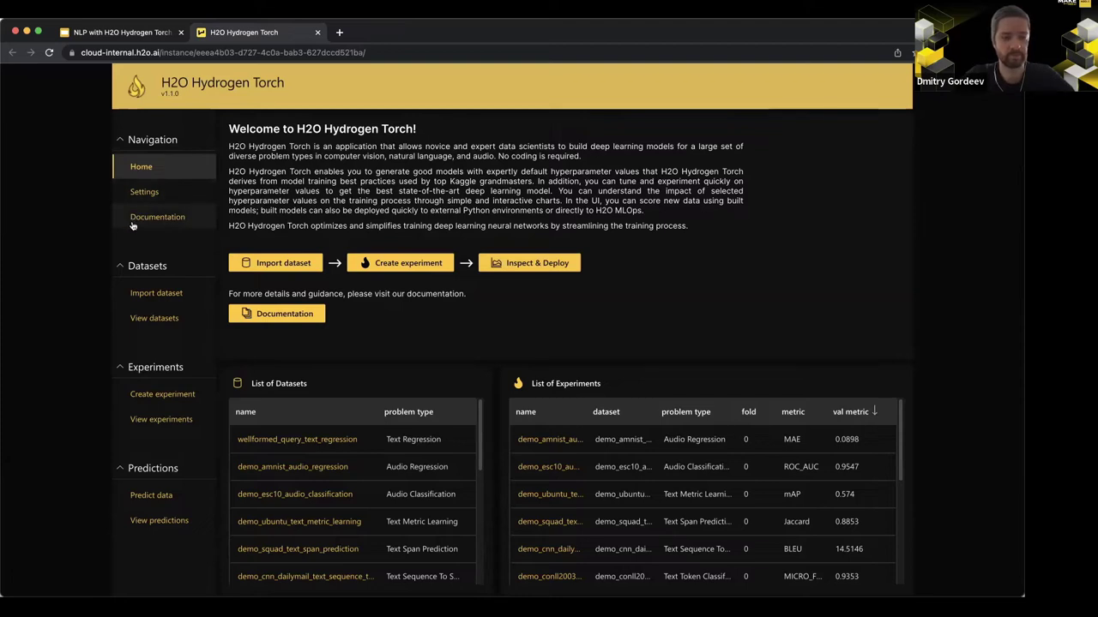
Step: Open the product documentation, view the Hydrogen Torch overview video page, and go to the Beginner tutorial
click(181, 223)
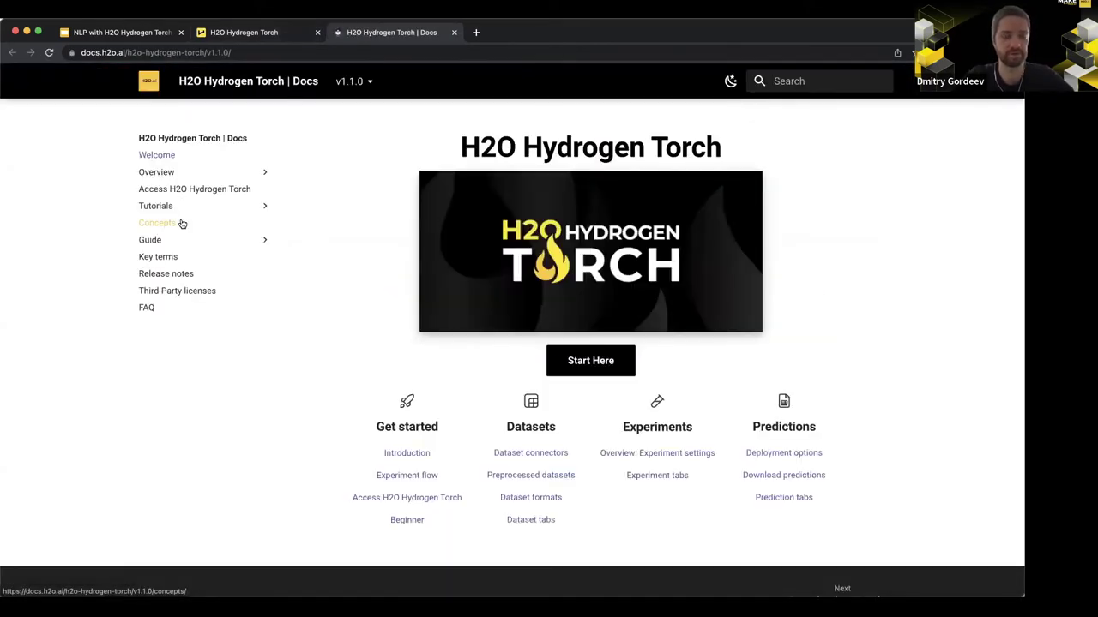
click(219, 175)
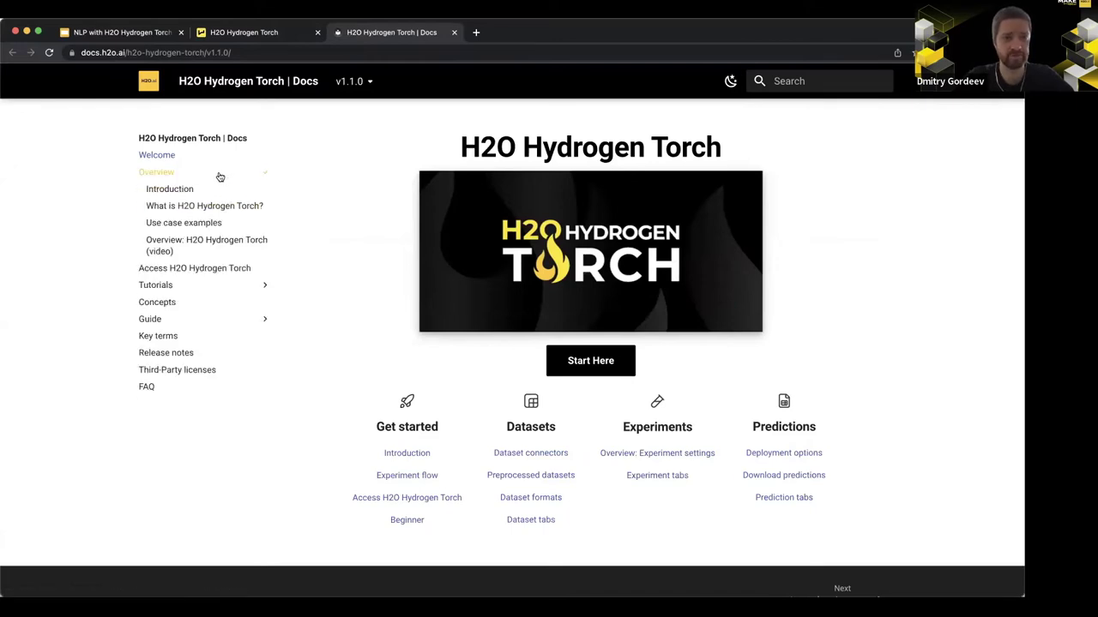
click(187, 241)
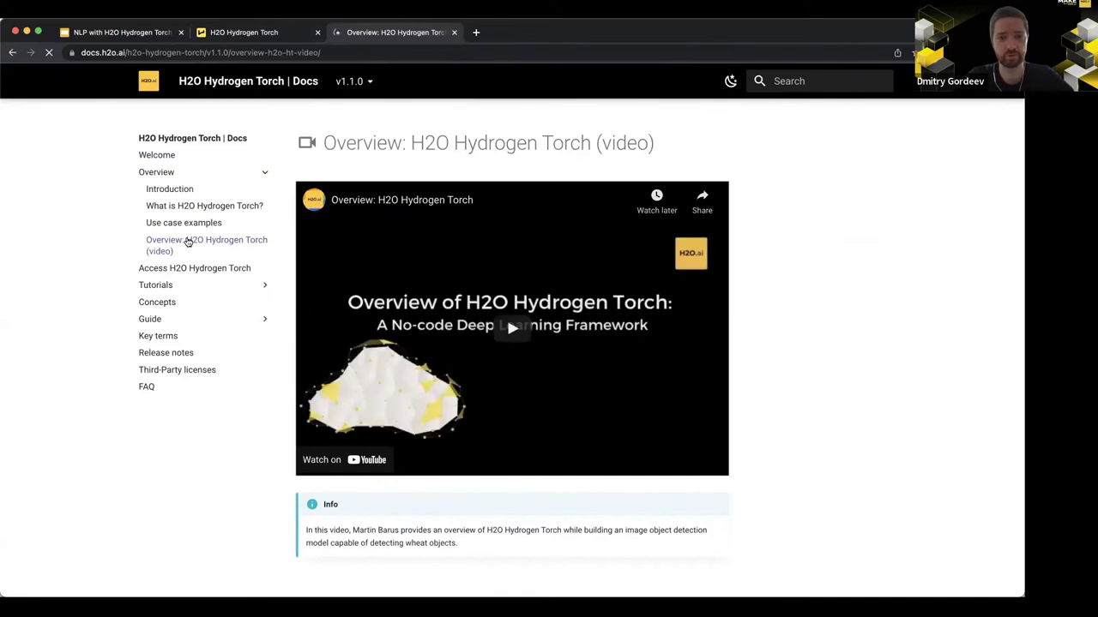
click(197, 286)
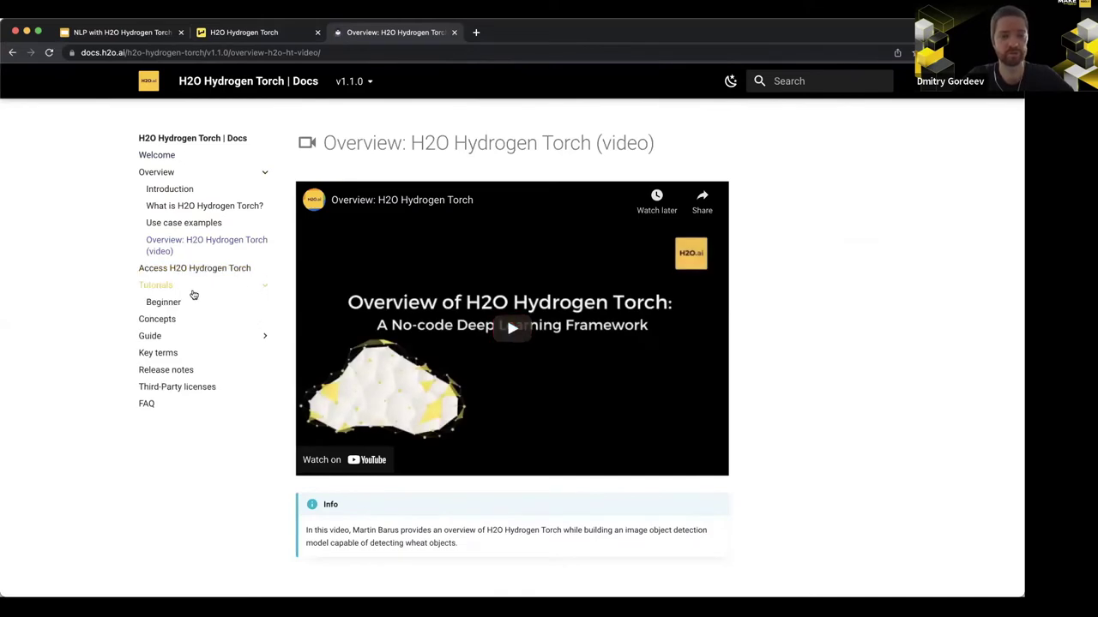
click(172, 303)
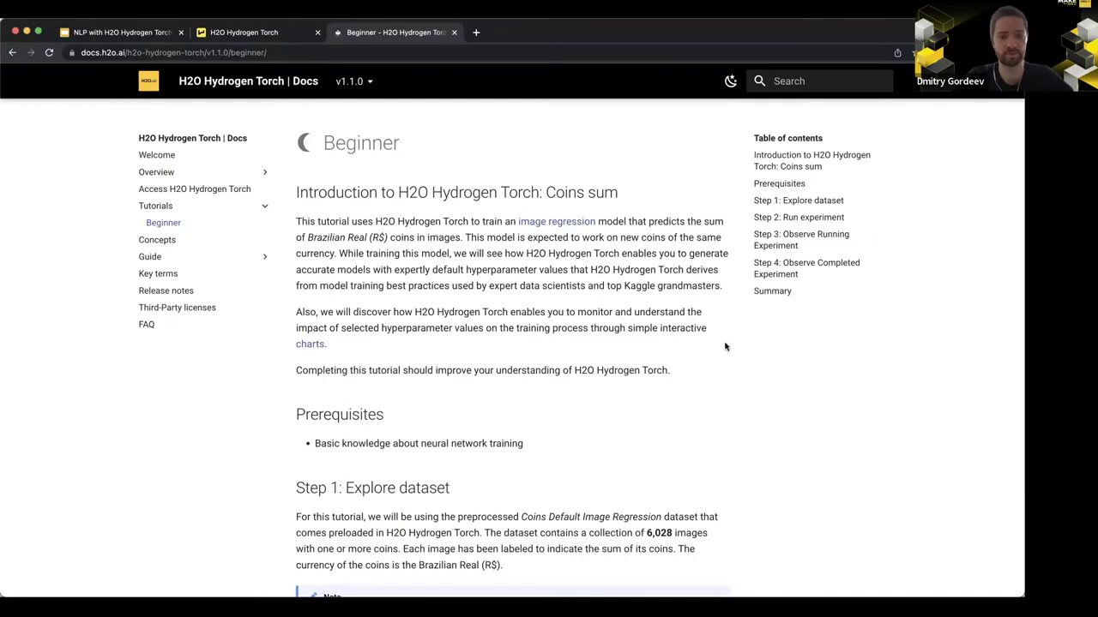
Step: Skim the Beginner coins-sum tutorial from its introduction through the summary, including the section on observing the completed experiment
scroll(725, 346, down, 2)
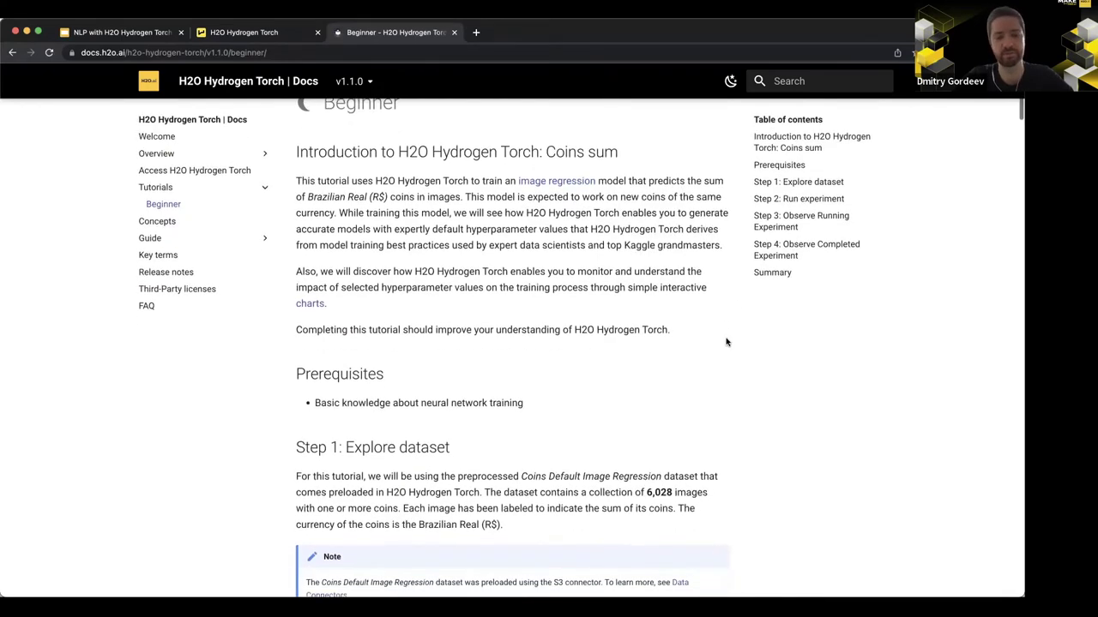
scroll(734, 333, down, 10)
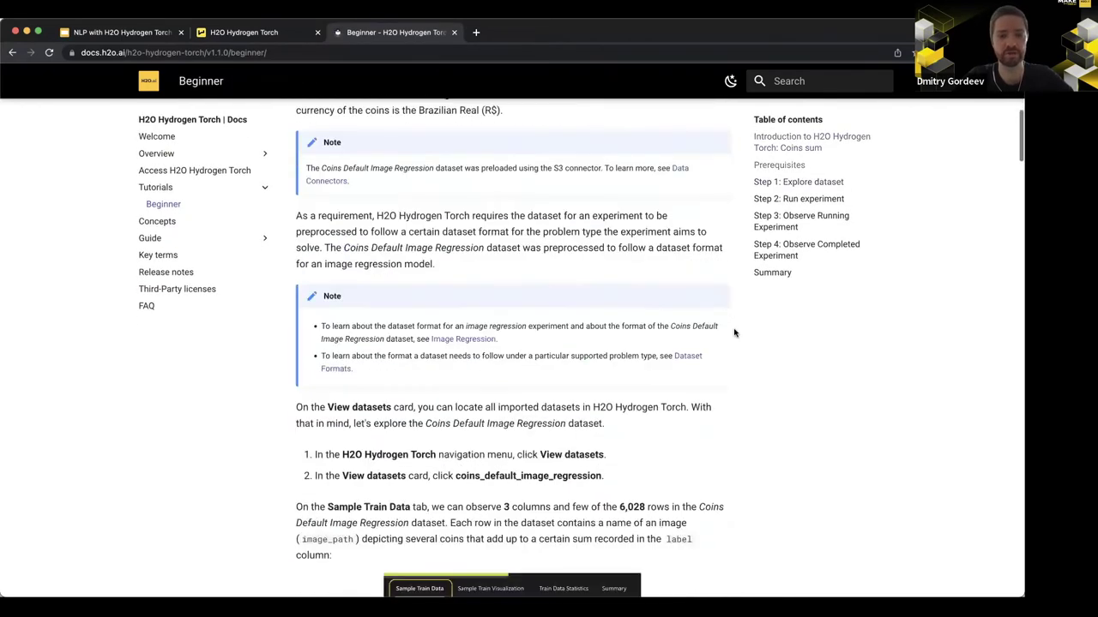
scroll(739, 363, down, 10)
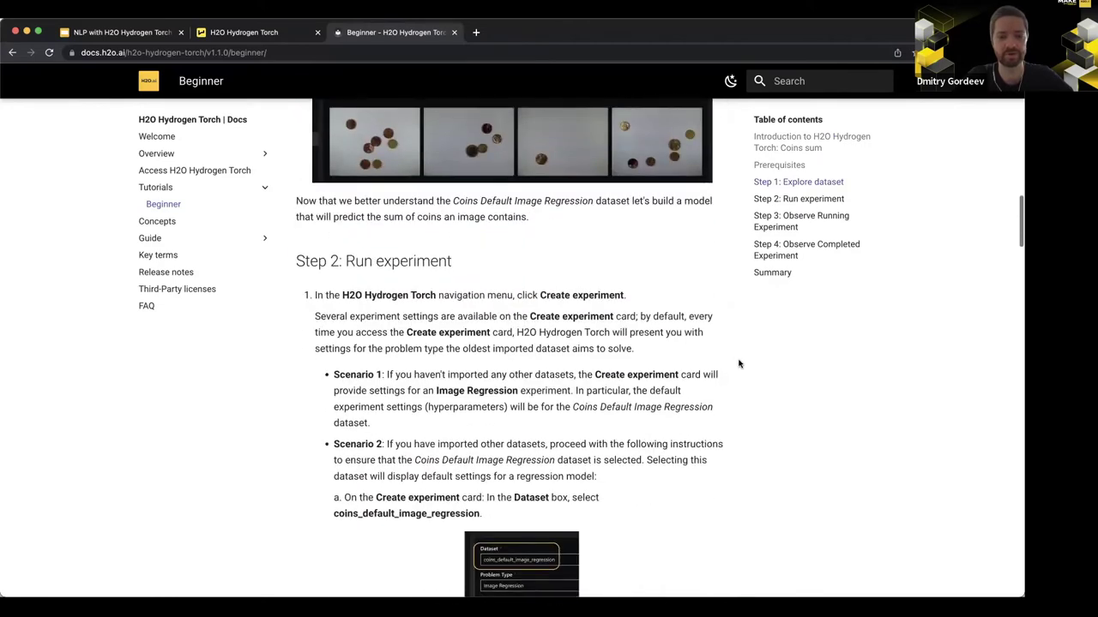
scroll(738, 364, down, 5)
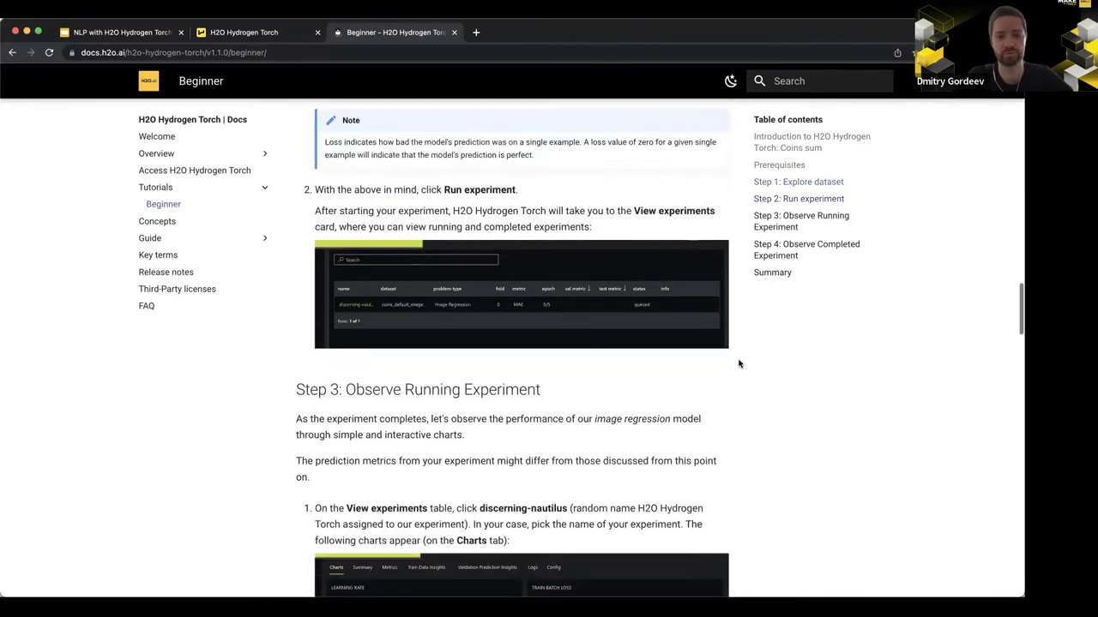
scroll(739, 363, down, 12)
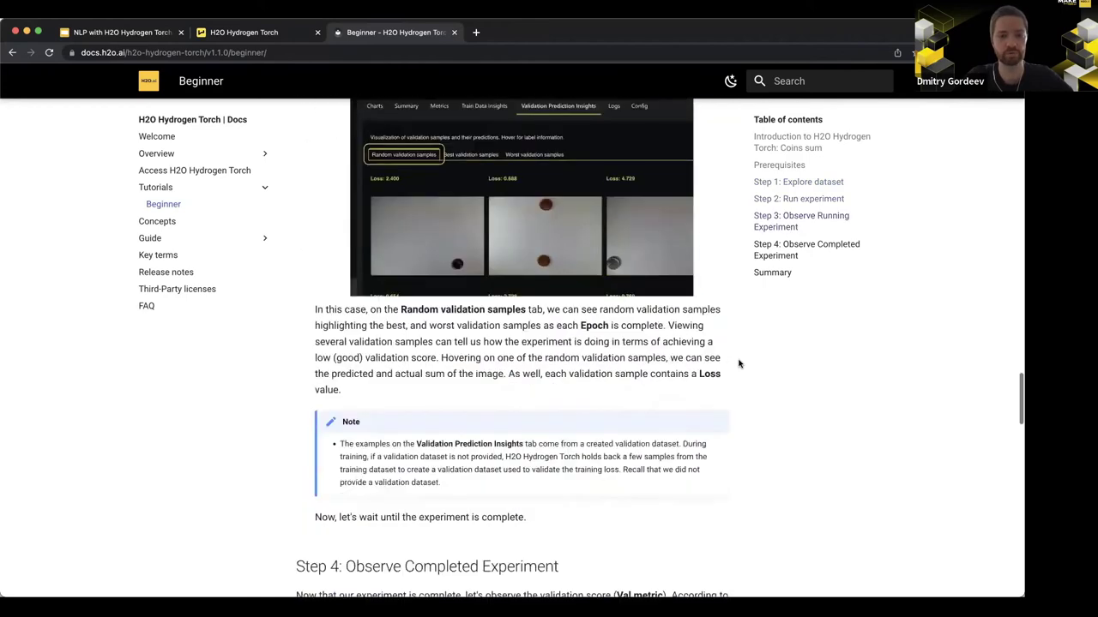
scroll(739, 364, down, 15)
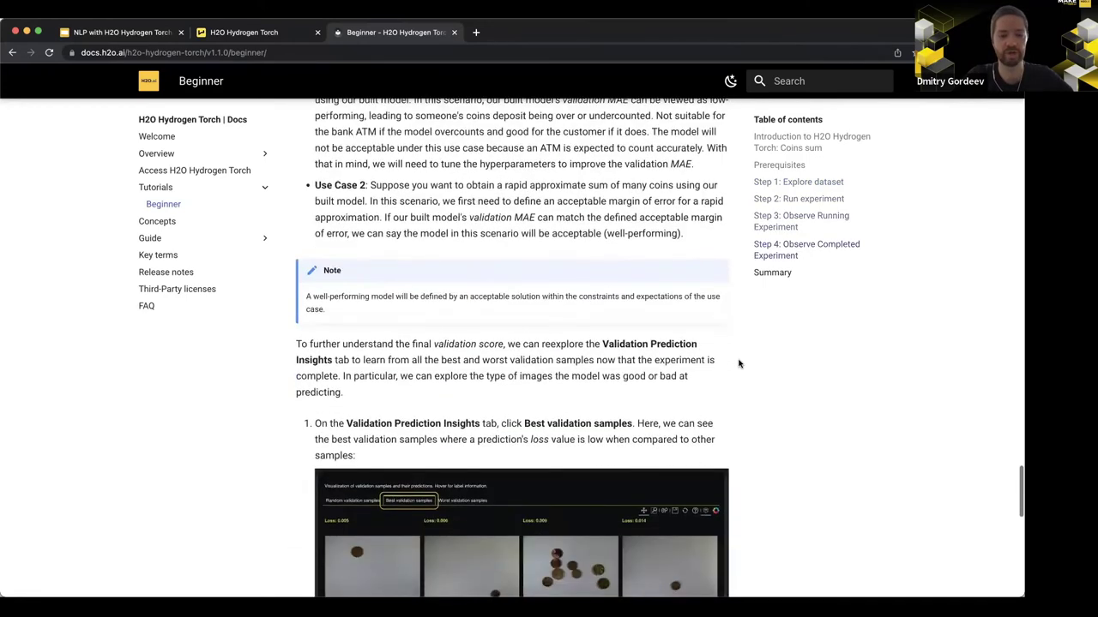
scroll(738, 363, down, 4)
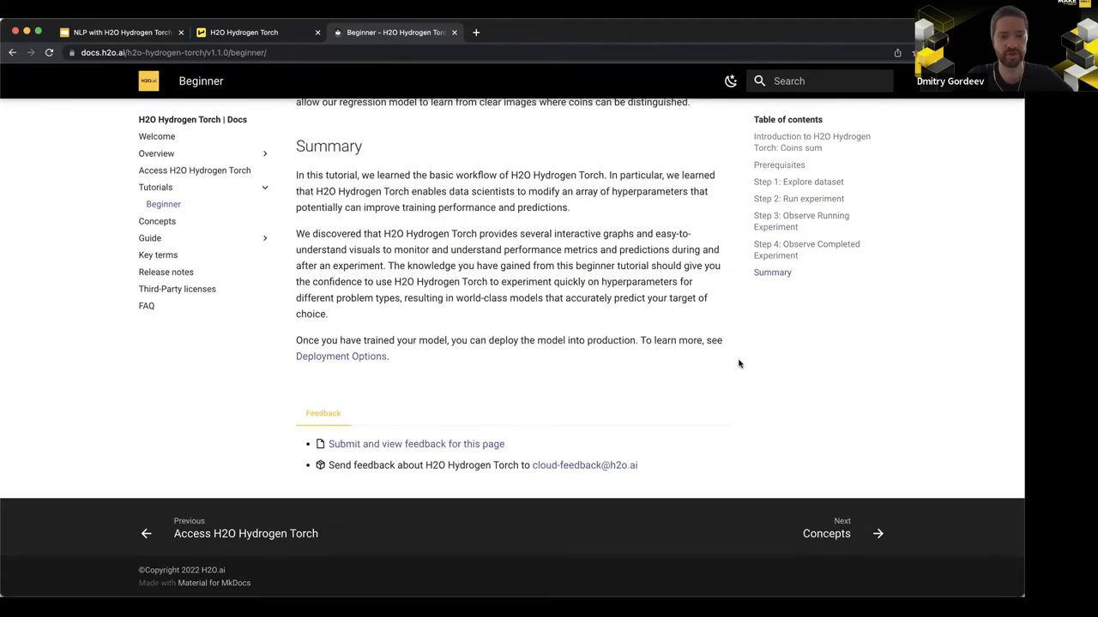
scroll(738, 363, up, 2)
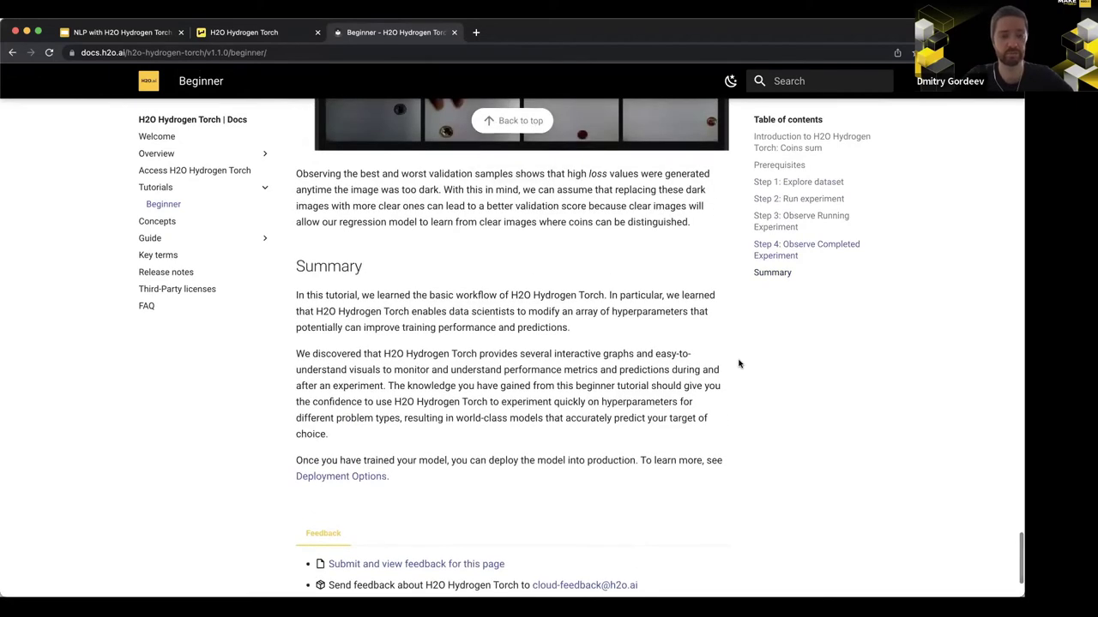
scroll(738, 364, up, 10)
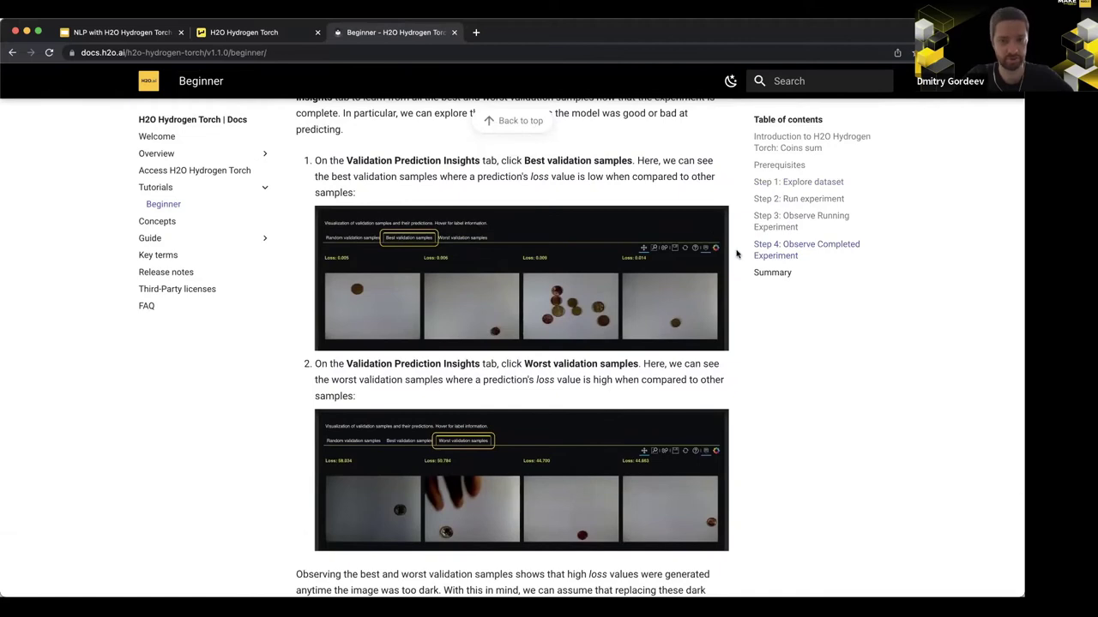
scroll(733, 248, up, 9)
scroll(735, 254, up, 9)
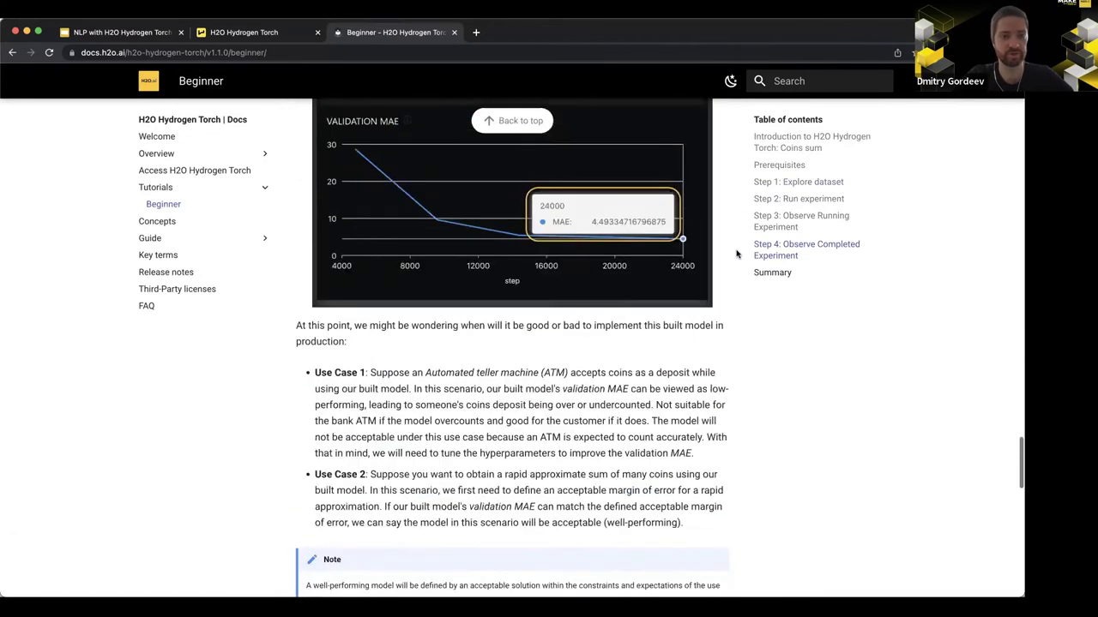
Step: Return to the Hydrogen Torch app and inspect the wellformed_query_text_regression dataset's sample train data and sample train visualization
click(262, 34)
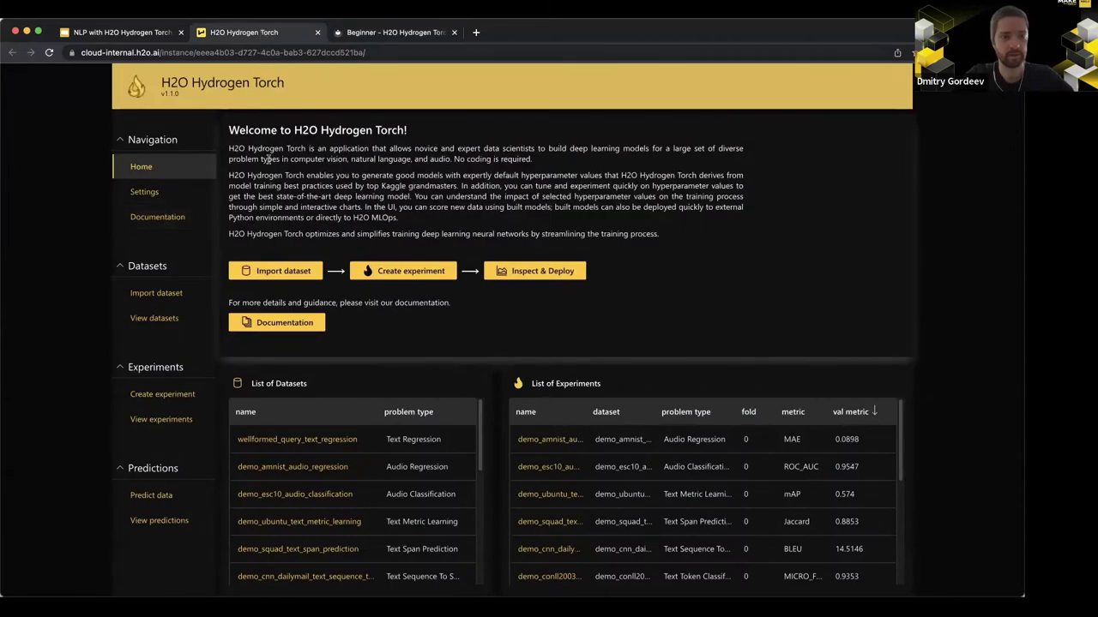
click(170, 320)
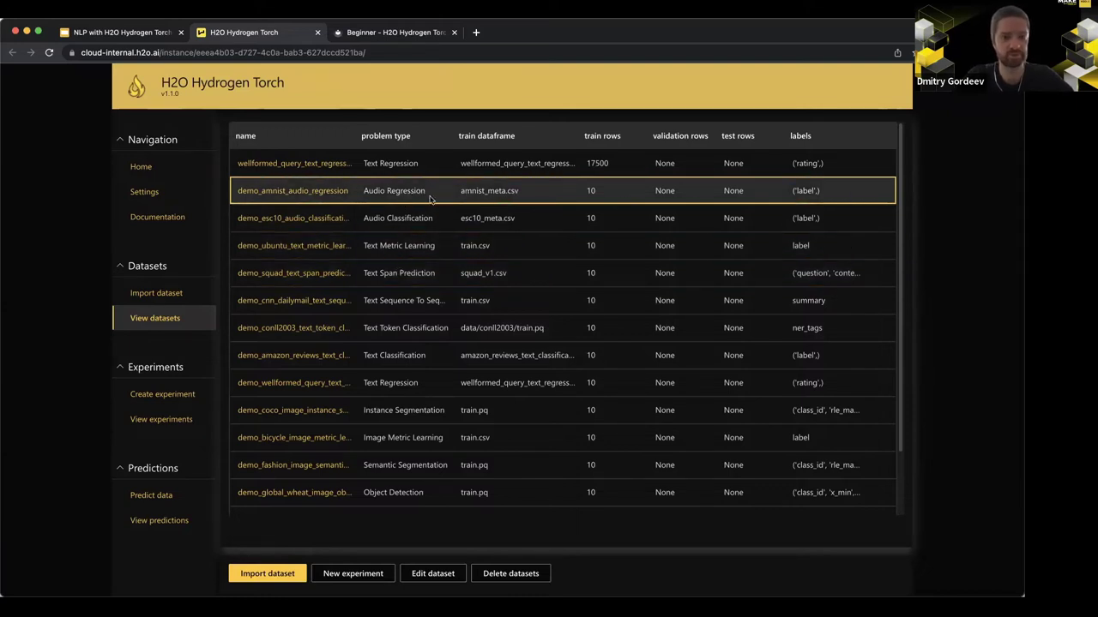
click(327, 166)
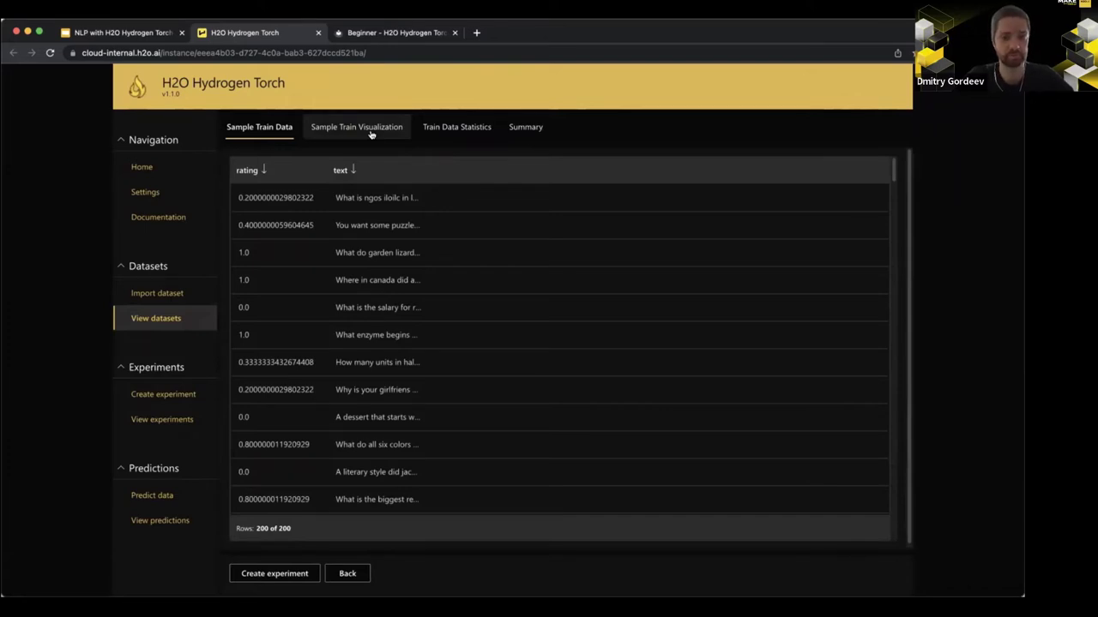
click(371, 131)
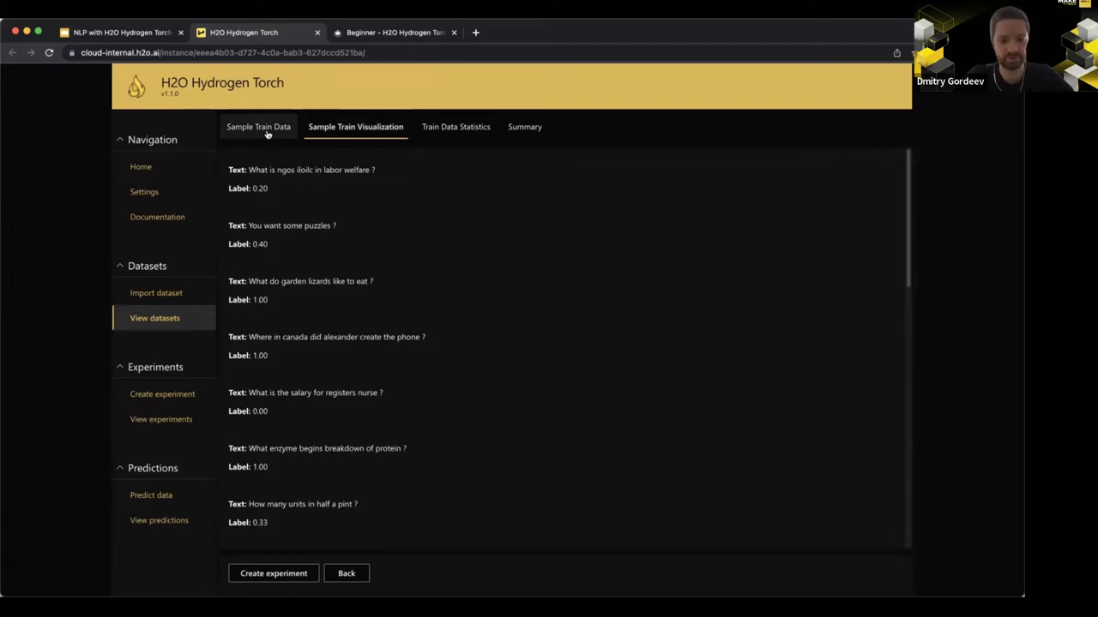
Step: Start a new experiment from the wellformed_query_text_regression dataset and set its experience level to Novice
click(280, 582)
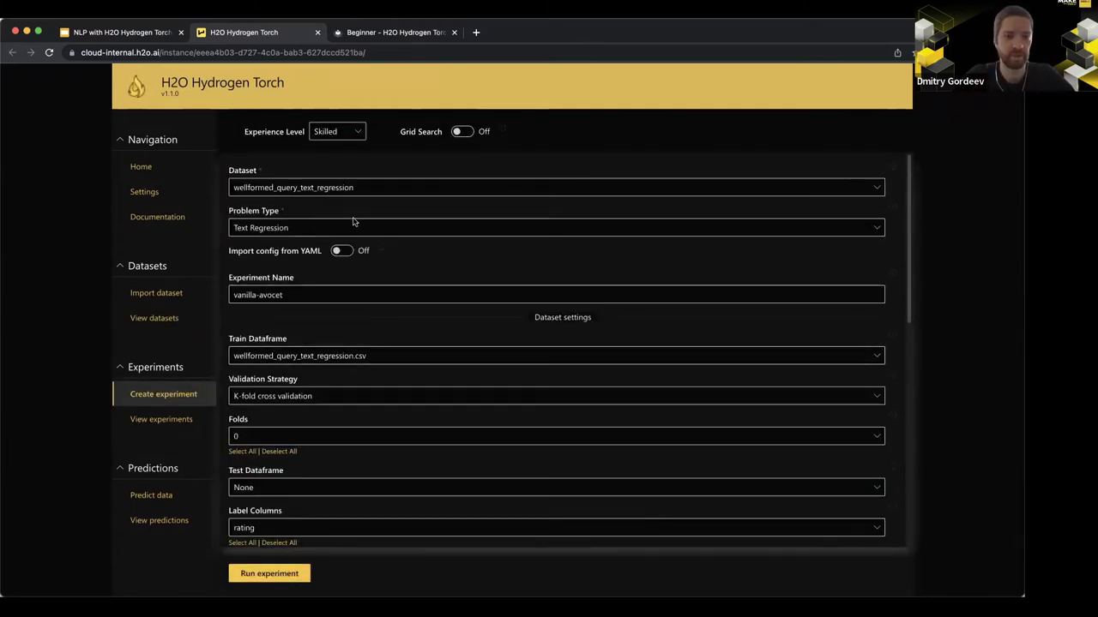
drag(245, 137, 305, 133)
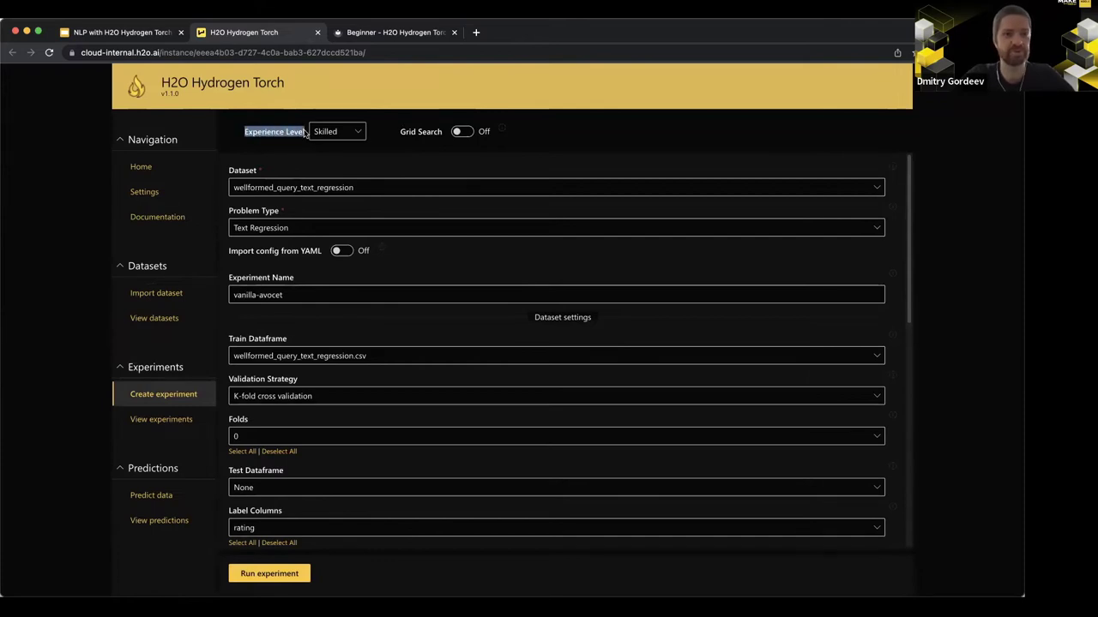
click(360, 134)
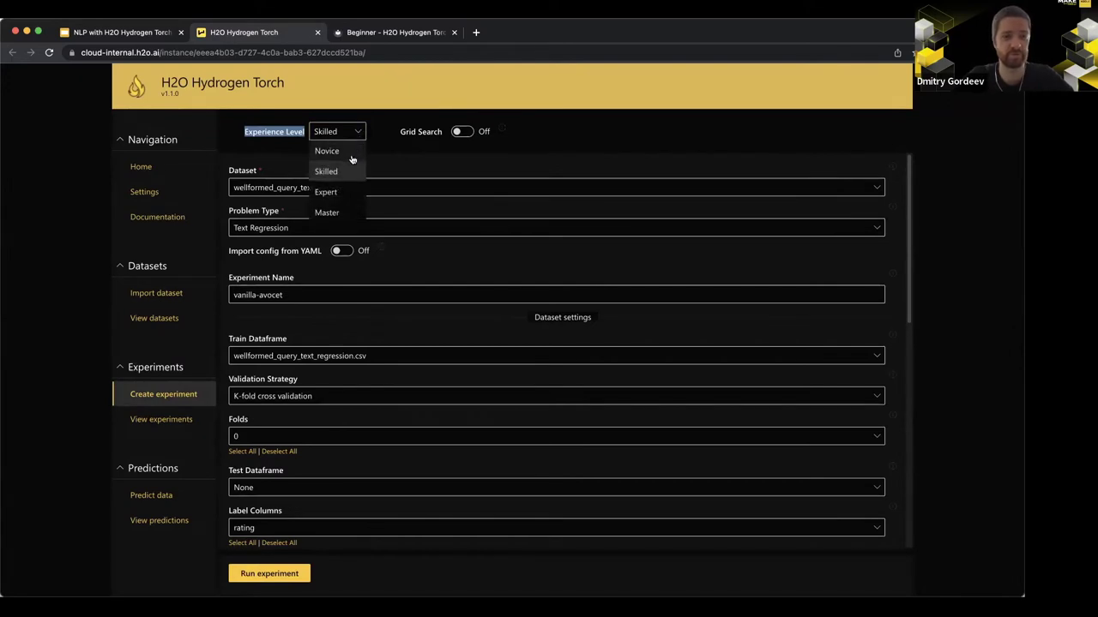
click(352, 152)
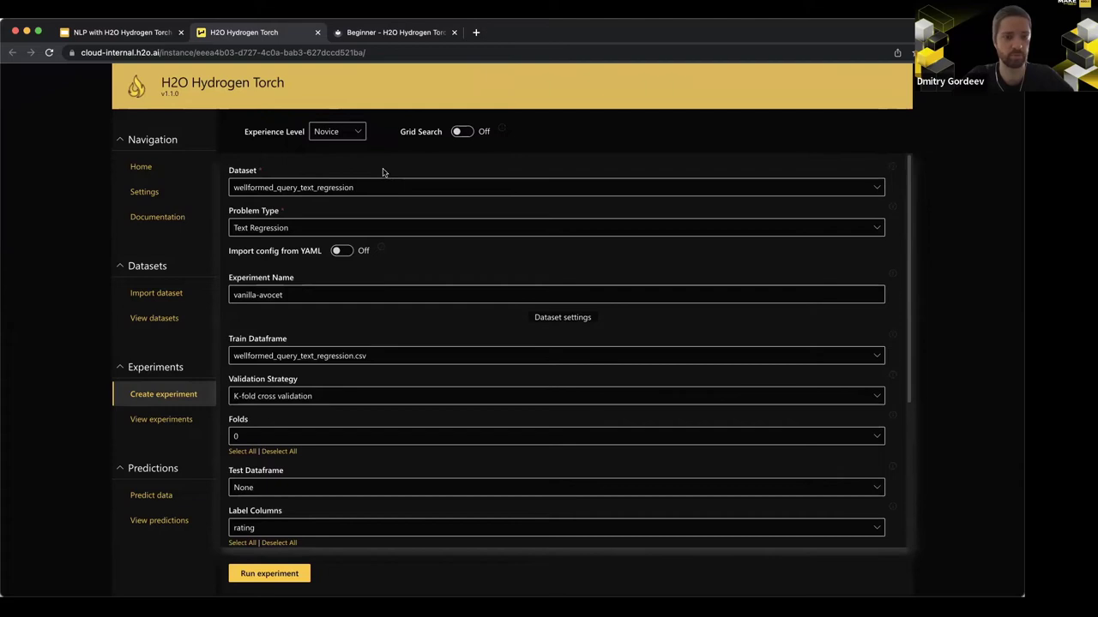
Step: Examine the experiment's dataset, problem type and experiment name, along with the fields under the dataset settings
scroll(383, 172, down, 1)
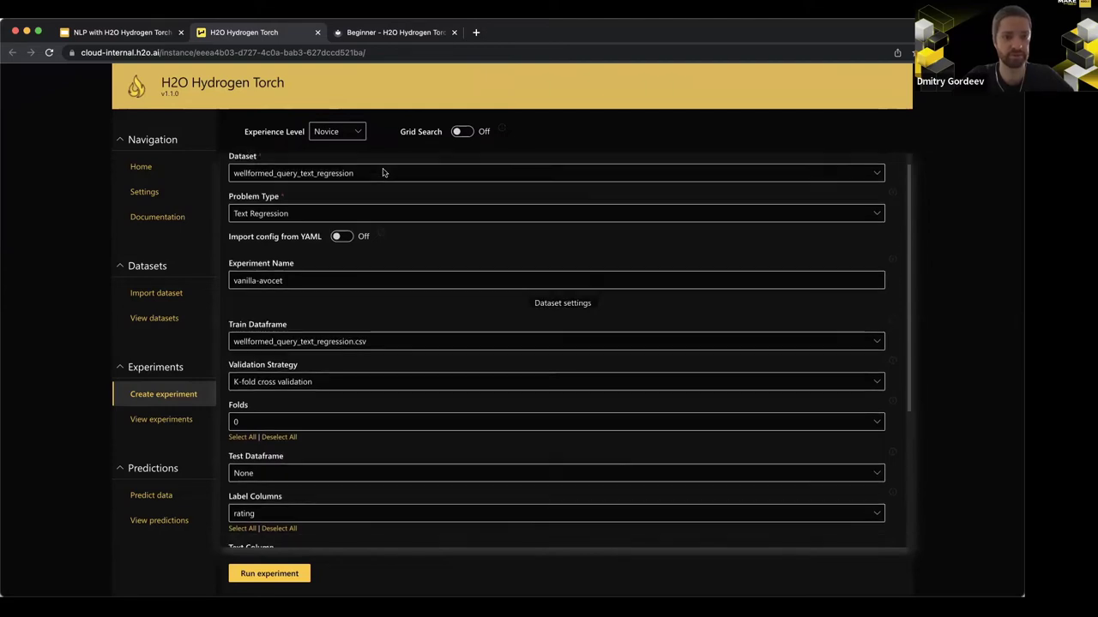
scroll(385, 176, up, 1)
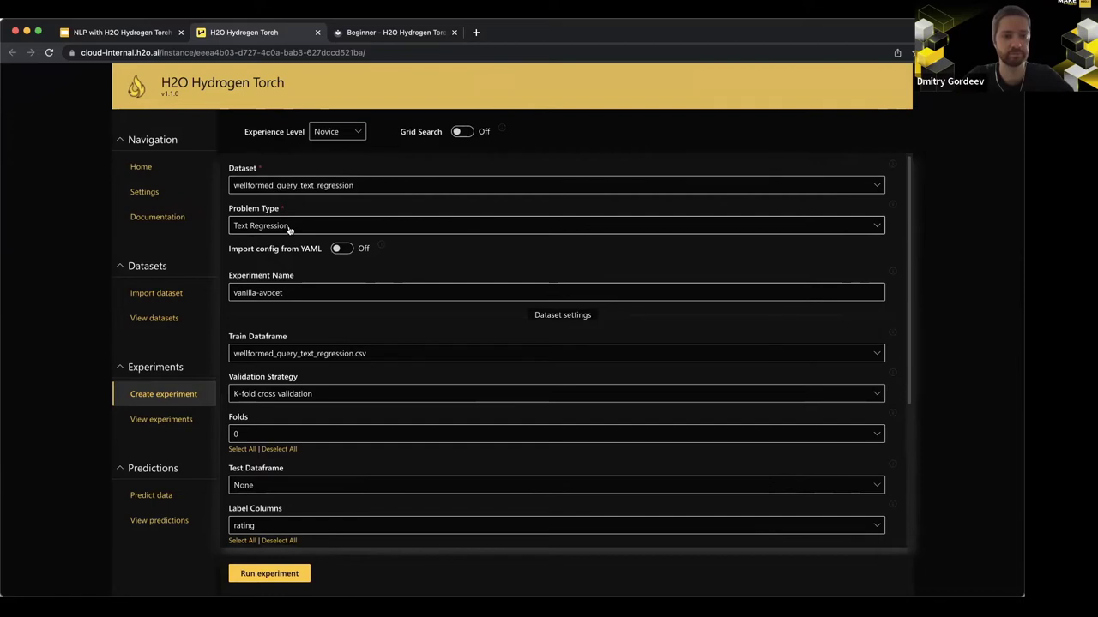
scroll(289, 232, down, 1)
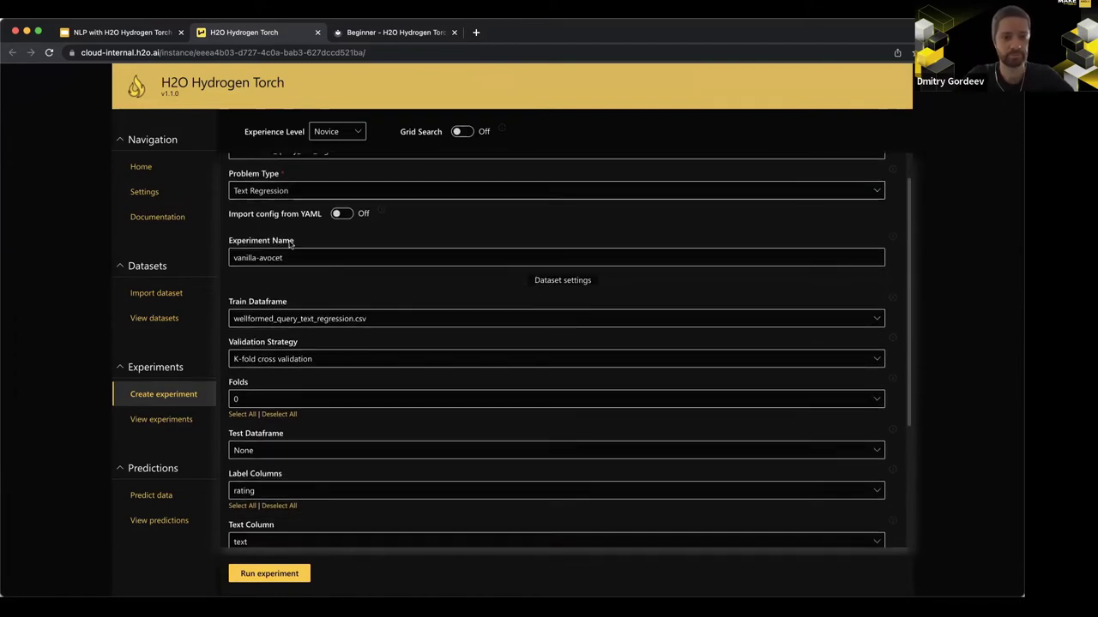
click(300, 260)
scroll(300, 263, down, 1)
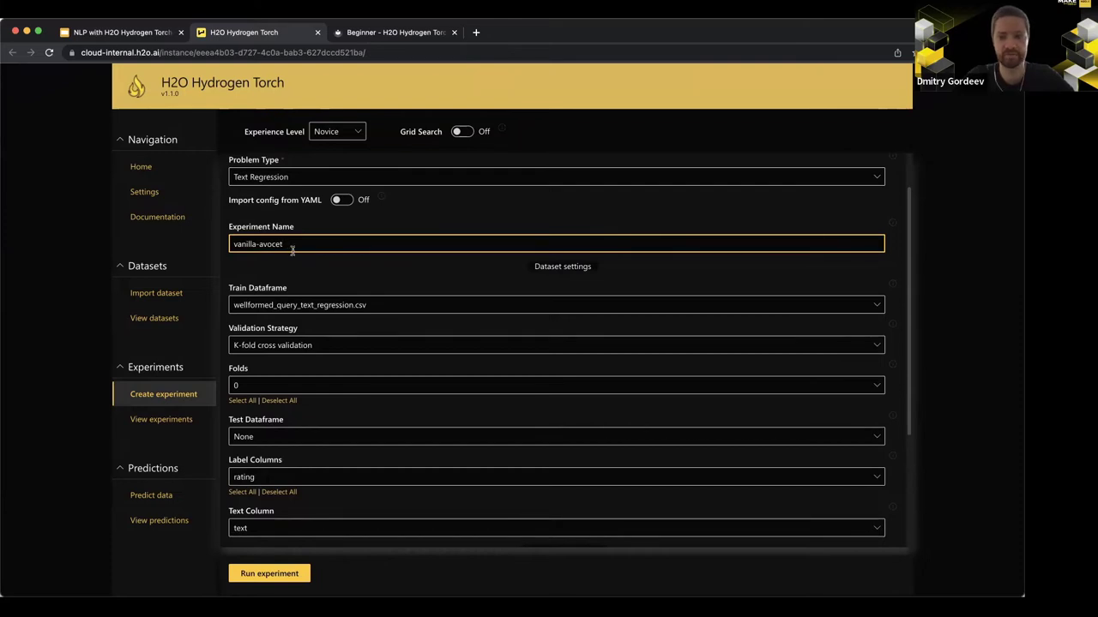
scroll(292, 255, down, 1)
scroll(292, 254, down, 2)
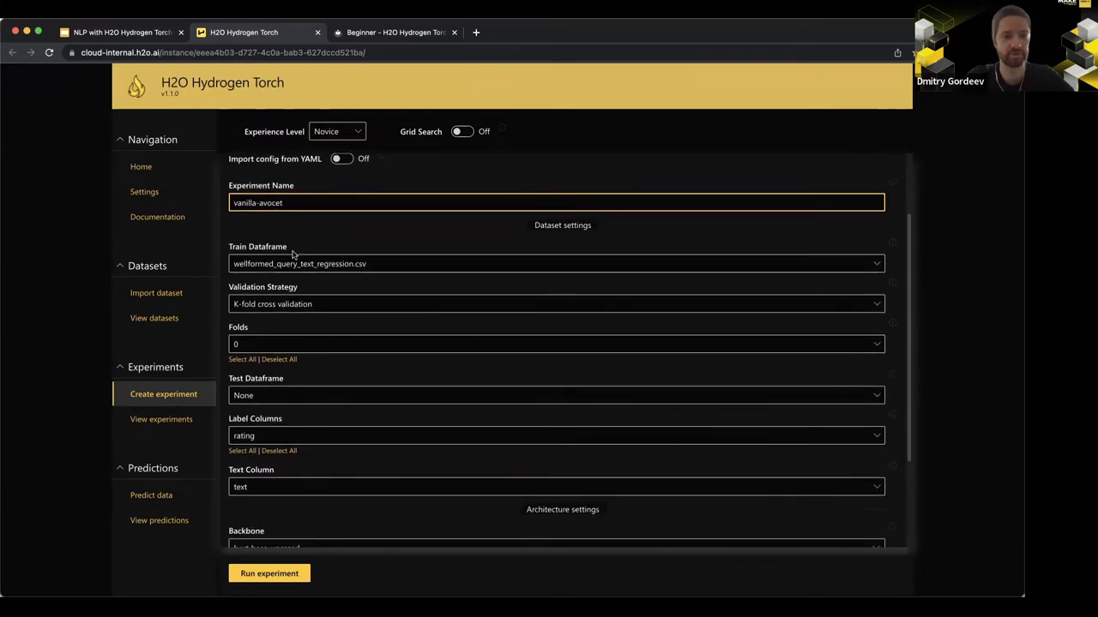
scroll(292, 255, down, 2)
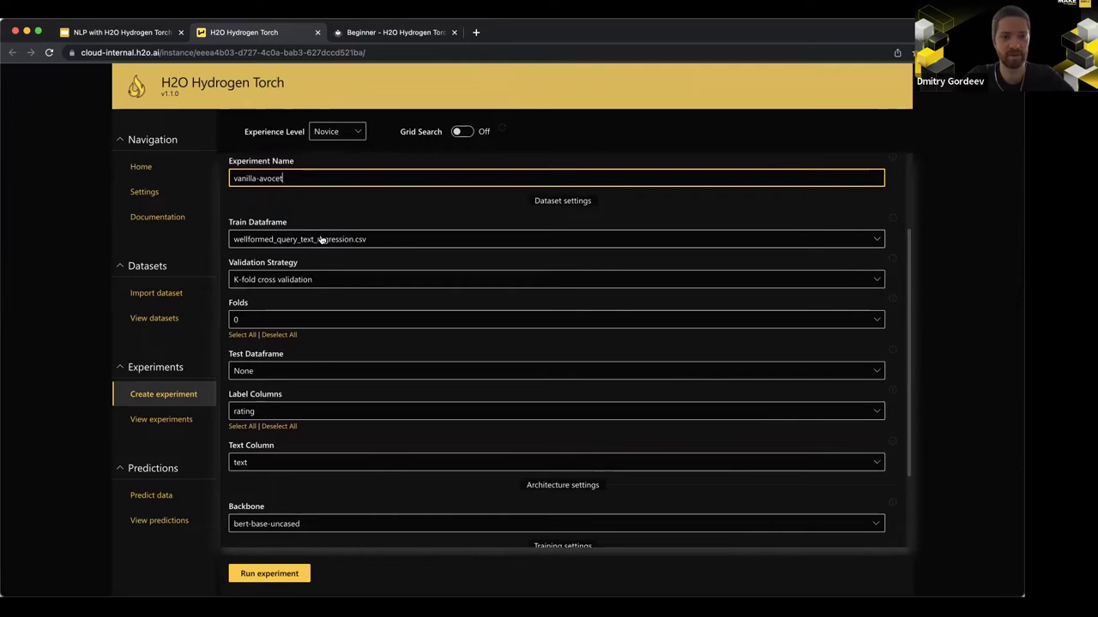
Step: Check the options offered for the train dataframe and the cross-validation folds, keeping the current selections
click(316, 241)
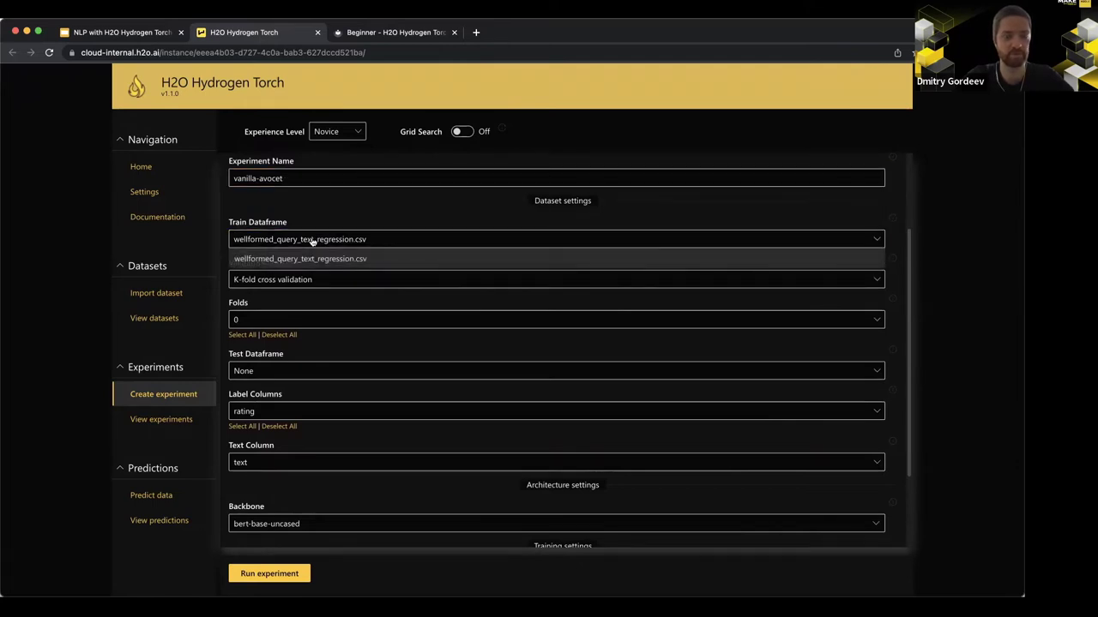
click(313, 241)
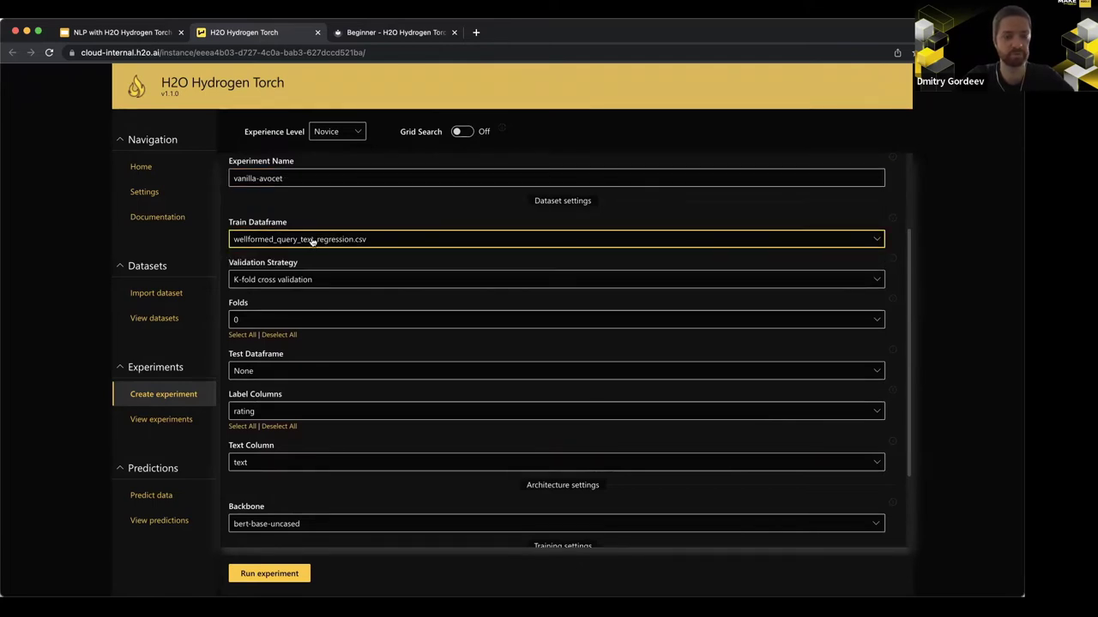
scroll(313, 241, down, 1)
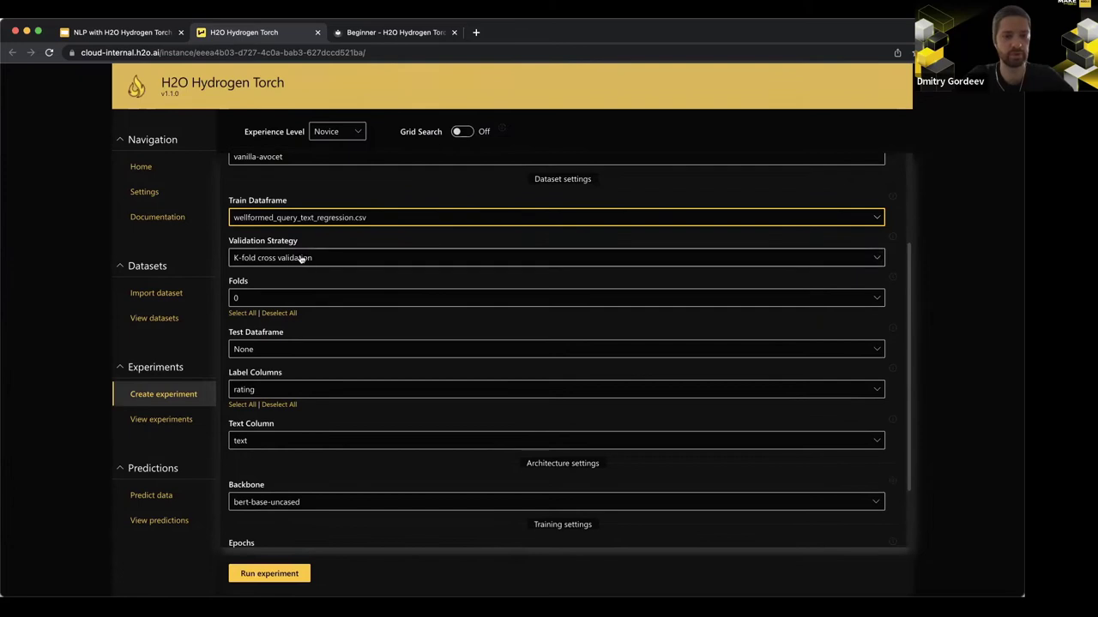
click(307, 245)
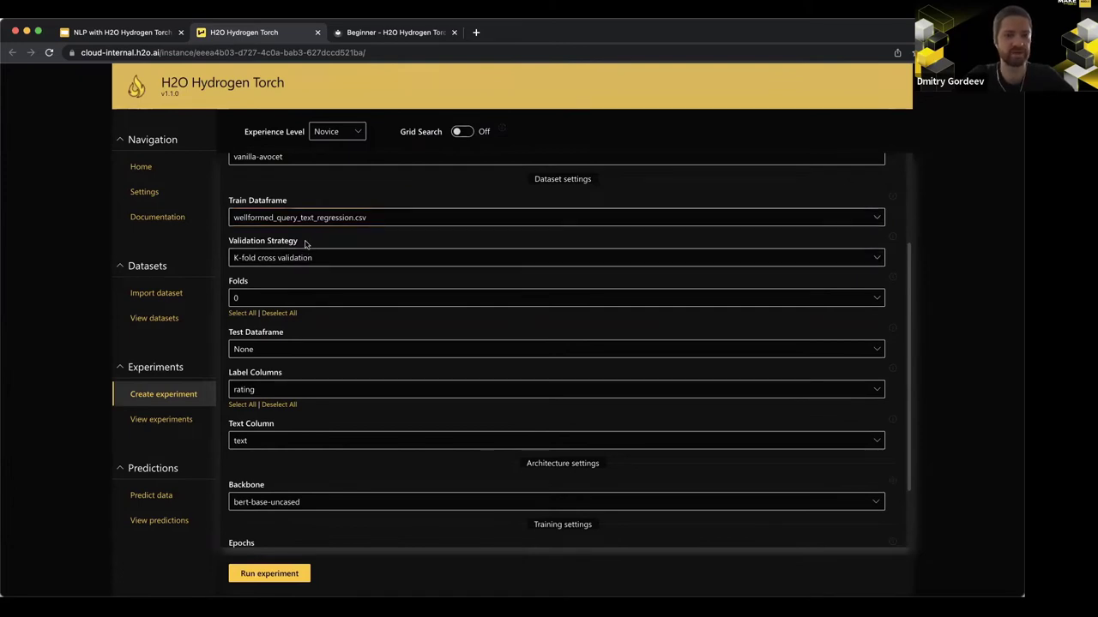
click(266, 300)
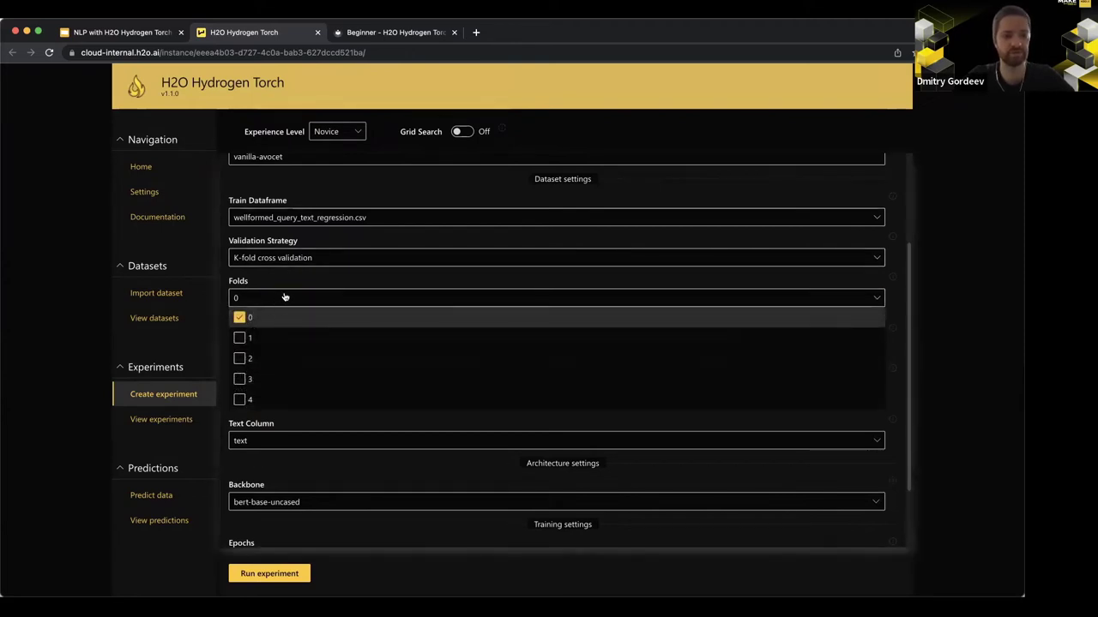
click(285, 296)
scroll(295, 282, down, 2)
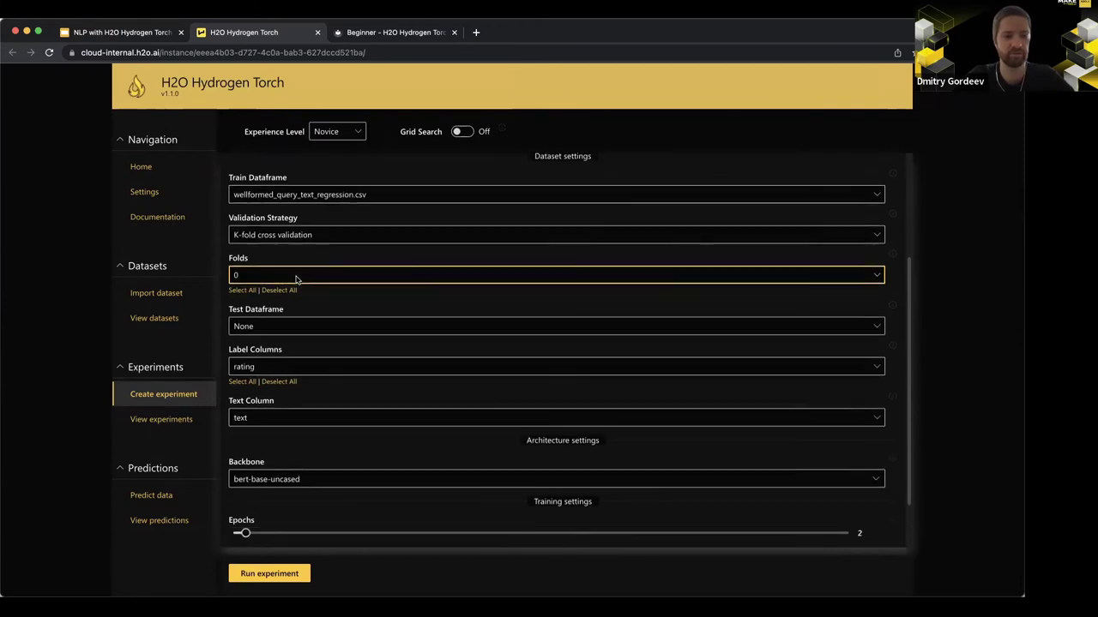
Step: Check the test dataframe options, keeping None, and set the number of training epochs to 4
click(279, 290)
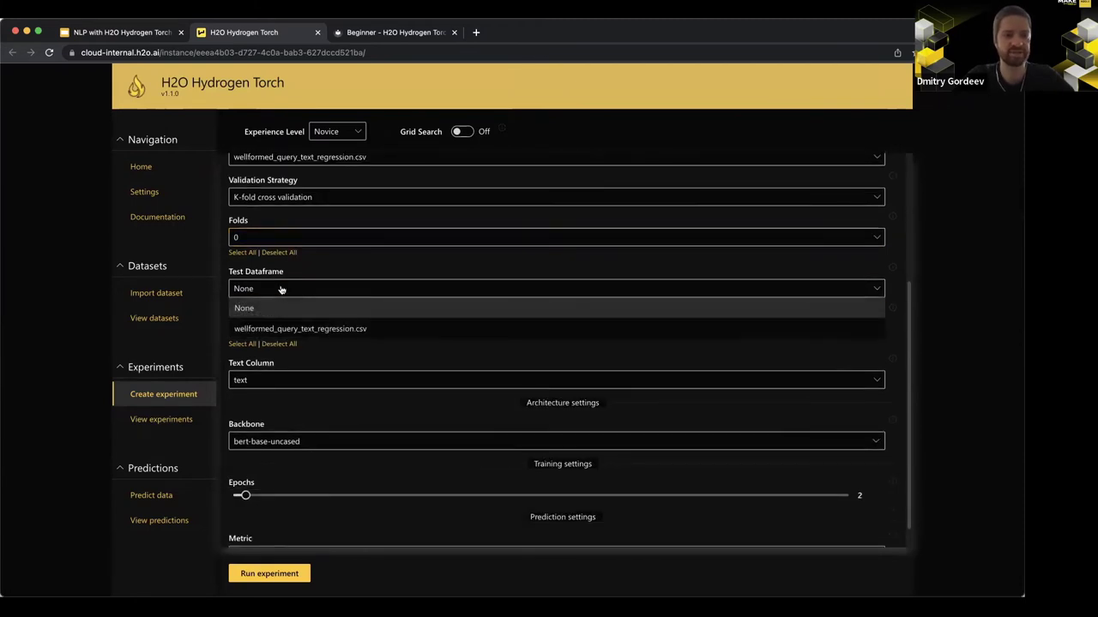
click(281, 290)
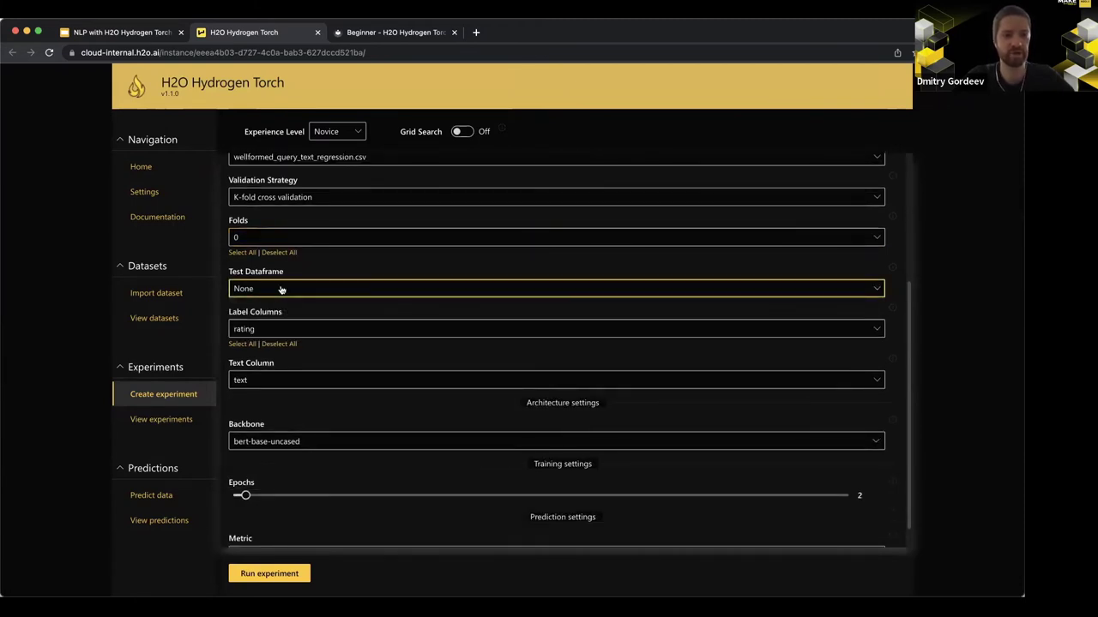
click(299, 275)
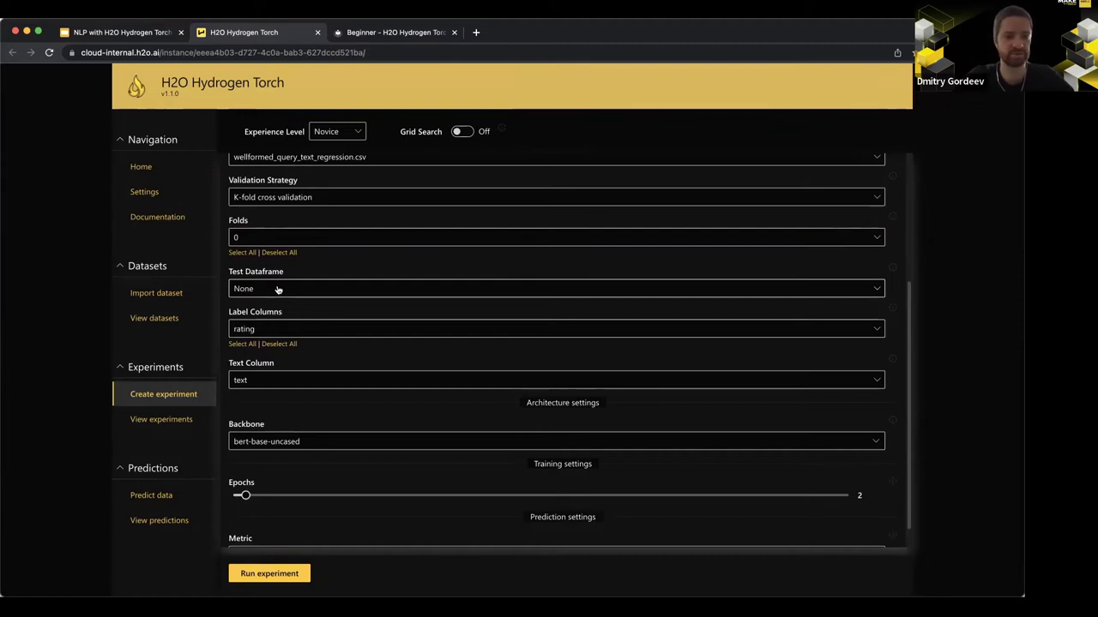
scroll(277, 290, down, 1)
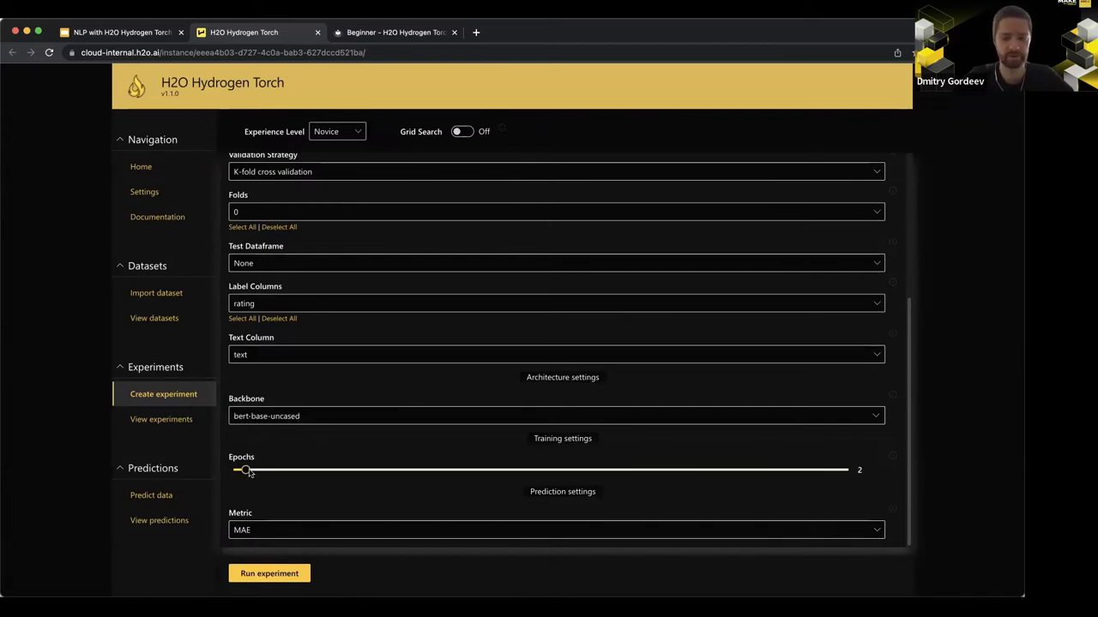
drag(248, 472, 270, 471)
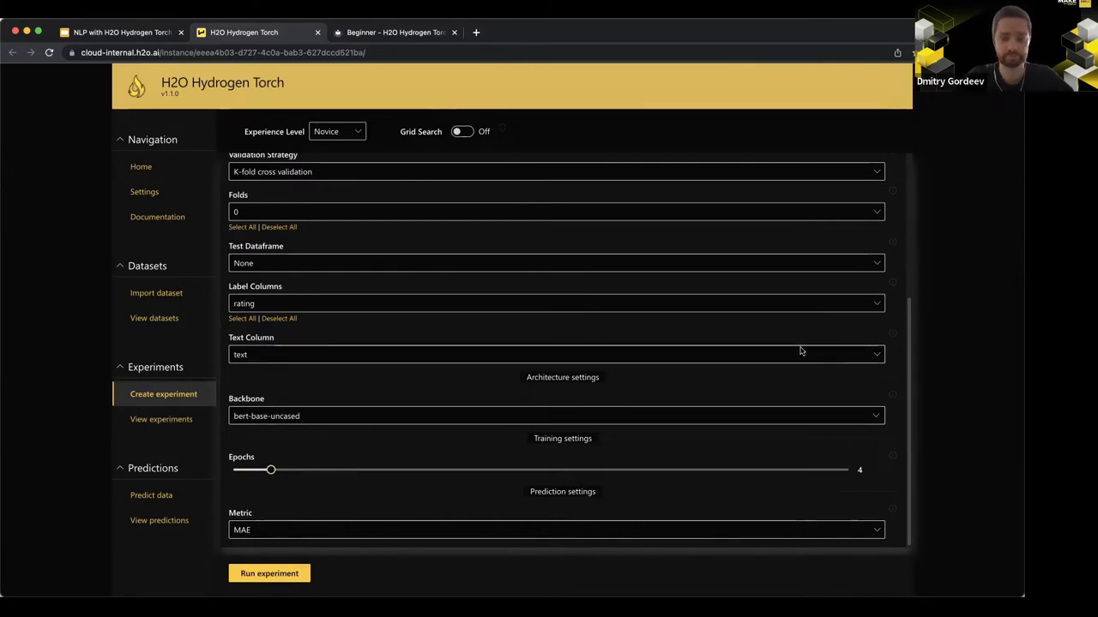
Step: Review the pretrained models offered for the experiment's backbone, keeping bert-base-uncased
mouse_move(895, 398)
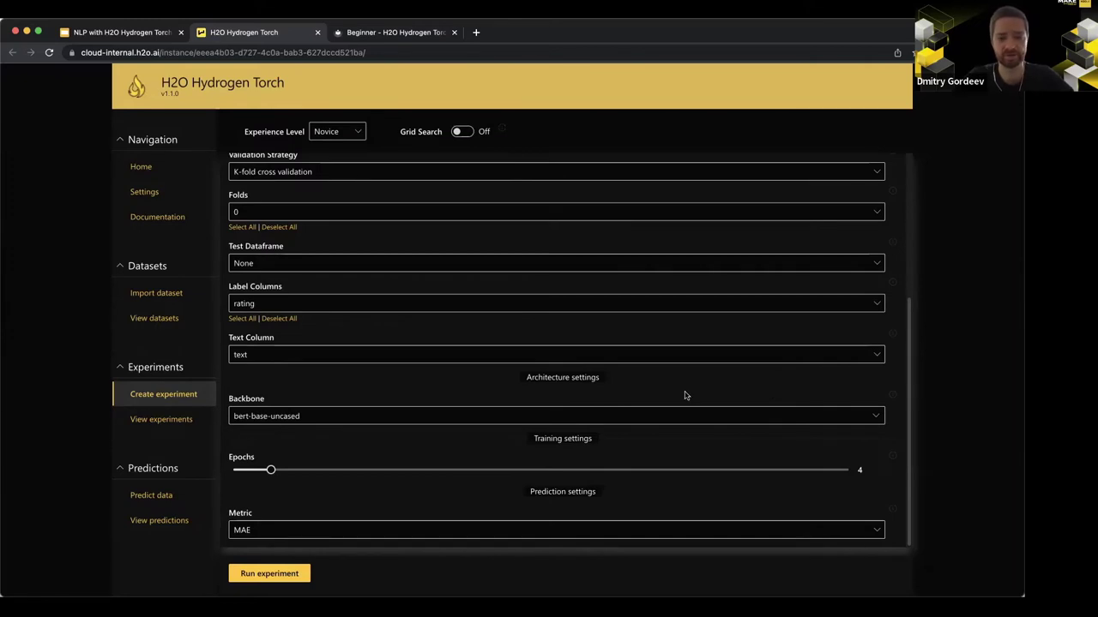
click(876, 418)
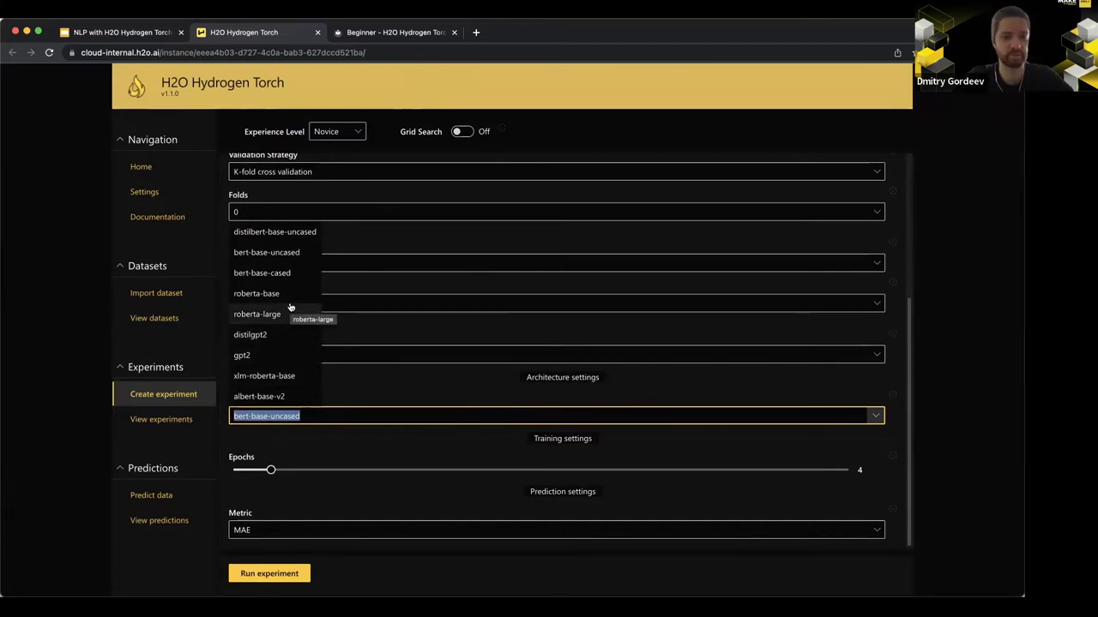
click(374, 397)
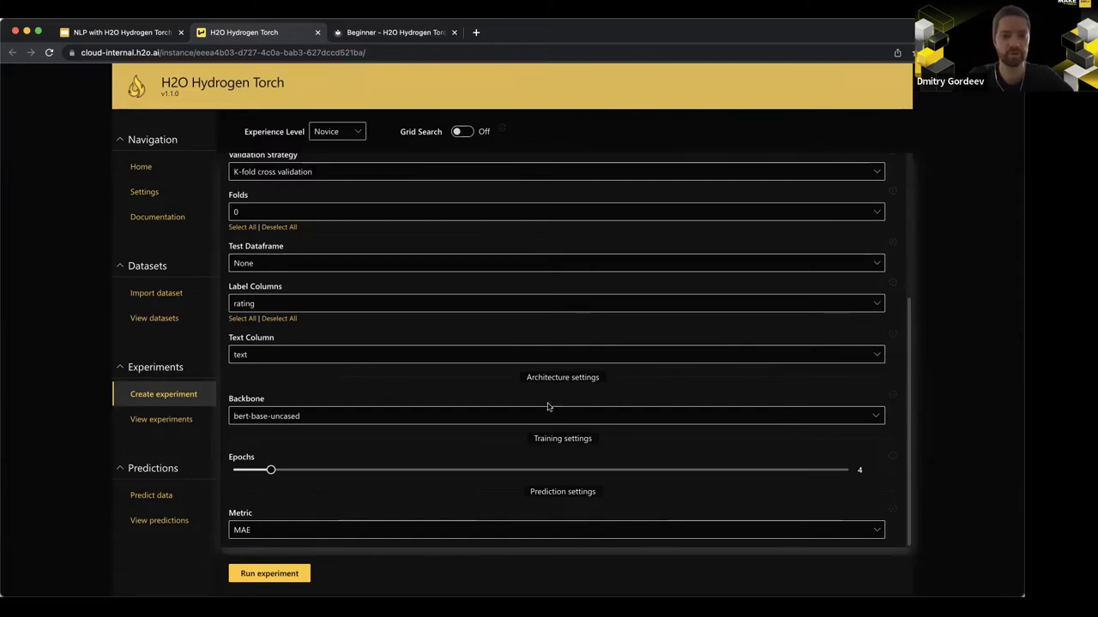
click(390, 415)
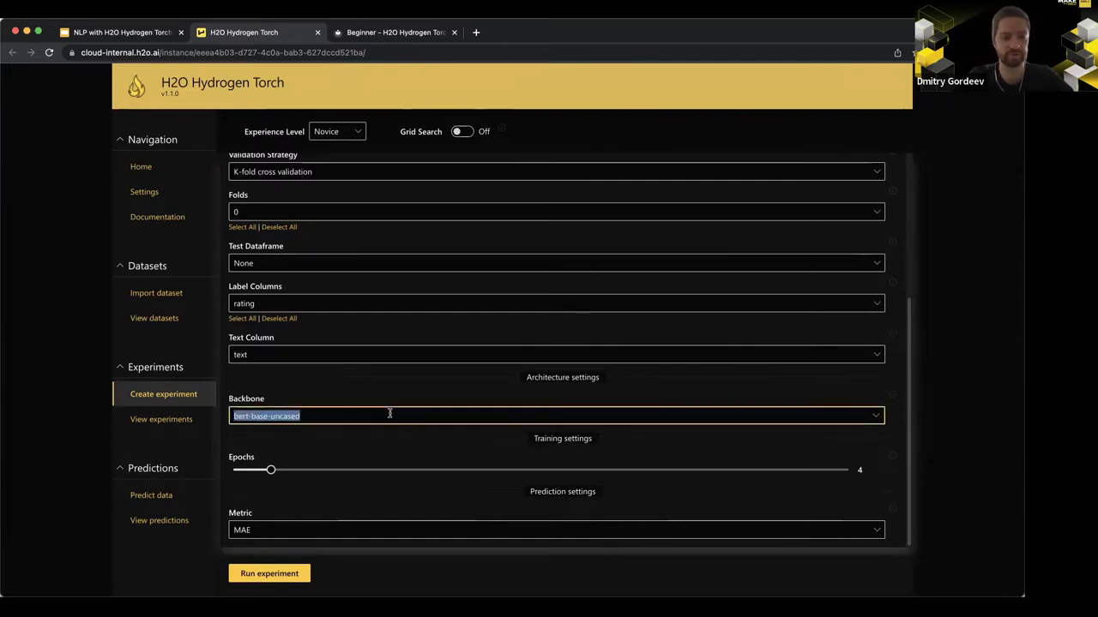
click(332, 399)
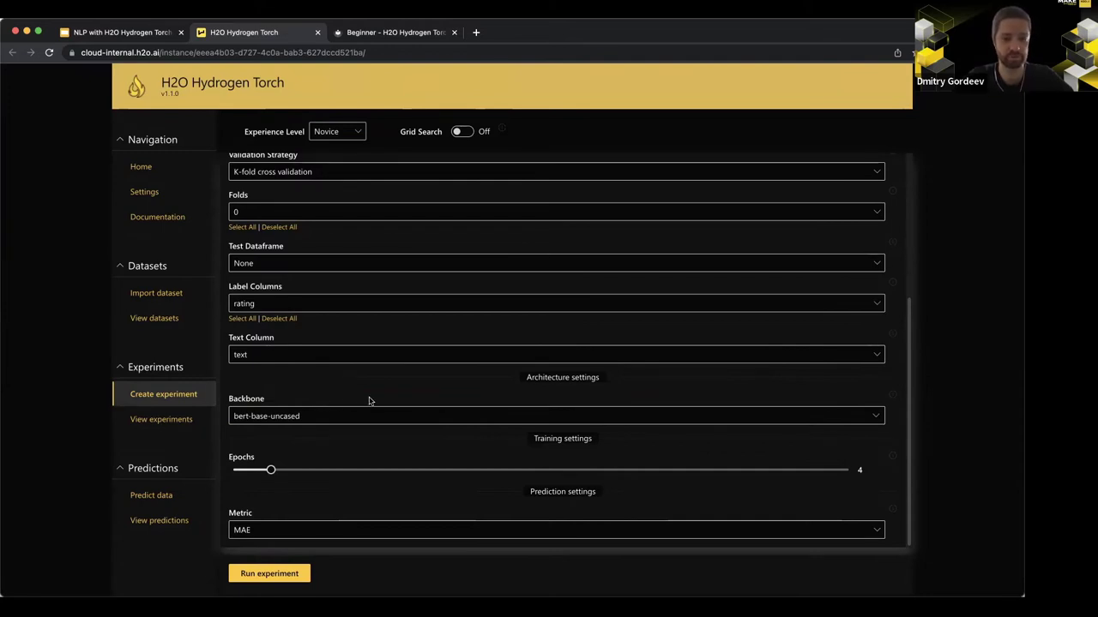
click(876, 416)
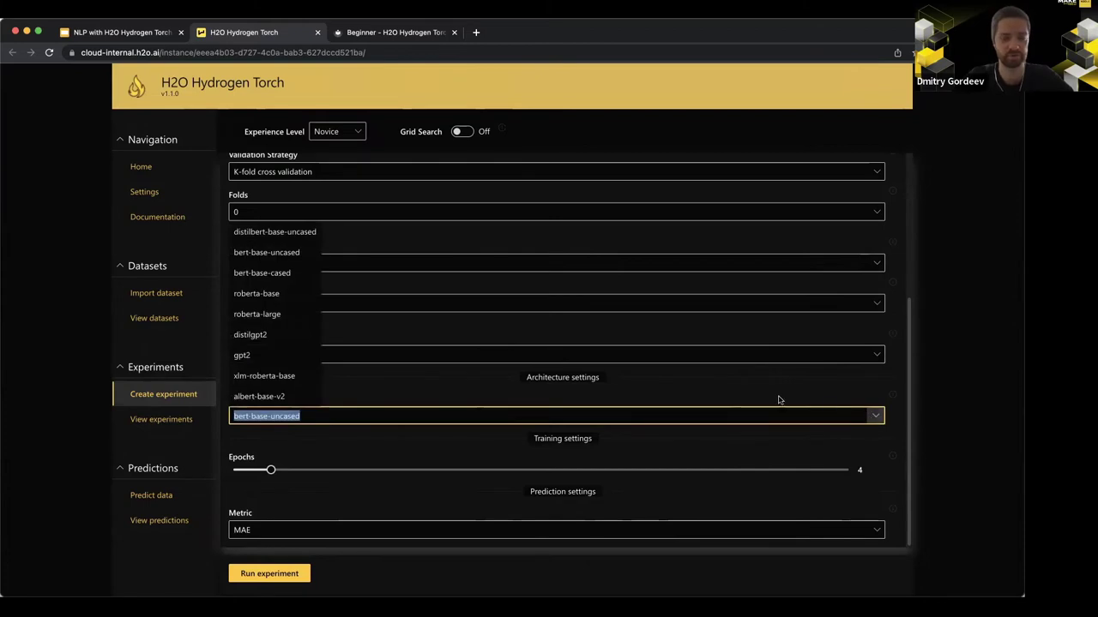
click(555, 423)
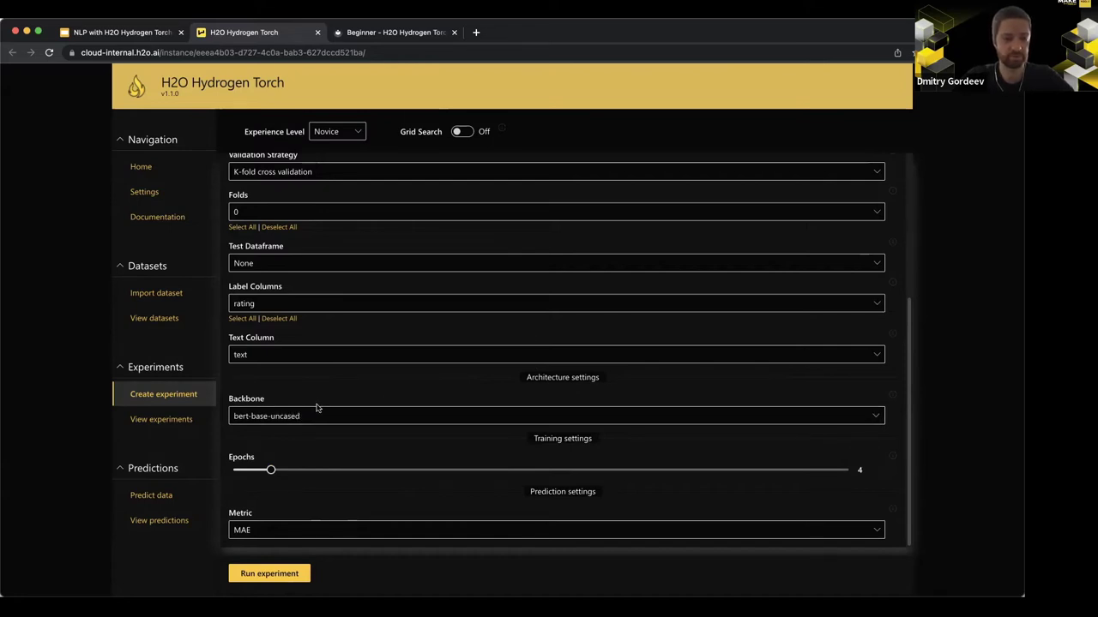
Step: Run the text regression experiment and refresh the experiments list to check its status
click(269, 574)
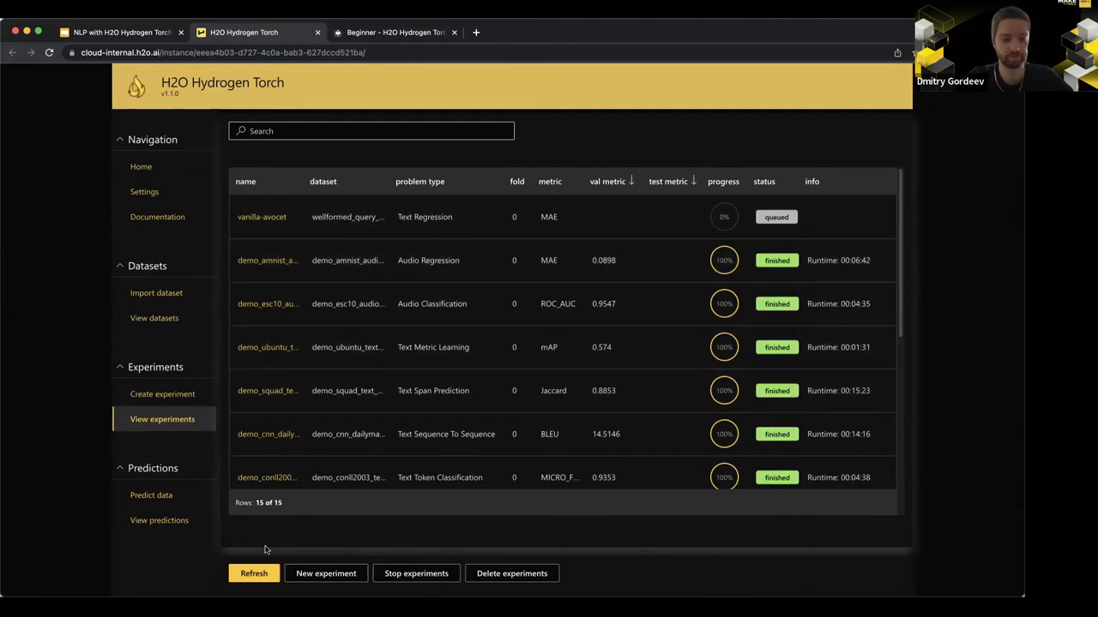
click(251, 575)
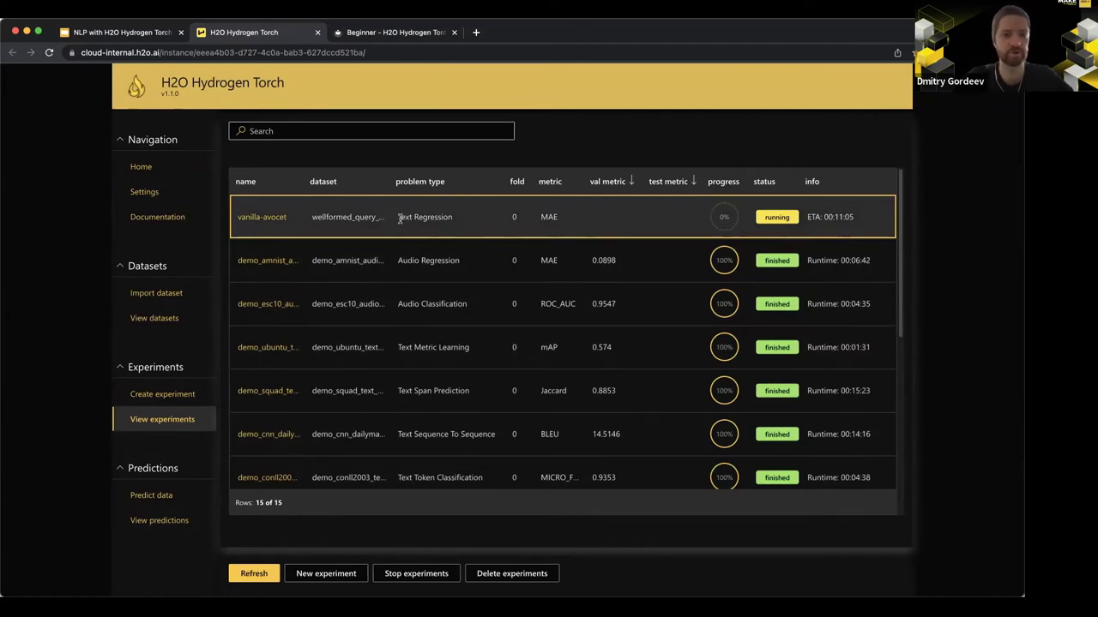
Step: Filter the experiments list by problem type to show only Text Regression
click(458, 186)
click(400, 243)
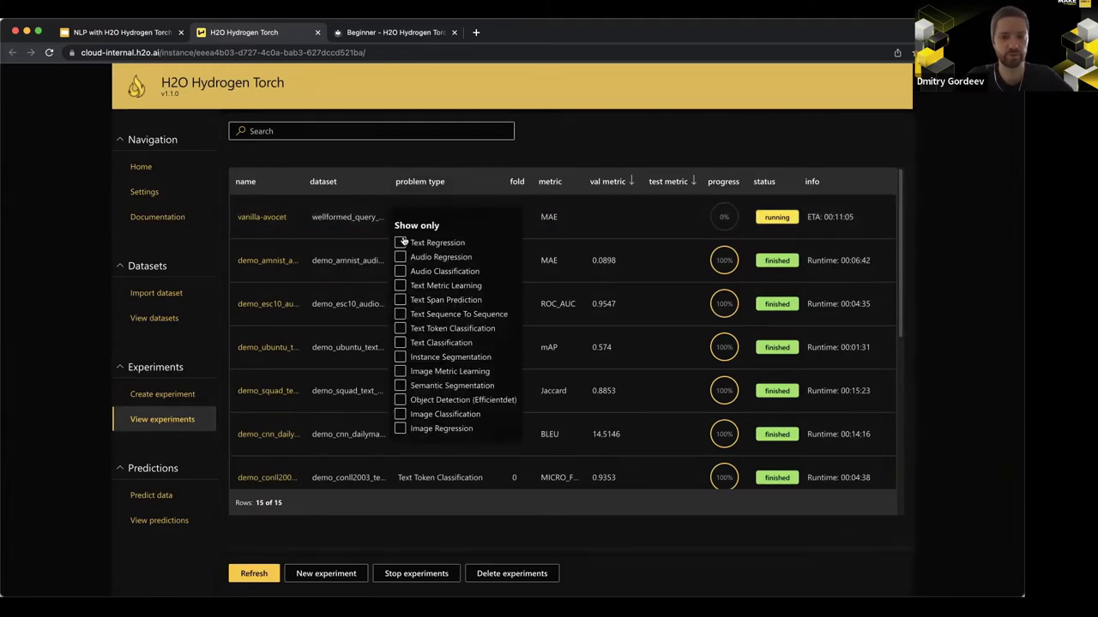
click(339, 323)
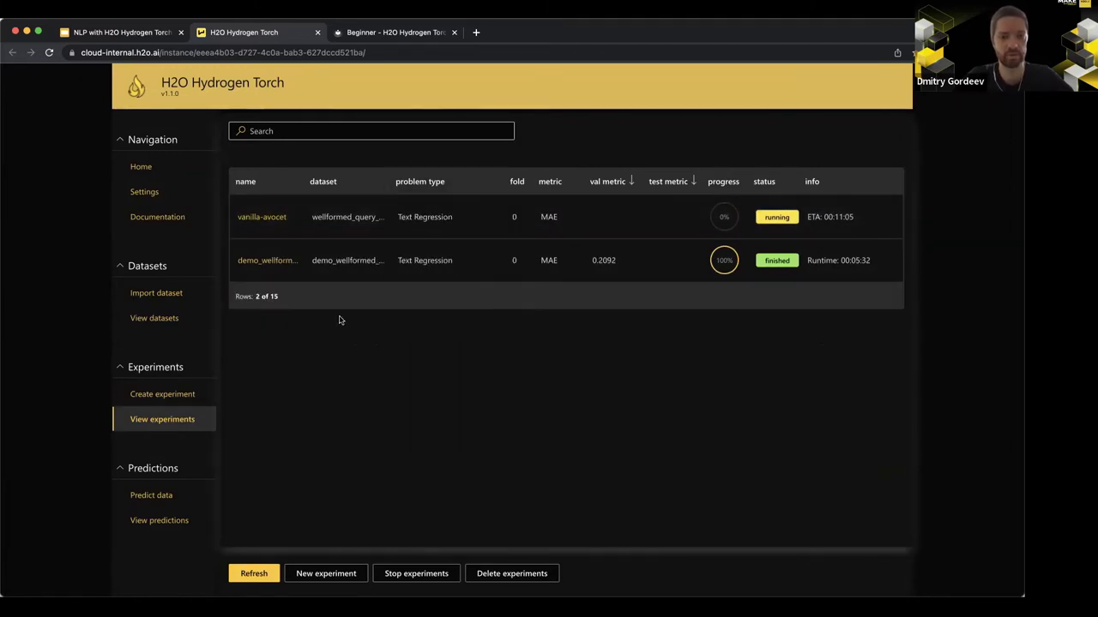
Step: Open the finished demo_wellformed_query_text_regression experiment and examine its training charts and validation metrics, especially R2
click(271, 264)
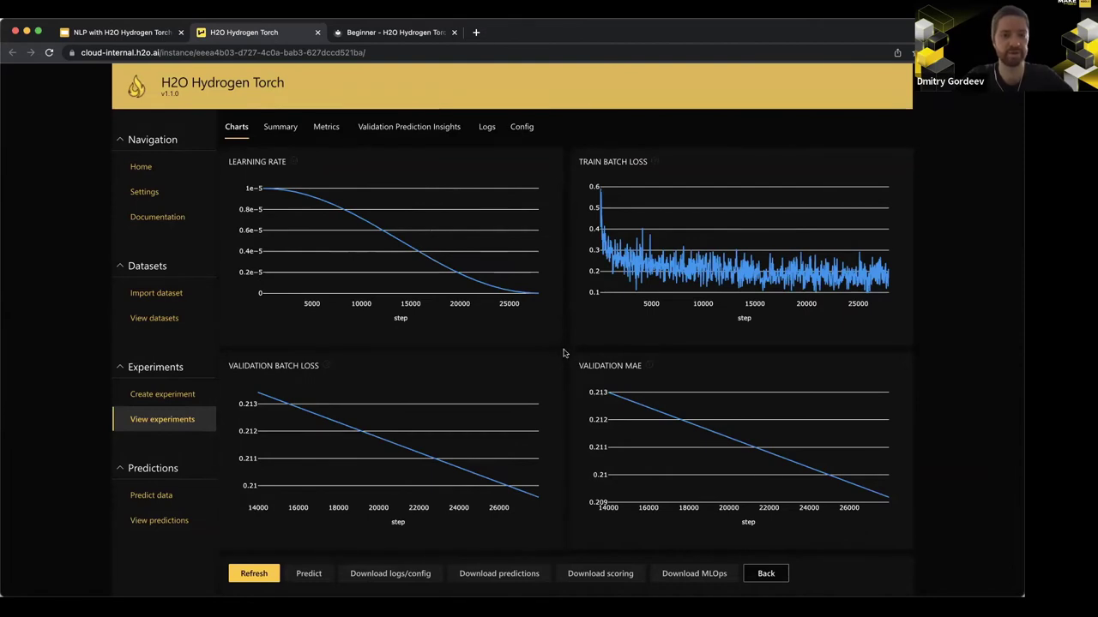
click(324, 133)
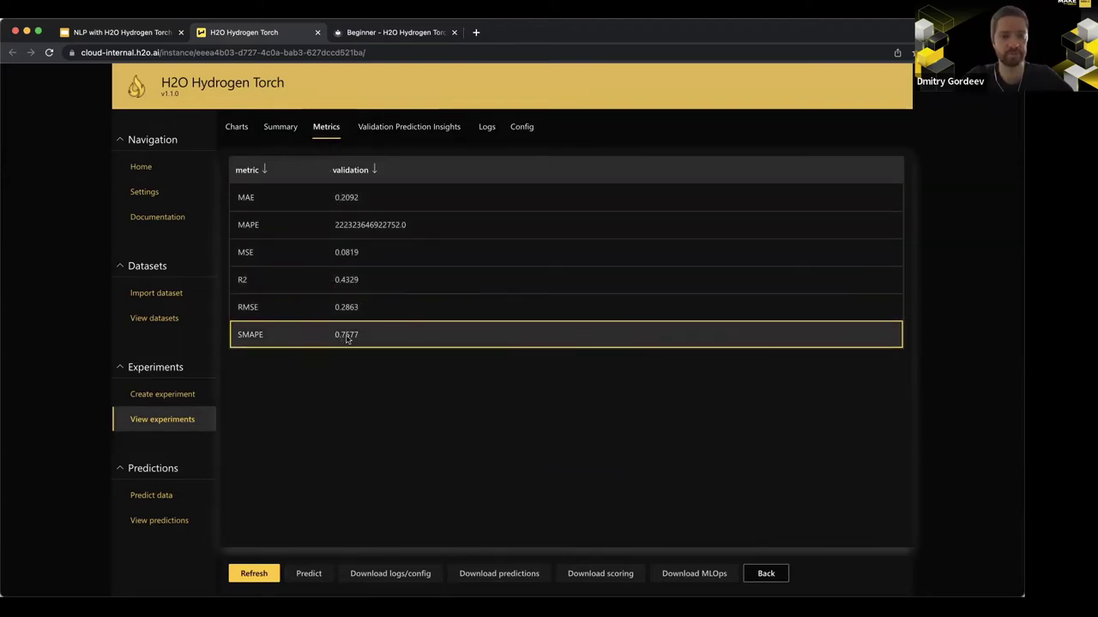
double_click(345, 307)
click(341, 279)
double_click(340, 279)
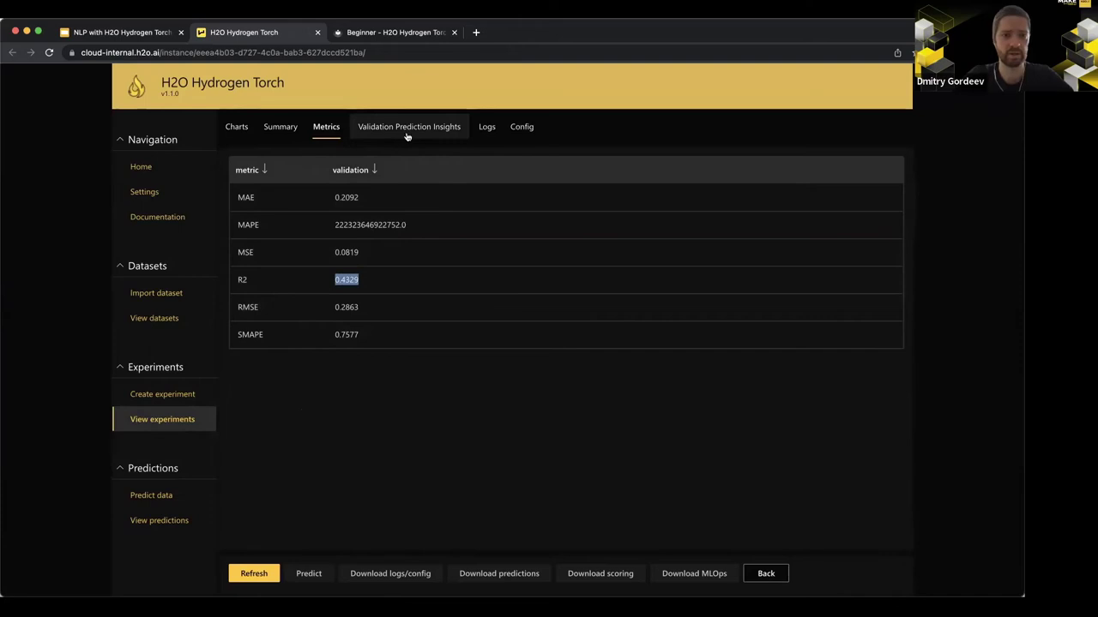
Step: Review the demo experiment's full configuration, from the dataset settings through the architecture, training and environment settings
click(520, 129)
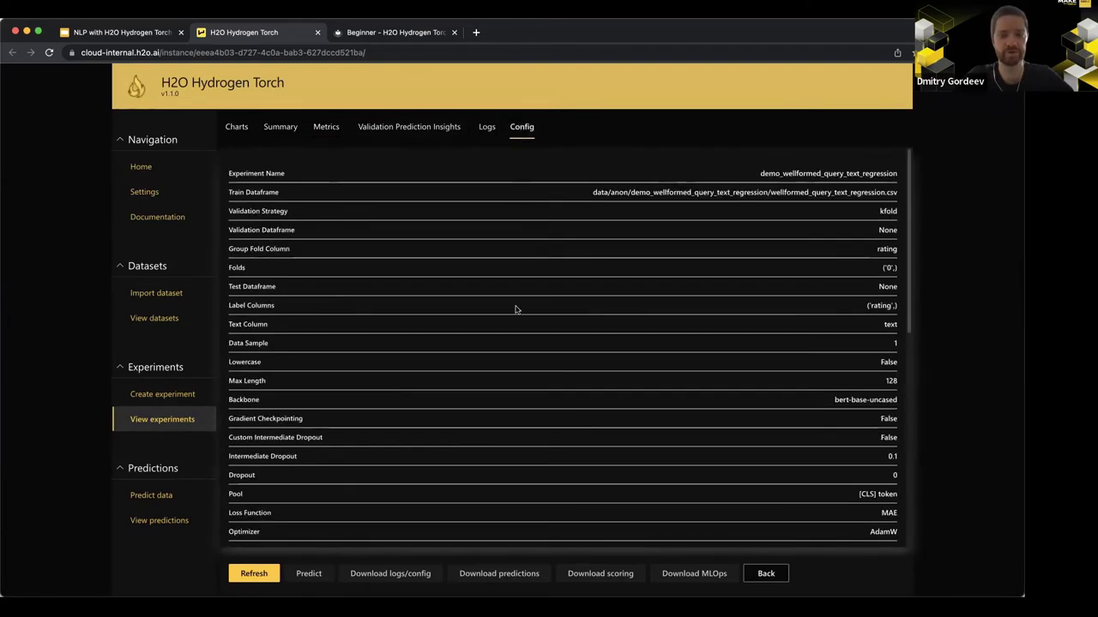
scroll(515, 310, down, 3)
scroll(515, 310, down, 8)
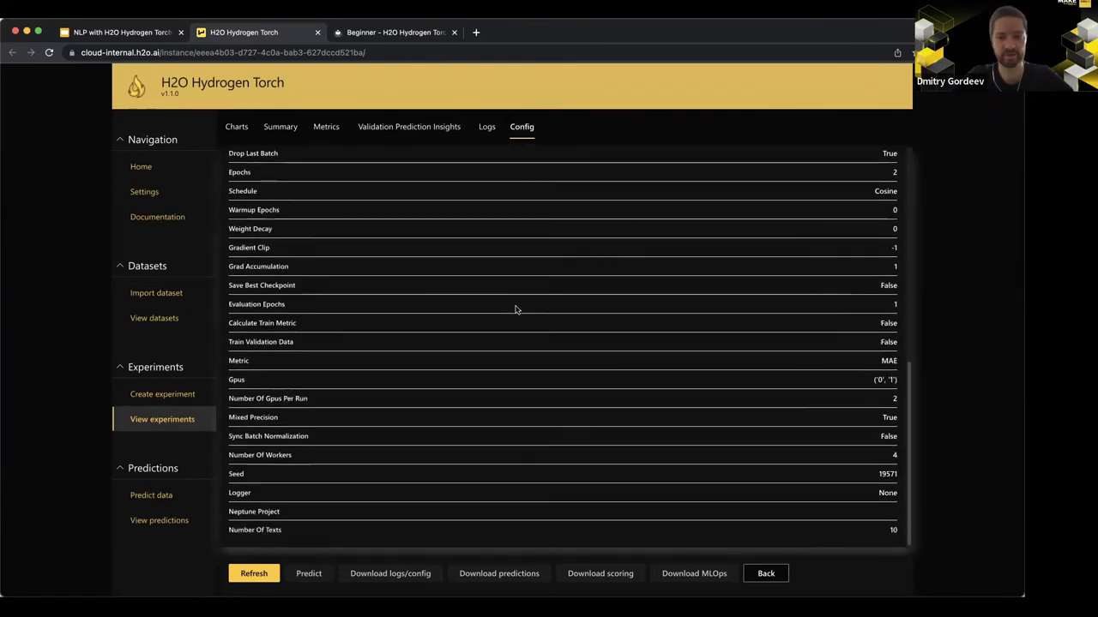
scroll(515, 309, up, 2)
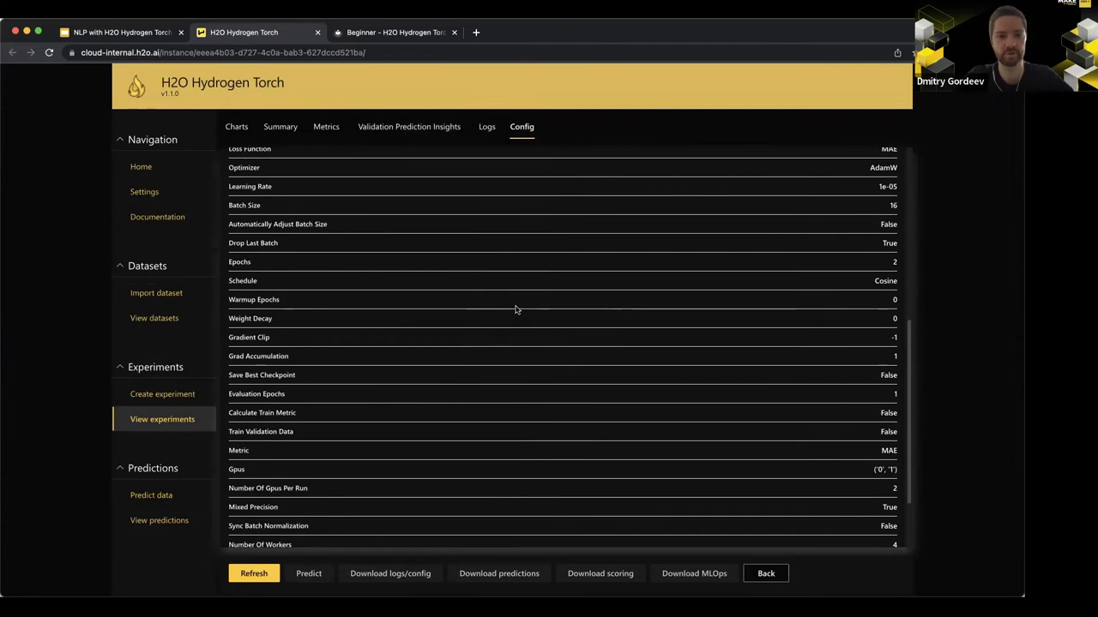
scroll(516, 309, up, 6)
scroll(515, 310, up, 3)
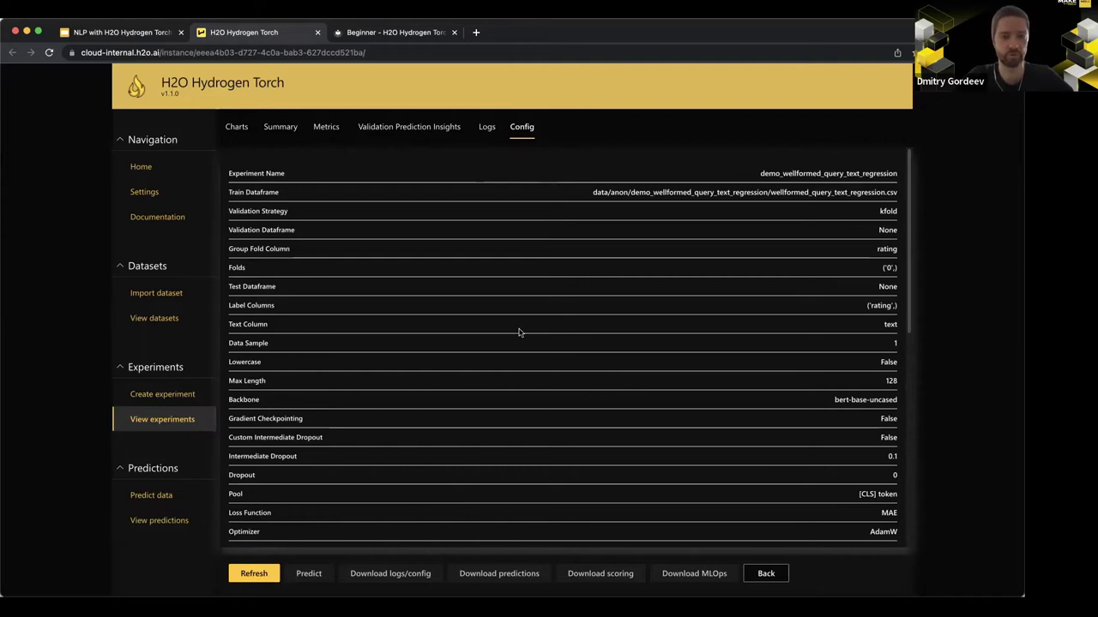
scroll(519, 332, down, 5)
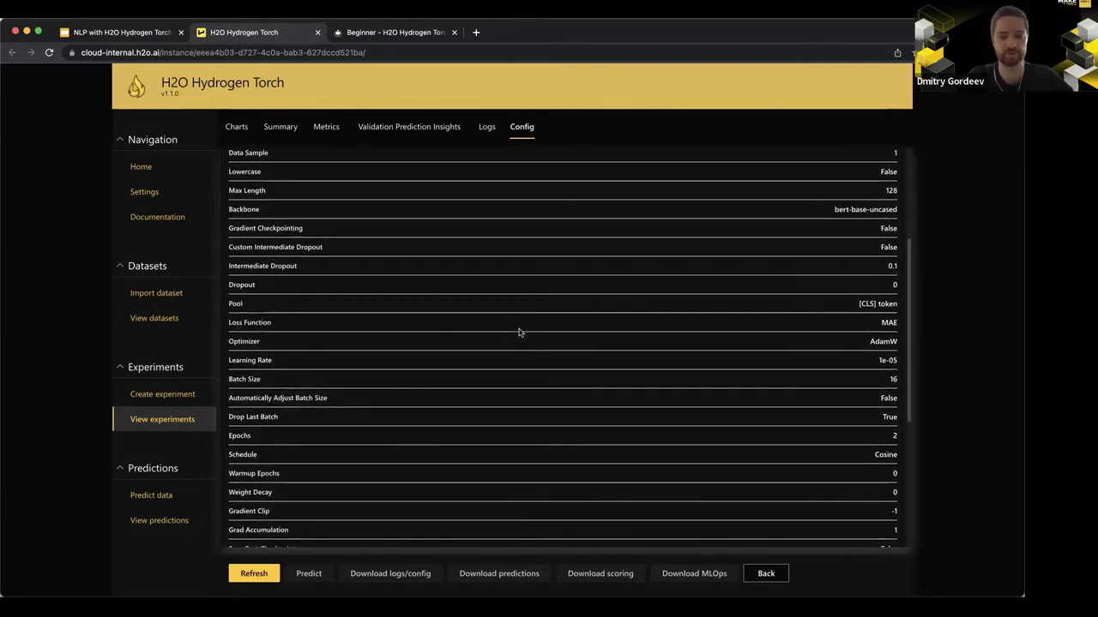
scroll(519, 332, down, 3)
scroll(519, 332, up, 10)
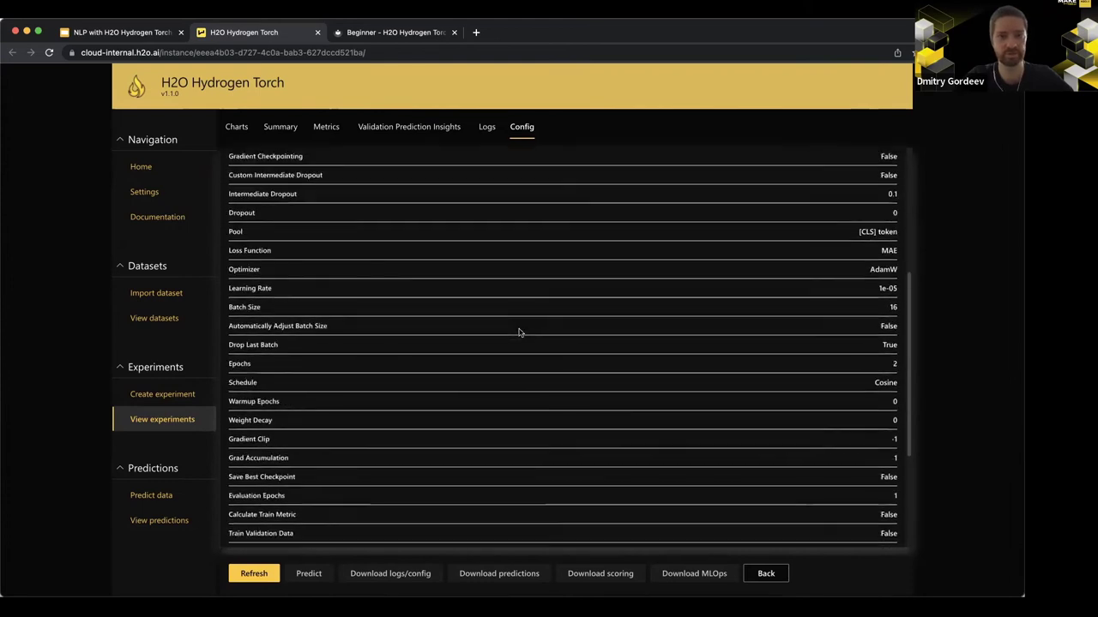
Step: Revisit the demo experiment's charts and summary, and examine the validation MAE among its metrics
click(238, 135)
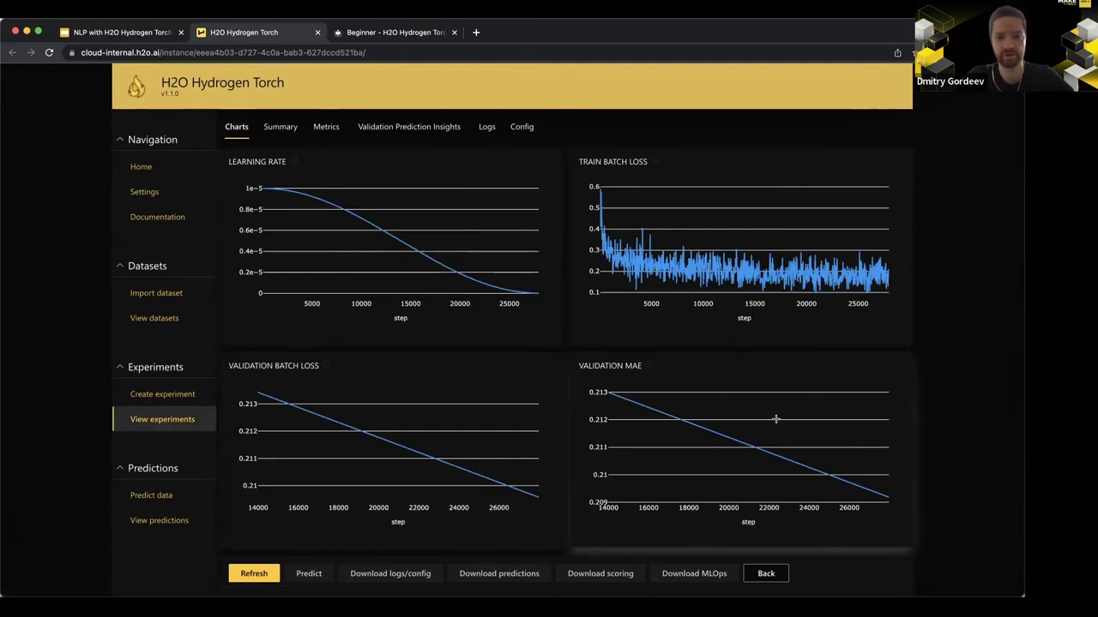
click(280, 131)
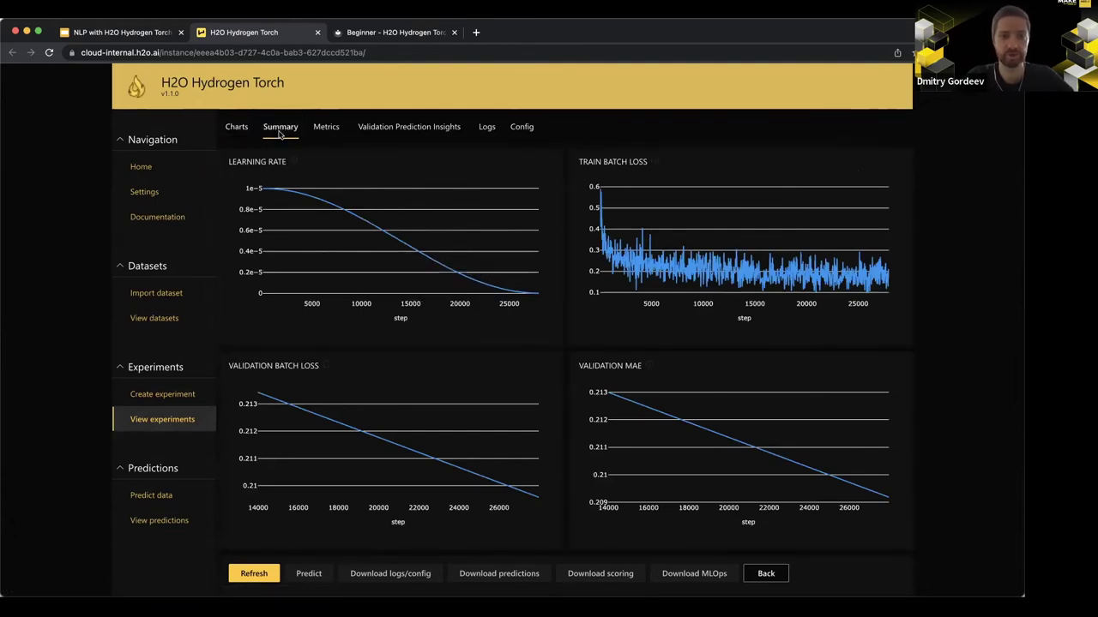
click(325, 127)
drag(334, 200, 366, 201)
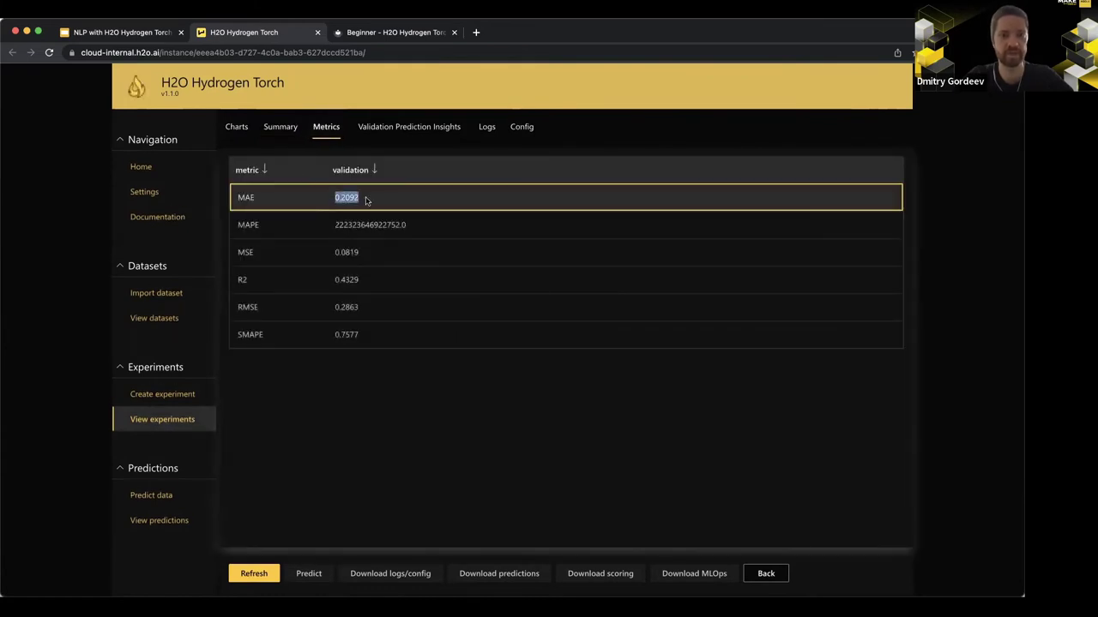
Step: Examine the random validation samples in the prediction insights, comparing the true and predicted ratings of the question about being married
click(407, 129)
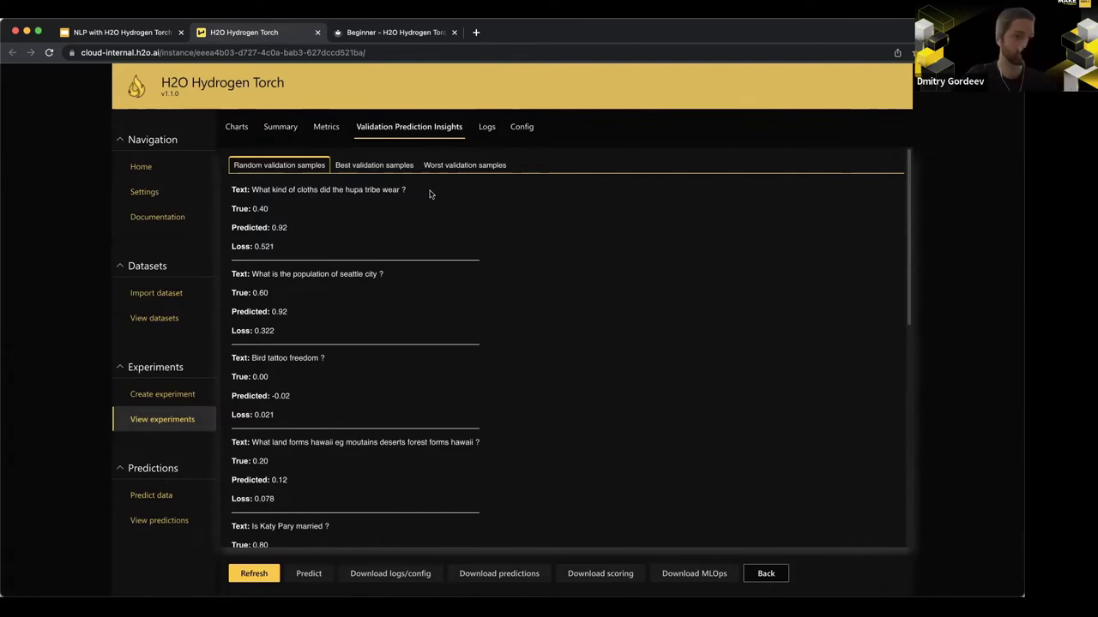
scroll(369, 268, down, 1)
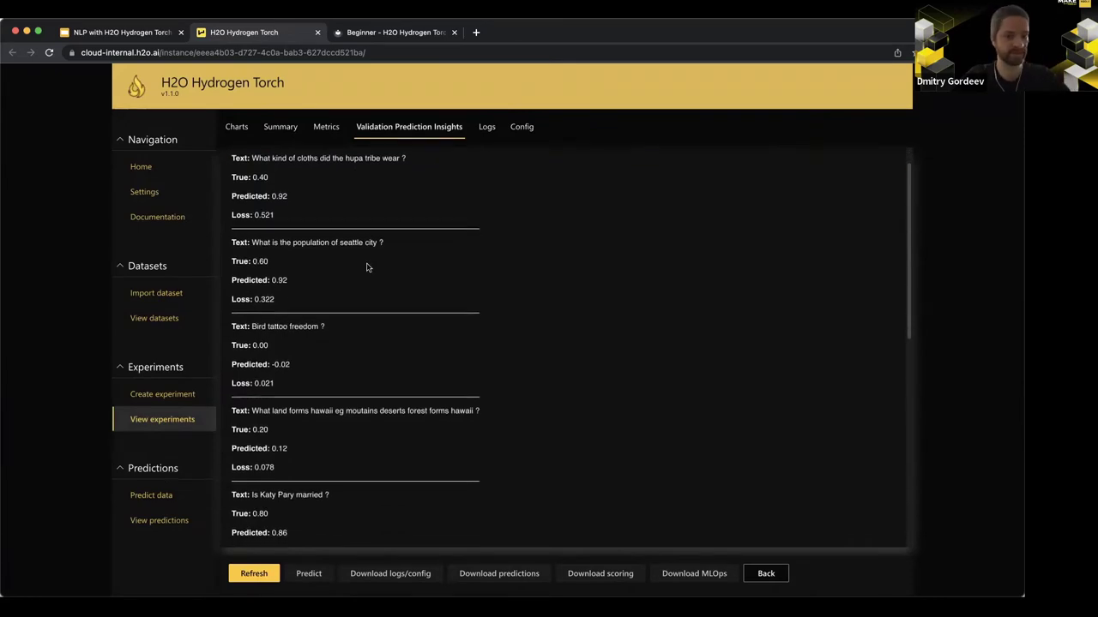
scroll(350, 297, down, 4)
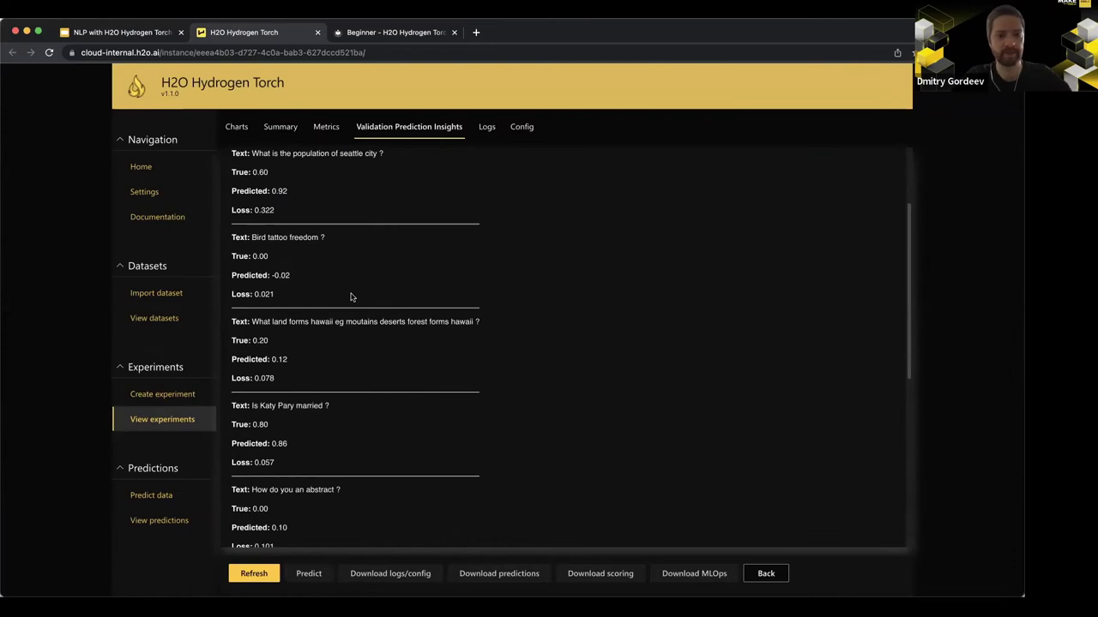
scroll(351, 297, down, 2)
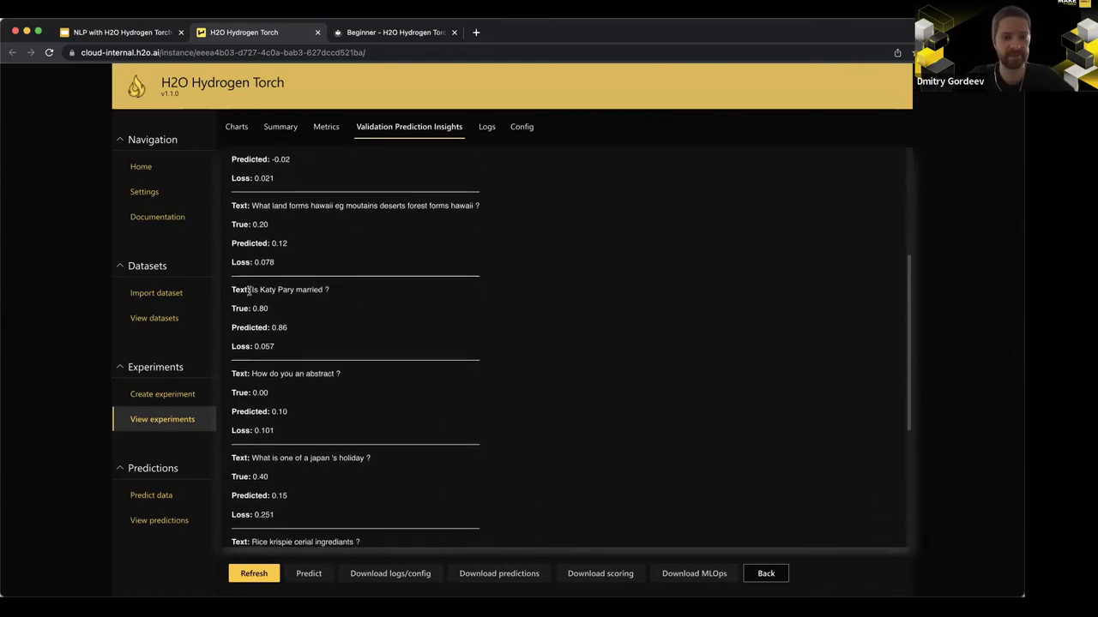
drag(251, 290, 335, 294)
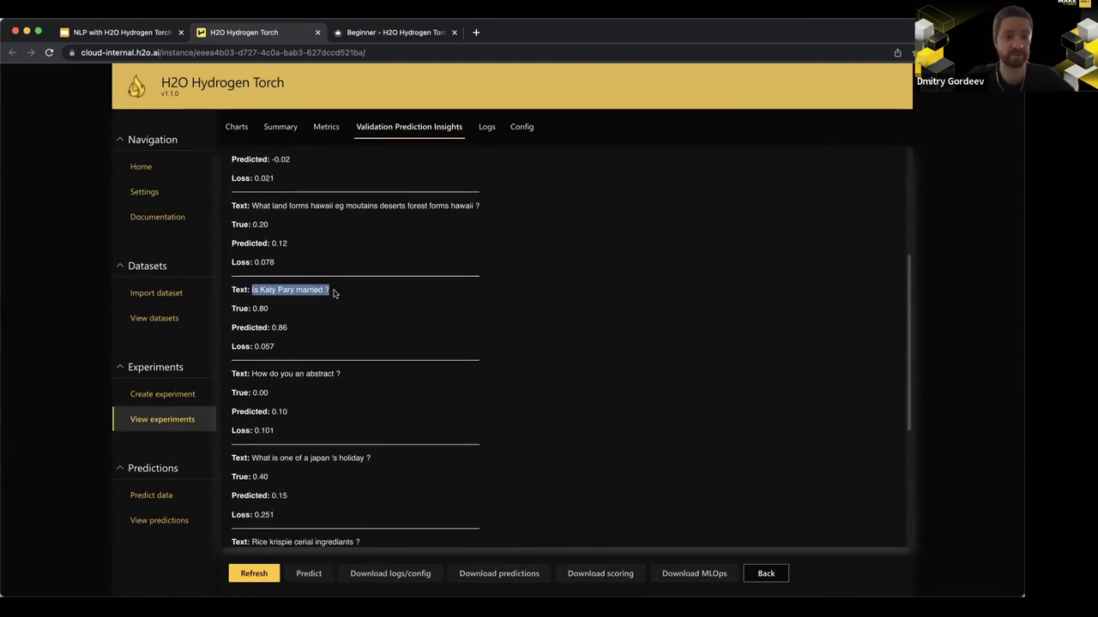
click(333, 292)
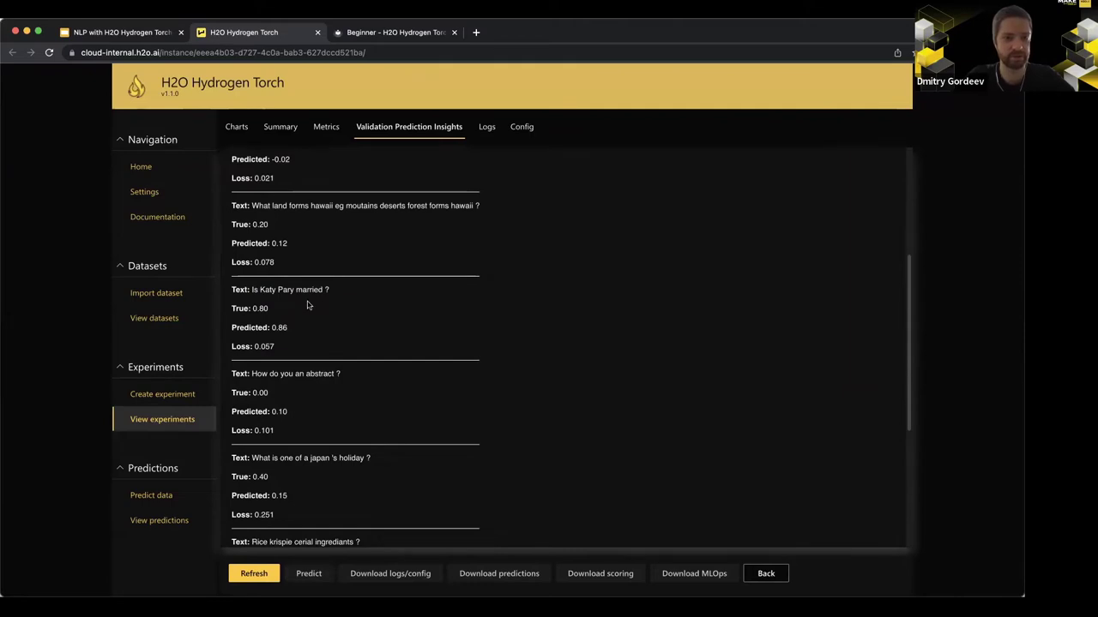
drag(250, 309, 272, 314)
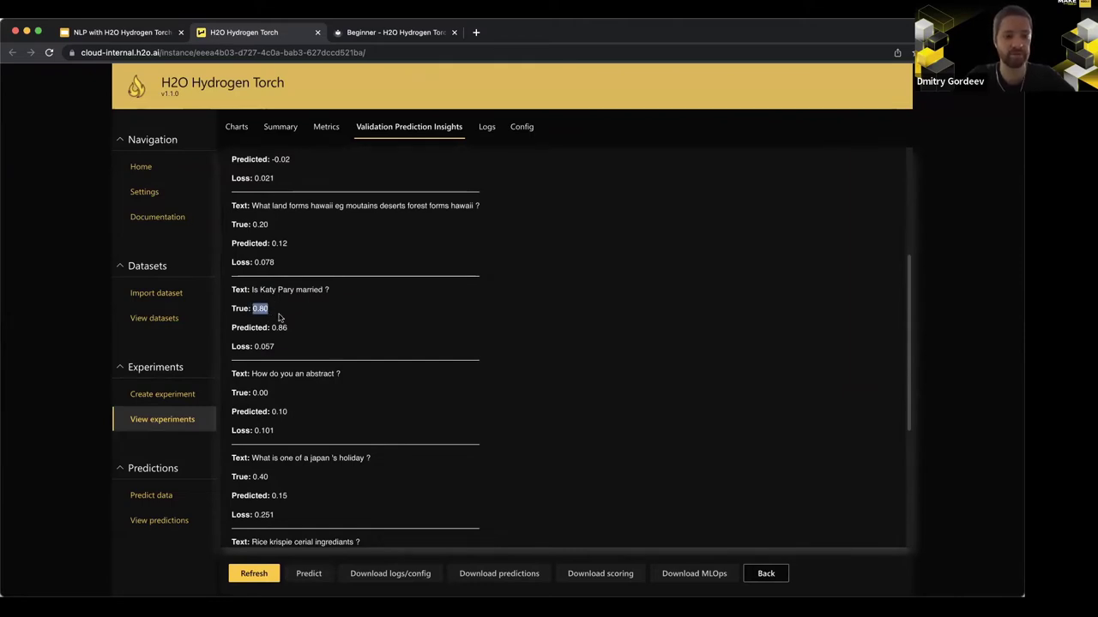
Step: Examine the predicted rating and loss of the question about being married, and compare them with the other random validation samples
drag(270, 328, 294, 329)
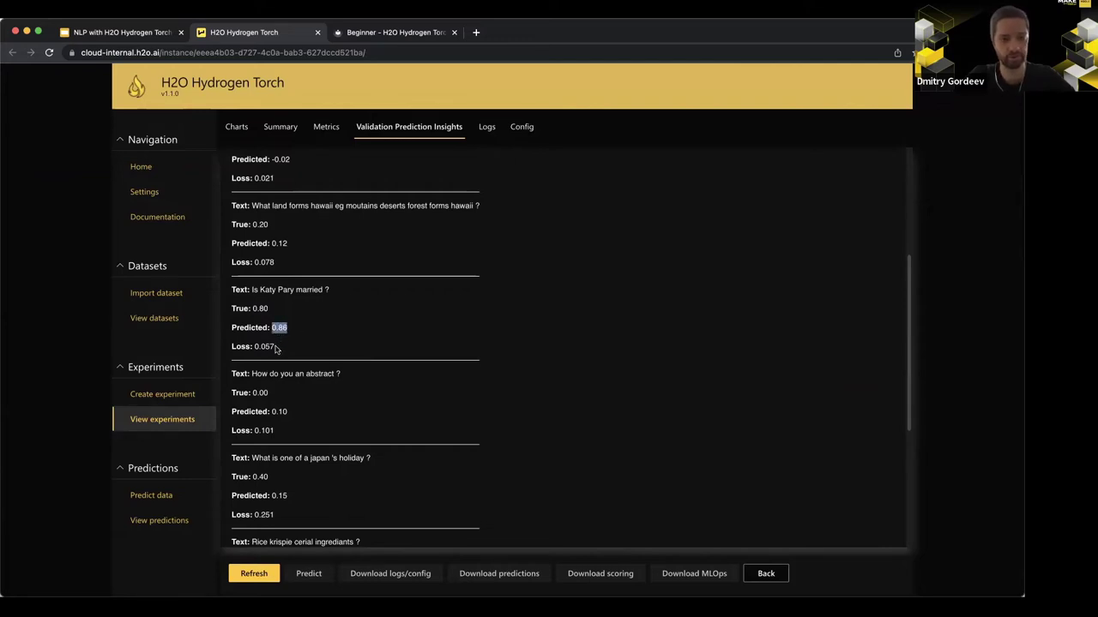
drag(275, 348, 253, 347)
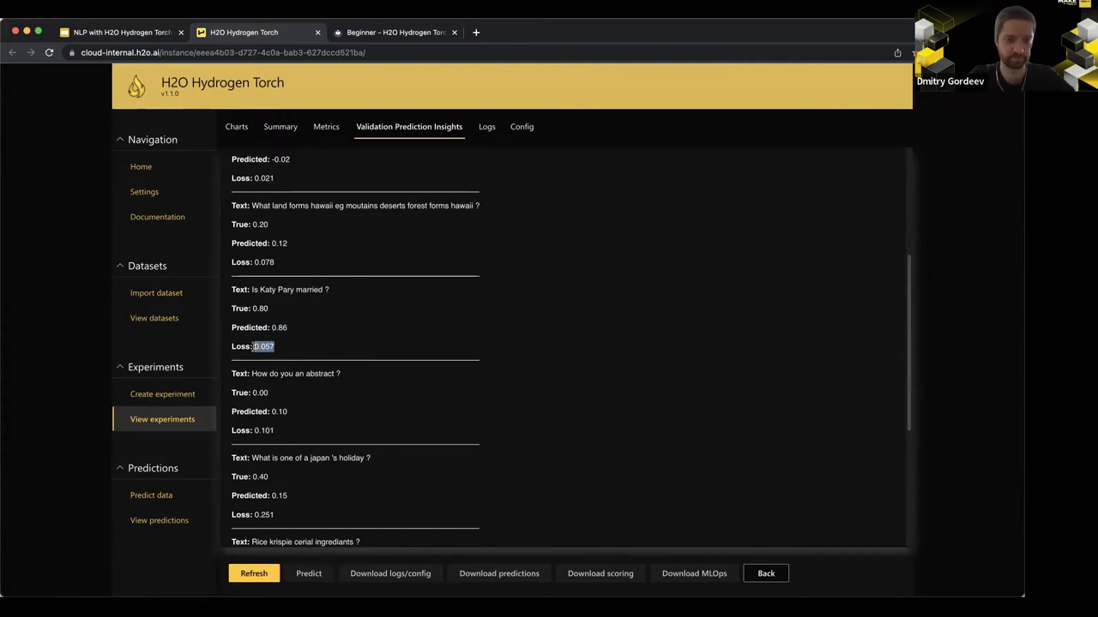
click(275, 347)
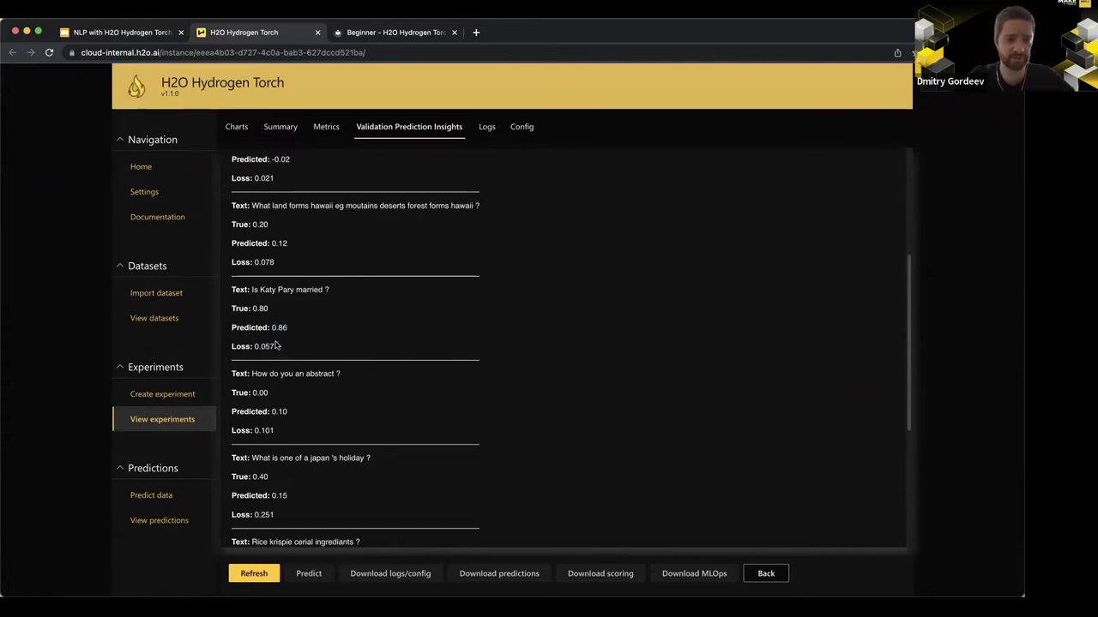
drag(287, 327, 283, 331)
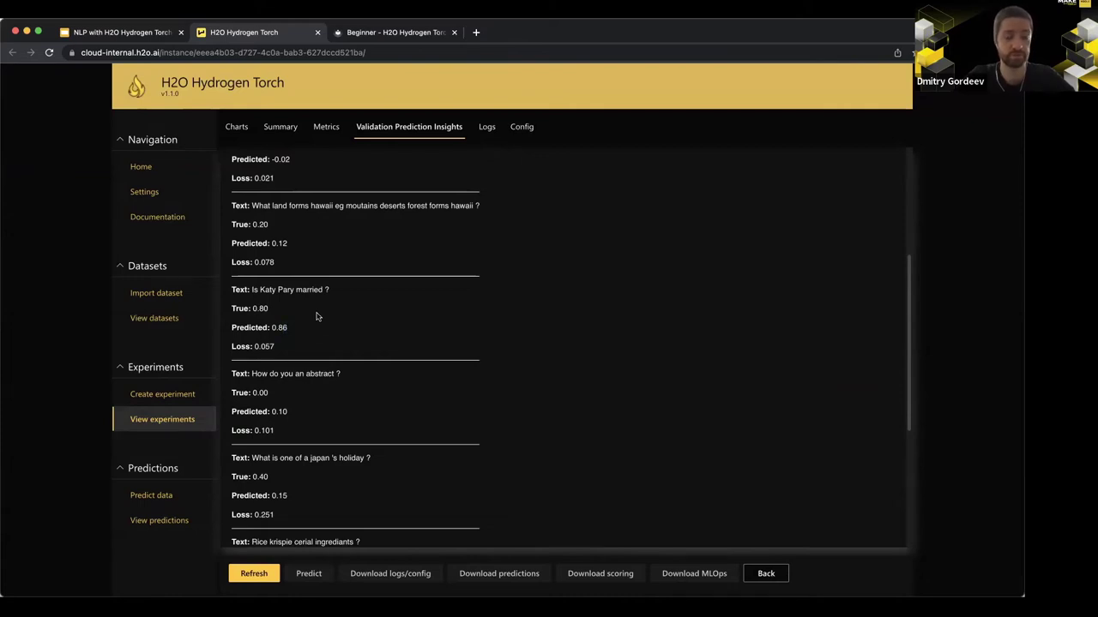
scroll(313, 326, down, 1)
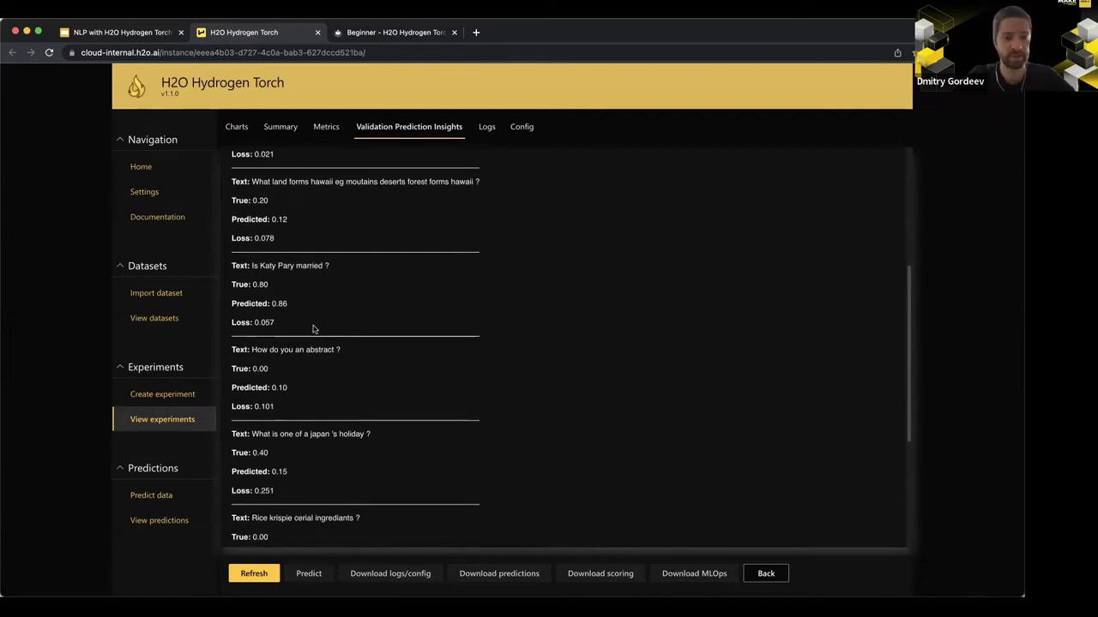
scroll(313, 328, down, 2)
scroll(313, 328, up, 1)
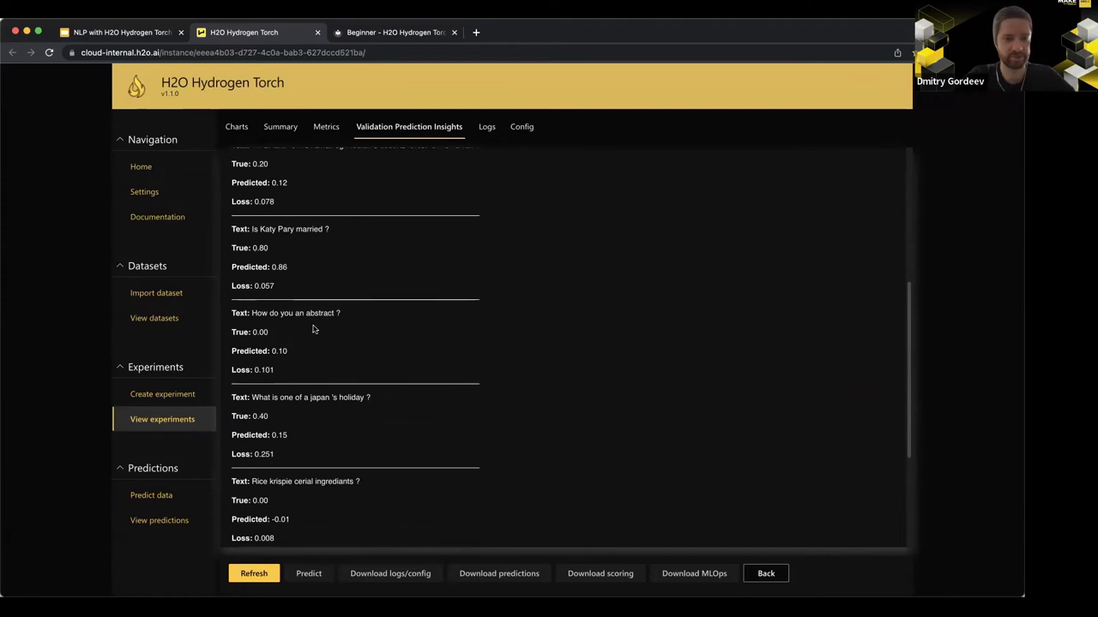
scroll(313, 328, up, 4)
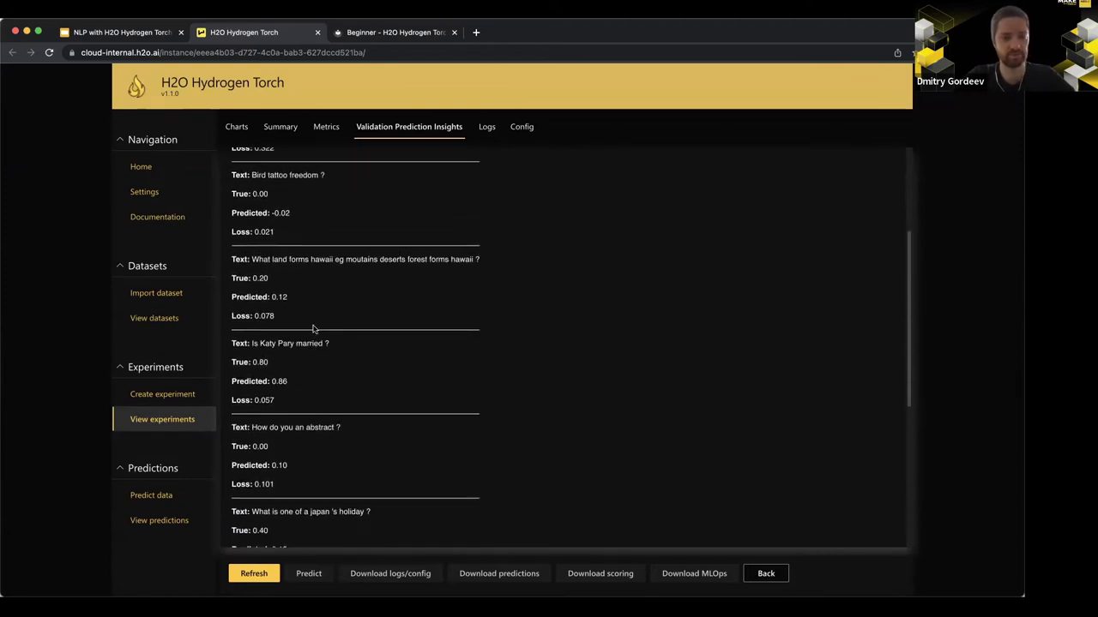
scroll(313, 329, up, 2)
scroll(313, 328, up, 3)
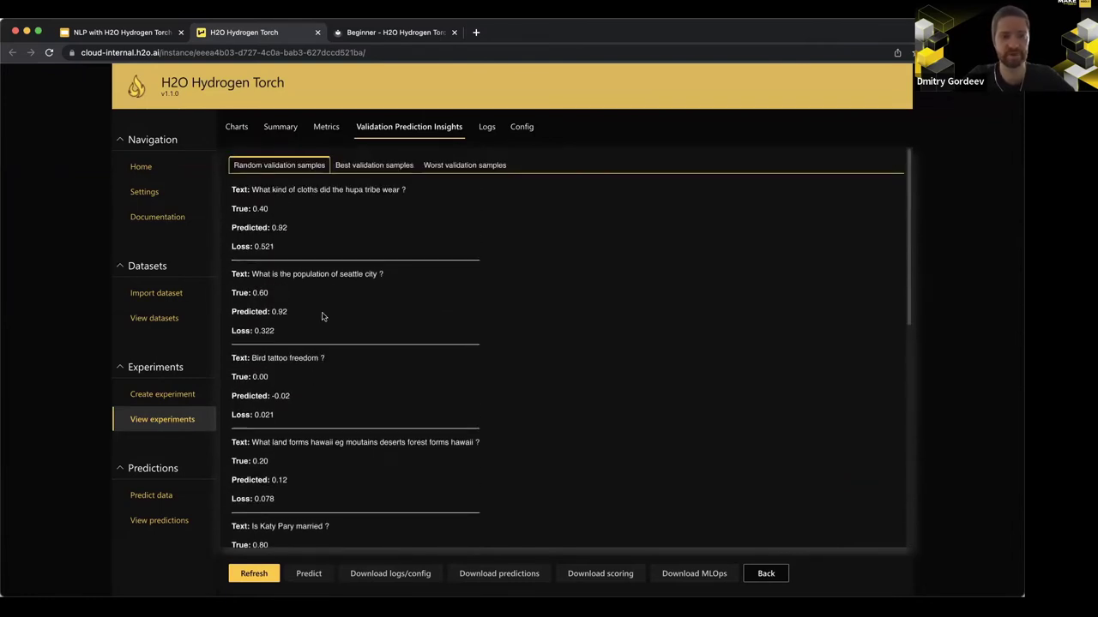
Step: Examine the best validation samples of the demo experiment, comparing their true and predicted ratings
click(377, 168)
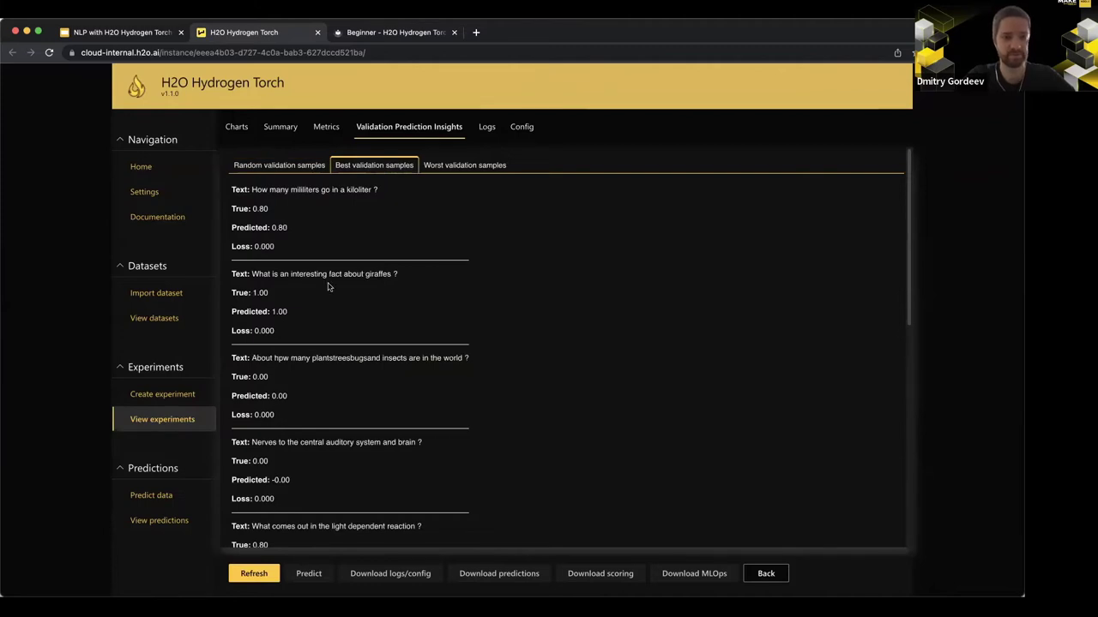
scroll(329, 287, down, 2)
scroll(329, 287, up, 2)
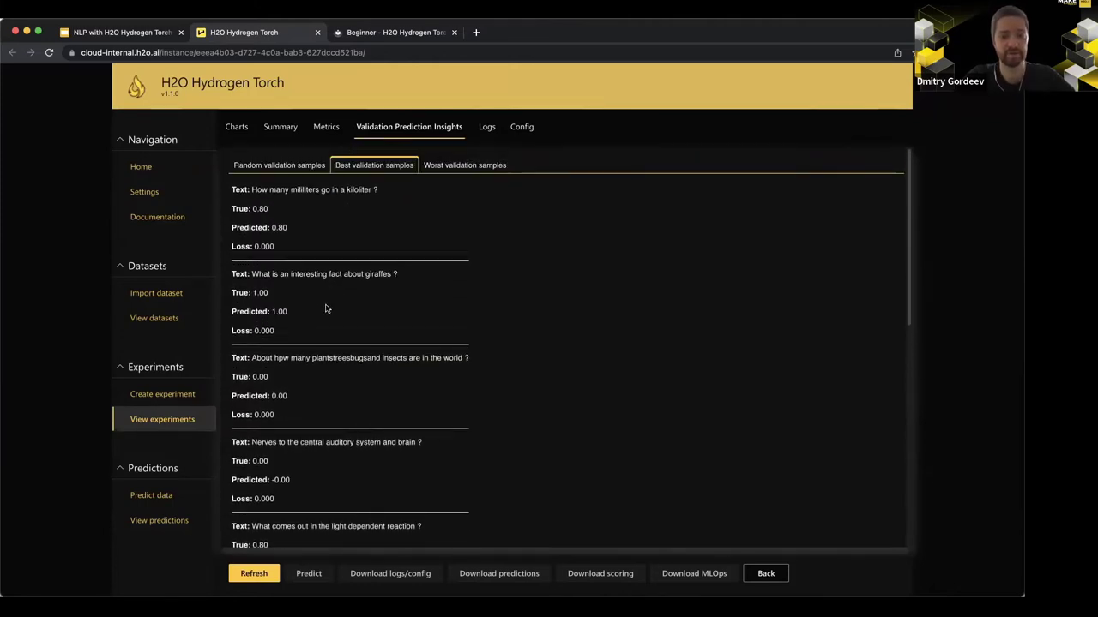
Step: Examine the demo experiment's worst validation samples, especially the true and predicted ratings of the question about plants in a cave
click(475, 170)
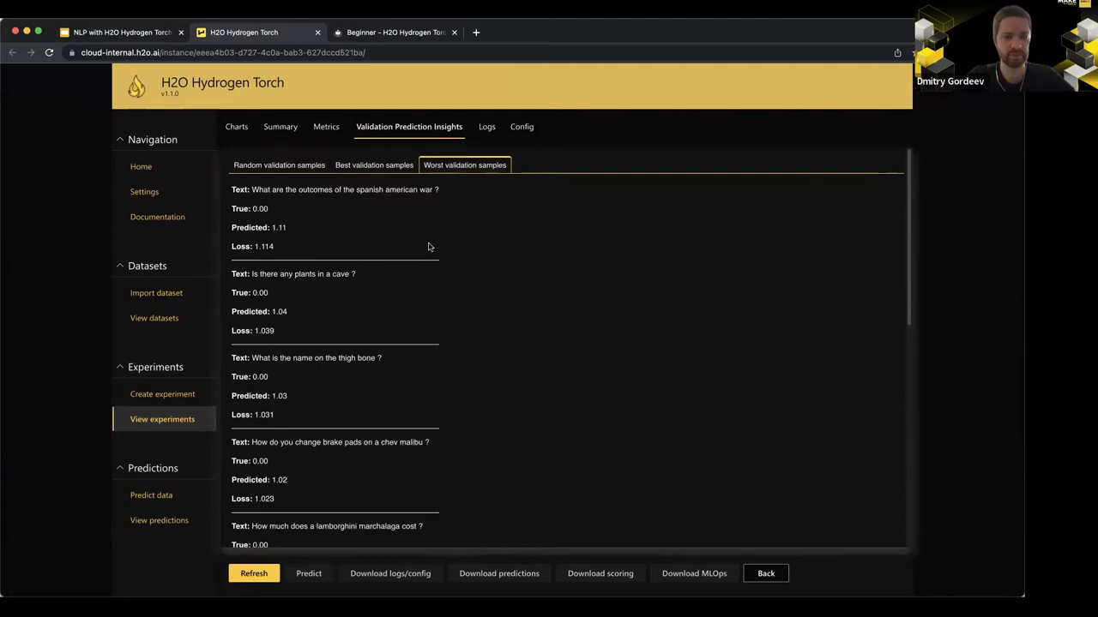
scroll(430, 246, down, 1)
scroll(429, 247, up, 1)
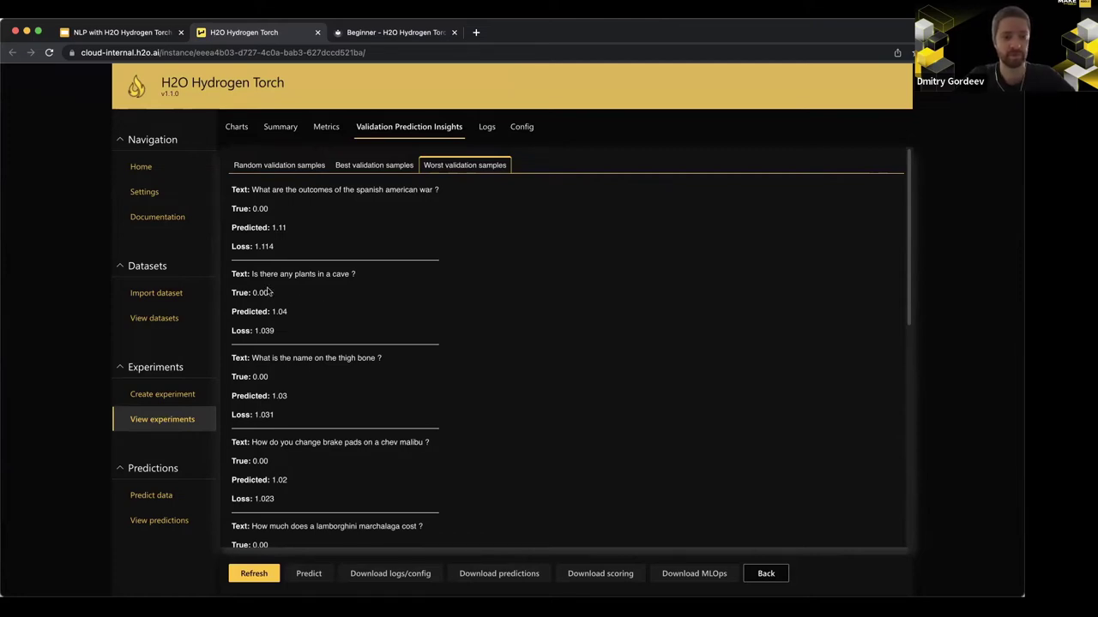
drag(253, 274, 358, 276)
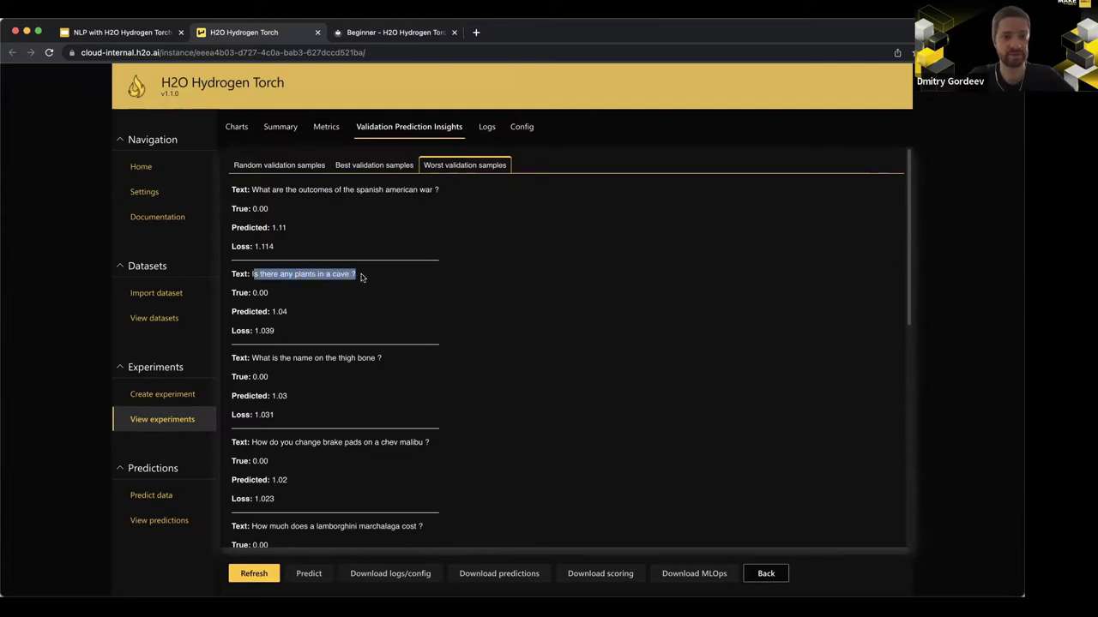
click(358, 276)
triple_click(234, 293)
drag(287, 312, 231, 313)
click(311, 314)
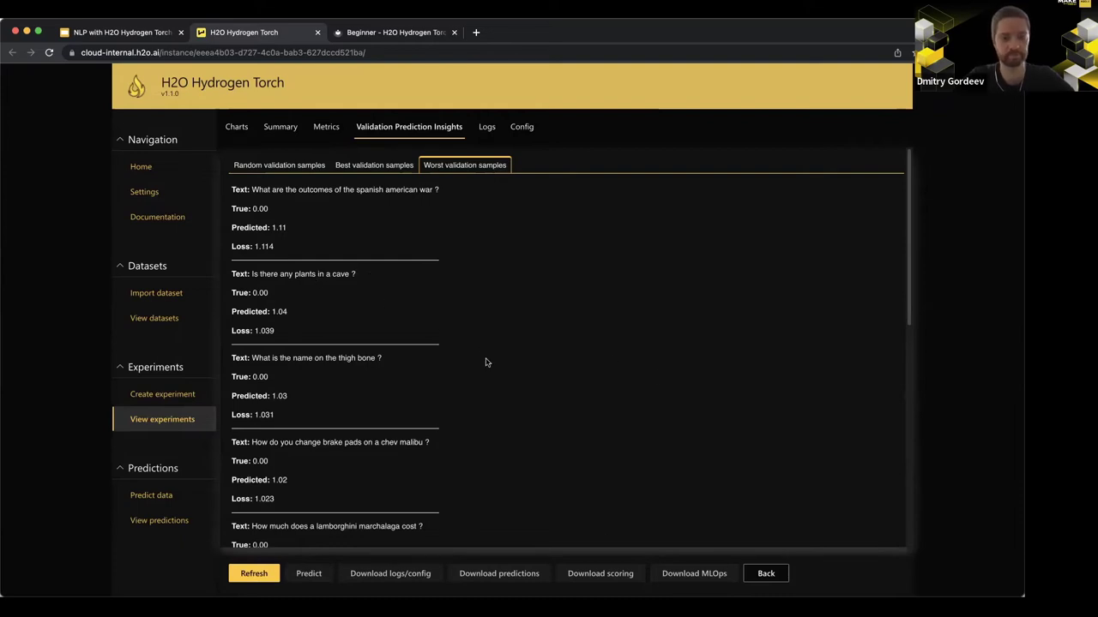
Step: Open the running vanilla-avocet experiment, refresh its training charts and check its validation metrics
click(146, 422)
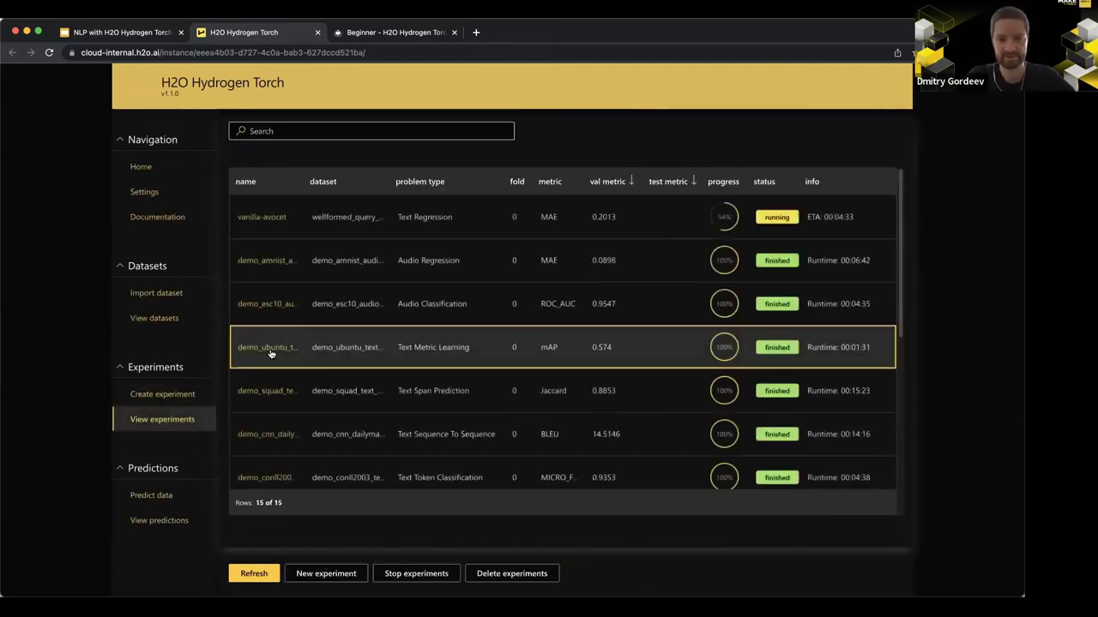
click(263, 217)
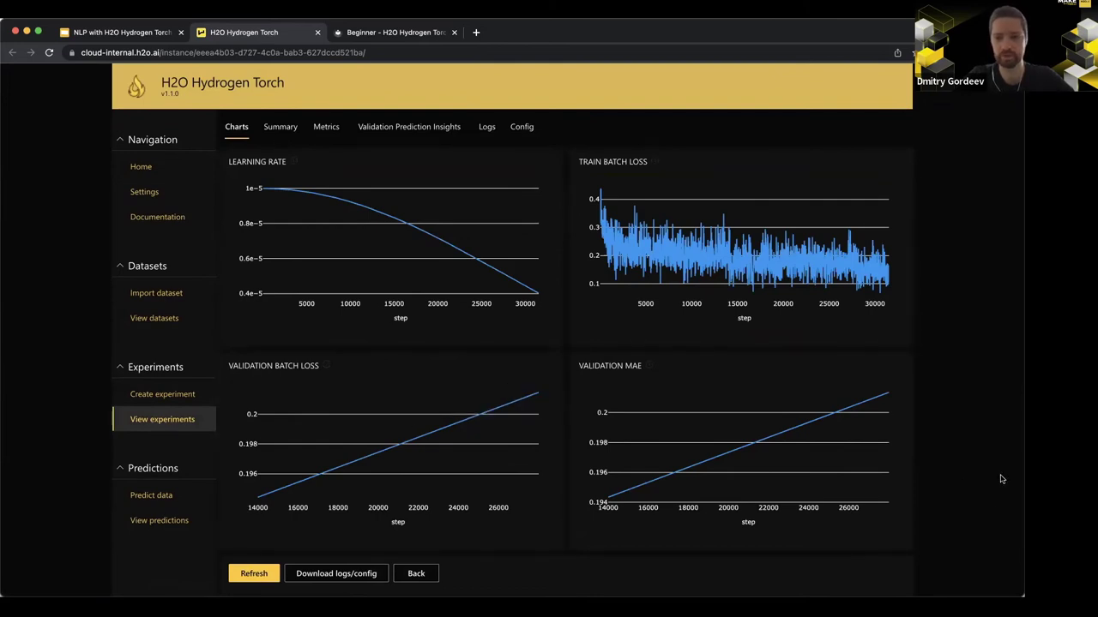
click(261, 574)
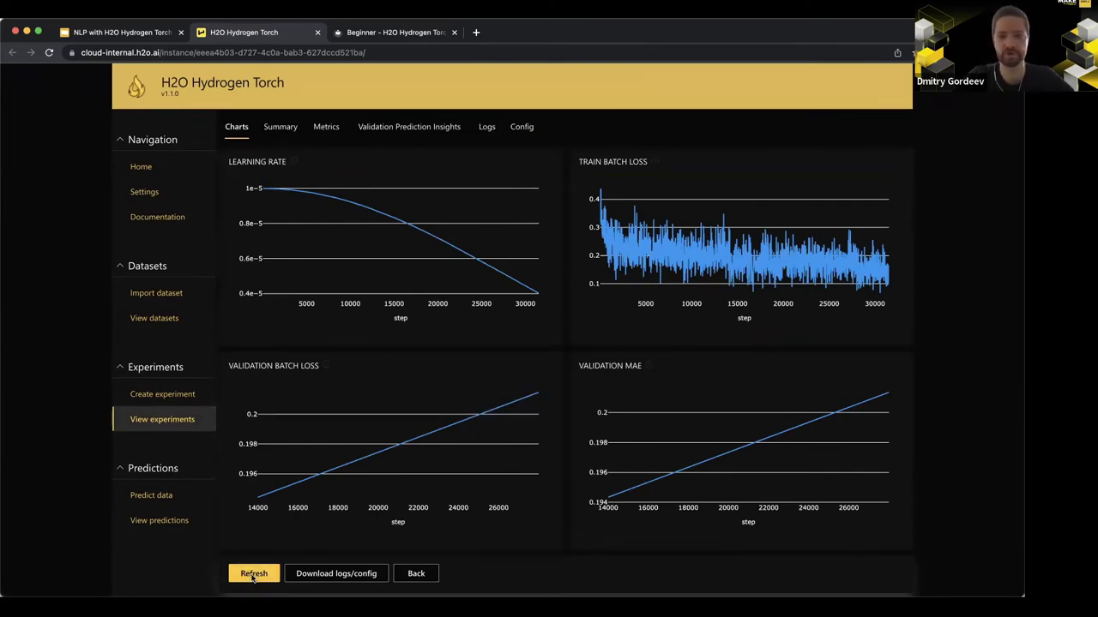
click(253, 575)
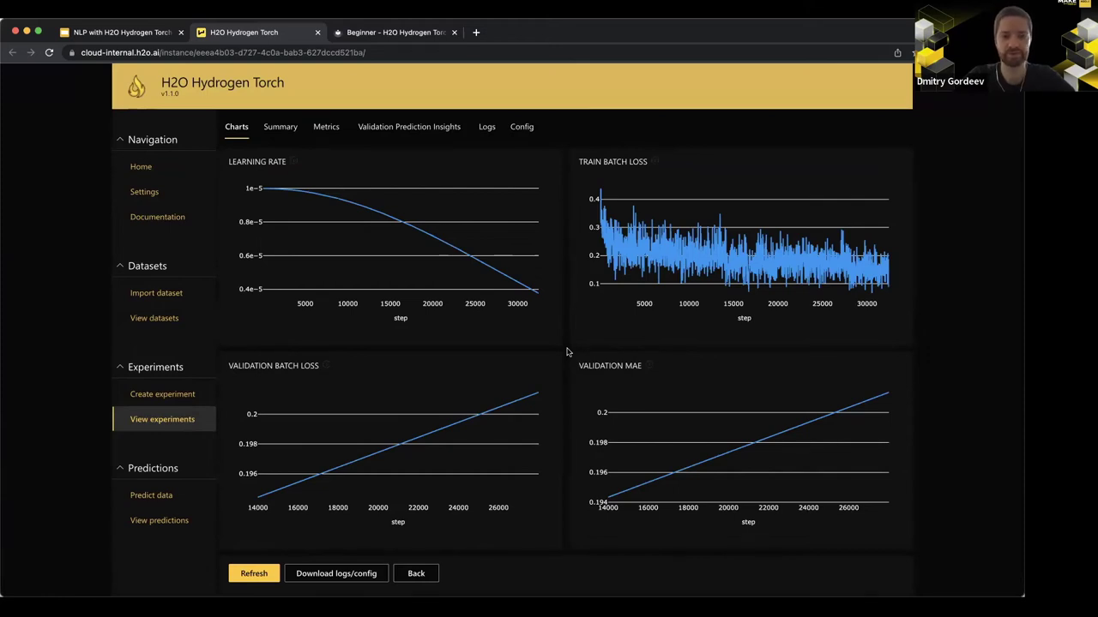
click(318, 126)
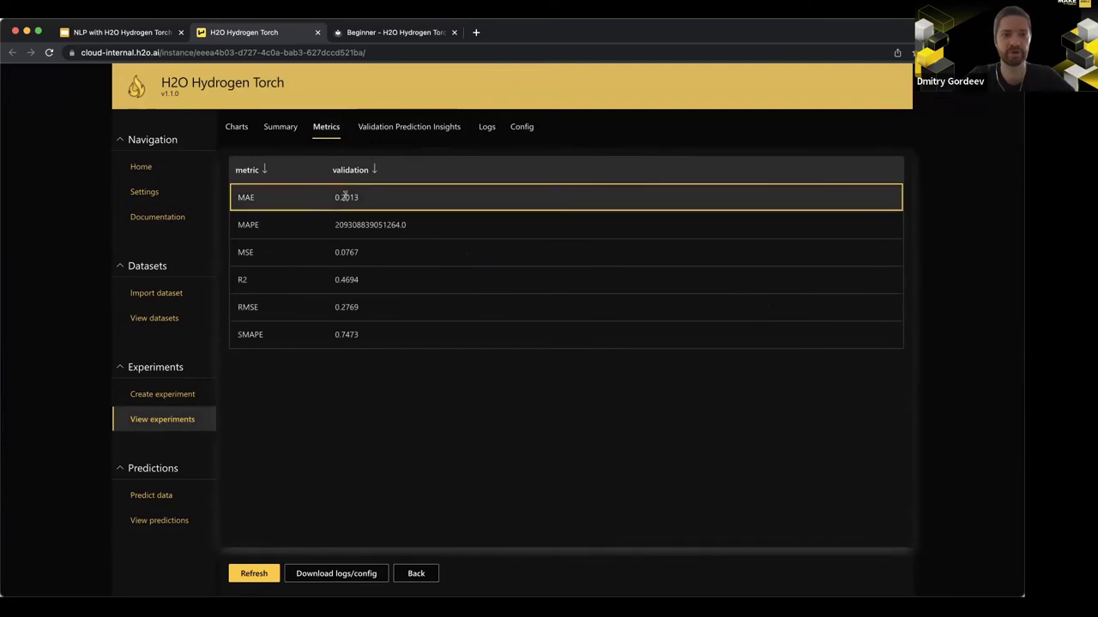
Step: Review the random, best and worst validation samples in the vanilla-avocet experiment's prediction insights
click(401, 137)
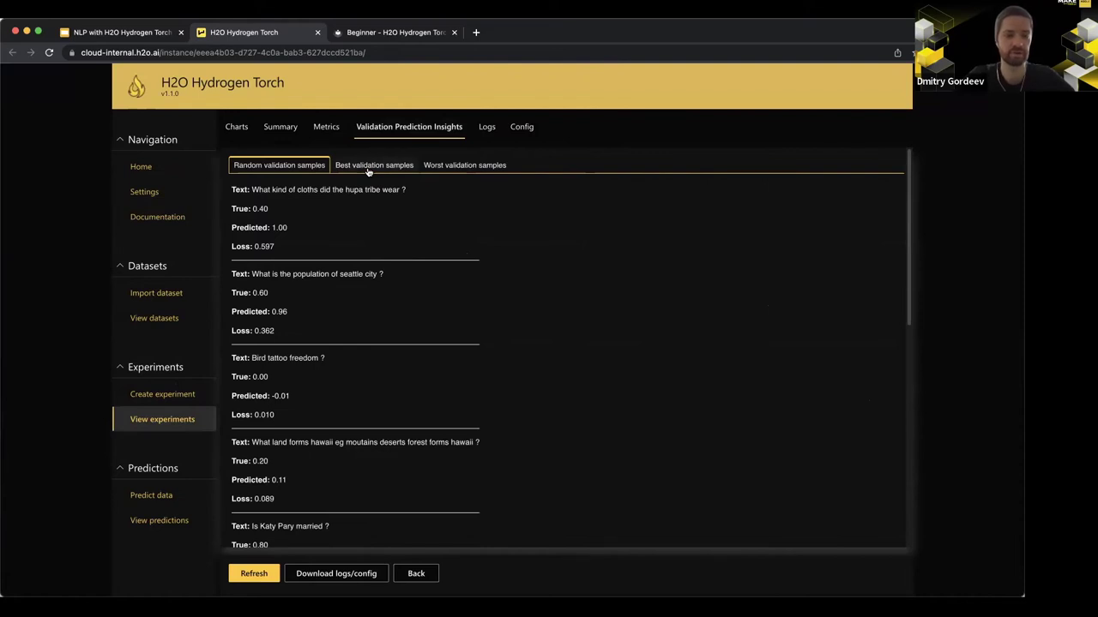
click(368, 168)
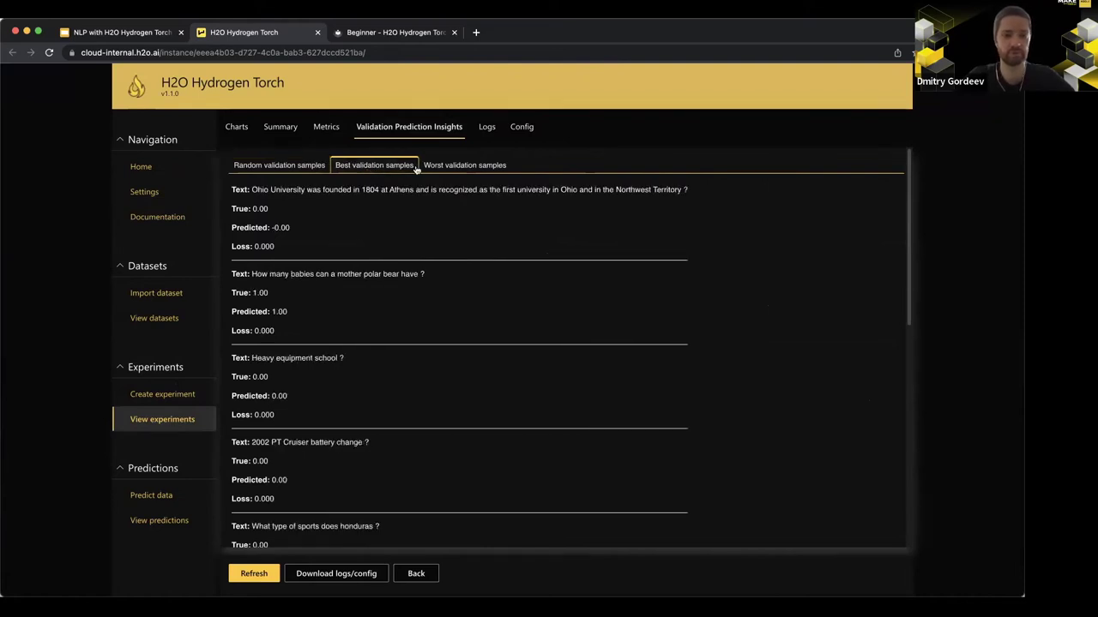
click(442, 168)
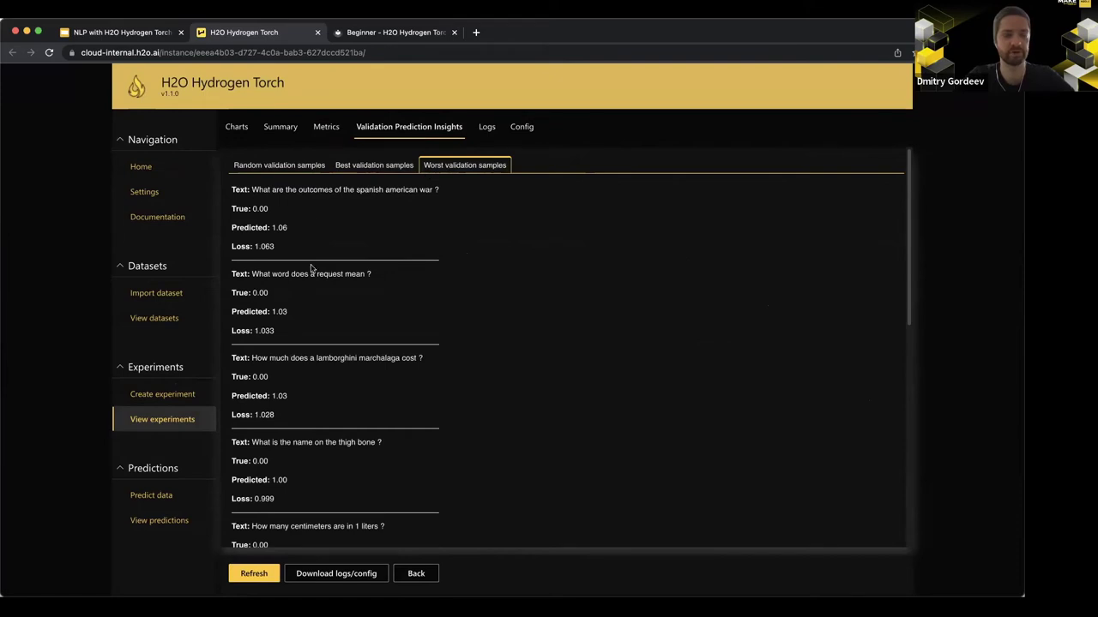
scroll(325, 298, down, 2)
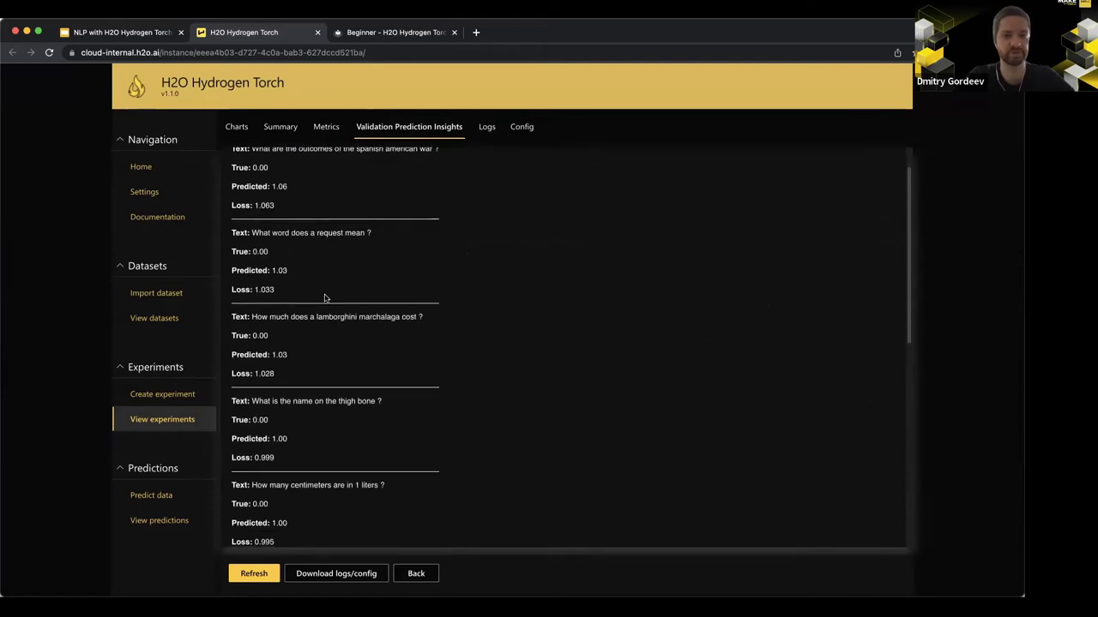
scroll(325, 298, up, 2)
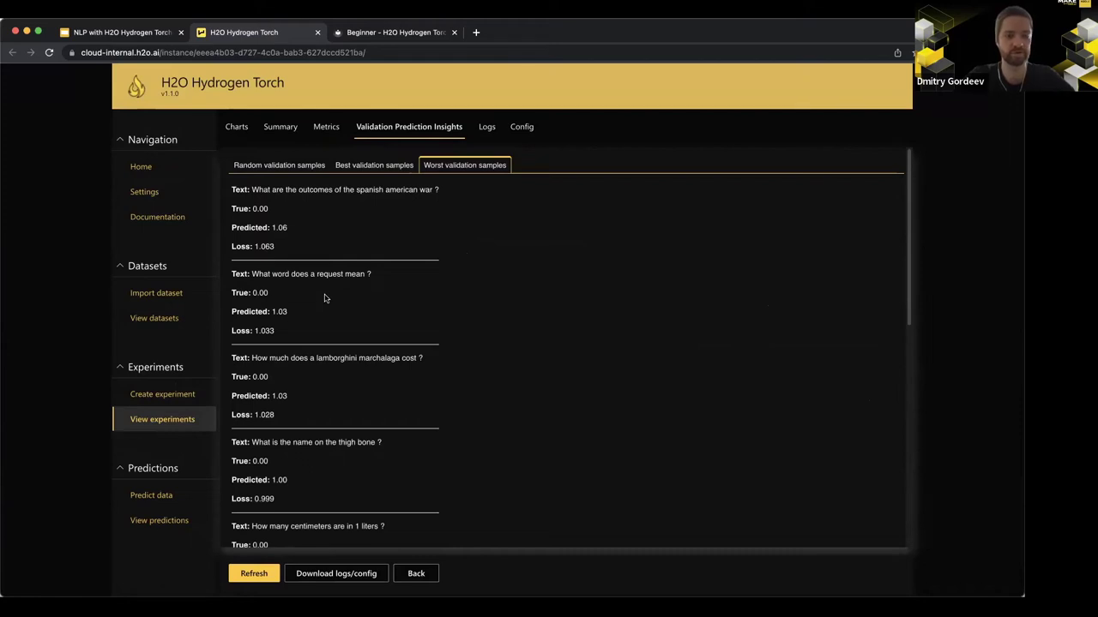
scroll(325, 298, down, 3)
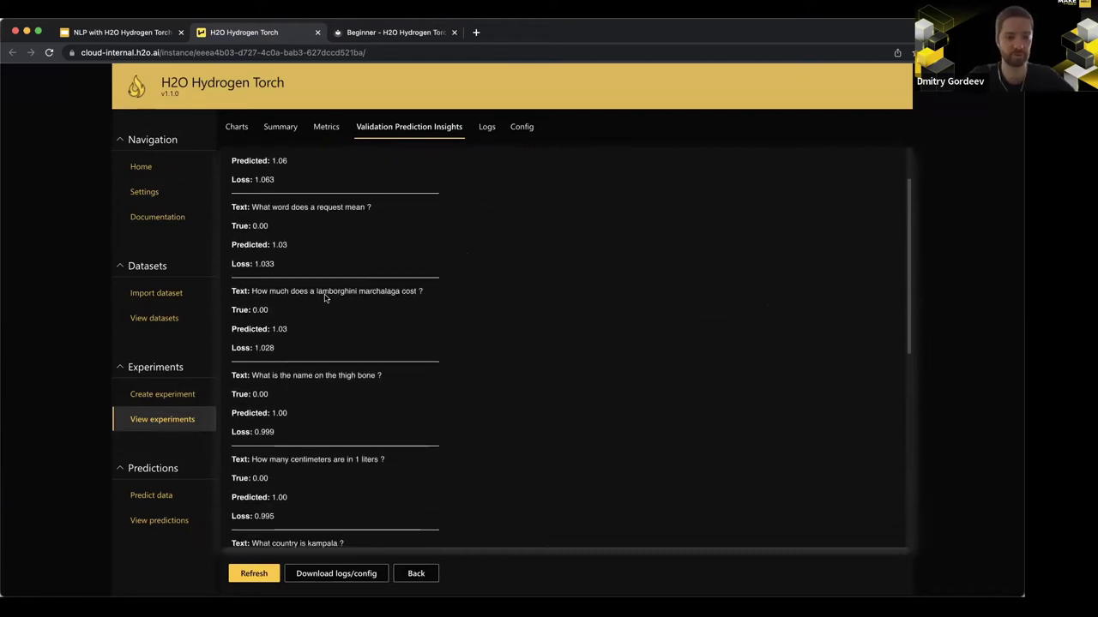
scroll(325, 297, up, 3)
Step: Return to the vanilla-avocet experiment's charts and refresh them to check the training progress
click(274, 127)
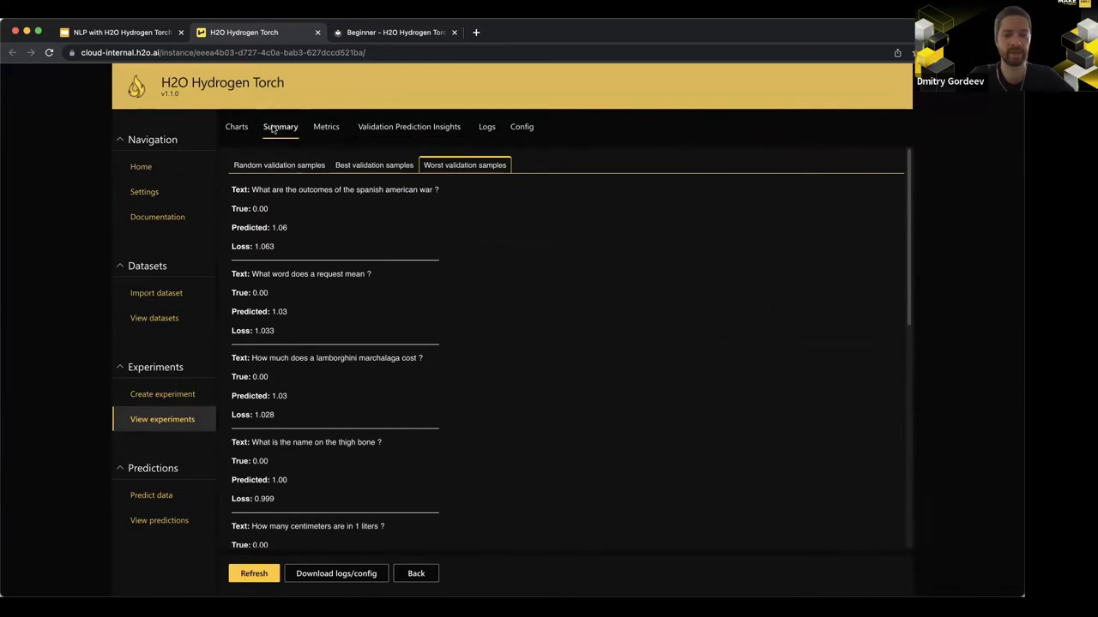
click(229, 127)
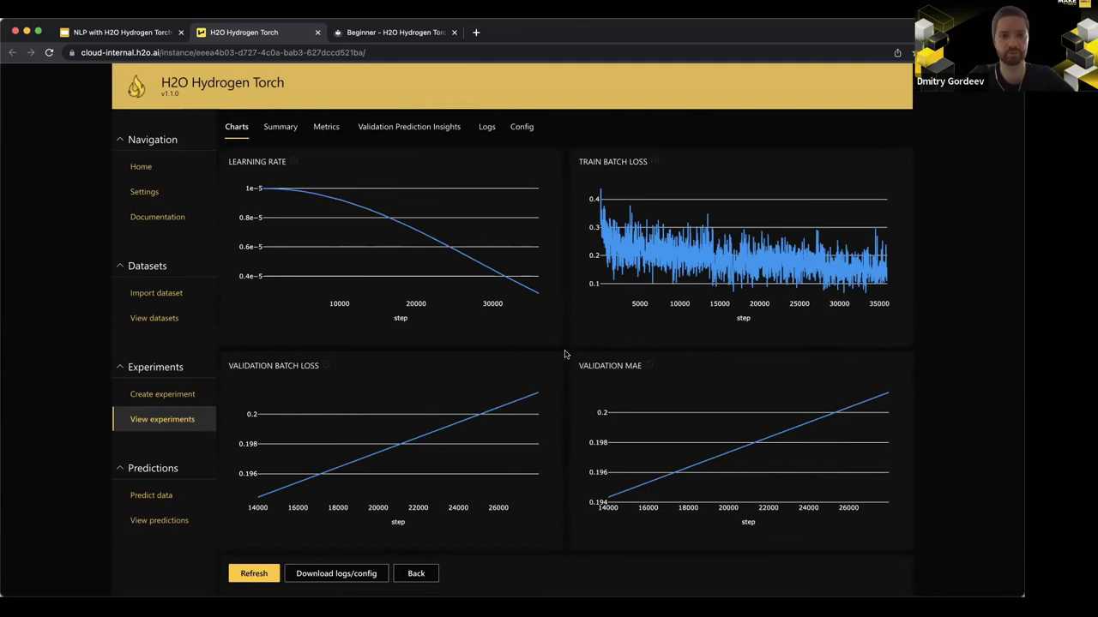
click(252, 573)
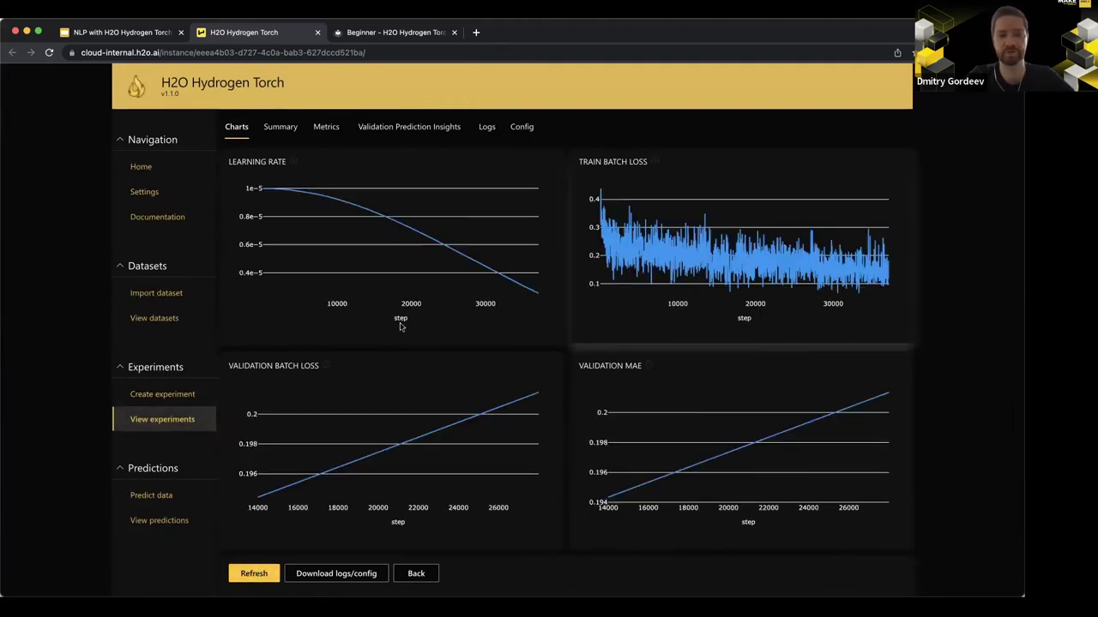
Step: Filter the experiments list by problem type to show only Text Classification
click(145, 423)
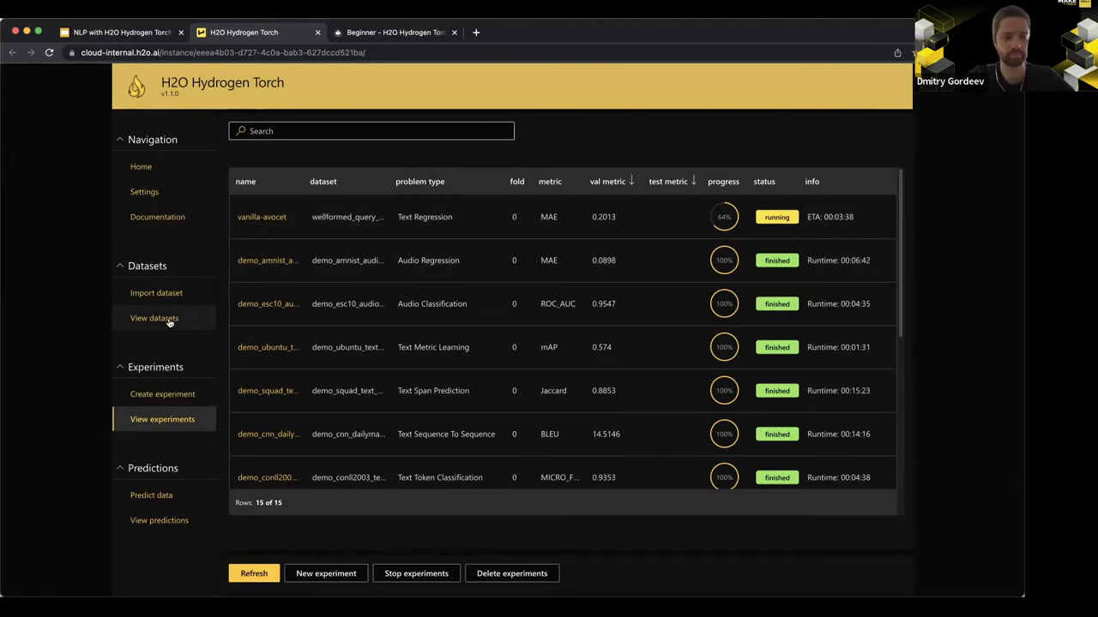
click(445, 192)
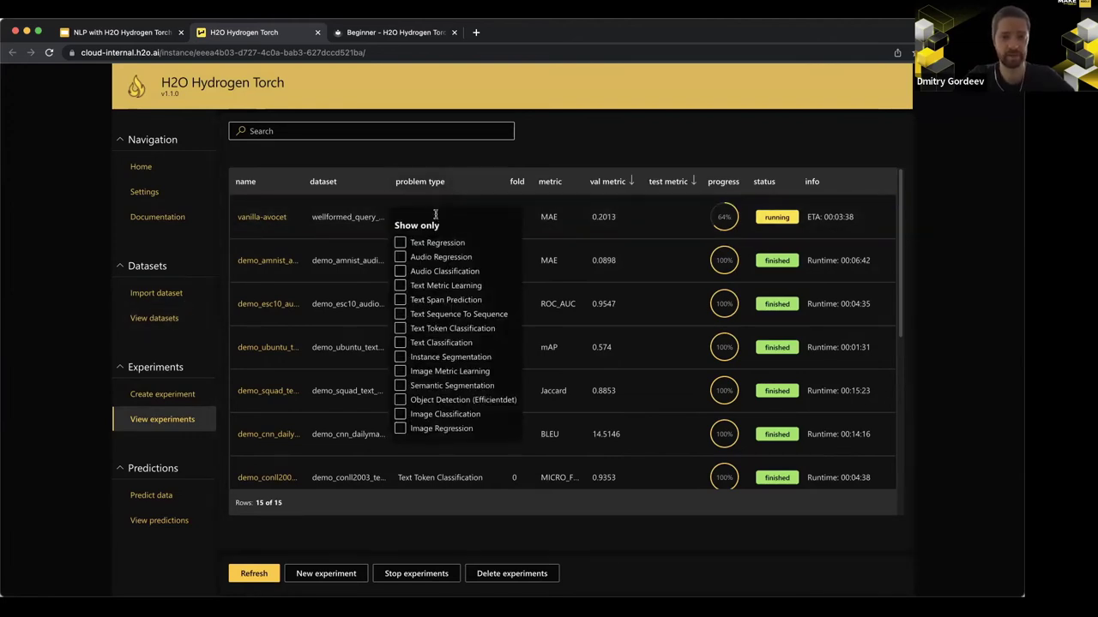
click(400, 343)
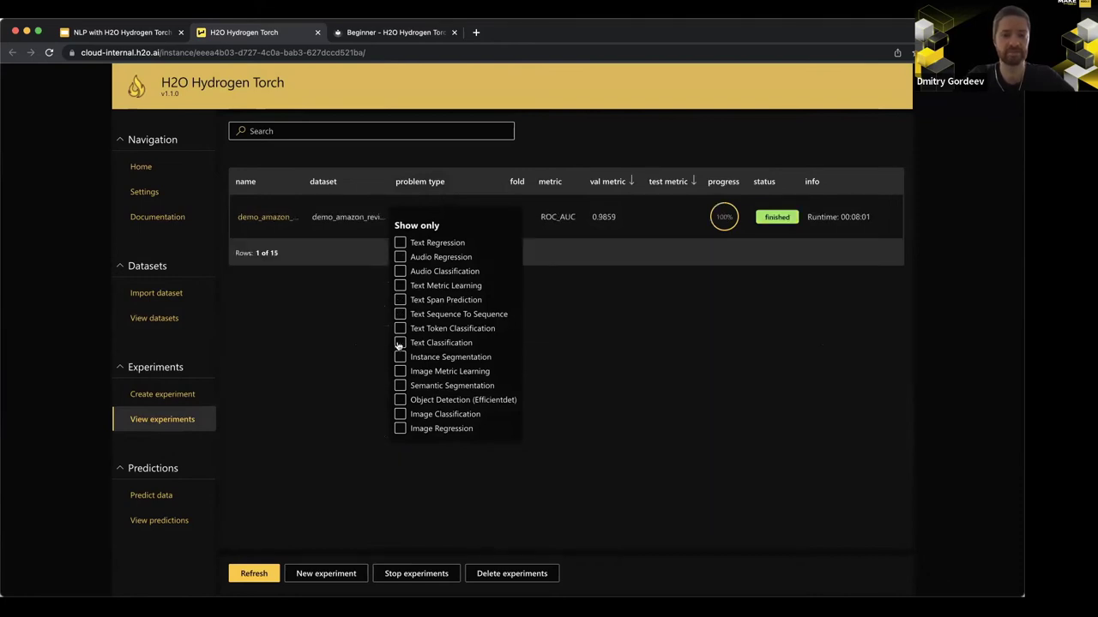
click(340, 344)
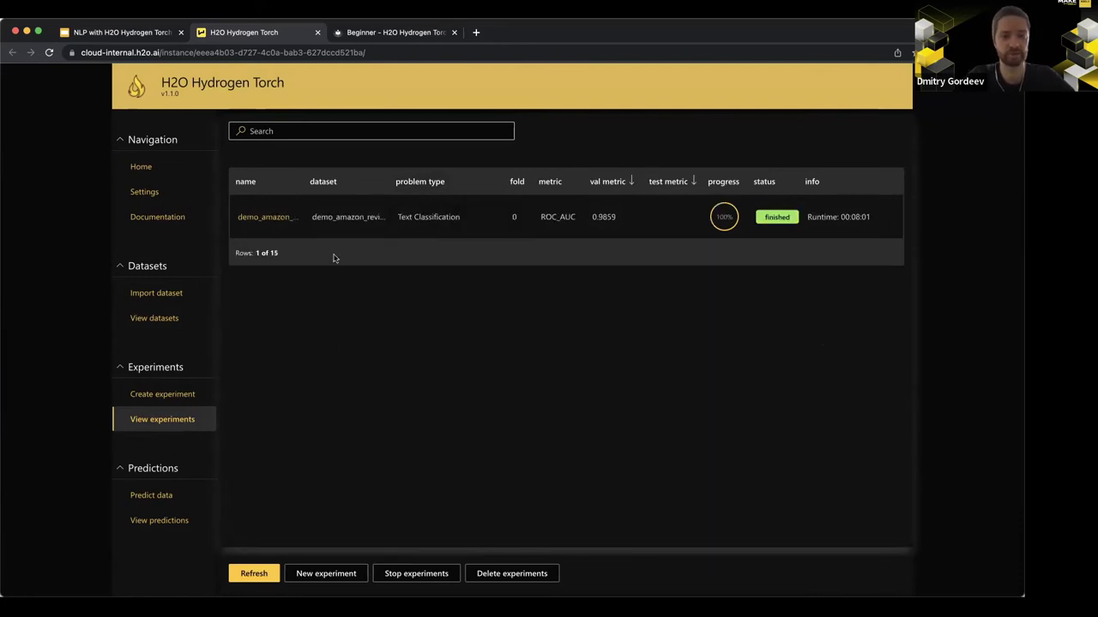
Step: Open the finished demo Amazon reviews text classification experiment and examine its training charts and validation metrics, including ROC_AUC
click(266, 218)
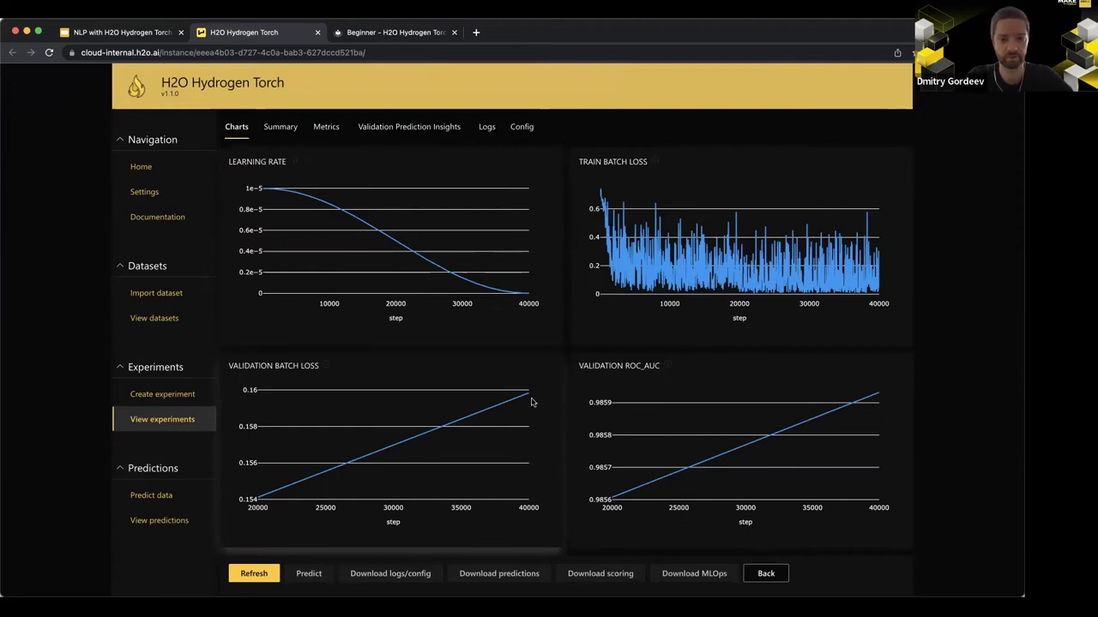
scroll(562, 412, down, 1)
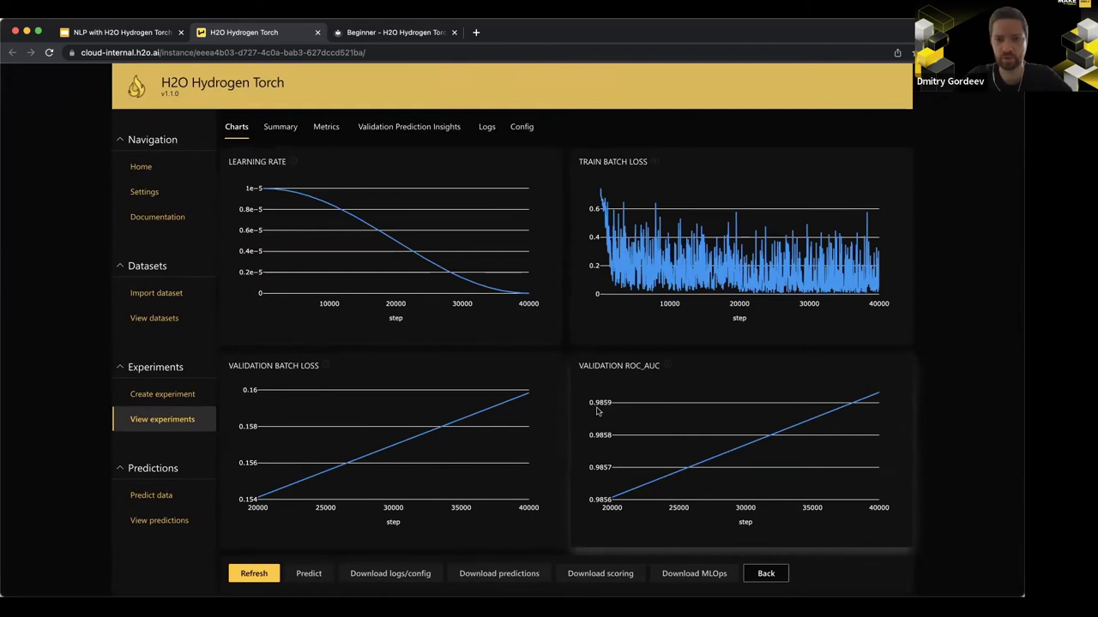
click(324, 124)
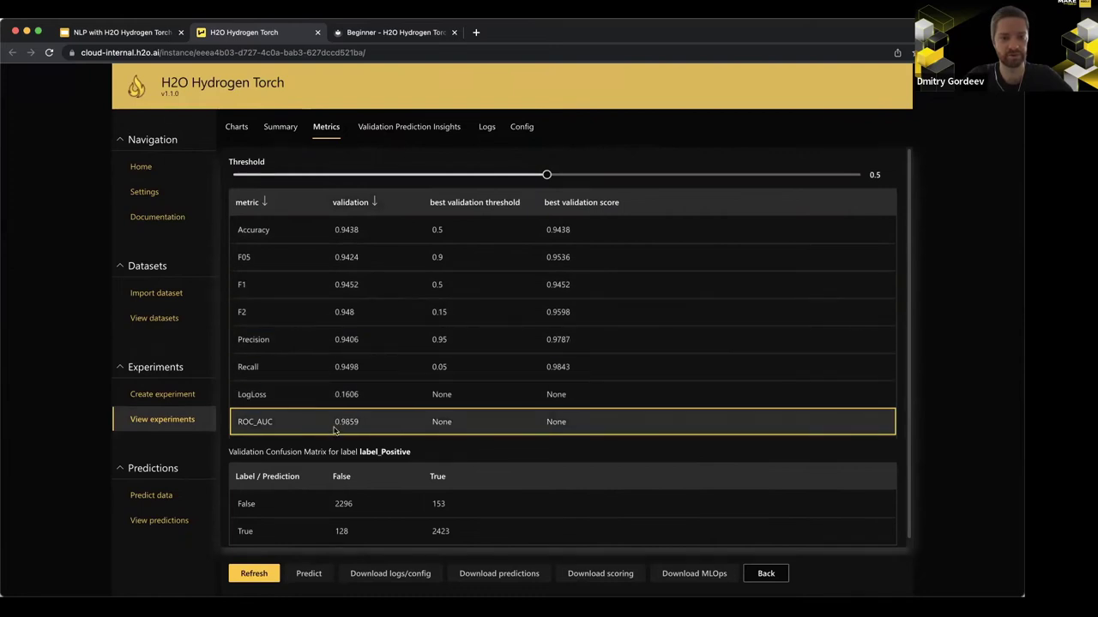
Step: Examine the ROC_AUC, precision and recall validation scores and the confusion matrix, and set the metrics threshold to 0.8
drag(335, 426, 361, 425)
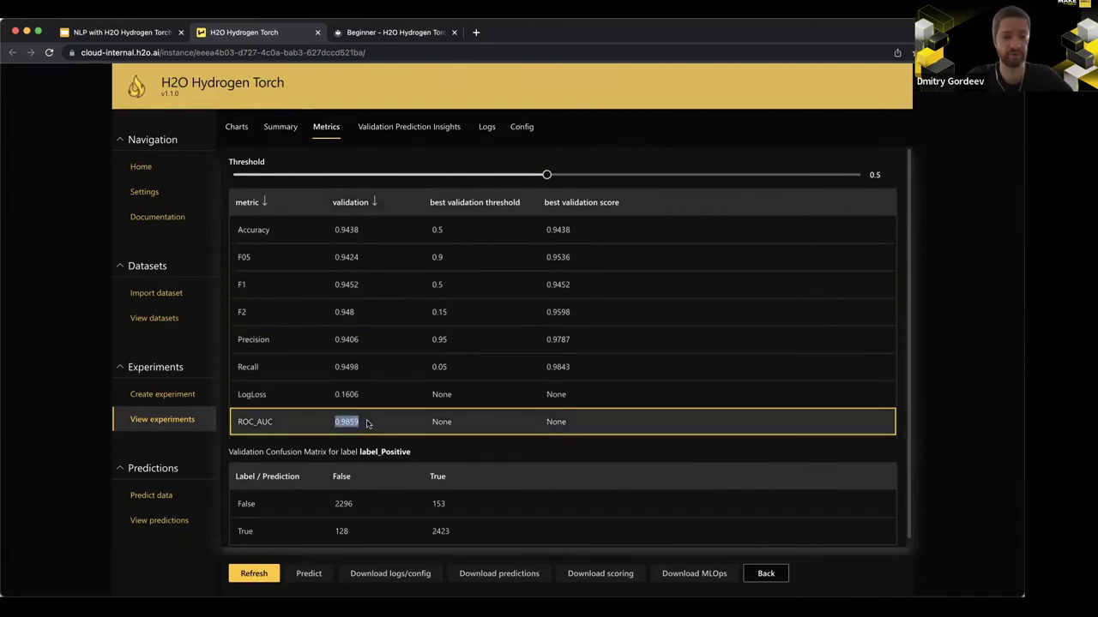
click(369, 422)
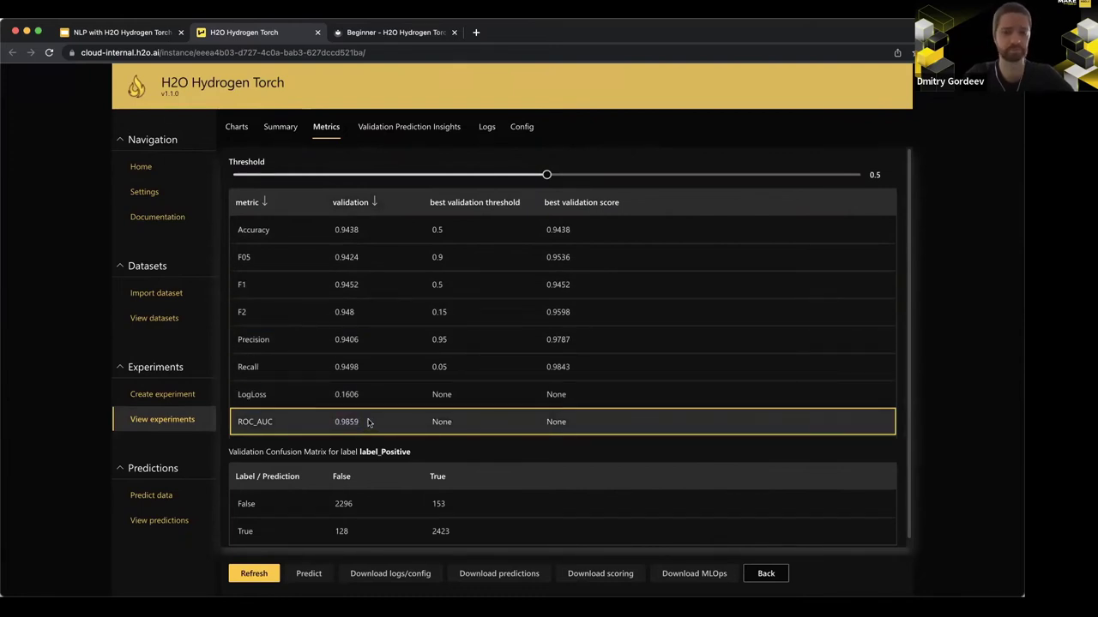
click(372, 367)
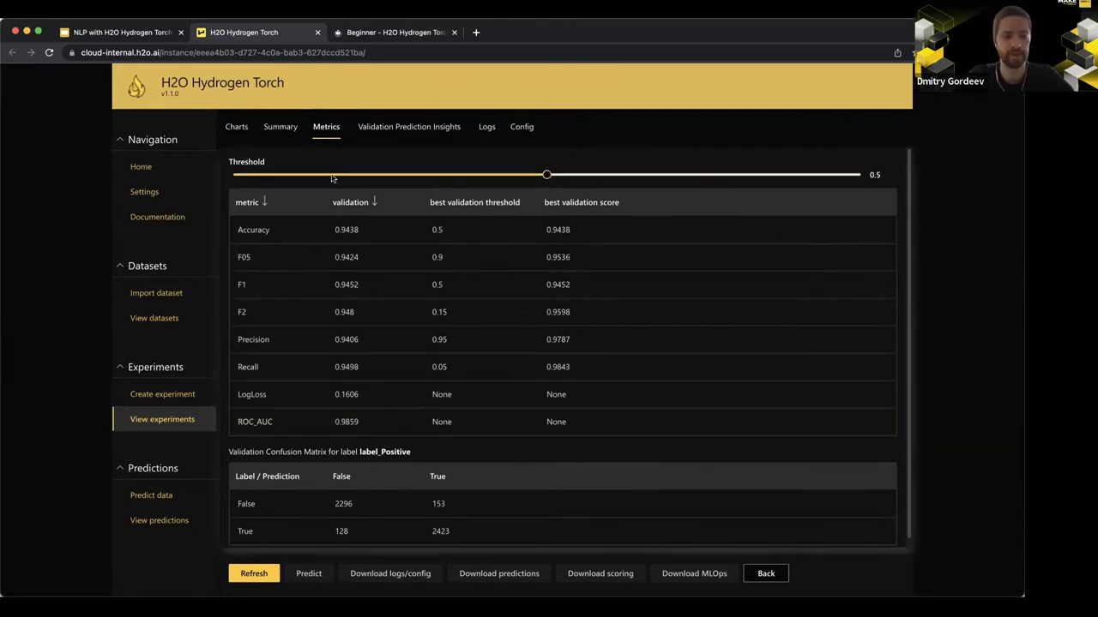
click(375, 339)
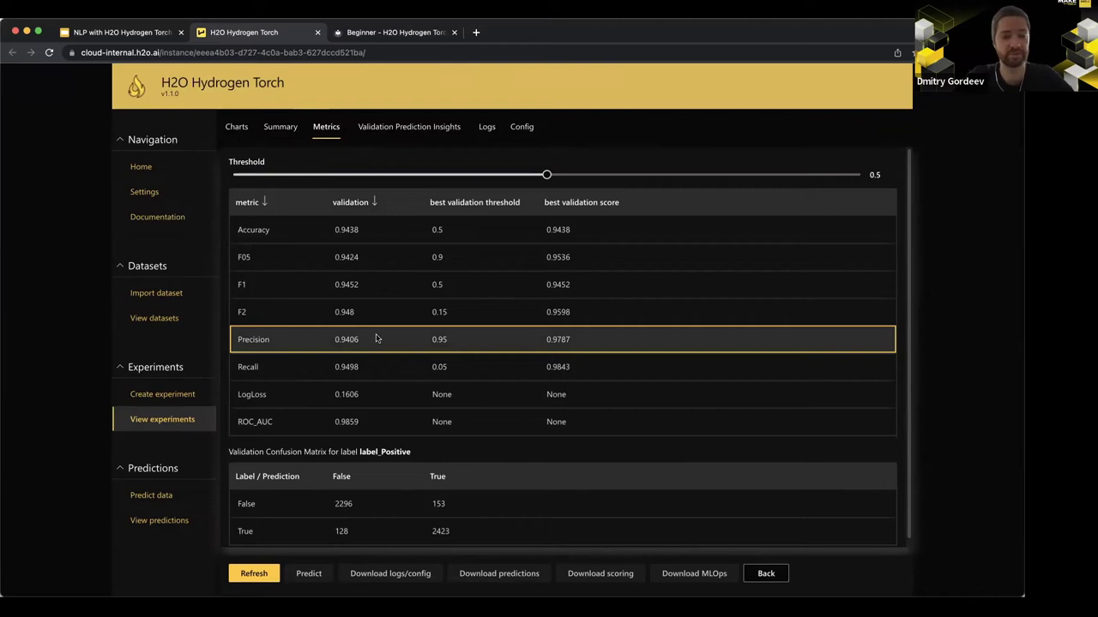
click(324, 415)
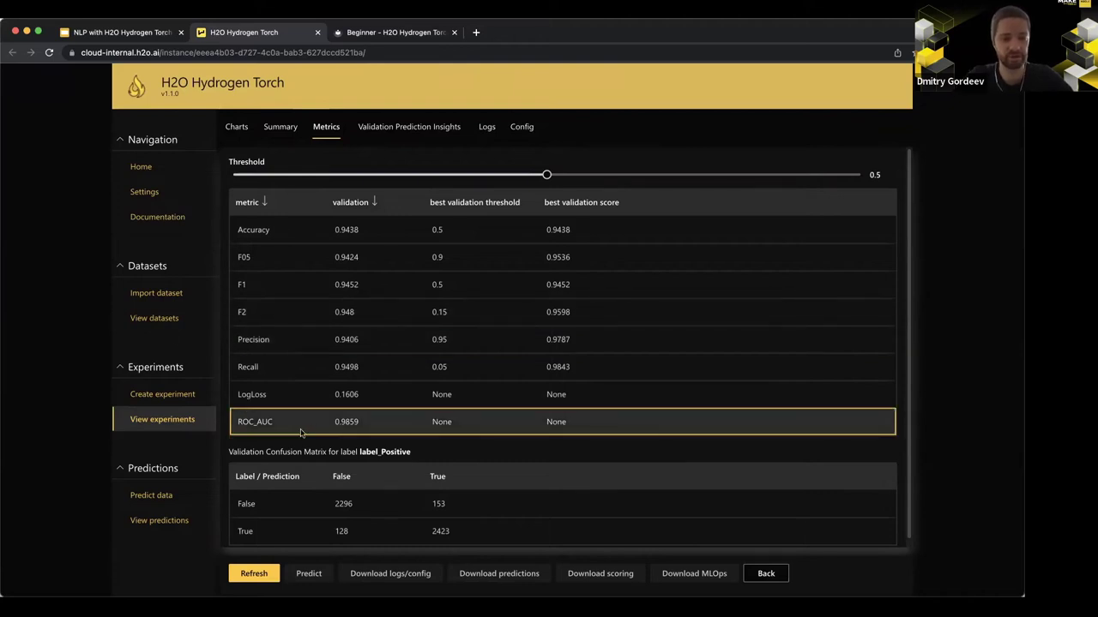
drag(332, 421, 364, 421)
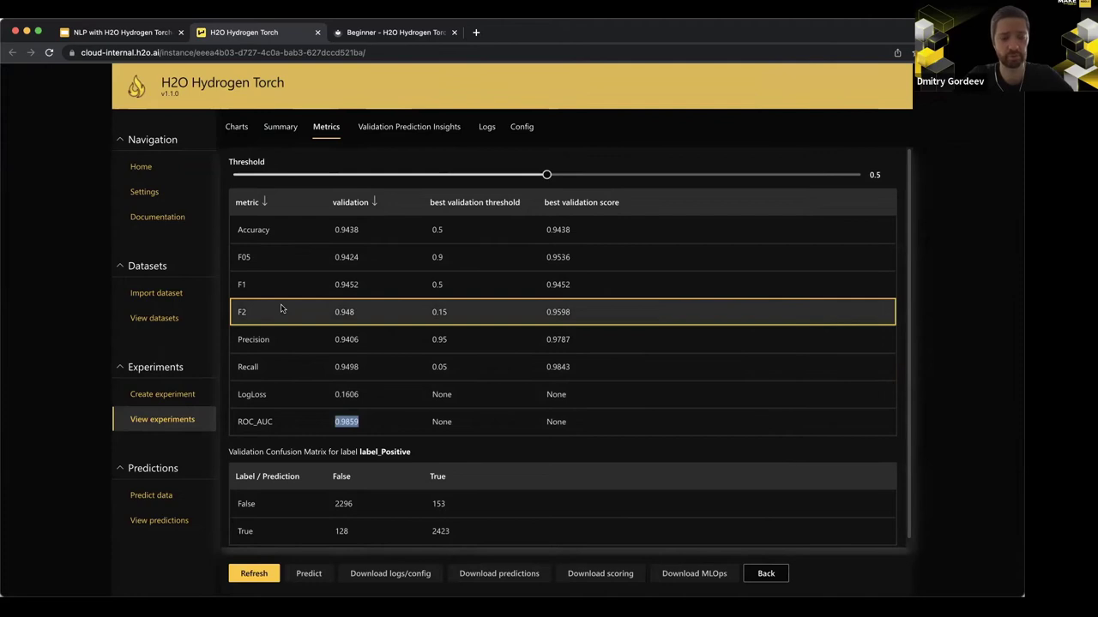
scroll(446, 480, down, 1)
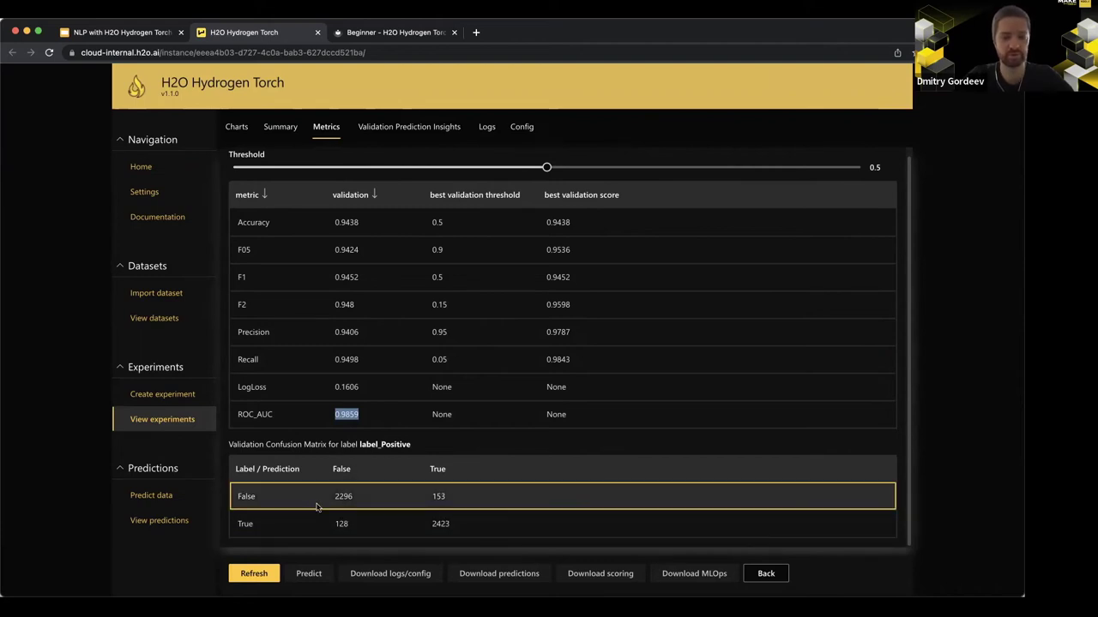
drag(548, 169, 755, 168)
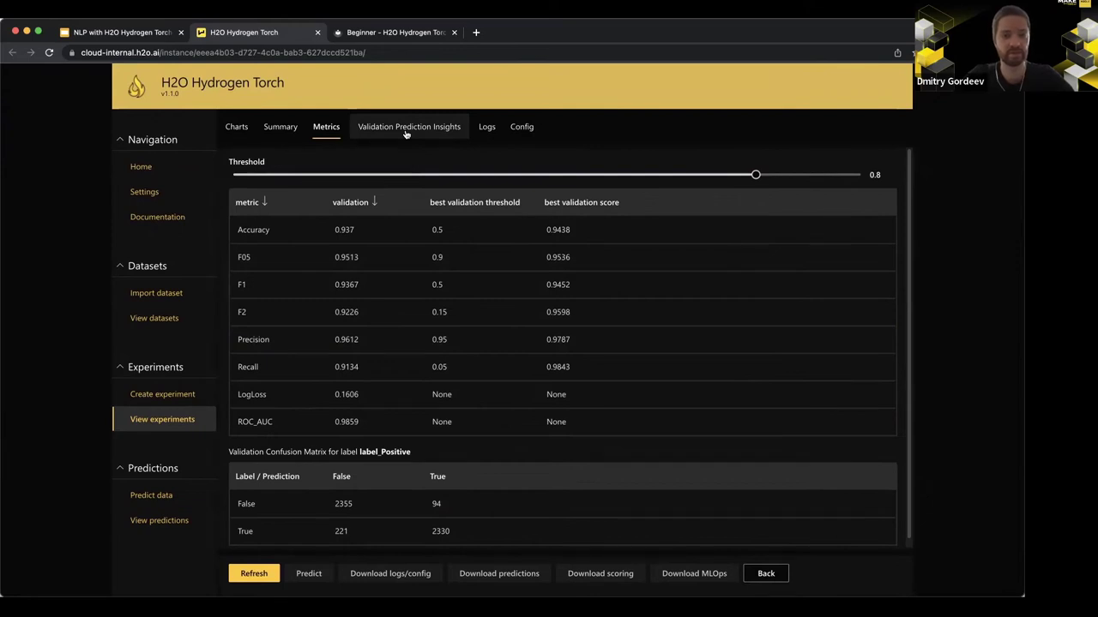
Step: Review the random validation samples in the prediction insights, comparing the "Wonderful story" review's text with its true label and predicted probability
click(407, 130)
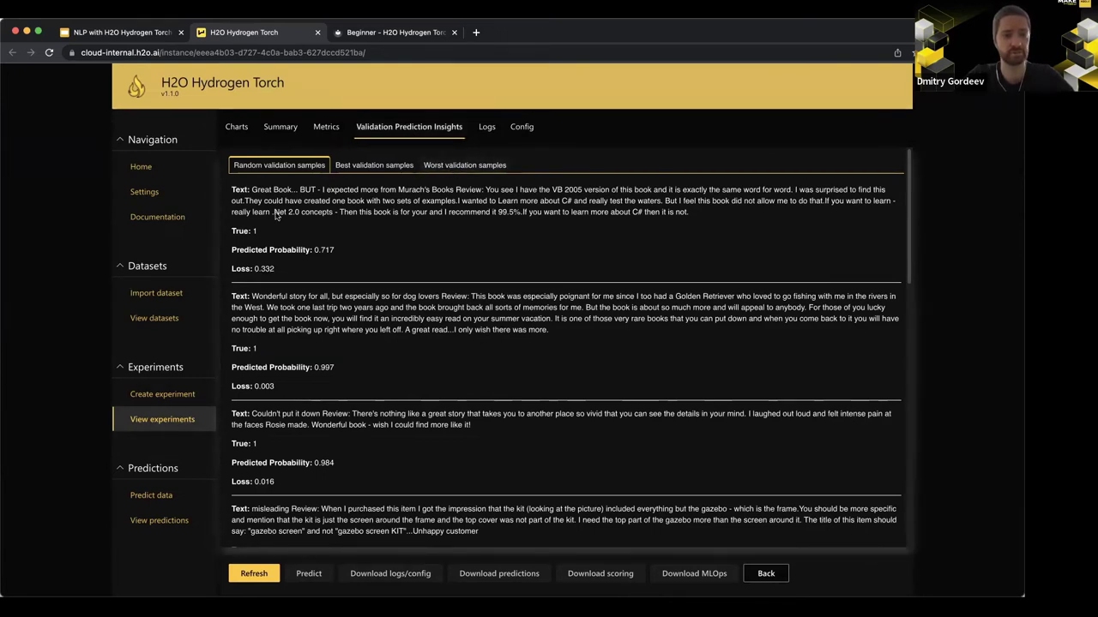
scroll(311, 255, down, 1)
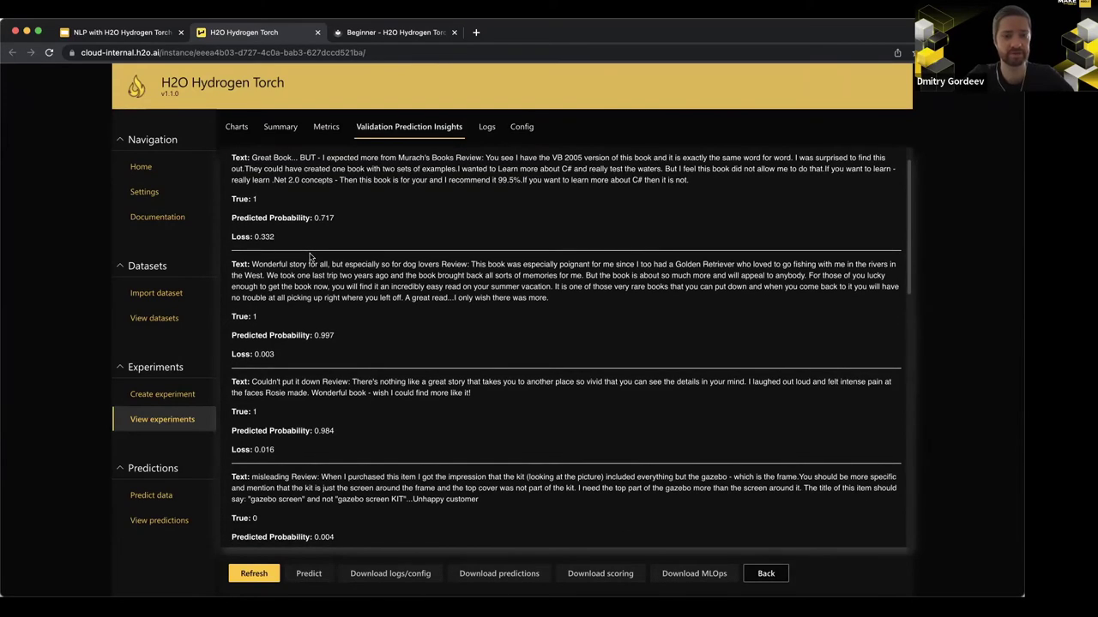
scroll(310, 255, up, 1)
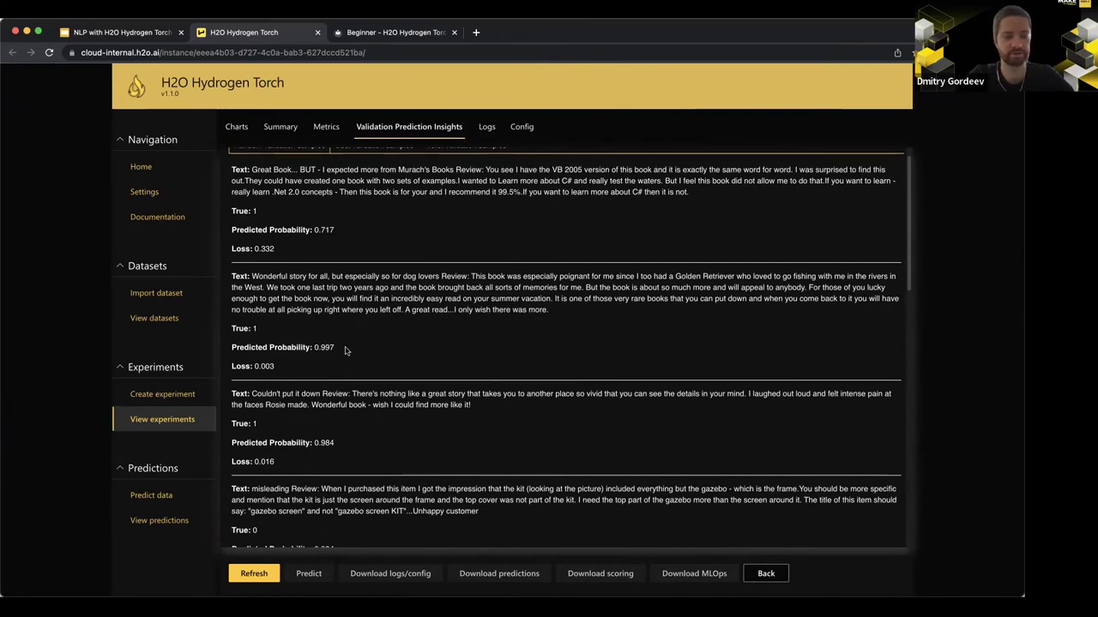
drag(252, 276, 288, 277)
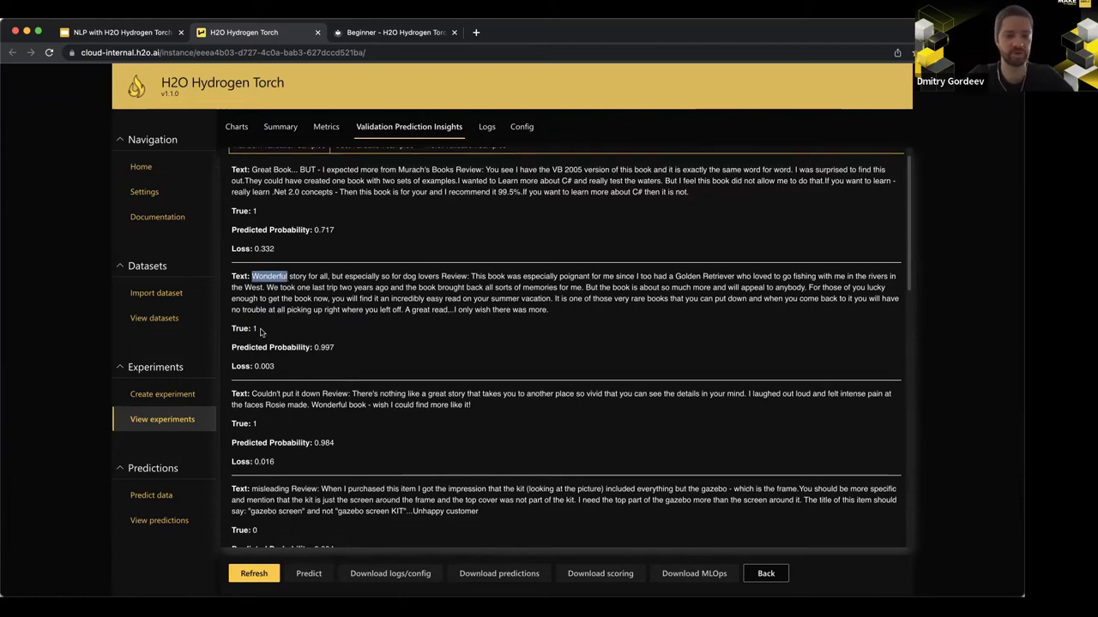
drag(257, 329, 230, 333)
click(324, 344)
drag(338, 350, 242, 352)
click(244, 352)
scroll(337, 326, up, 1)
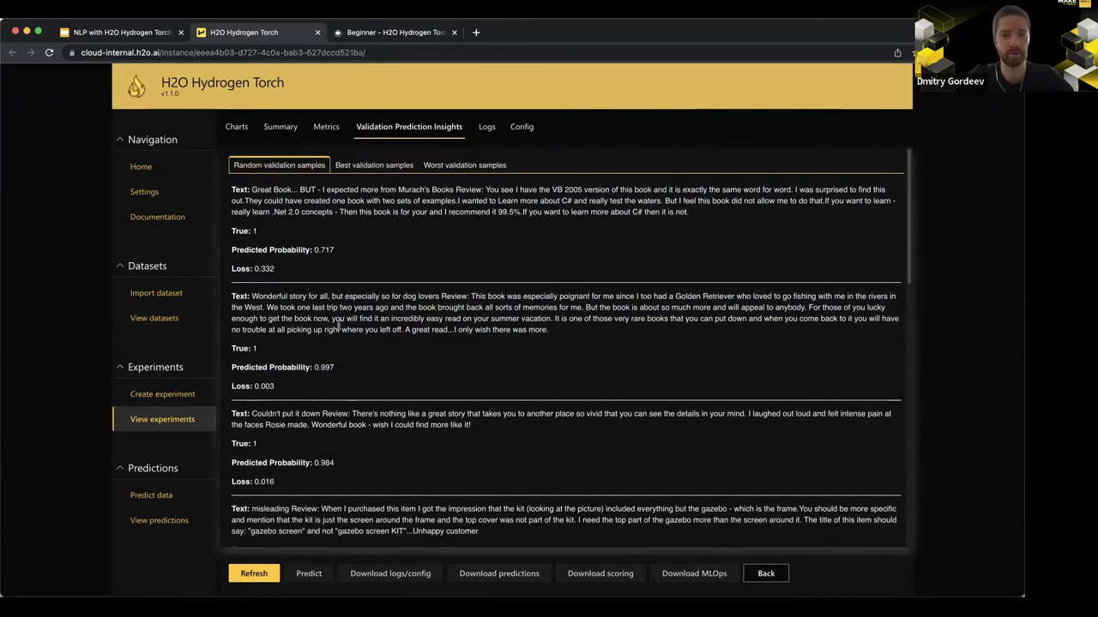
Step: Show the worst validation samples and examine the true labels of the "Excellent recipes" and "SUGGESTED BATTERIES WILL NOT WORK" reviews
click(452, 169)
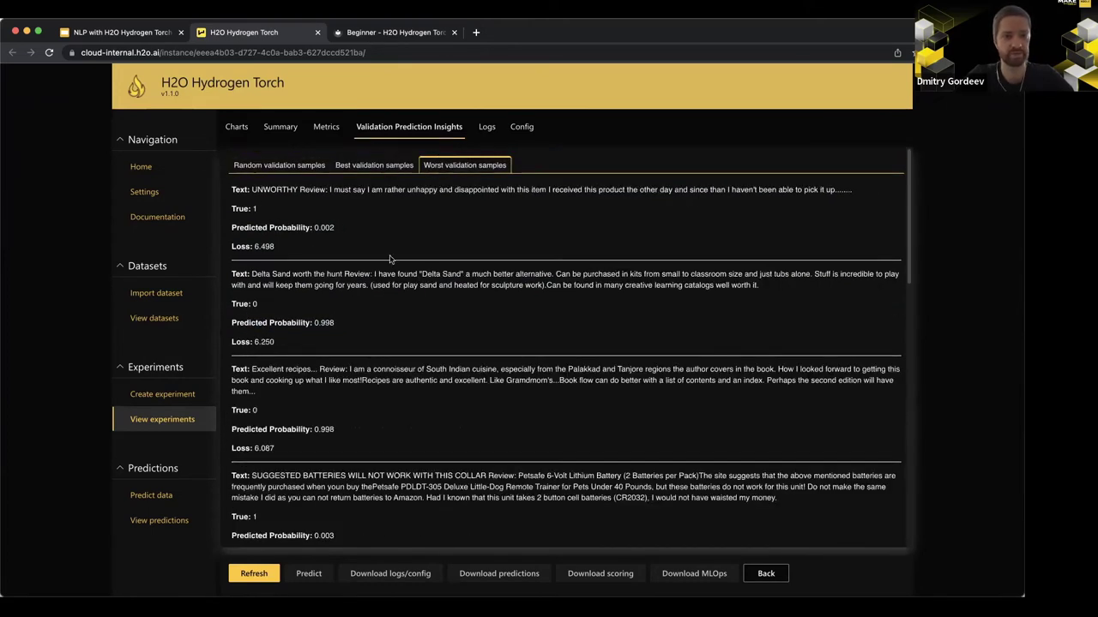
scroll(389, 259, down, 1)
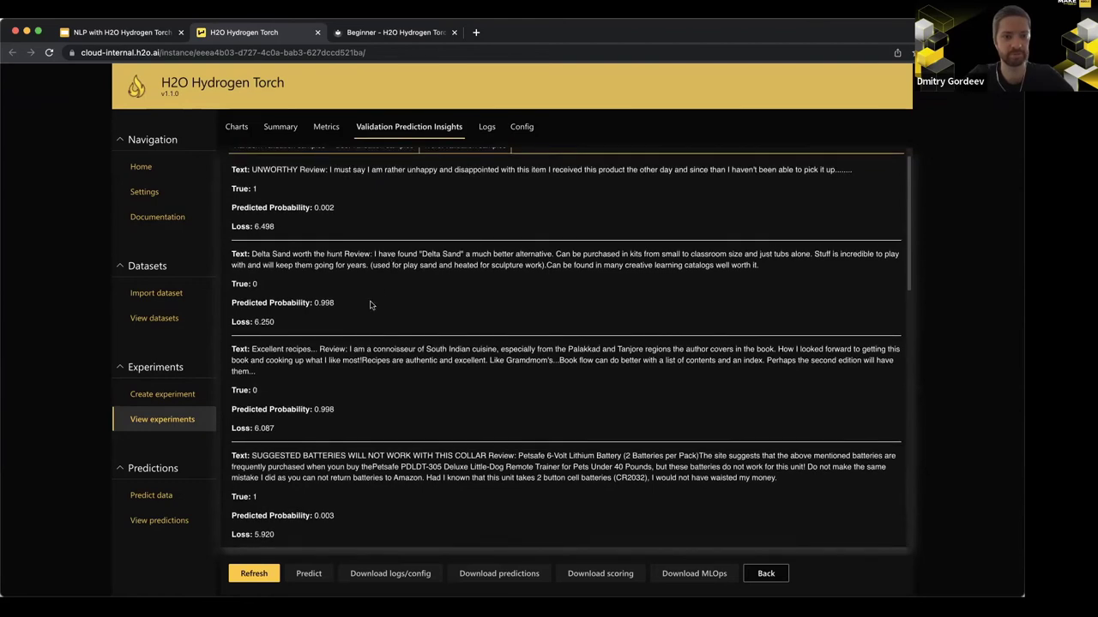
scroll(371, 305, down, 1)
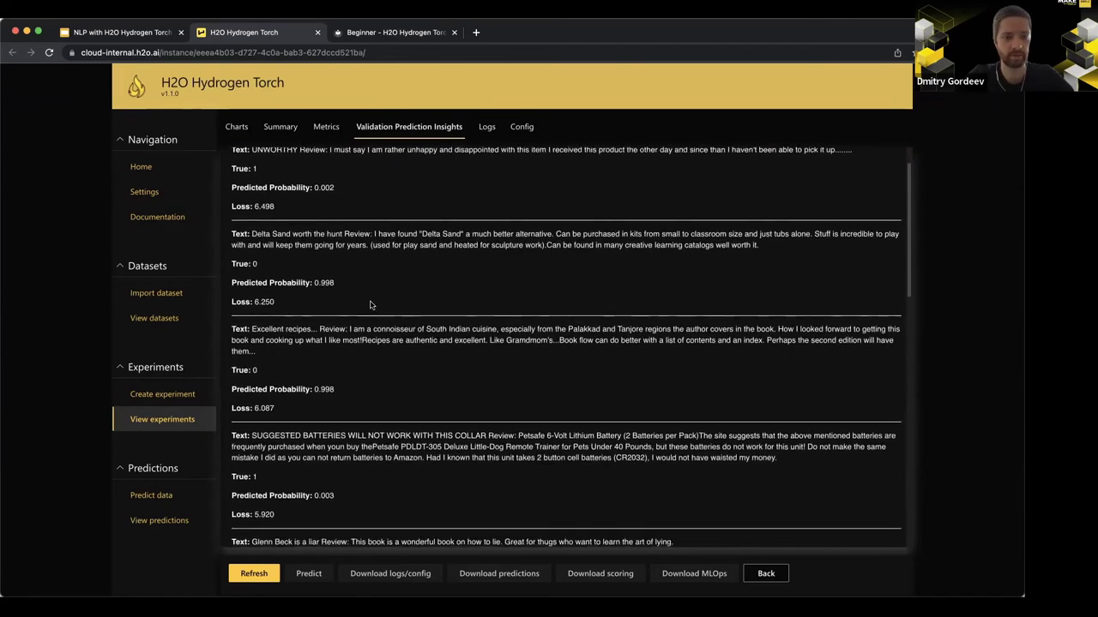
drag(254, 331, 316, 326)
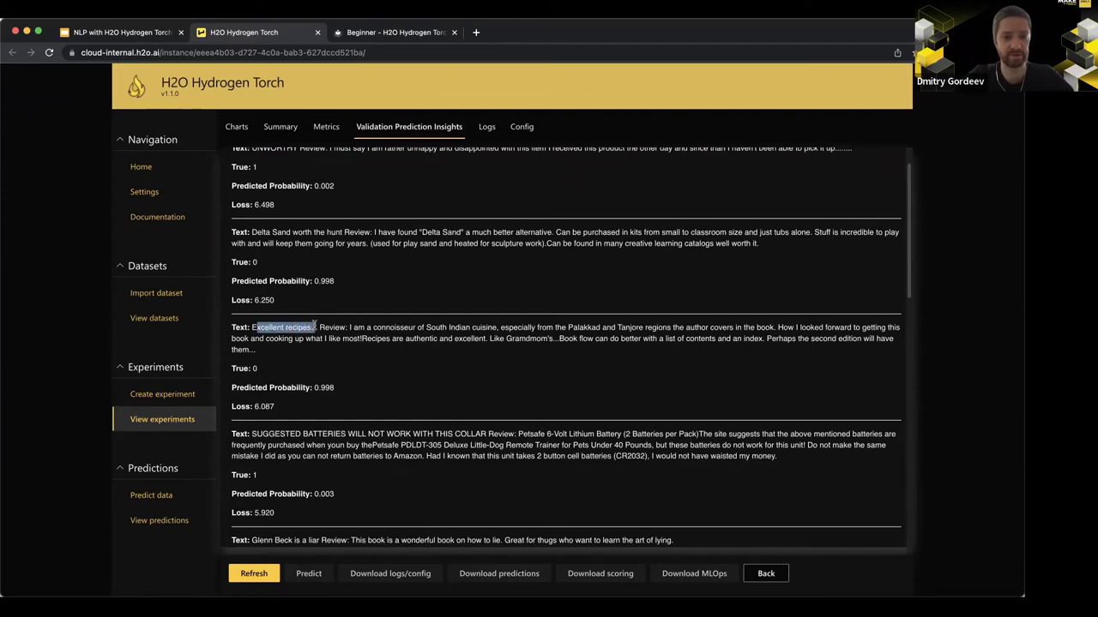
click(327, 349)
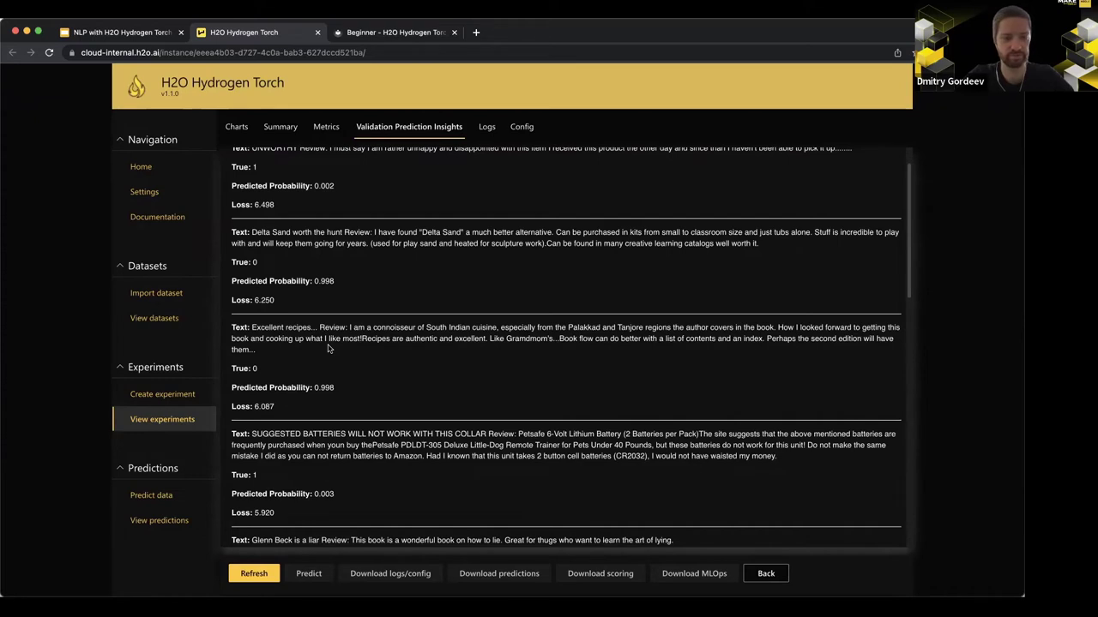
drag(260, 370, 230, 376)
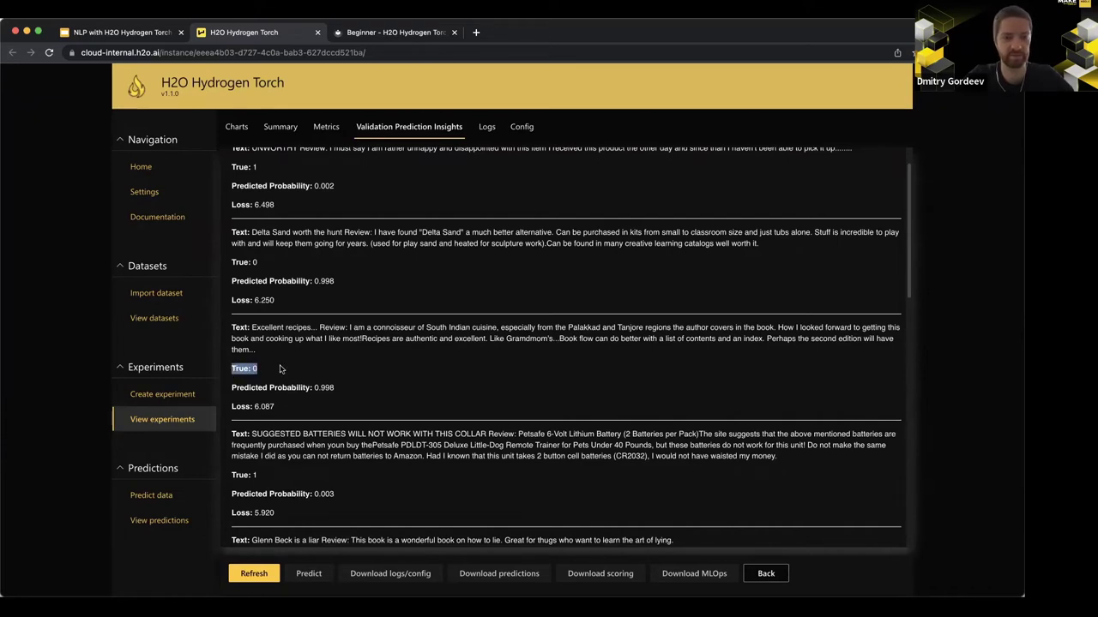
scroll(279, 369, down, 2)
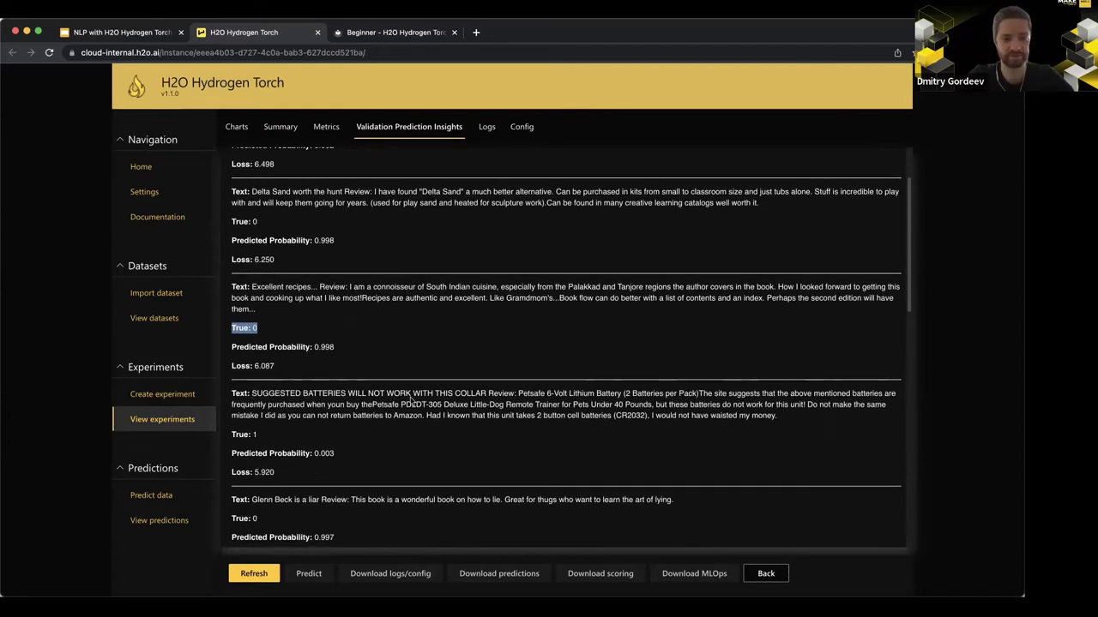
drag(263, 435, 229, 437)
click(233, 436)
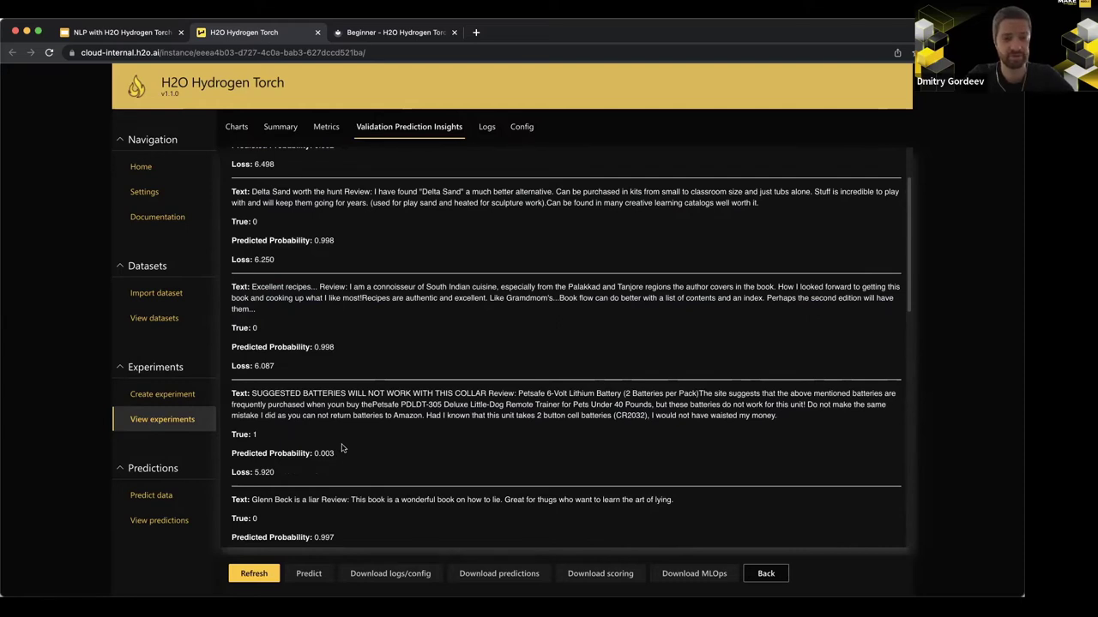
Step: Look over the highest-loss reviews again, comparing their texts with the true labels and predicted probabilities for possible labelling errors
scroll(341, 448, up, 1)
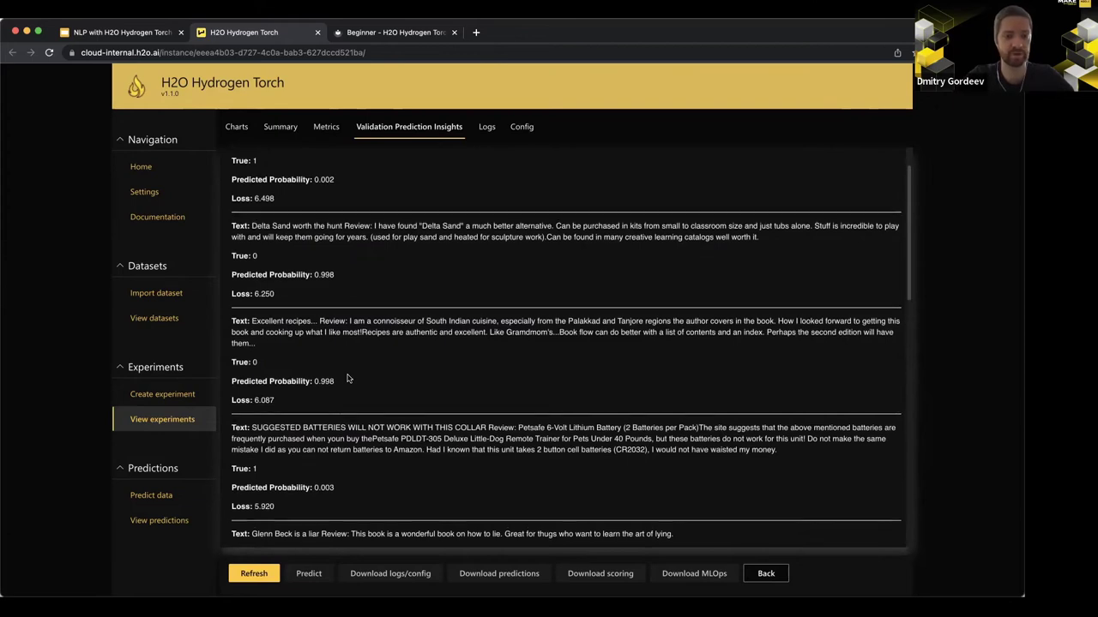
scroll(348, 378, up, 1)
scroll(347, 327, up, 1)
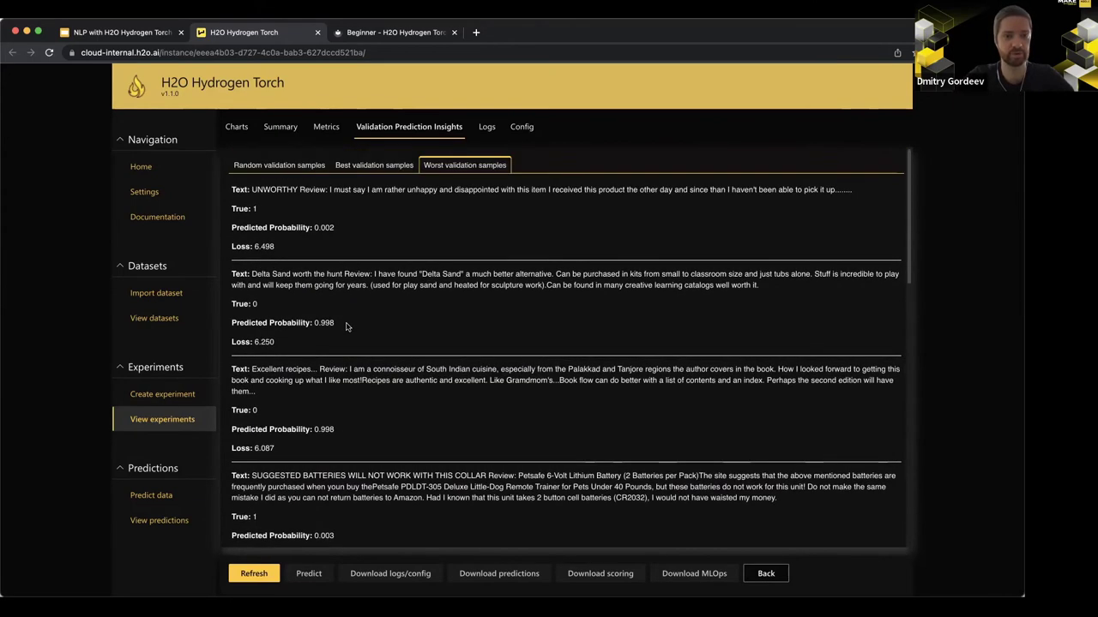
scroll(347, 326, down, 2)
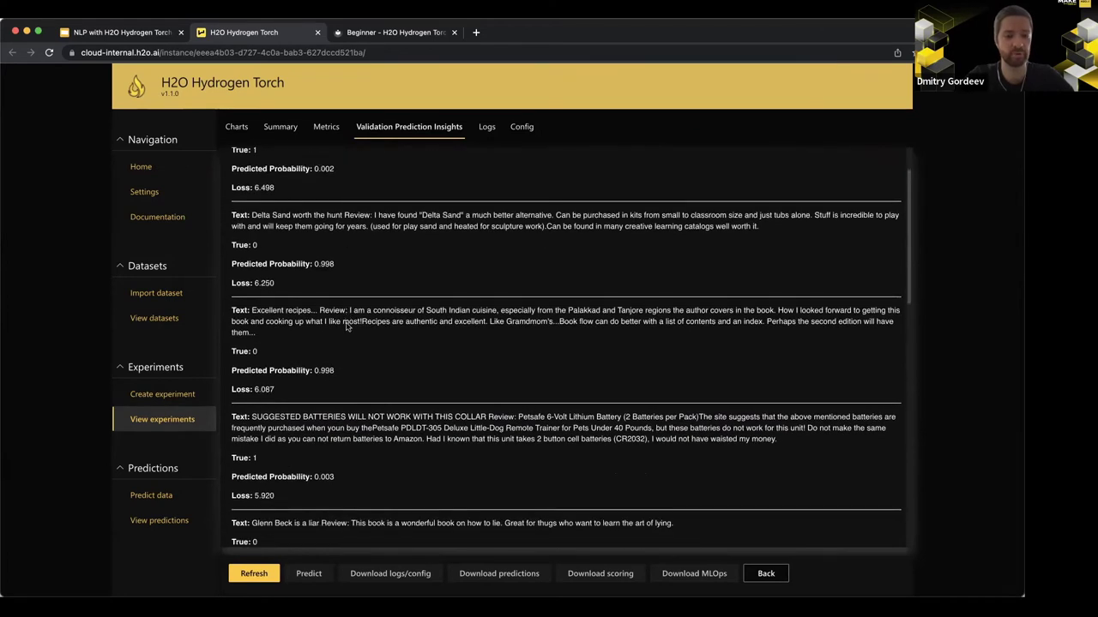
scroll(350, 356, down, 1)
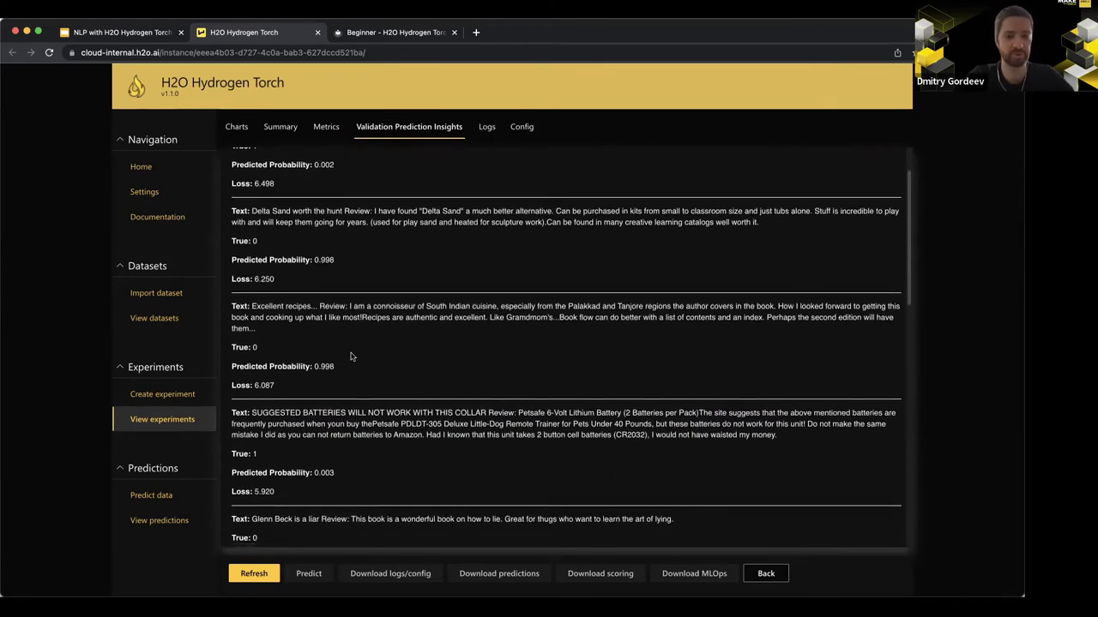
scroll(350, 356, up, 1)
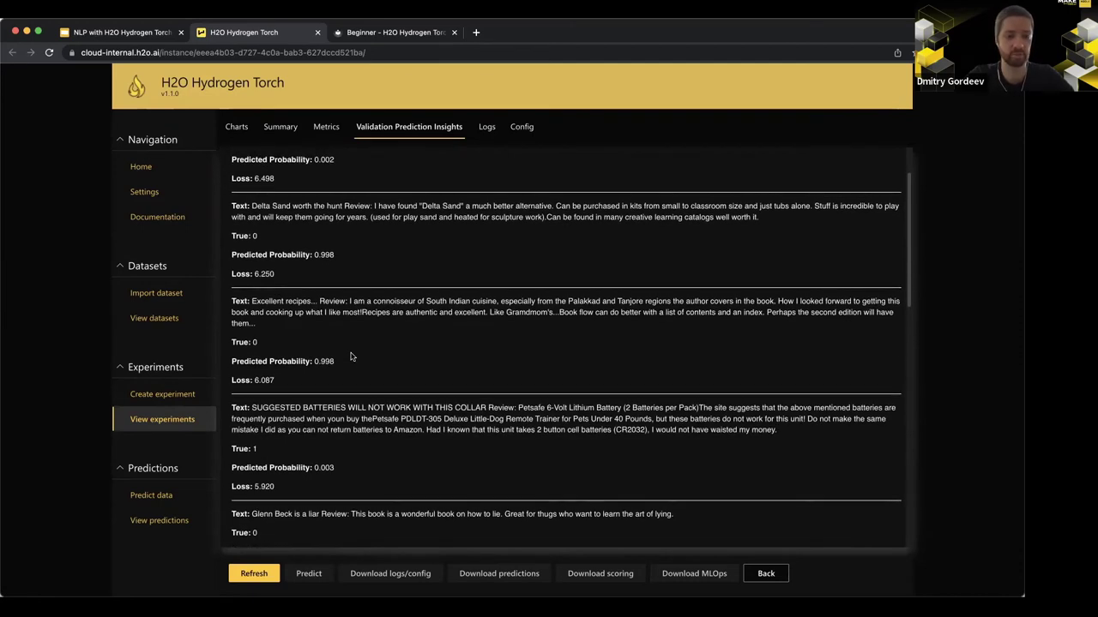
scroll(350, 357, up, 1)
scroll(345, 288, up, 1)
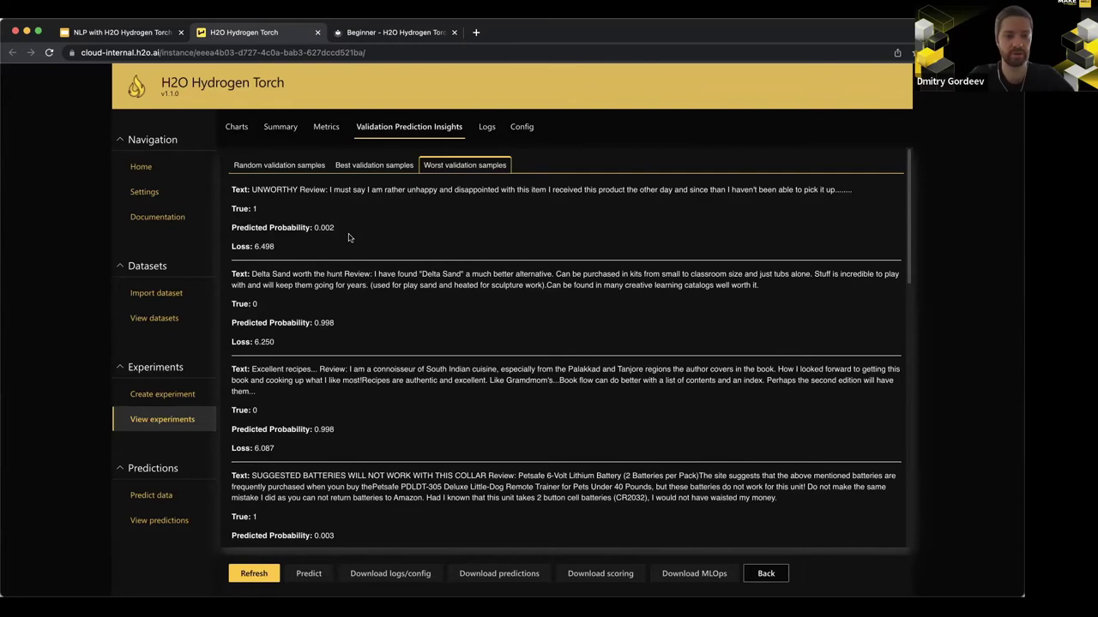
scroll(349, 237, down, 2)
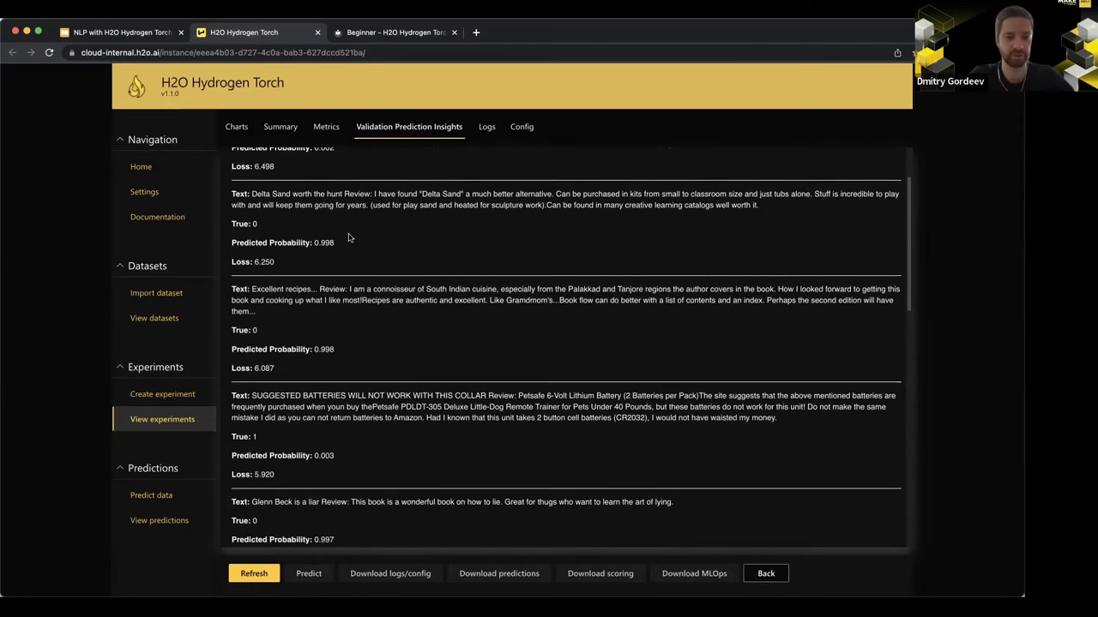
scroll(349, 238, down, 1)
scroll(349, 237, up, 3)
scroll(349, 237, up, 1)
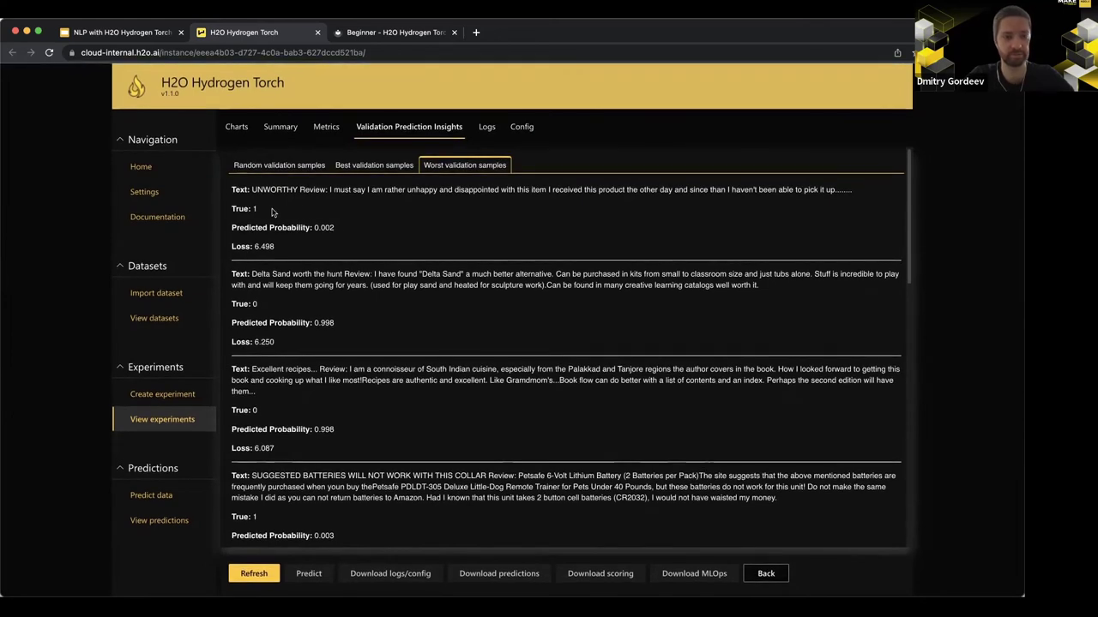
Step: Return to the experiments list and filter it by problem type to show only Text Token Classification
click(154, 421)
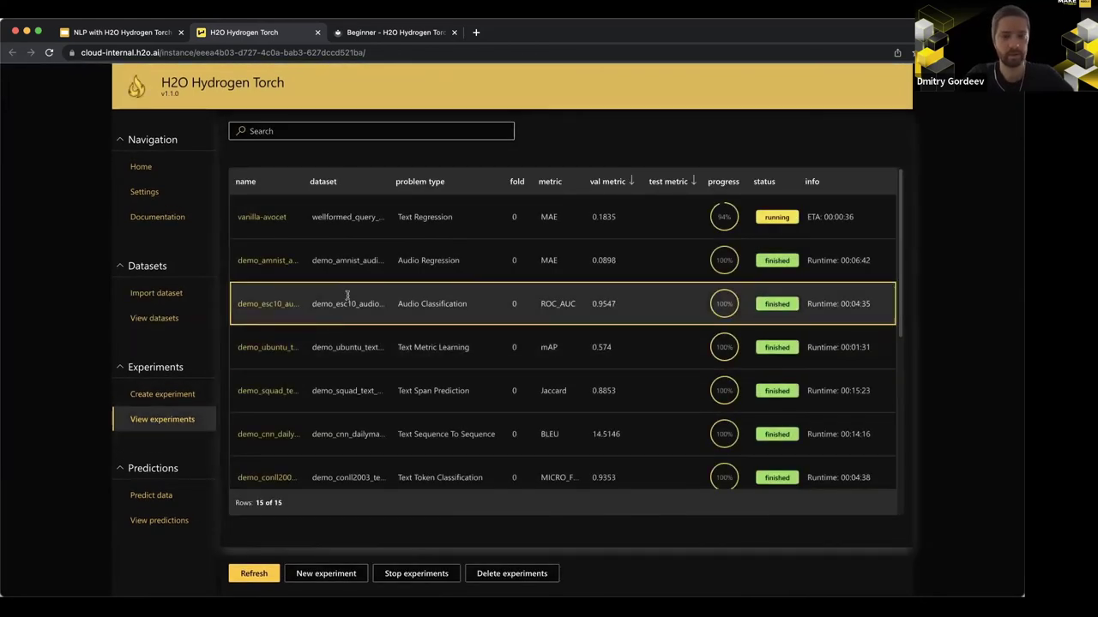
click(445, 192)
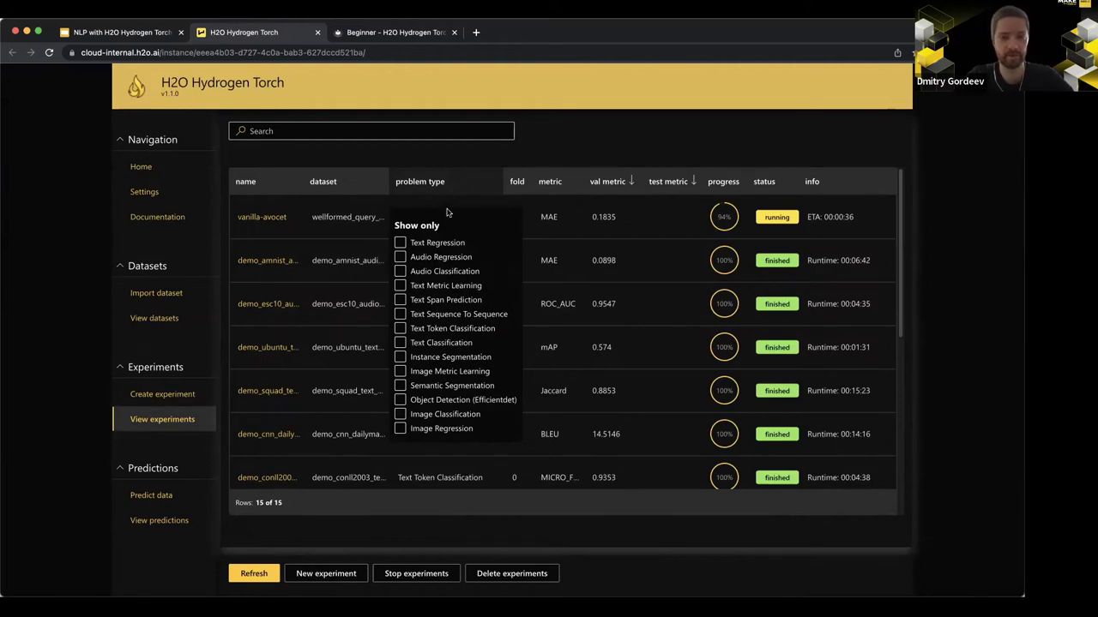
click(445, 244)
click(425, 344)
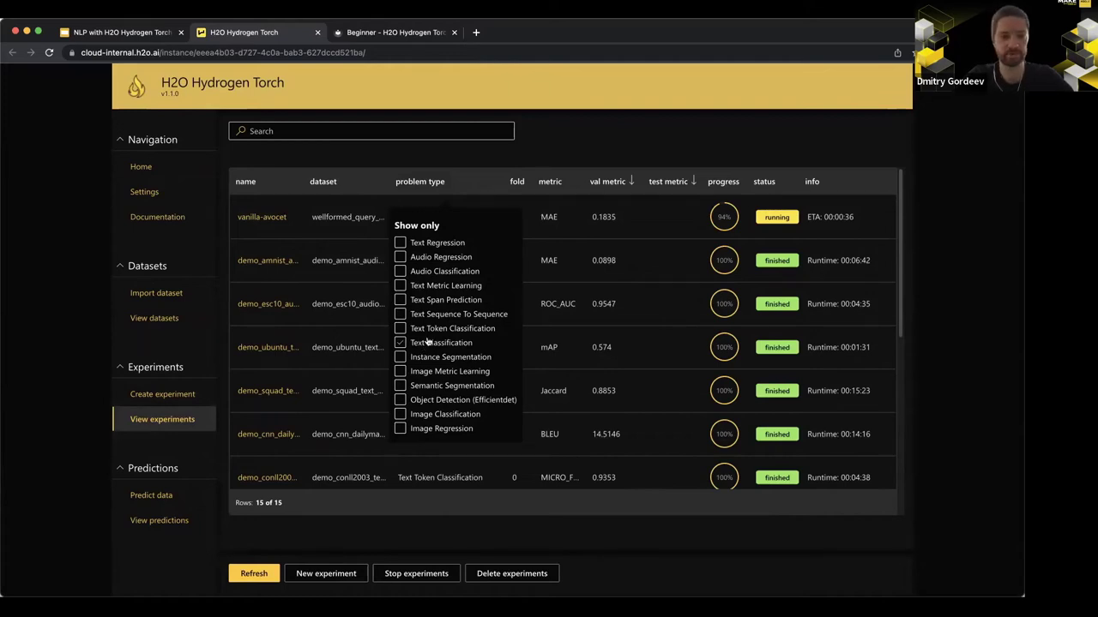
click(401, 330)
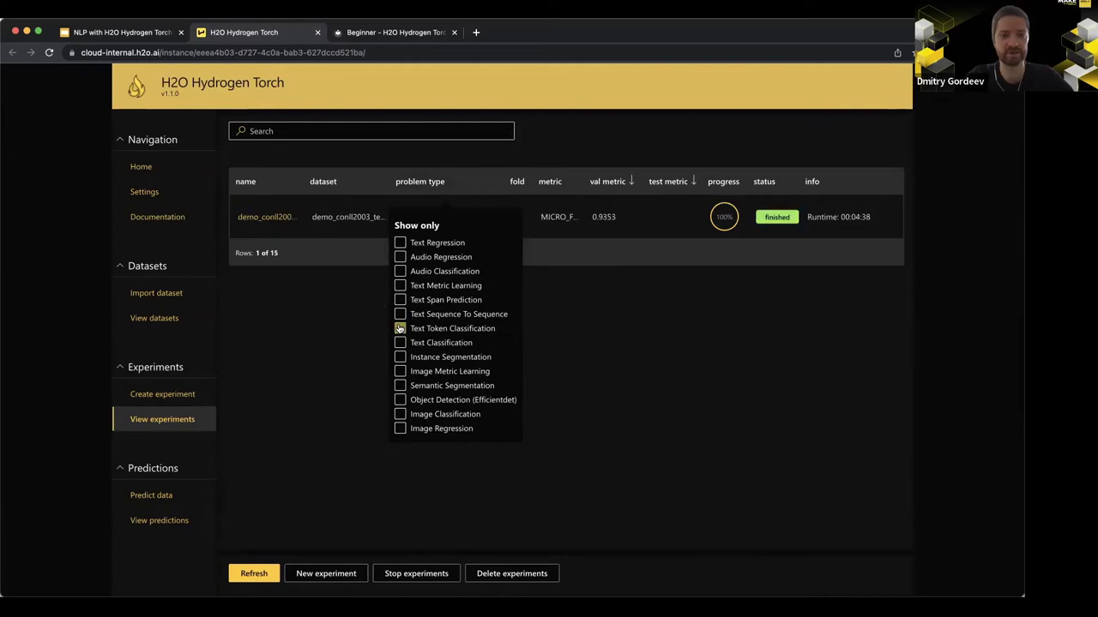
click(336, 344)
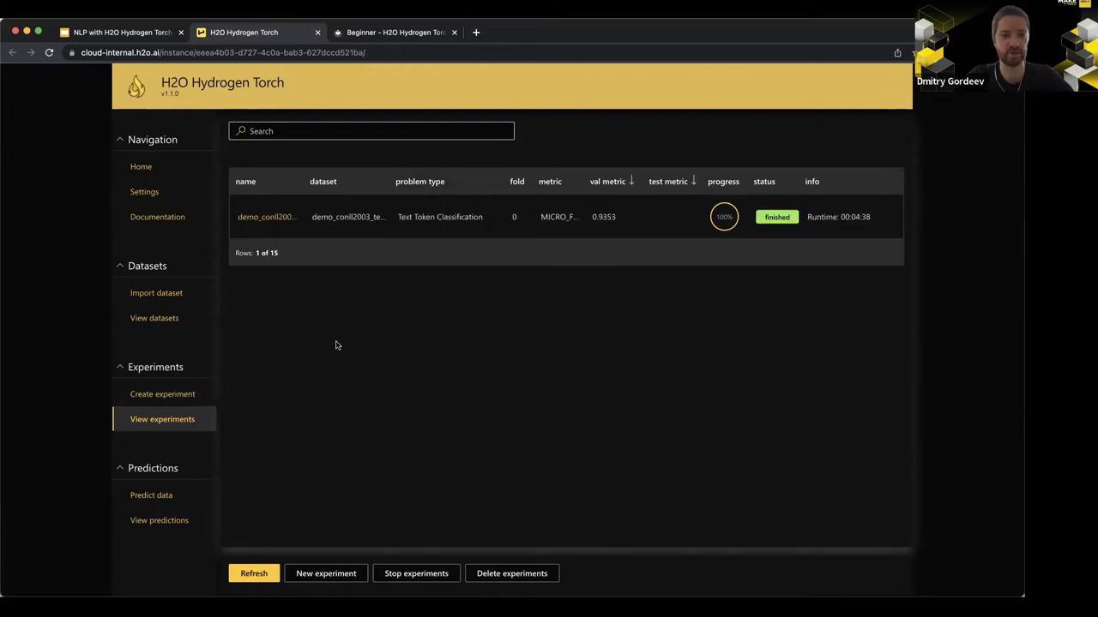
Step: Open the Text Token Classification experiment's validation prediction insights and compare actual and predicted entity tags in the first random samples
click(271, 220)
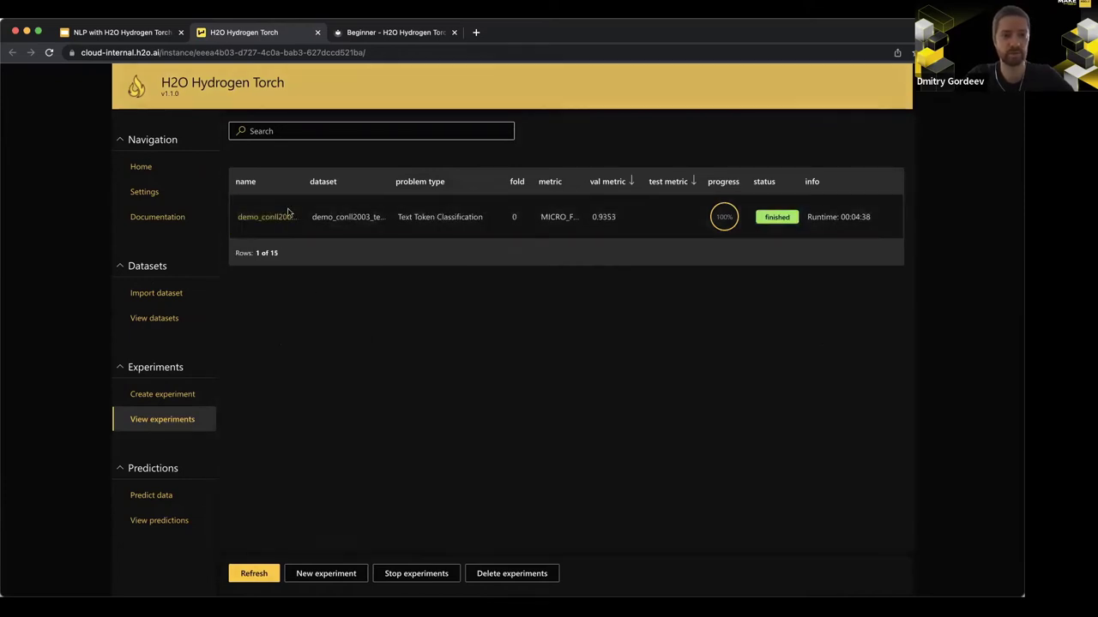
click(370, 129)
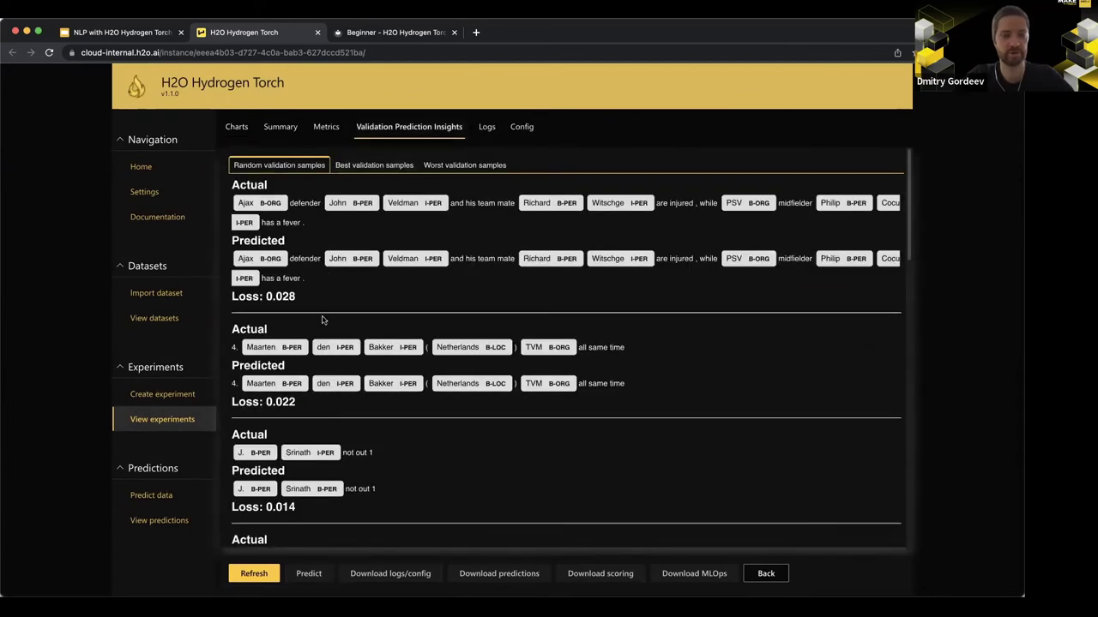
scroll(322, 320, down, 3)
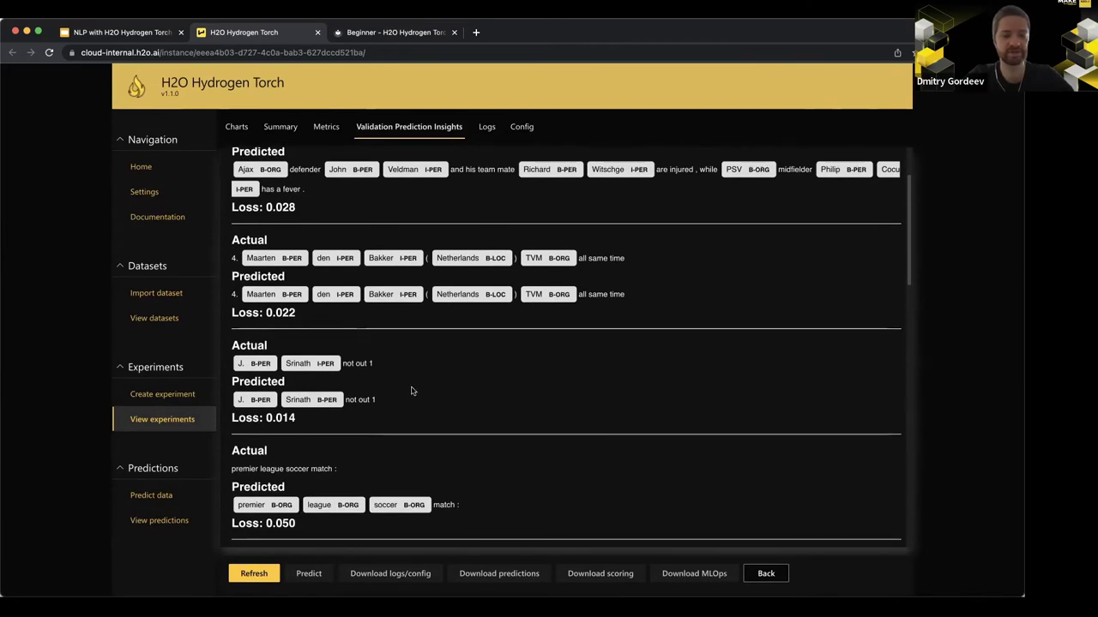
scroll(411, 391, up, 3)
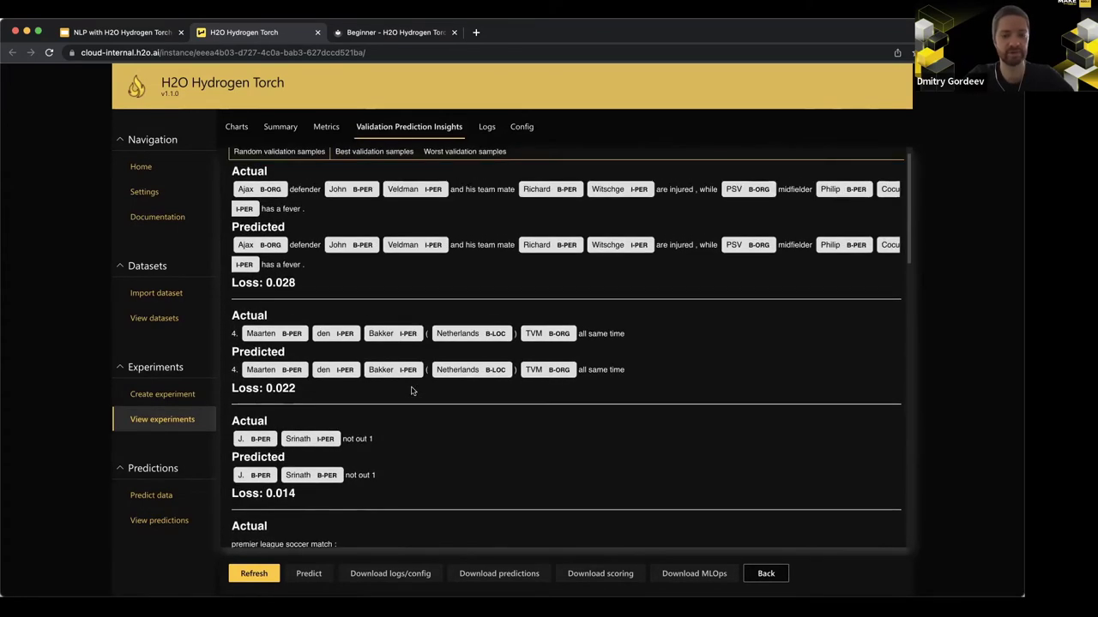
scroll(454, 297, up, 1)
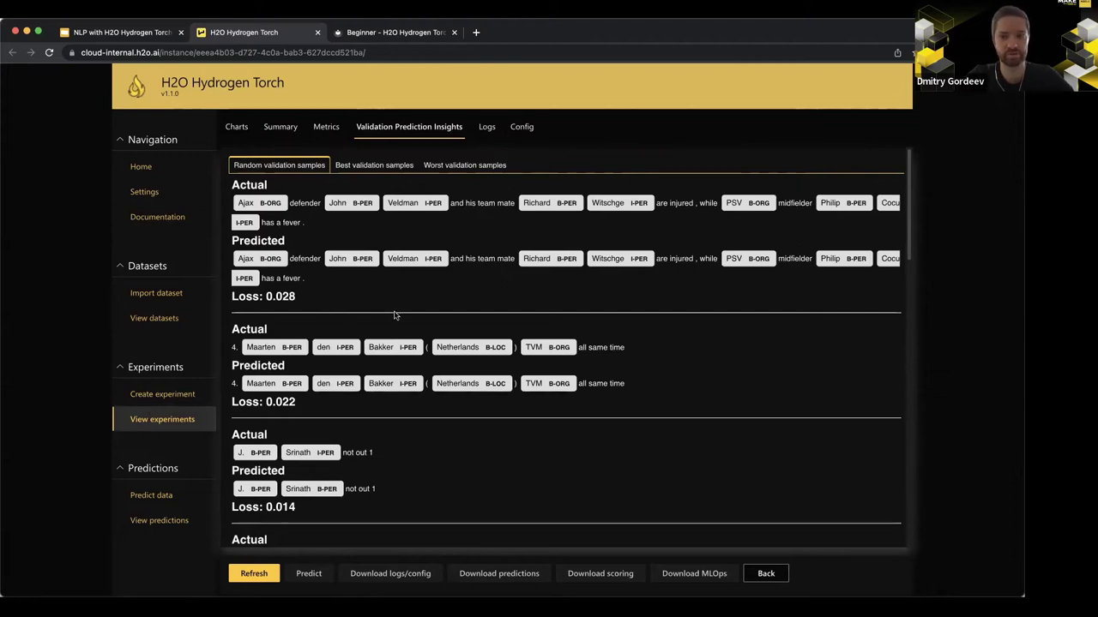
Step: Read through the remaining random validation samples down to the last one, comparing actual with predicted entity tags and the losses
scroll(395, 316, down, 3)
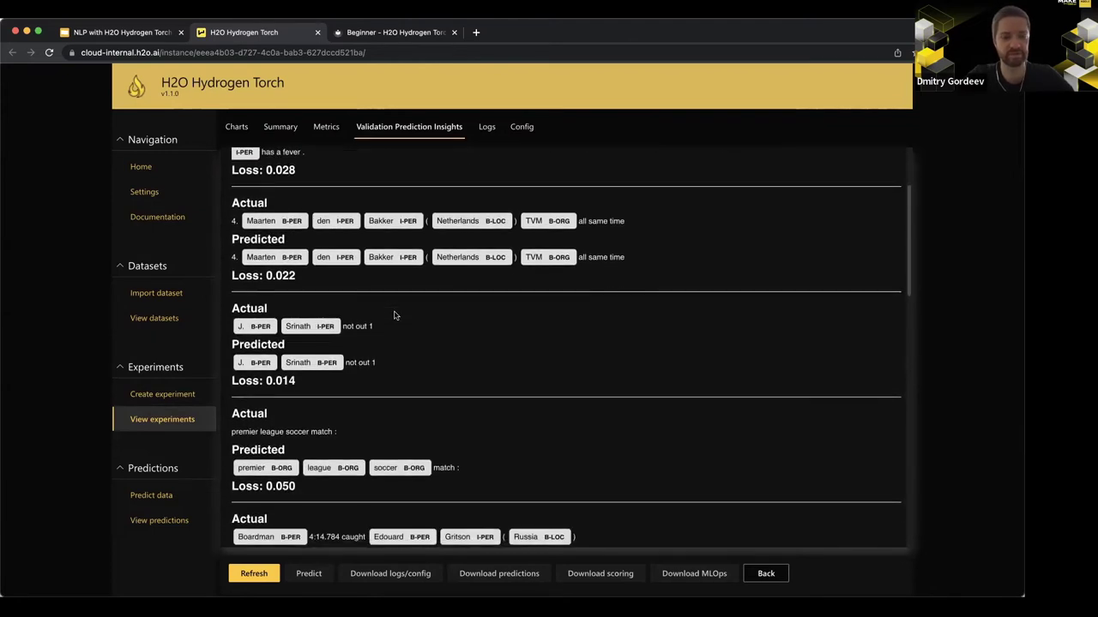
scroll(400, 340, down, 3)
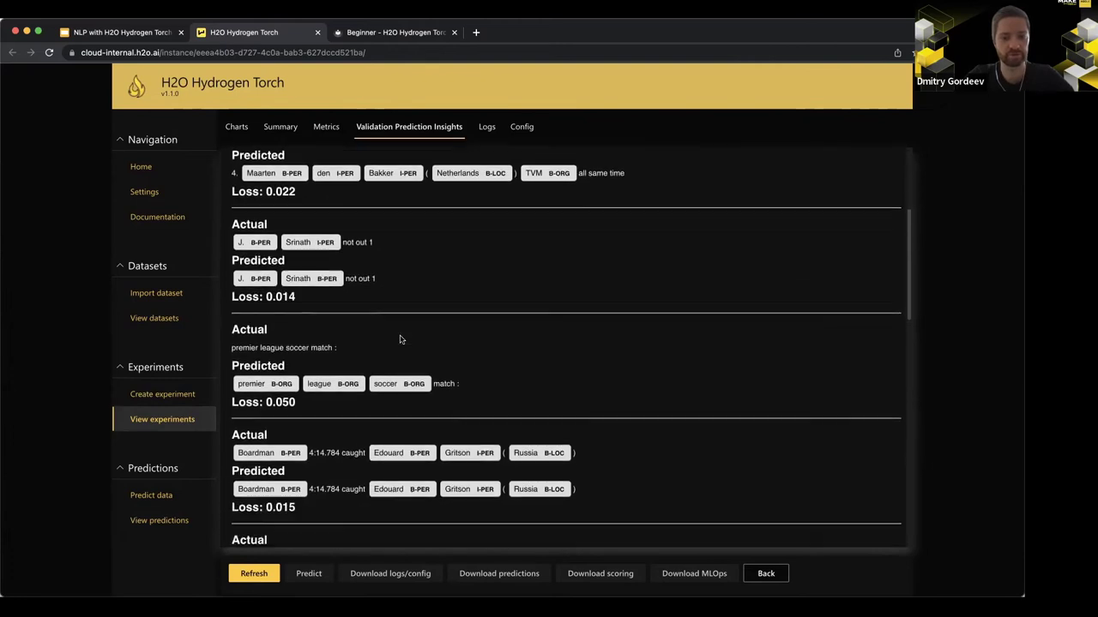
scroll(470, 327, down, 5)
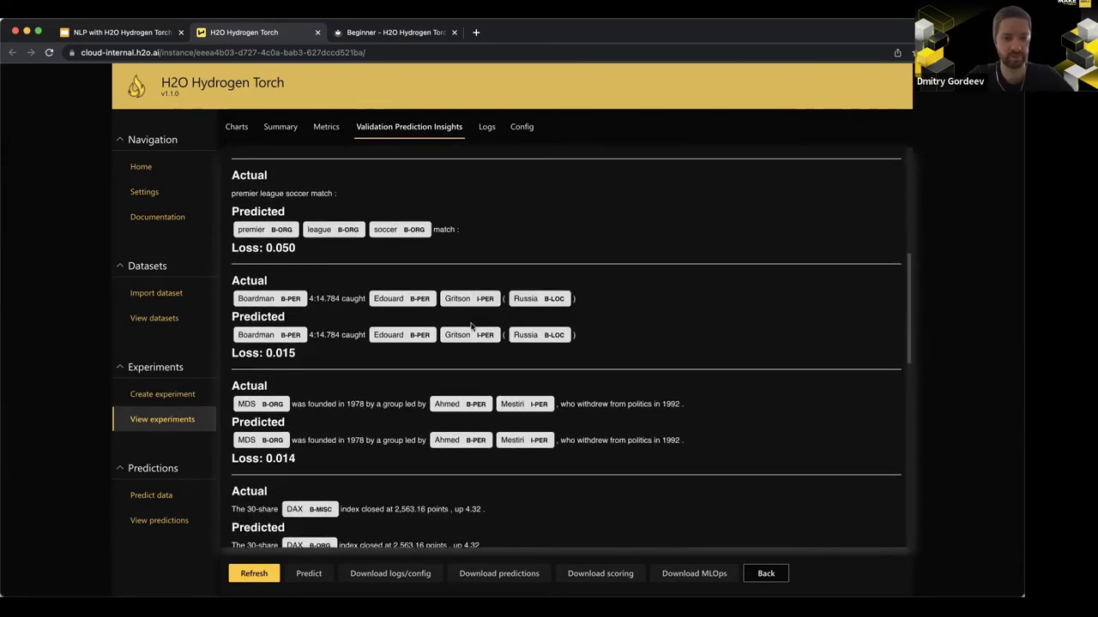
scroll(364, 367, down, 5)
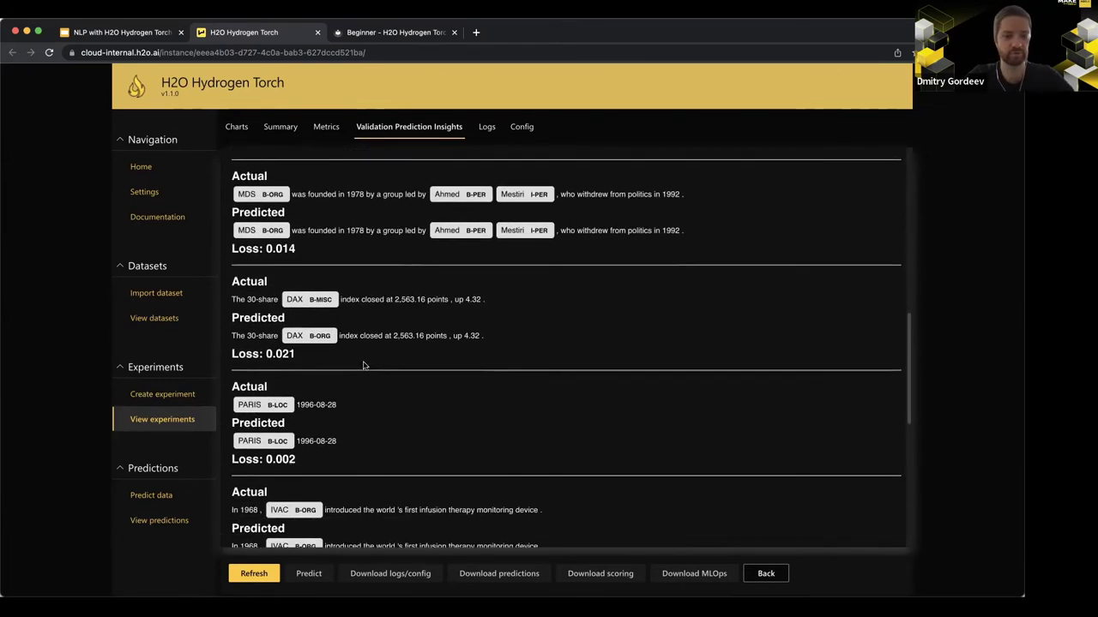
scroll(364, 367, down, 3)
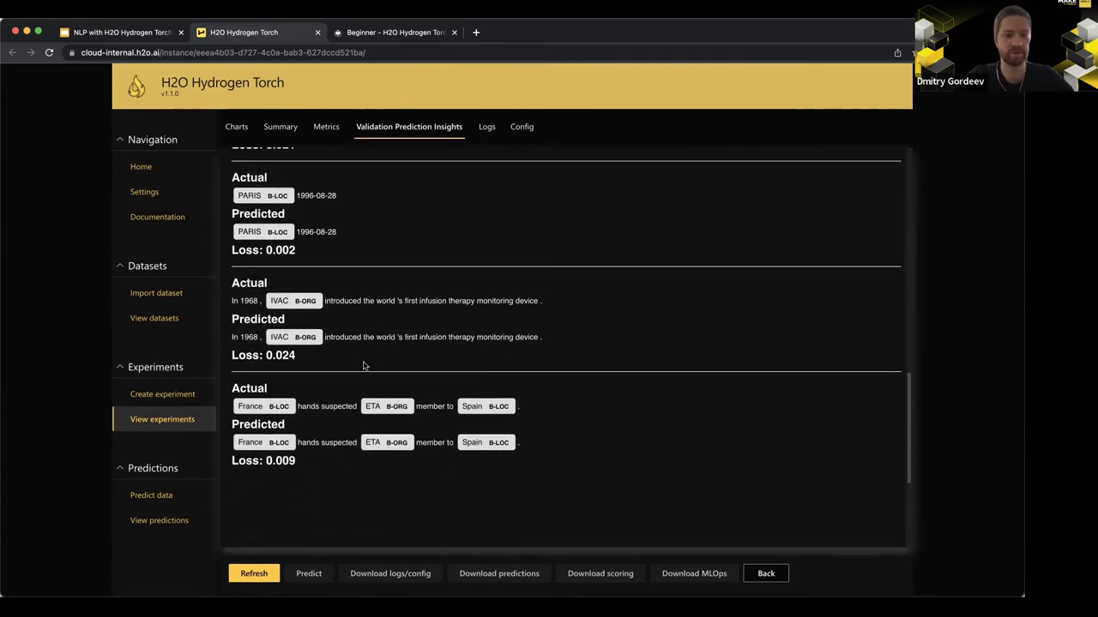
scroll(364, 368, down, 2)
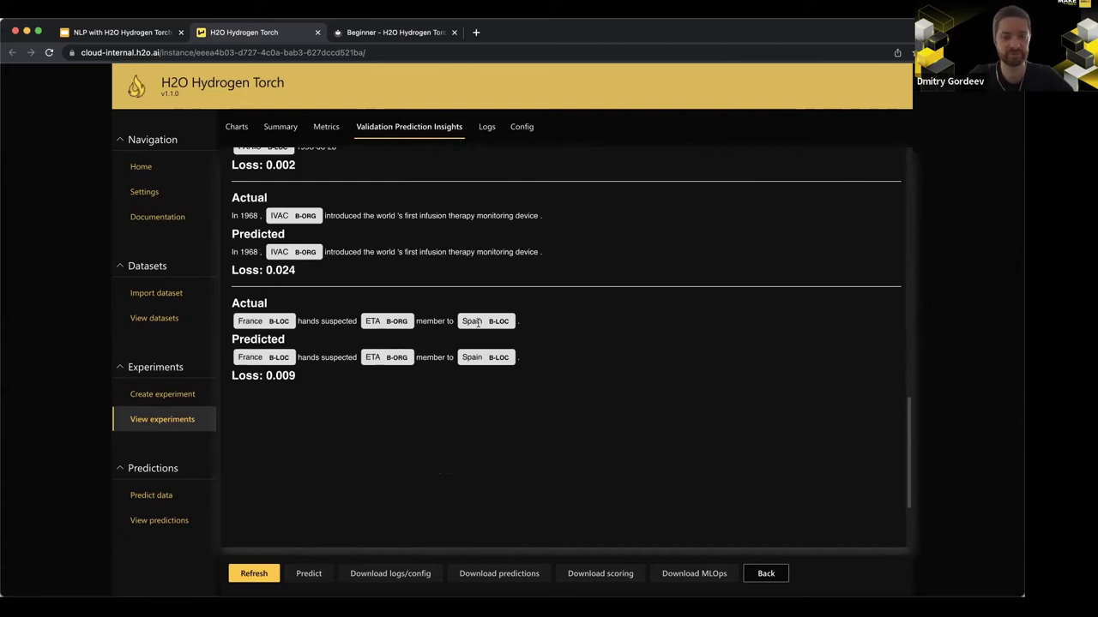
Step: Examine the actual location and organization tags of France and ETA in the "hands suspected ETA member to Spain" sample
double_click(251, 321)
drag(271, 322, 292, 323)
double_click(372, 320)
click(401, 319)
double_click(400, 319)
click(421, 311)
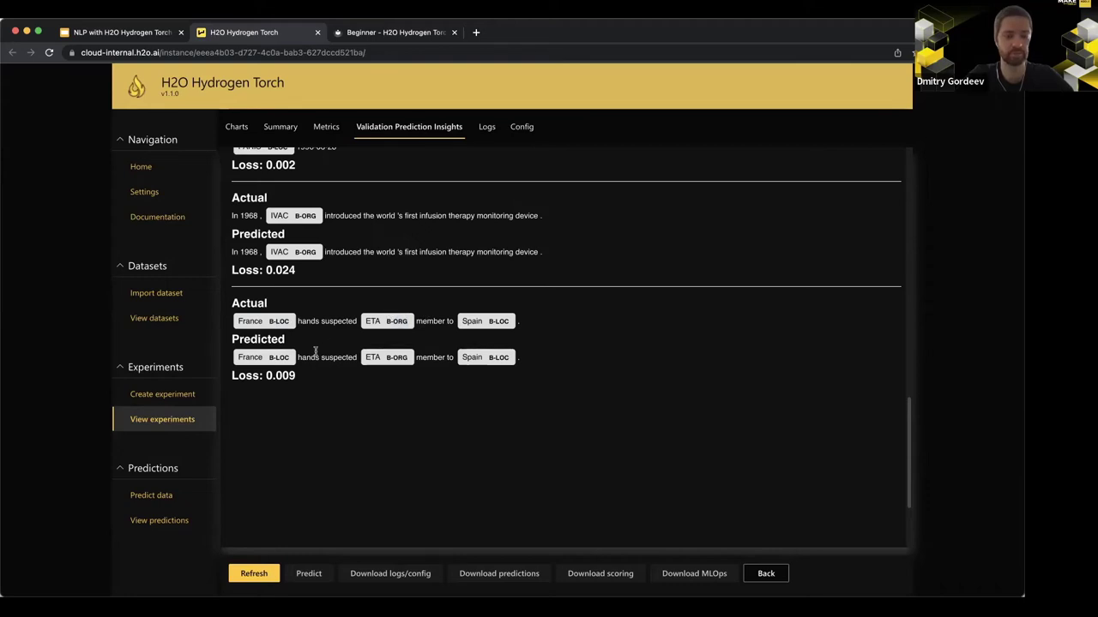
Step: Show the worst validation samples and compare the actual and predicted entity tags of the highest-loss sentences
scroll(308, 358, up, 1)
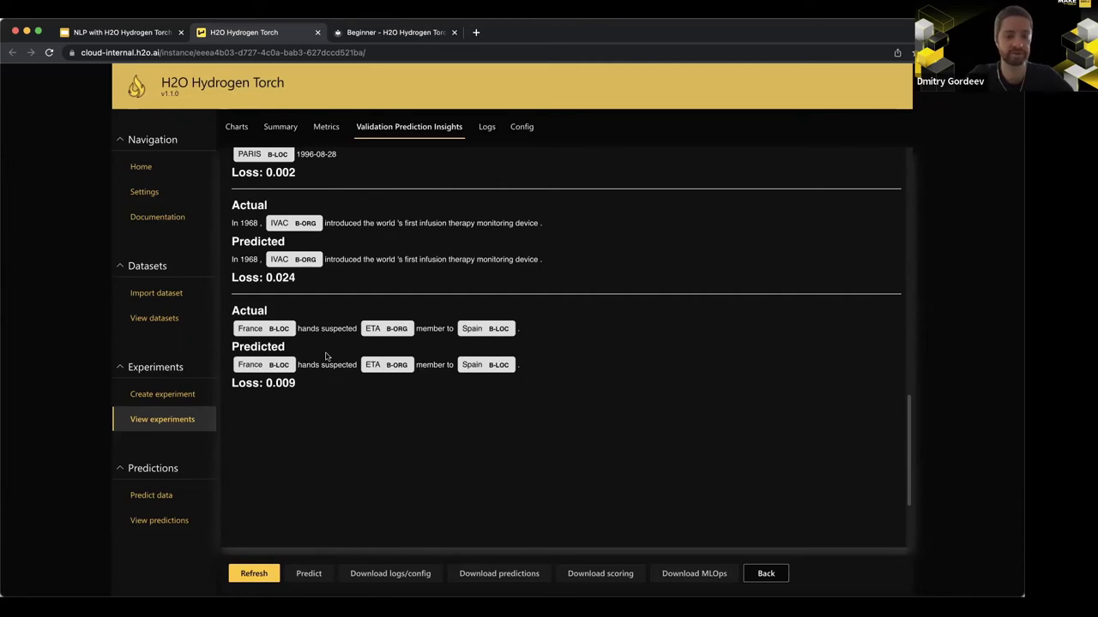
scroll(326, 357, up, 2)
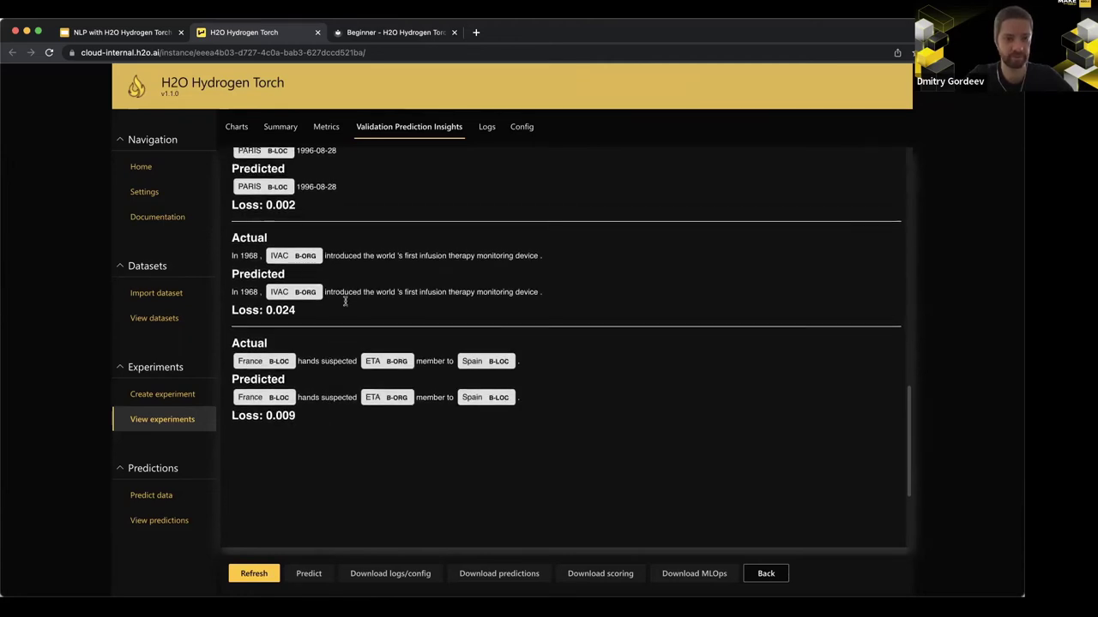
scroll(345, 301, up, 10)
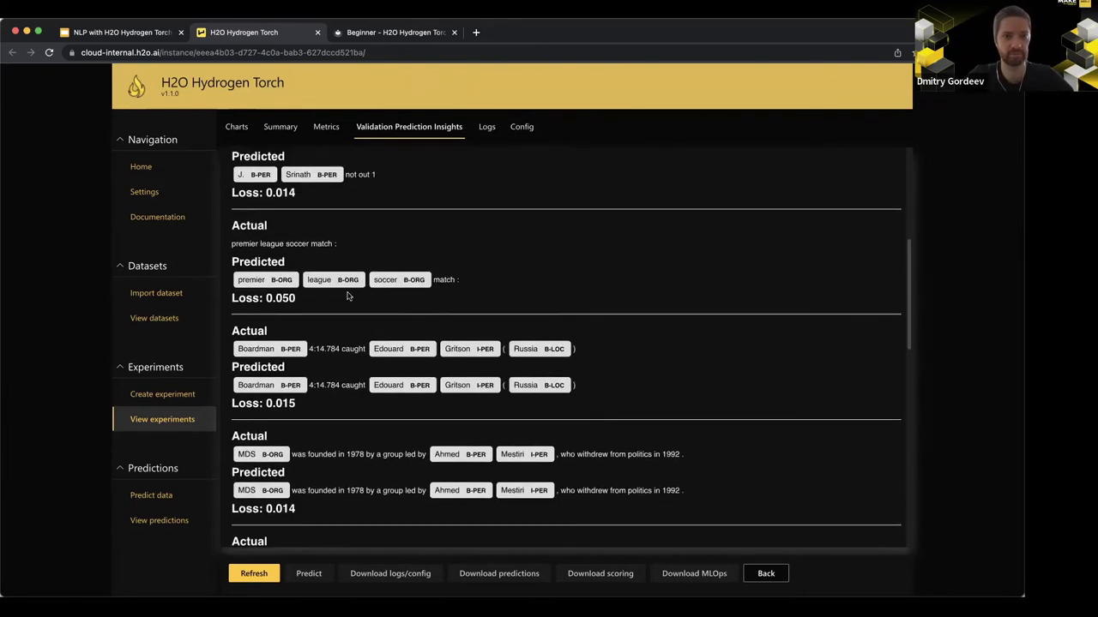
scroll(348, 296, up, 3)
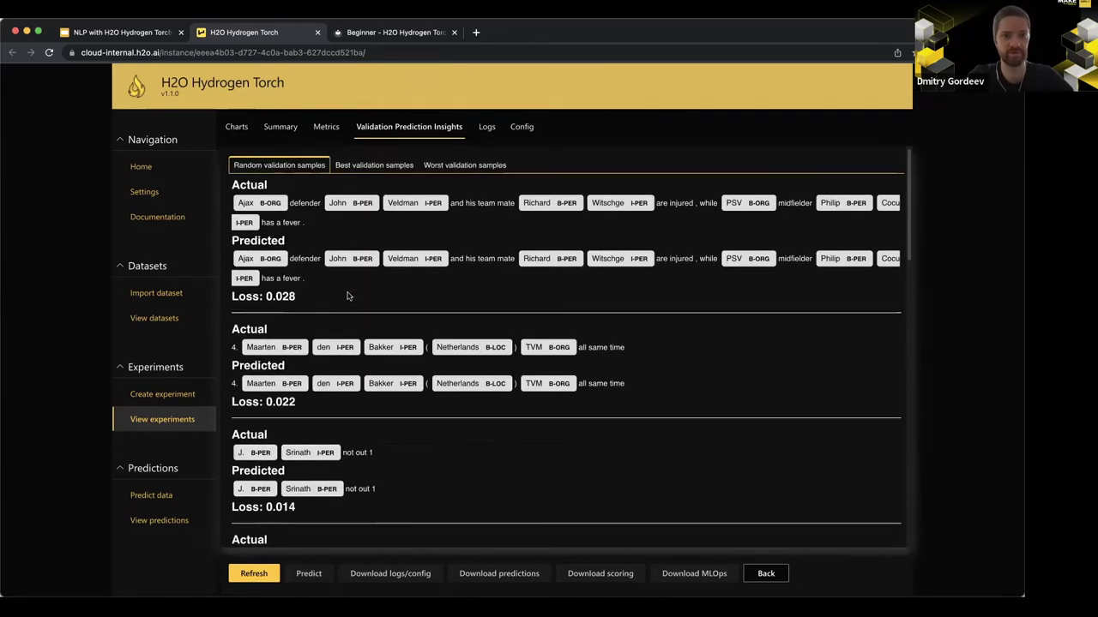
click(467, 165)
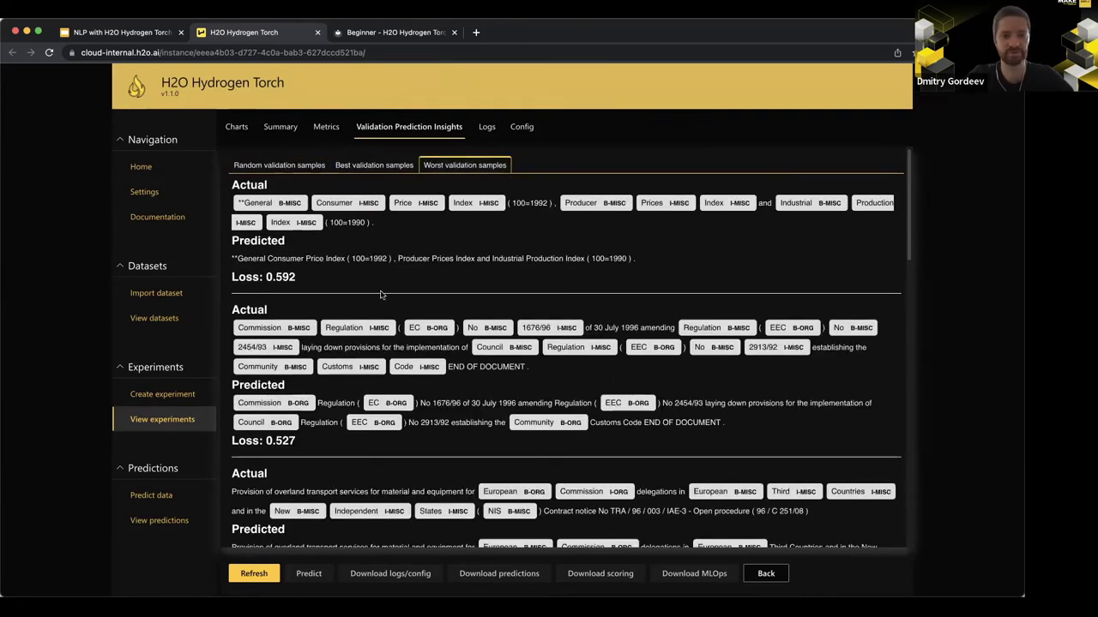
scroll(381, 294, down, 2)
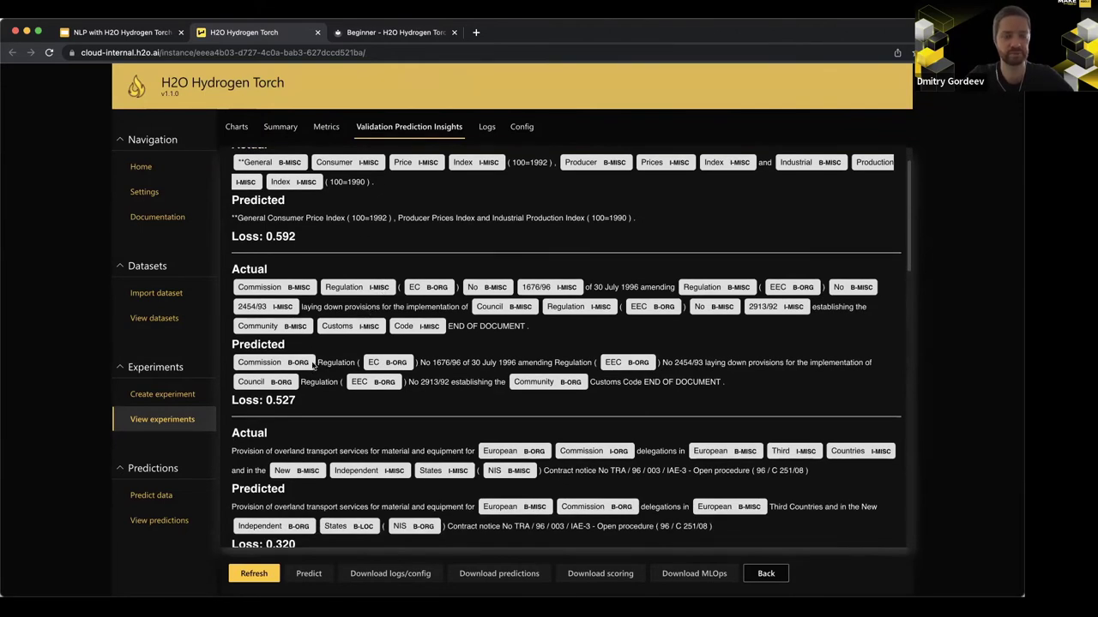
scroll(333, 364, down, 1)
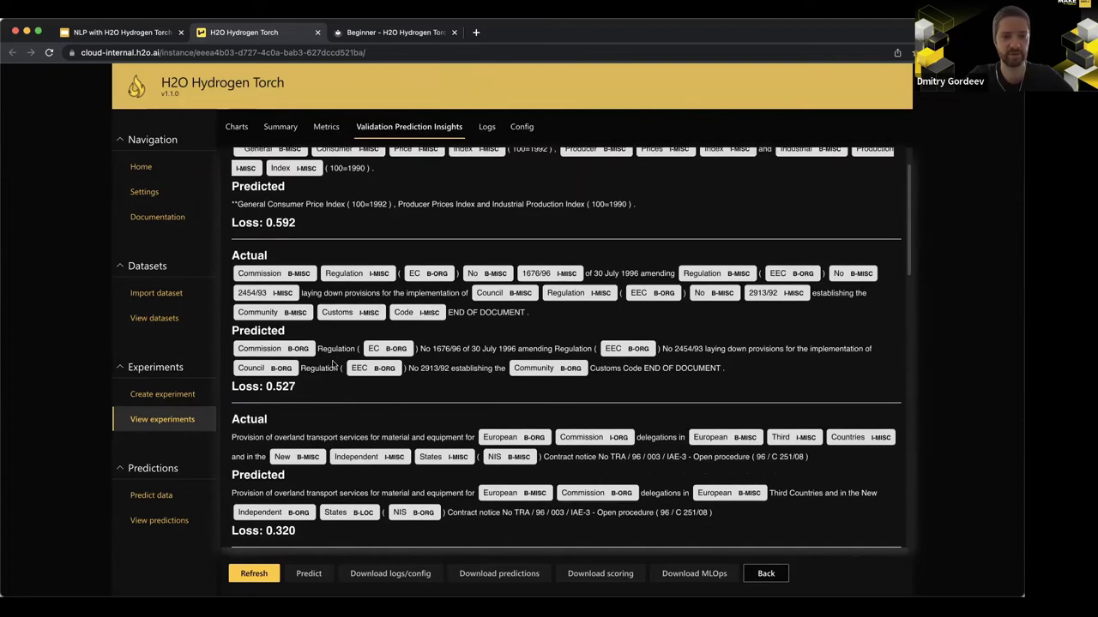
scroll(333, 364, down, 1)
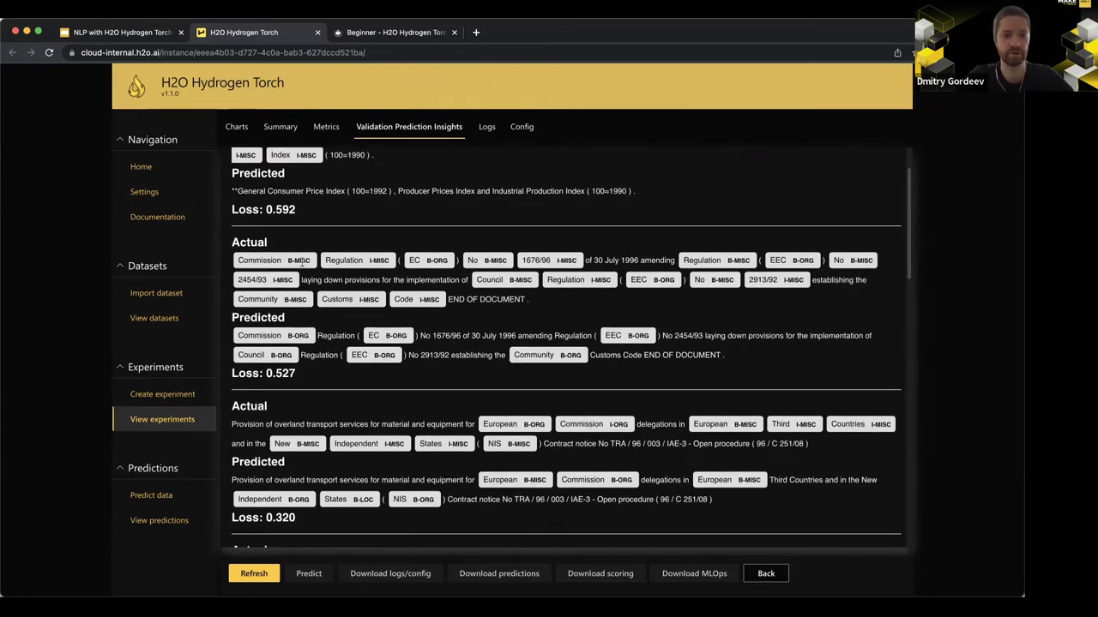
Step: Examine the "Commission Regulation" sample, comparing the actual and predicted tags of the words Commission and Regulation
drag(291, 258, 390, 260)
click(393, 245)
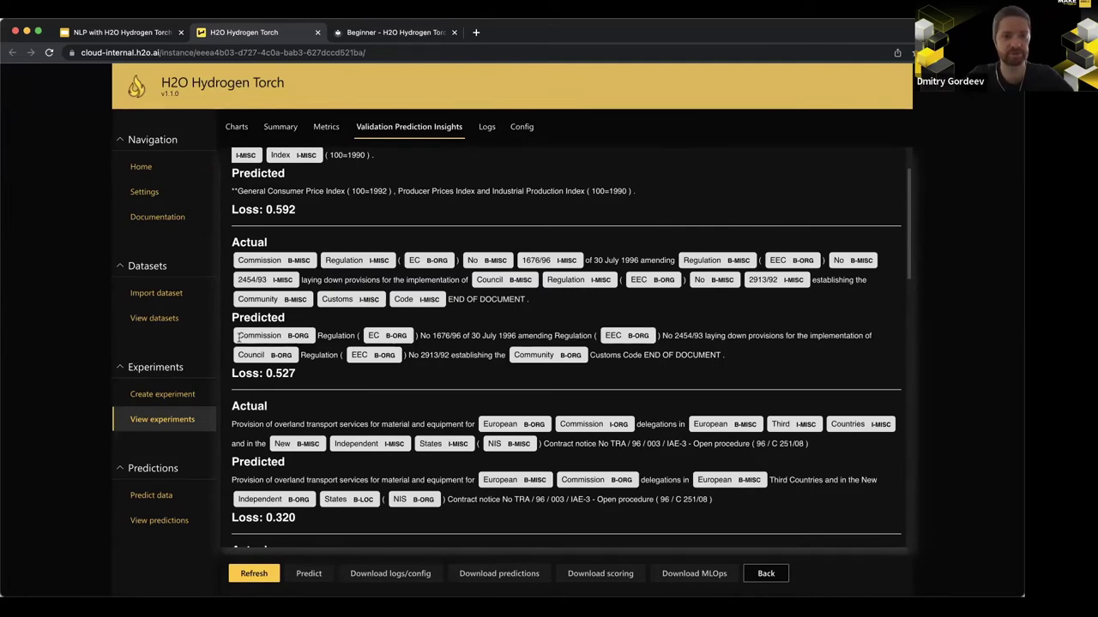
drag(240, 335, 281, 336)
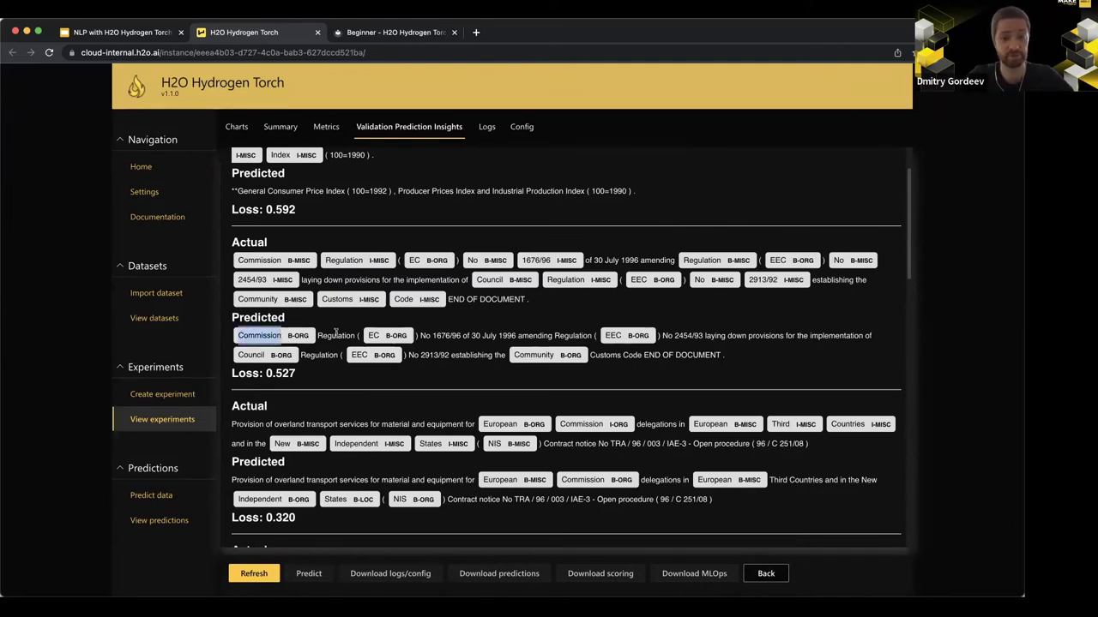
click(319, 335)
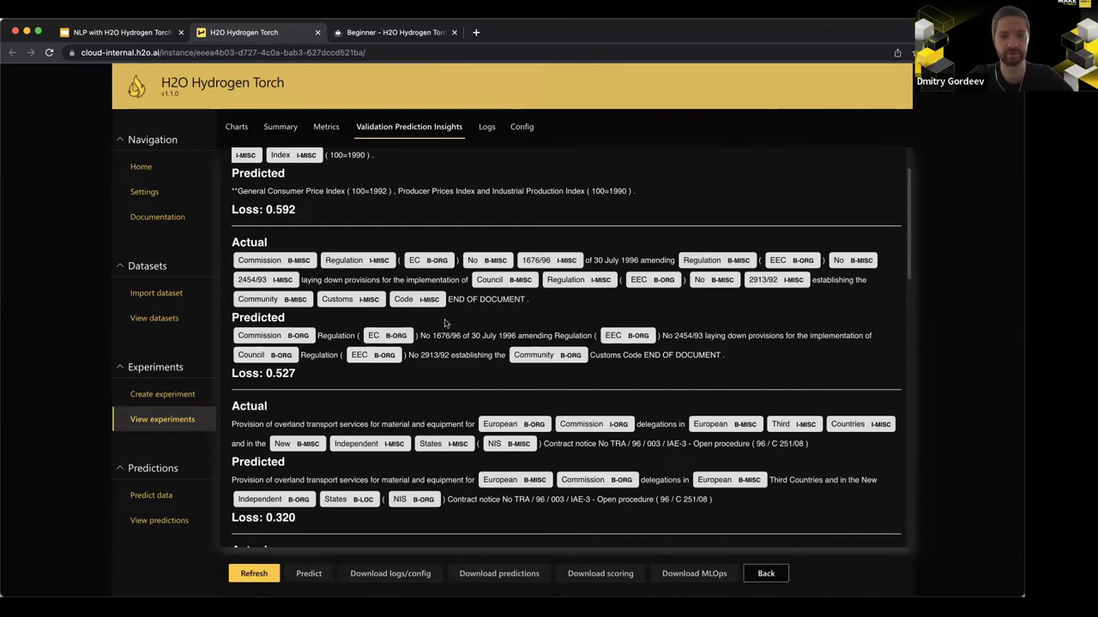
scroll(443, 361, down, 1)
scroll(444, 361, up, 2)
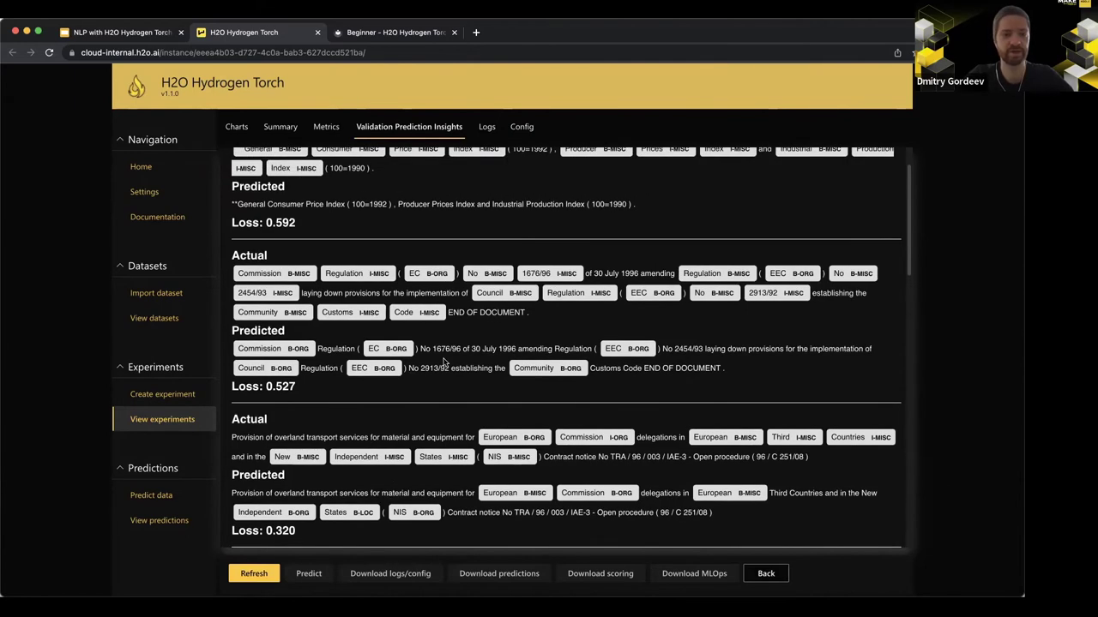
scroll(443, 363, up, 1)
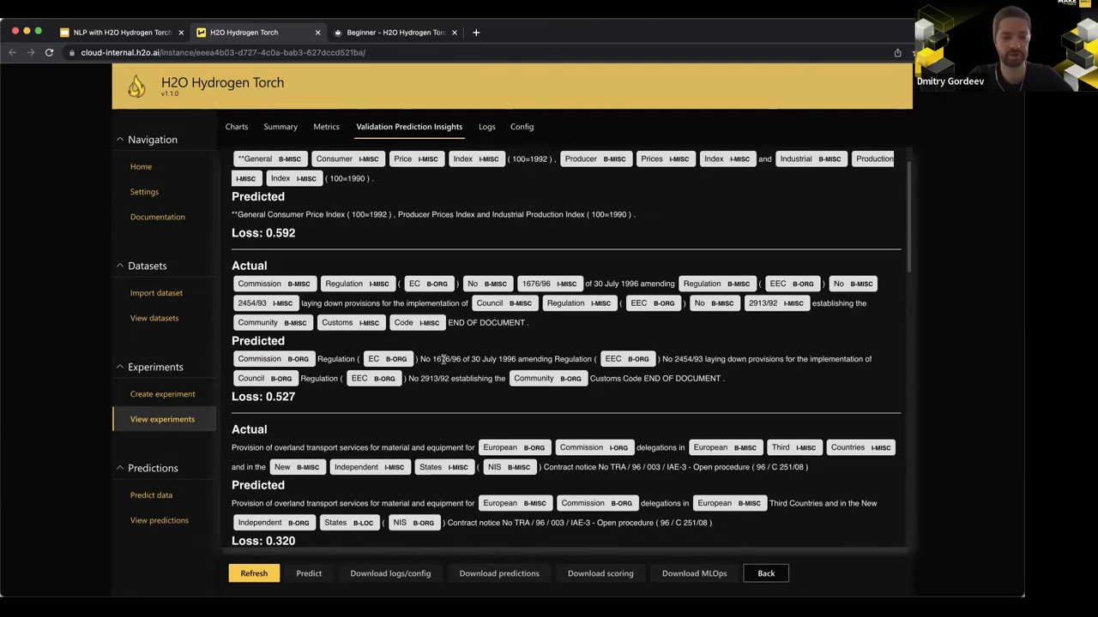
scroll(443, 359, up, 1)
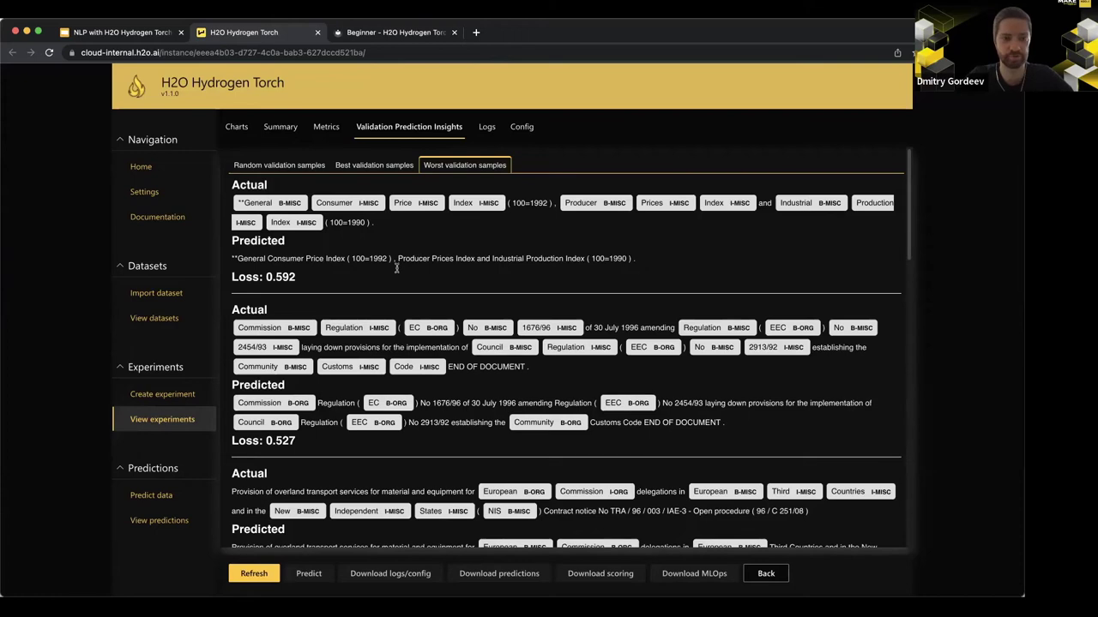
Step: Show the experiment's validation metrics, widen the metric column to read the full names, and check the MICRO_F1_SCORE value
click(310, 134)
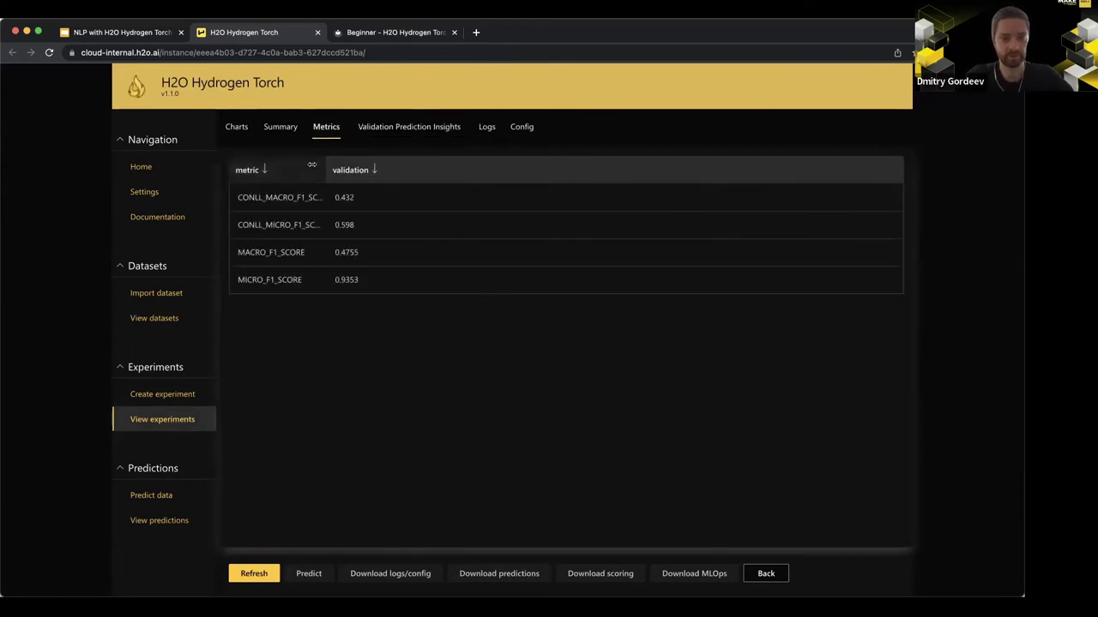
drag(327, 173, 354, 171)
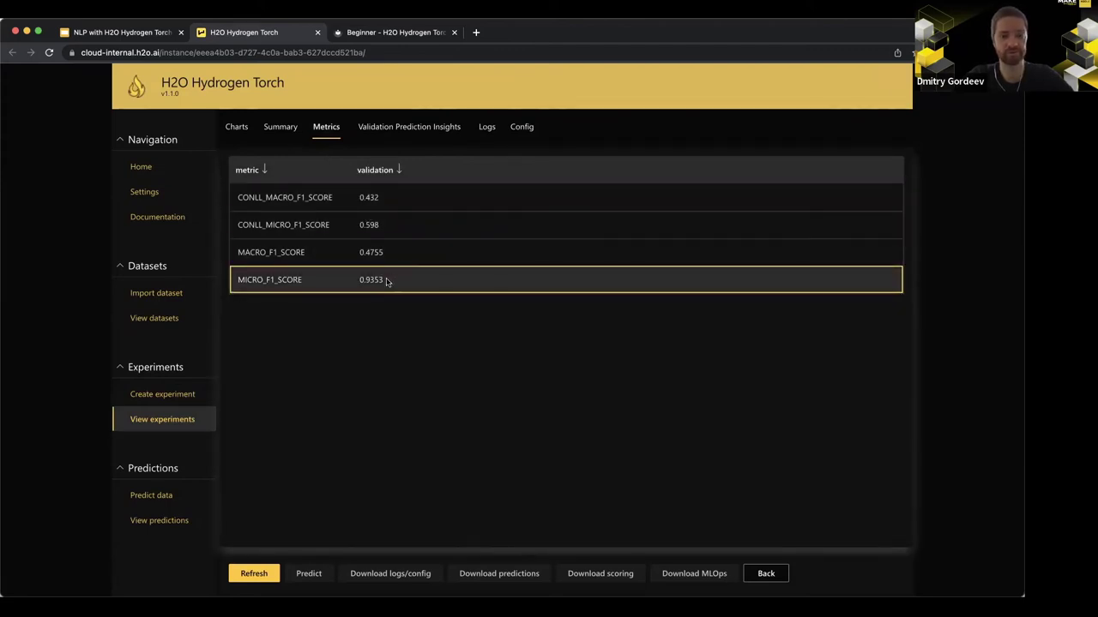
drag(378, 281, 357, 288)
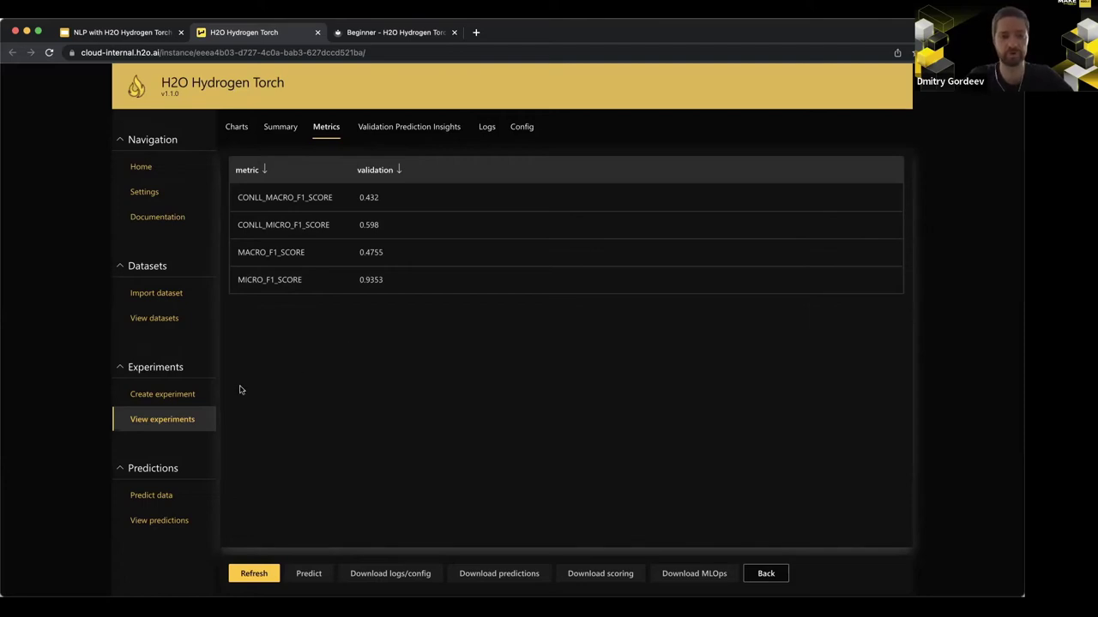
Step: Return to the experiments list and filter it by problem type to show only Text Metric Learning
click(176, 422)
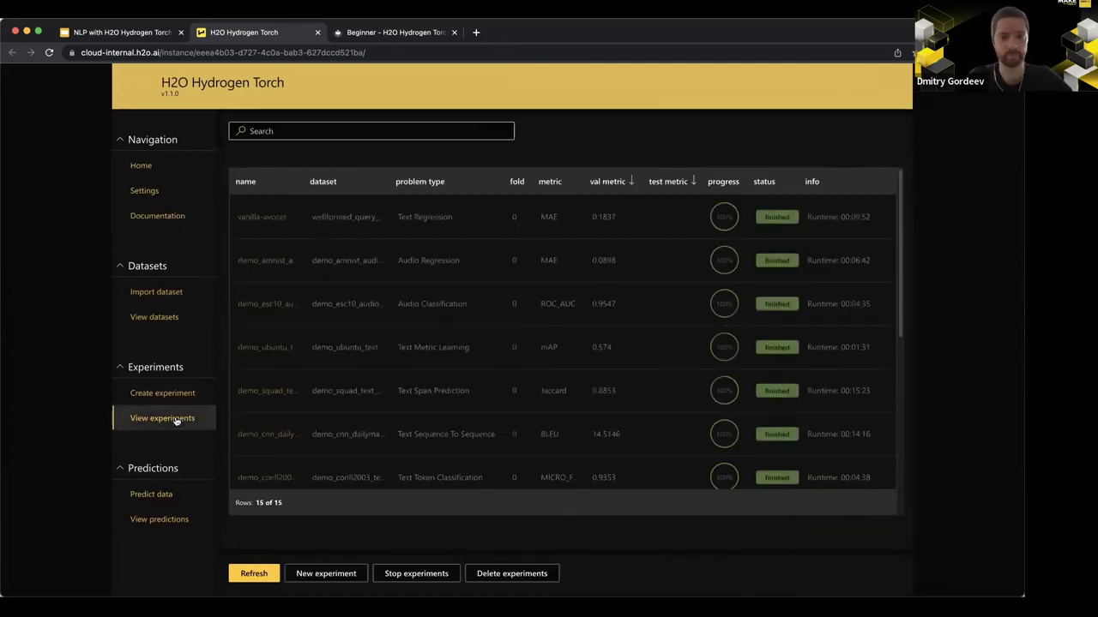
click(443, 183)
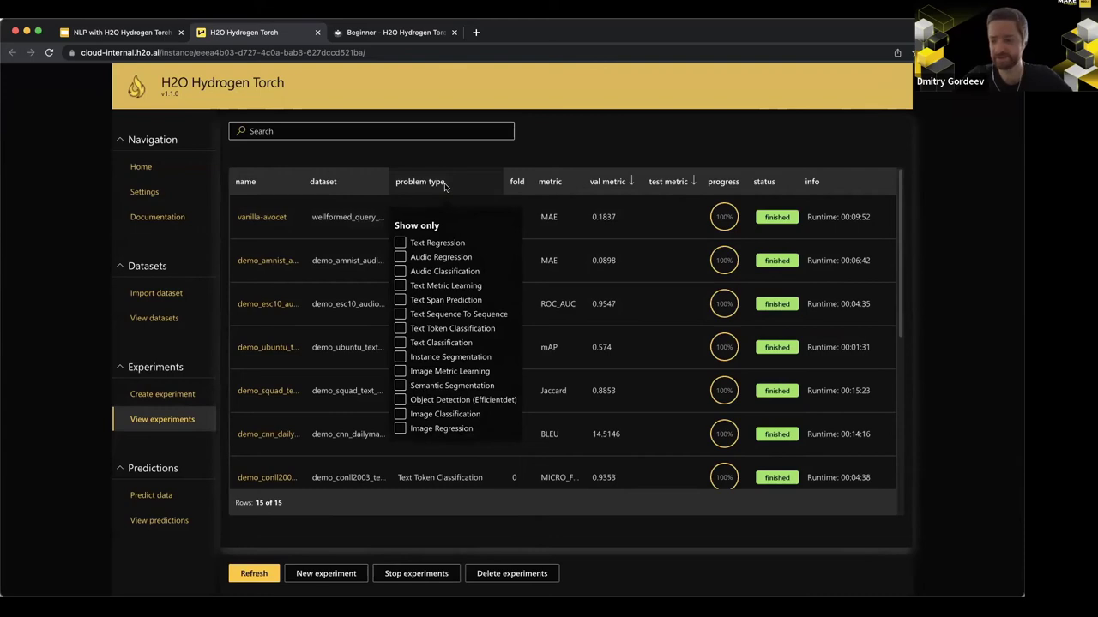
click(400, 288)
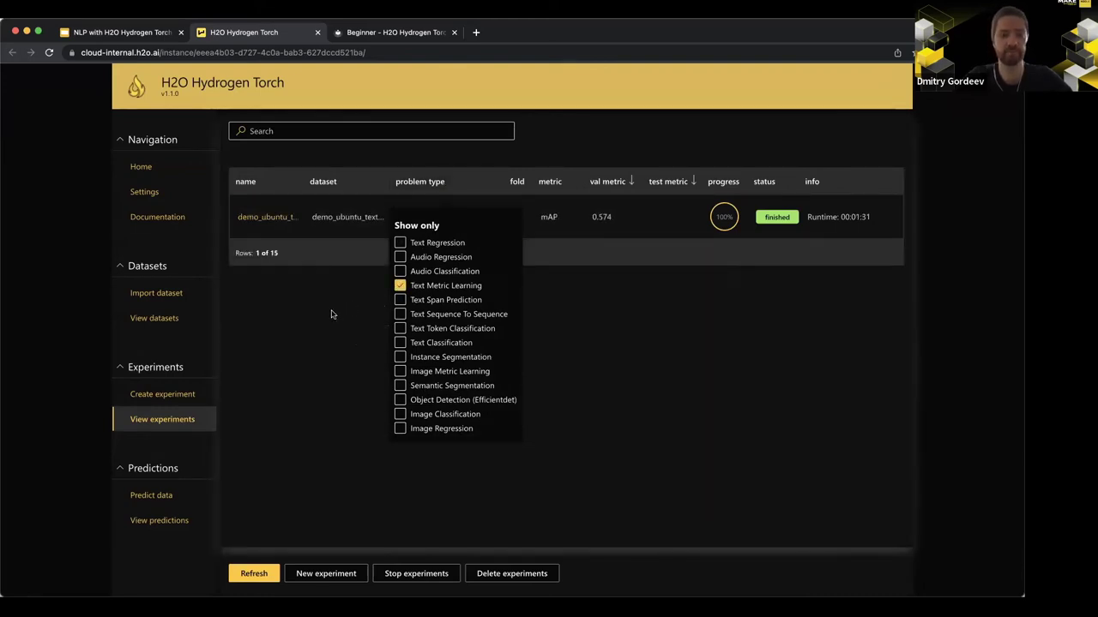
click(333, 314)
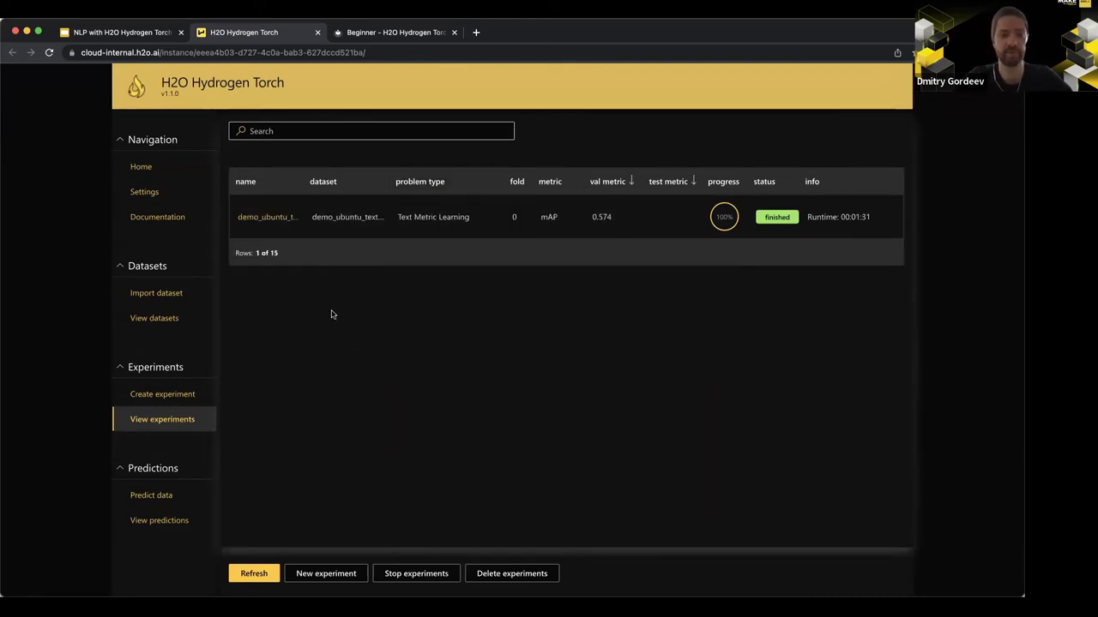
Step: Open the demo Ubuntu metric learning experiment and show the random samples in its validation prediction insights
click(274, 219)
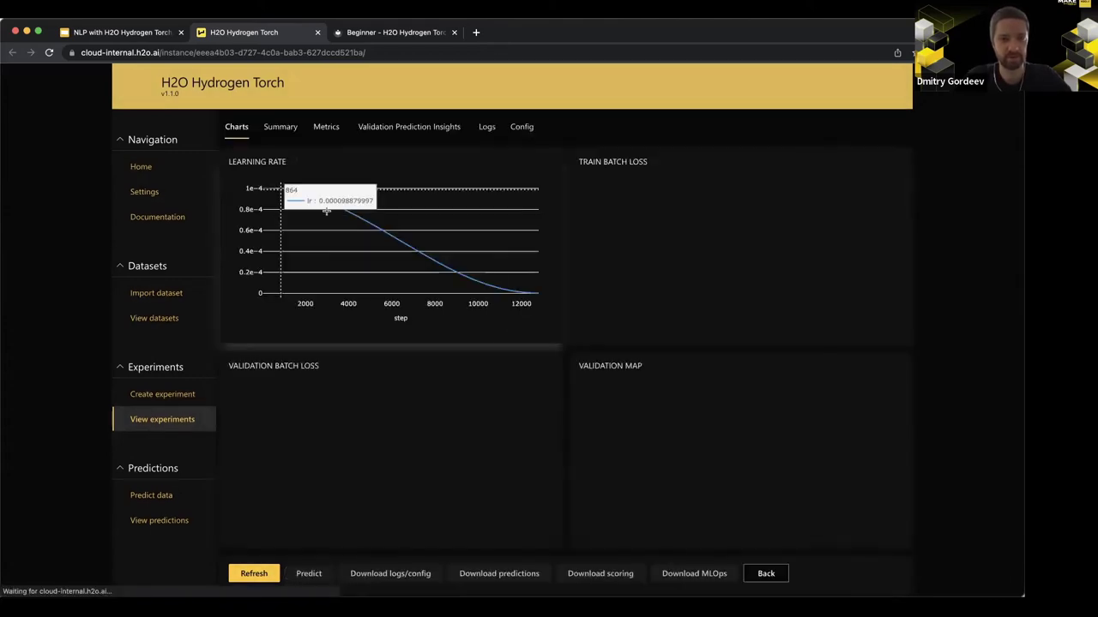
click(386, 131)
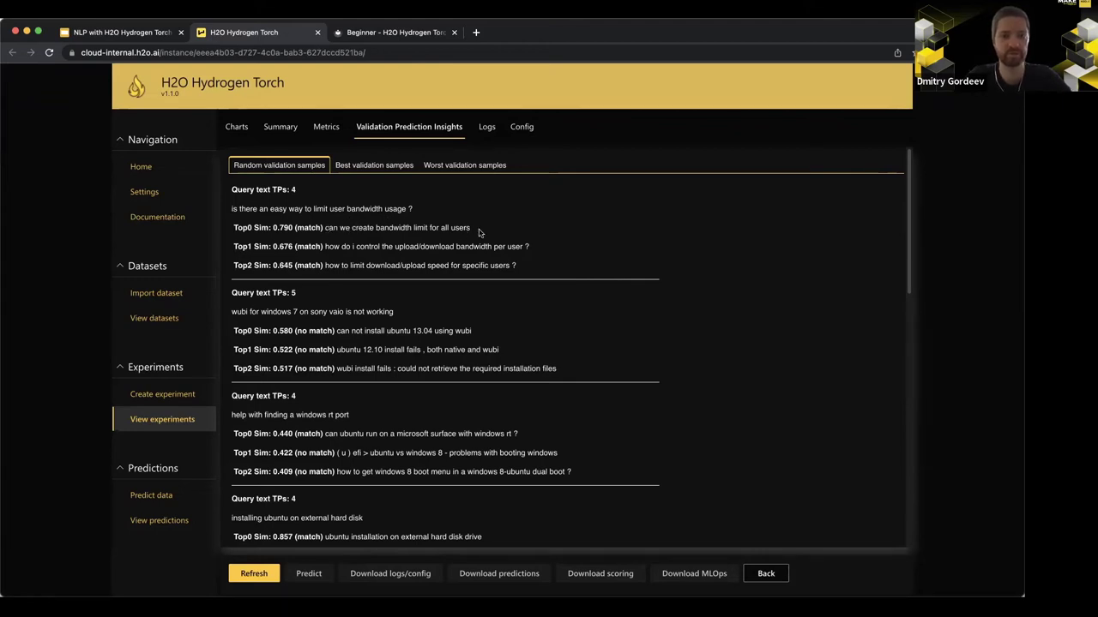
Step: Examine the similarity scores and match labels of the top results for the user bandwidth and wubi installation queries
drag(472, 232, 294, 228)
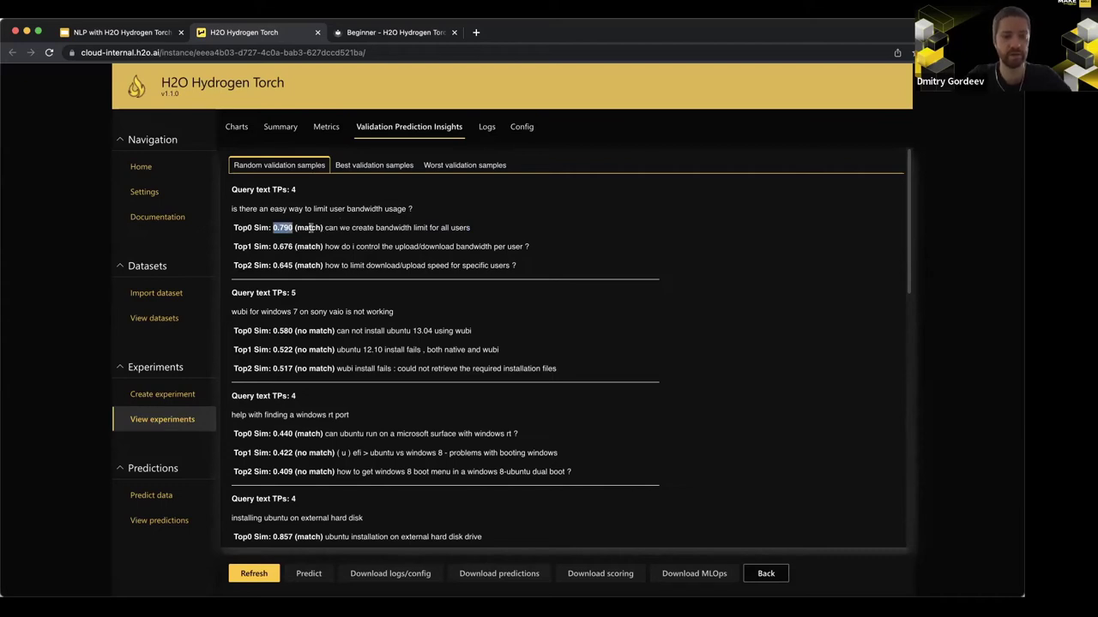
drag(296, 228, 322, 228)
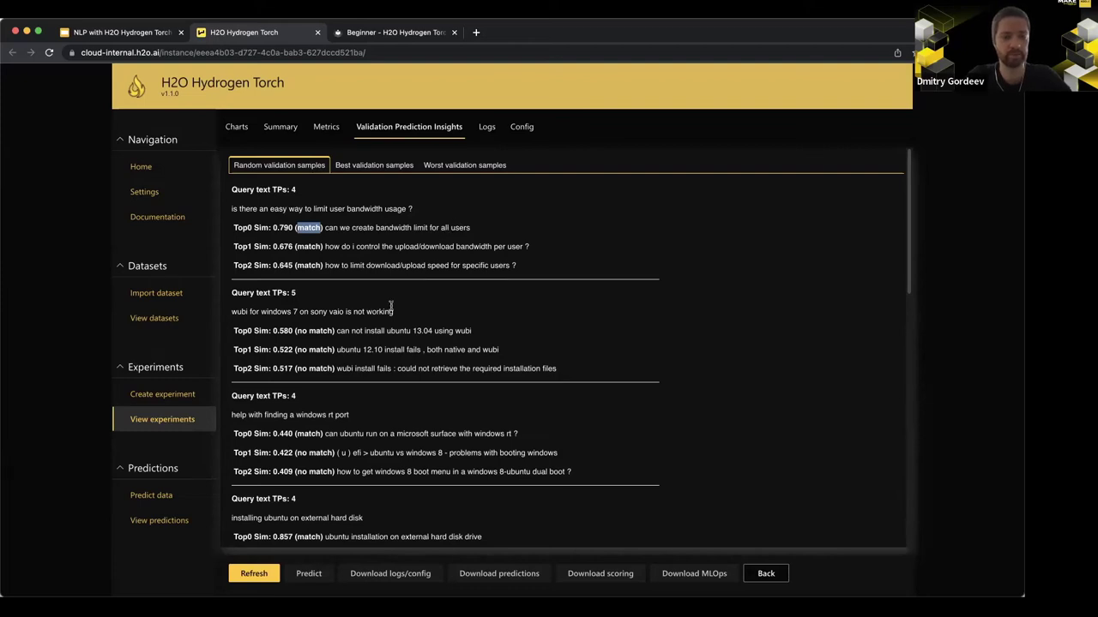
scroll(390, 306, down, 1)
click(418, 284)
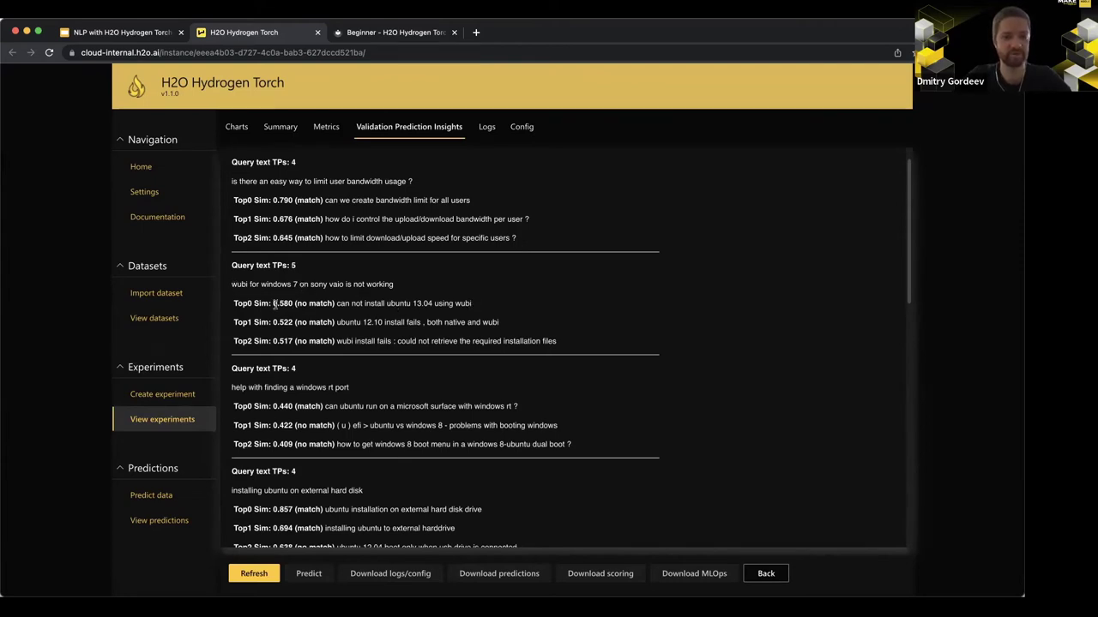
drag(275, 303, 292, 301)
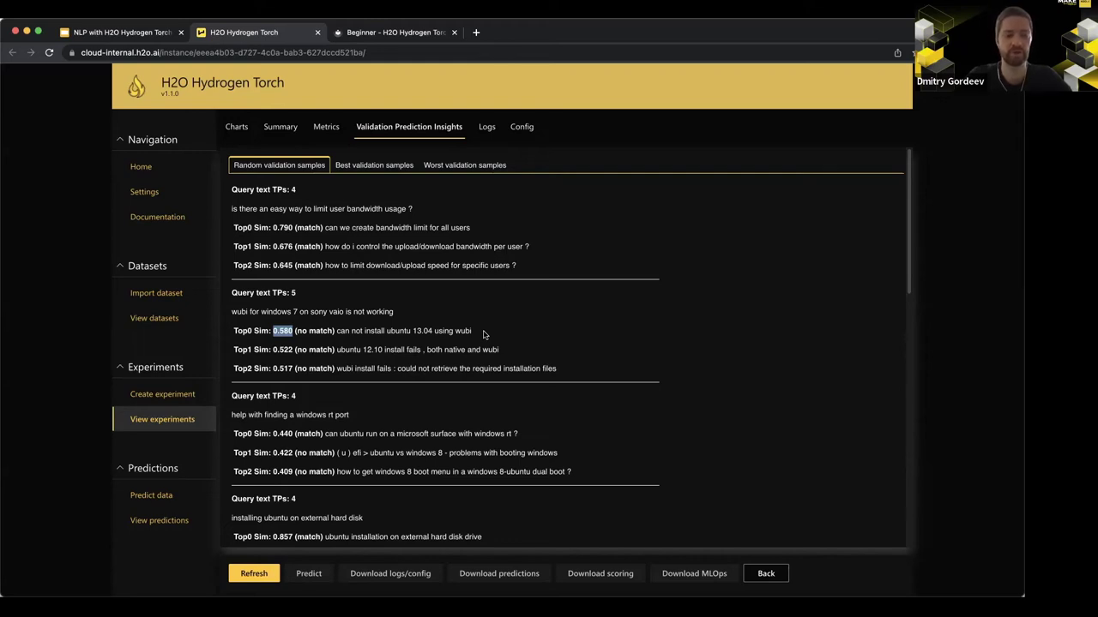
Step: Return to the experiments list and filter it by problem type to show only Text Sequence To Sequence
click(155, 420)
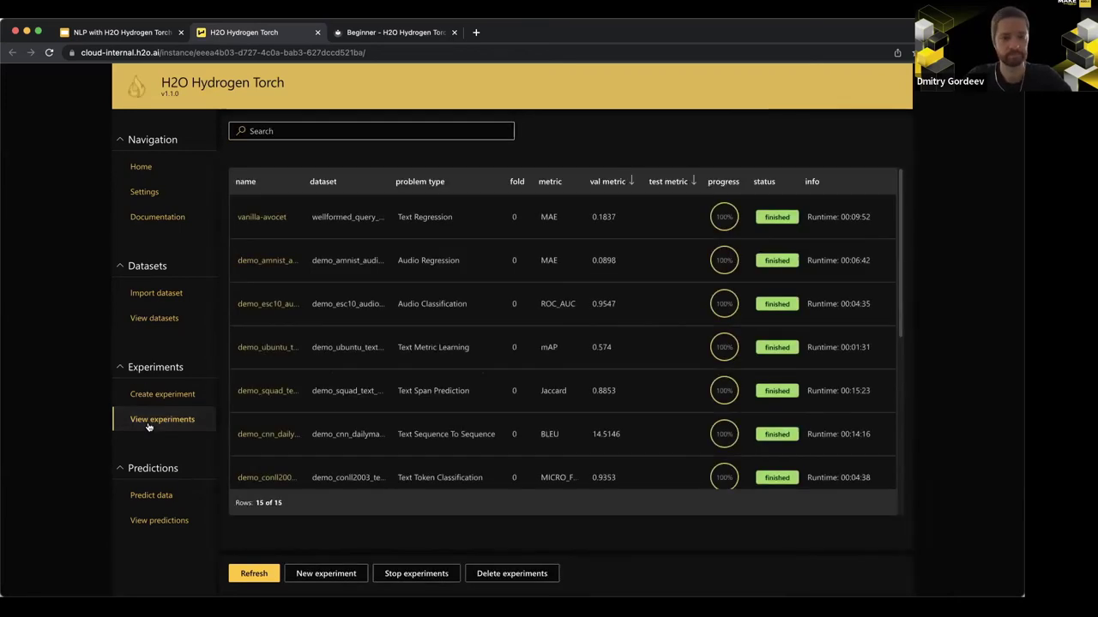
click(445, 188)
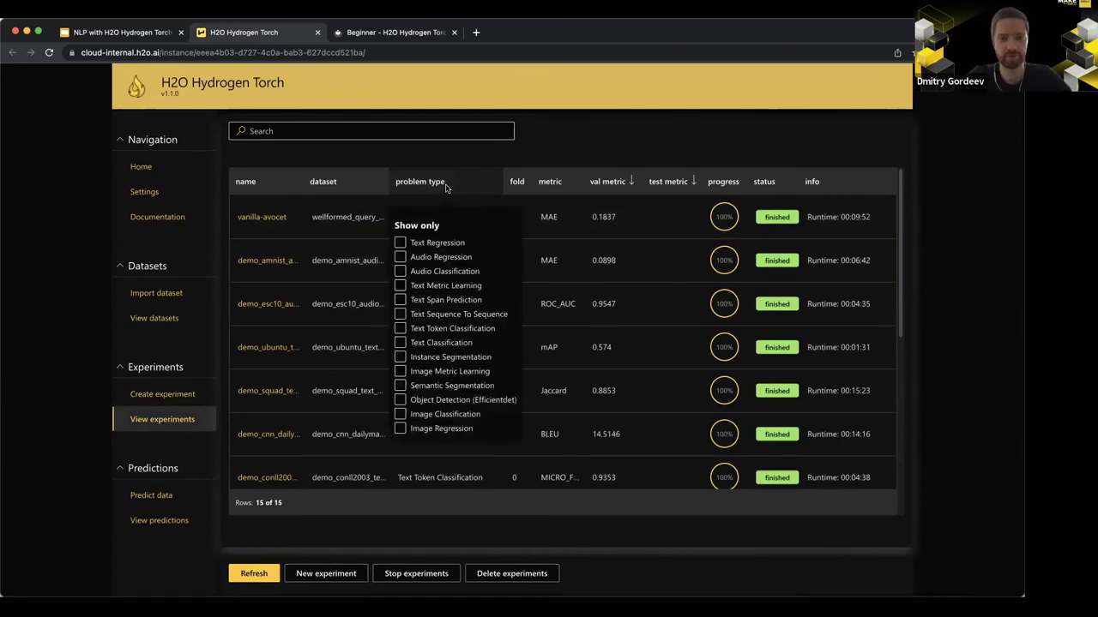
click(434, 273)
click(417, 314)
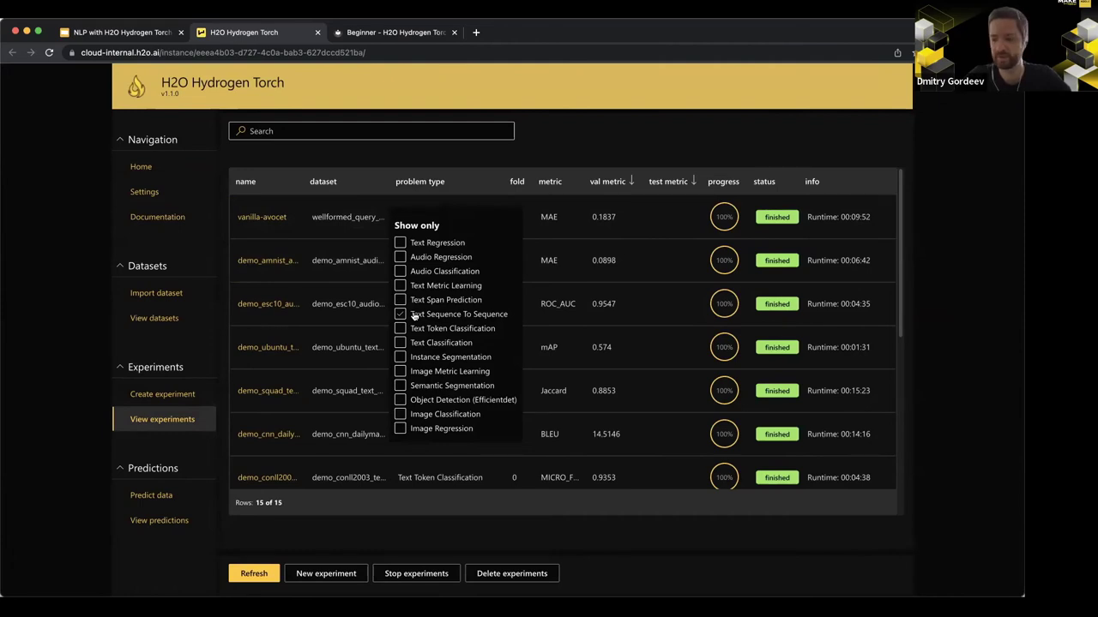
click(400, 314)
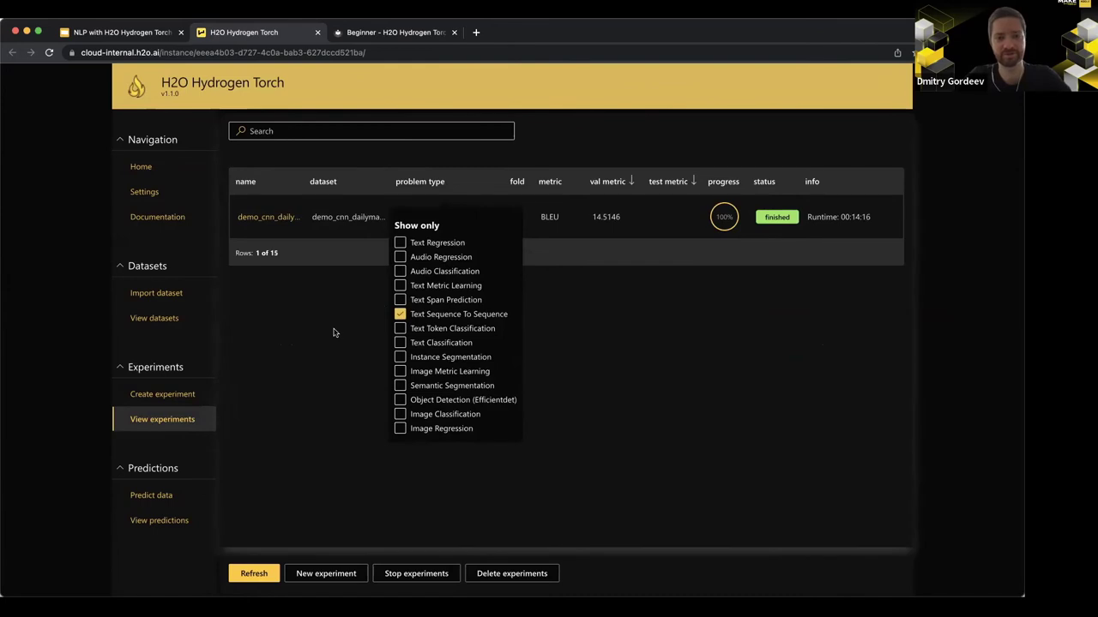
click(334, 333)
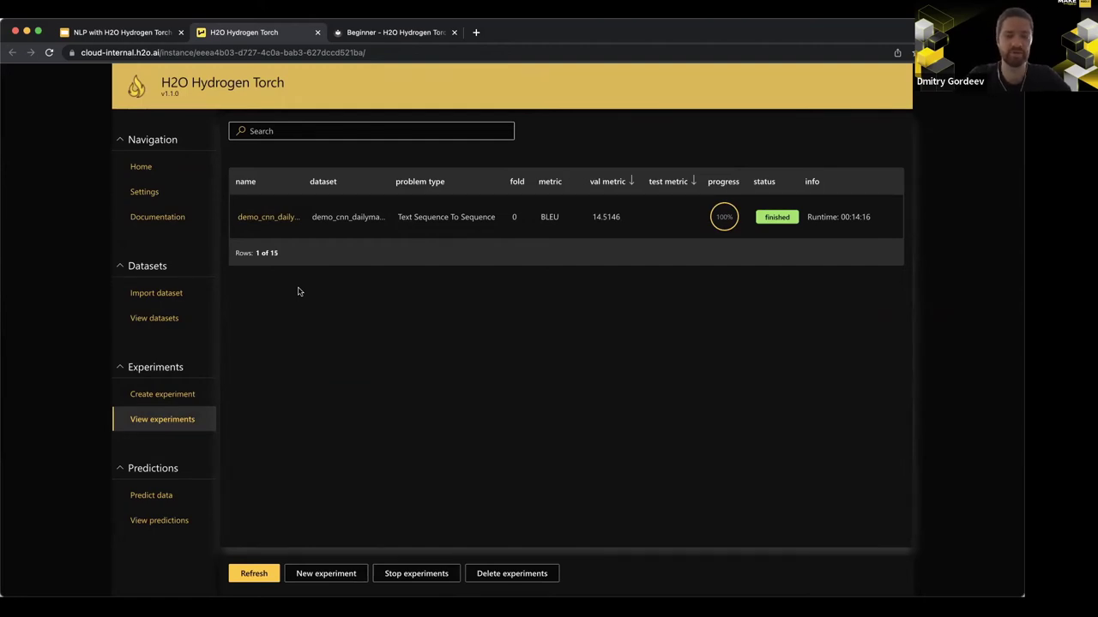
Step: Open the demo CNN sequence-to-sequence experiment and show the random samples in its validation prediction insights
click(271, 219)
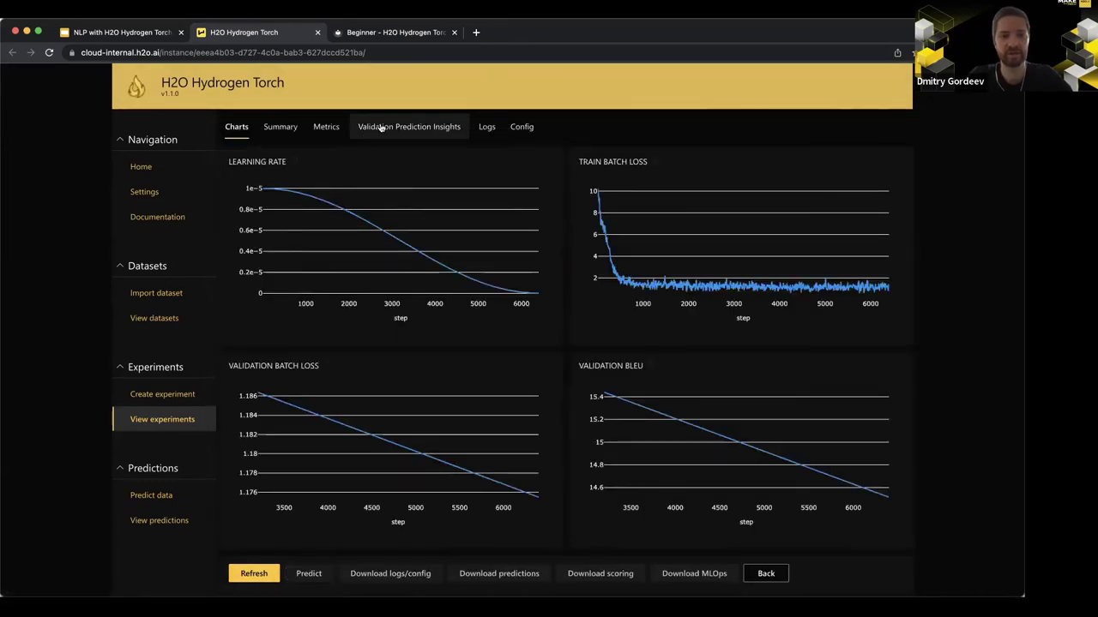
click(380, 127)
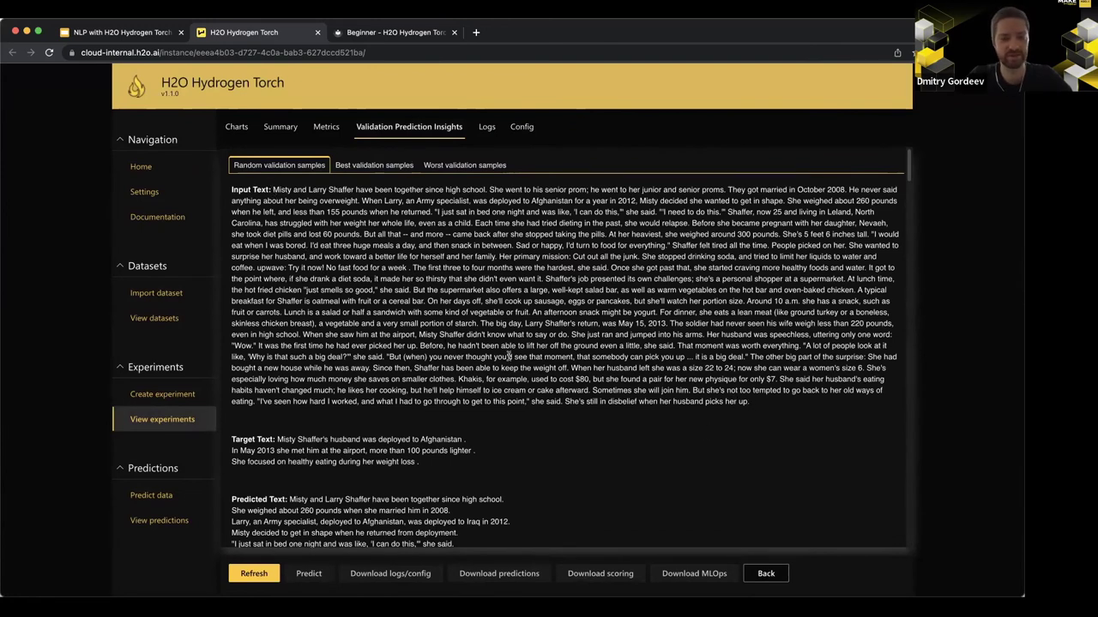
scroll(510, 355, down, 1)
scroll(513, 365, up, 1)
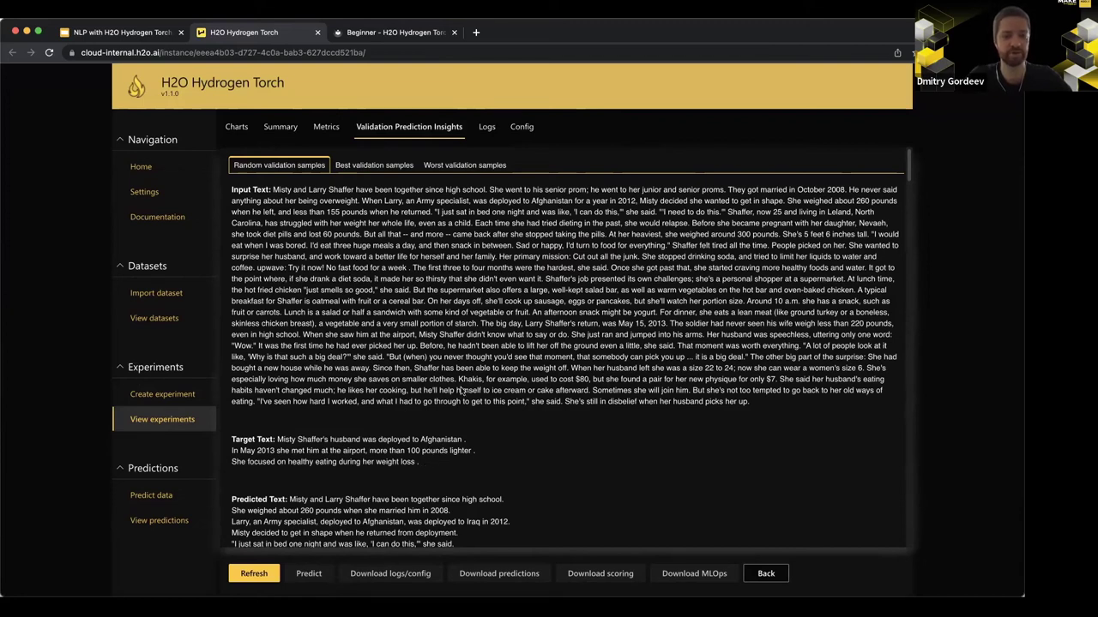
Step: Compare the target text and the predicted text of the first random sample with its input article
drag(419, 463, 277, 439)
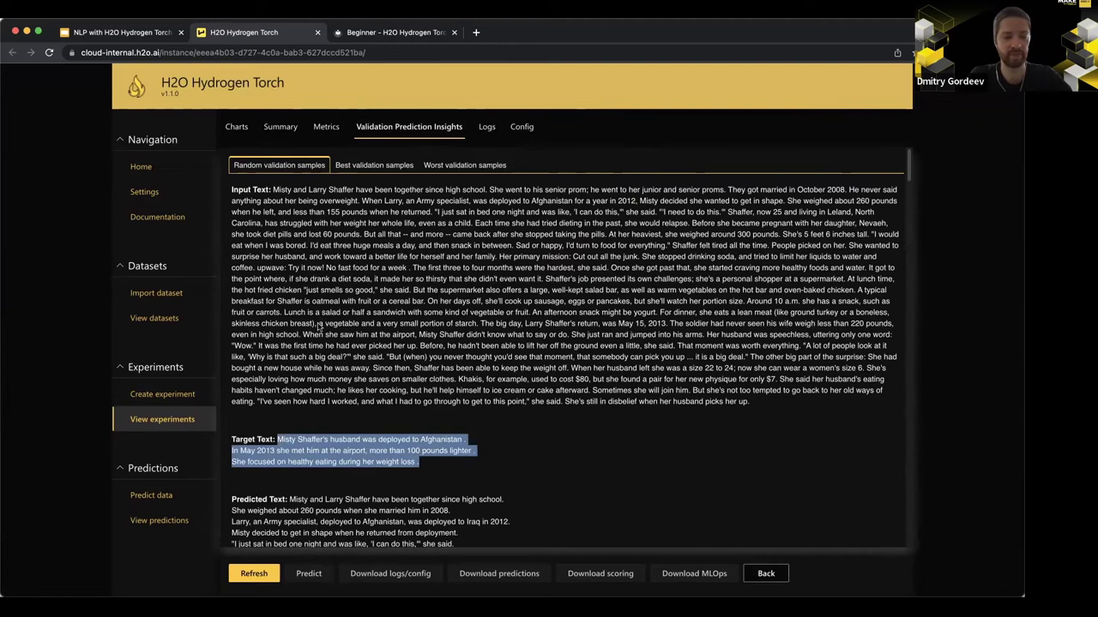
click(305, 354)
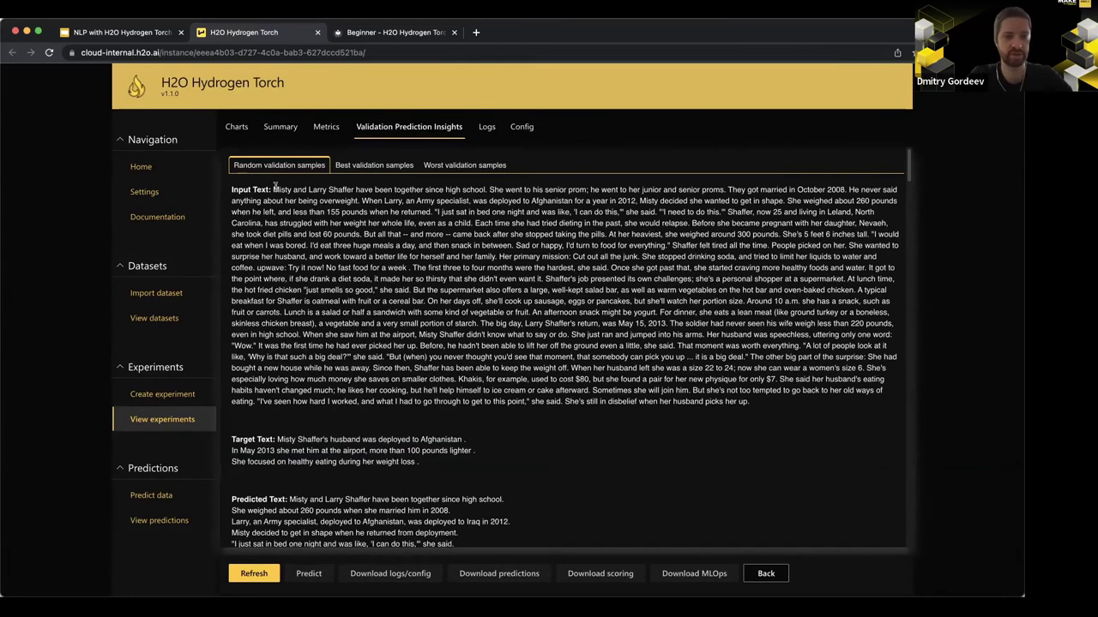
scroll(339, 283, down, 1)
scroll(341, 285, down, 1)
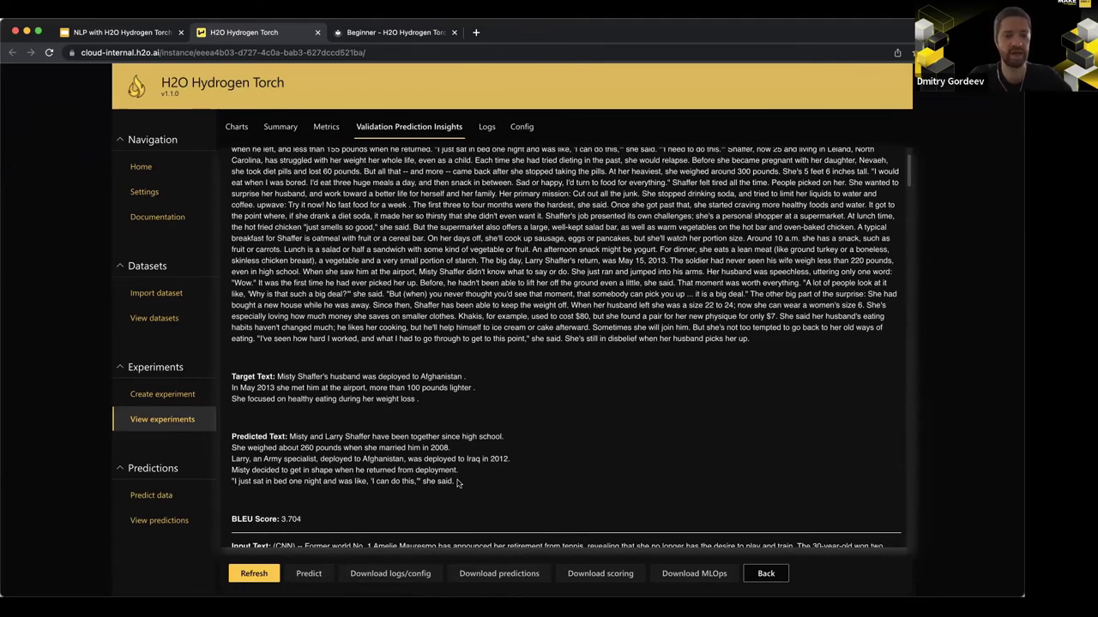
scroll(457, 483, down, 1)
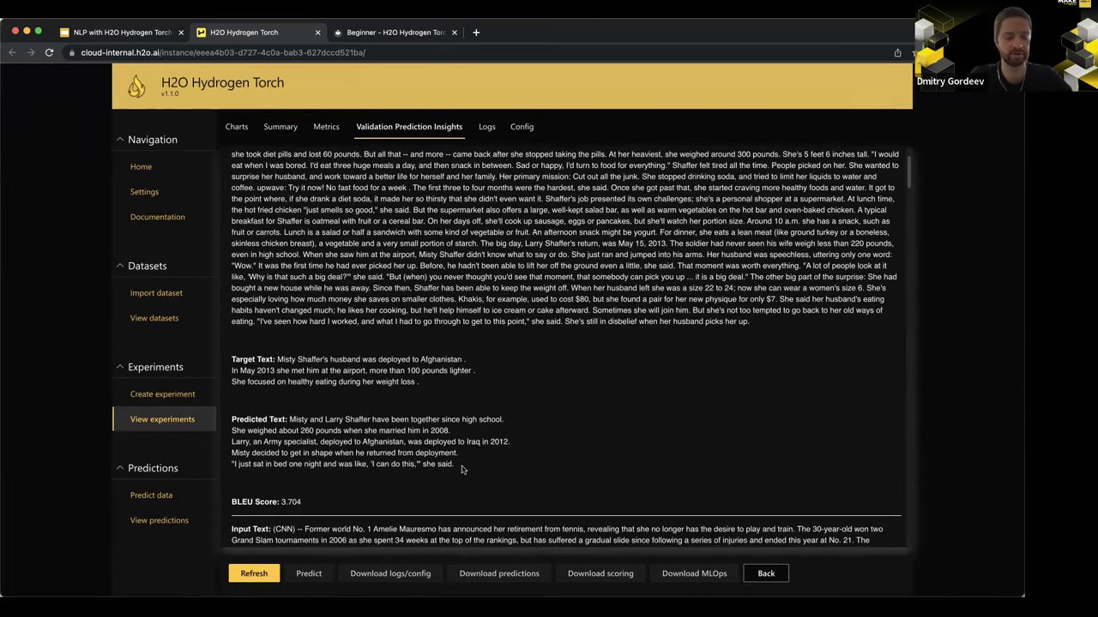
drag(455, 467, 290, 419)
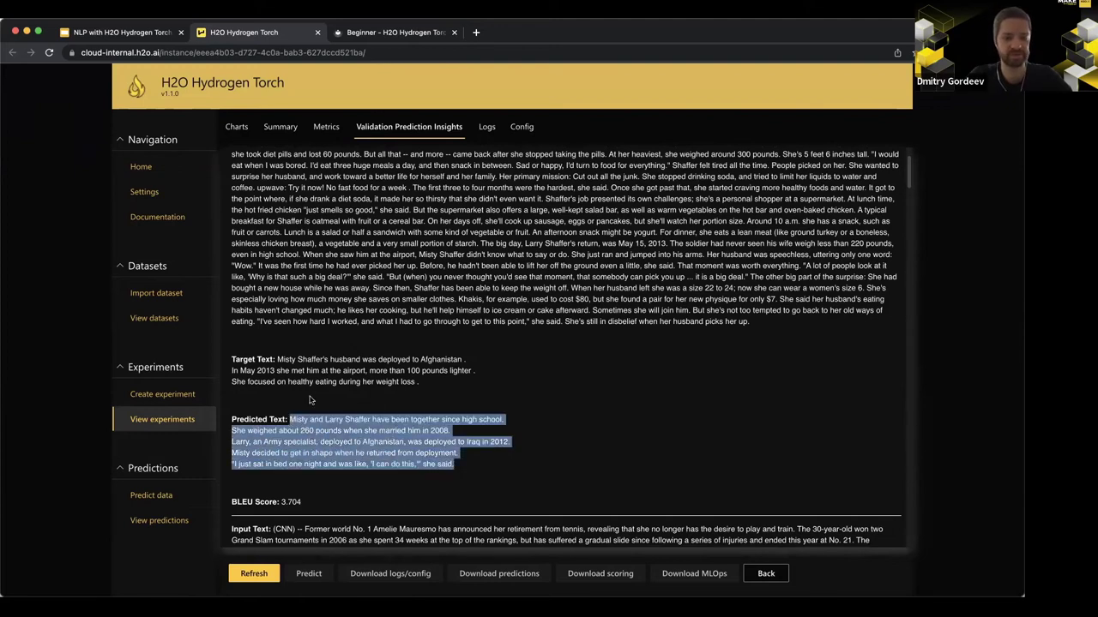
click(311, 401)
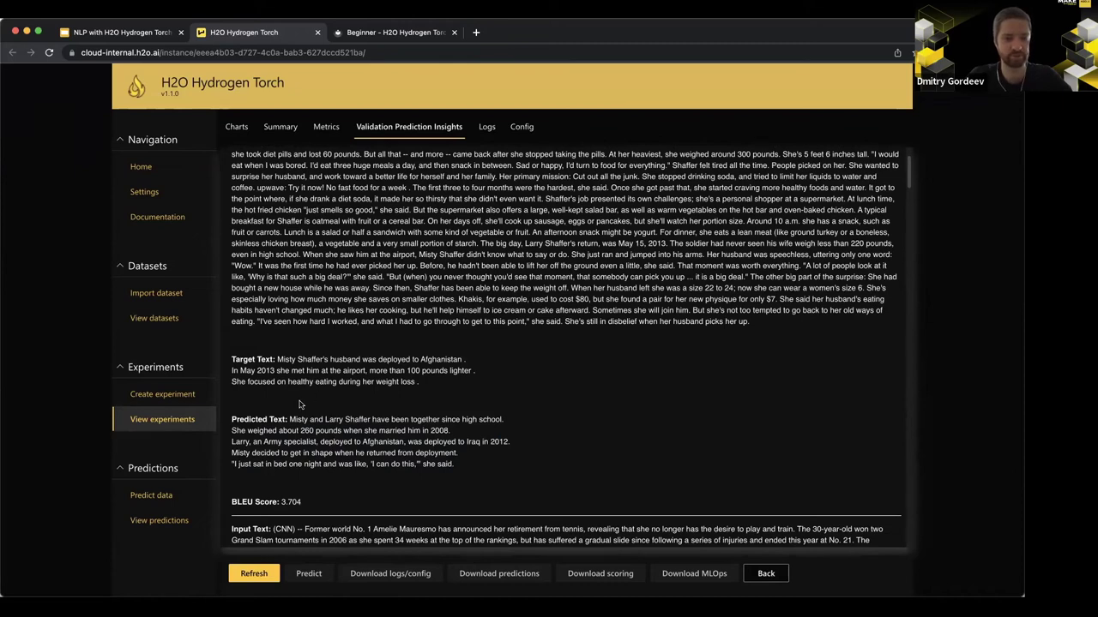
Step: Examine the second random sample about a tennis retirement, comparing its input, target text, predicted text and BLEU score
scroll(299, 404, down, 2)
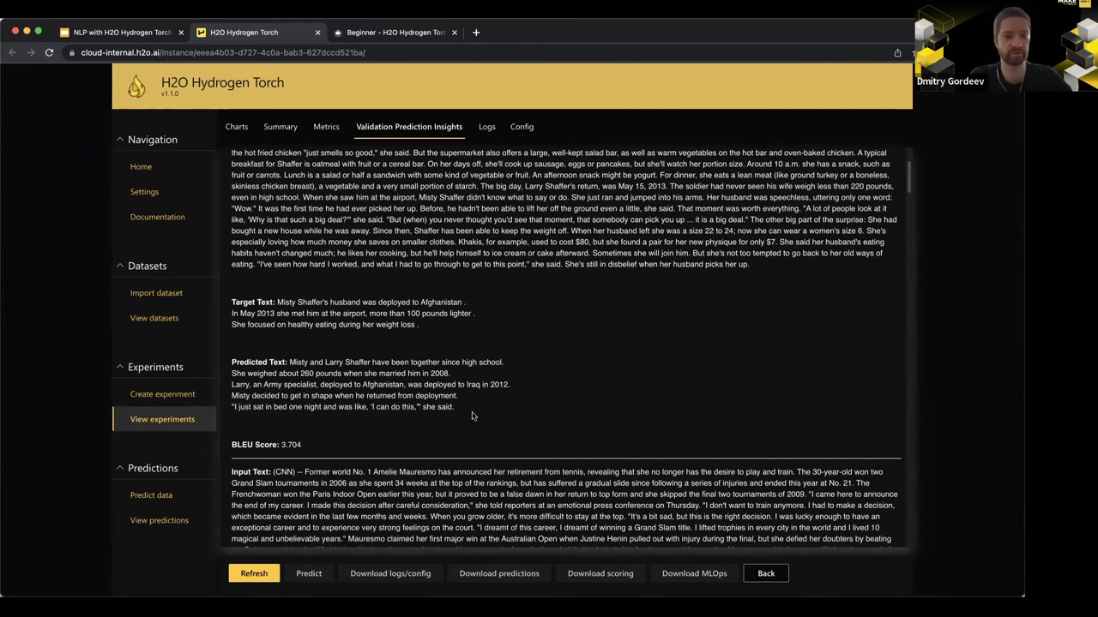
scroll(471, 416, down, 1)
scroll(470, 416, down, 5)
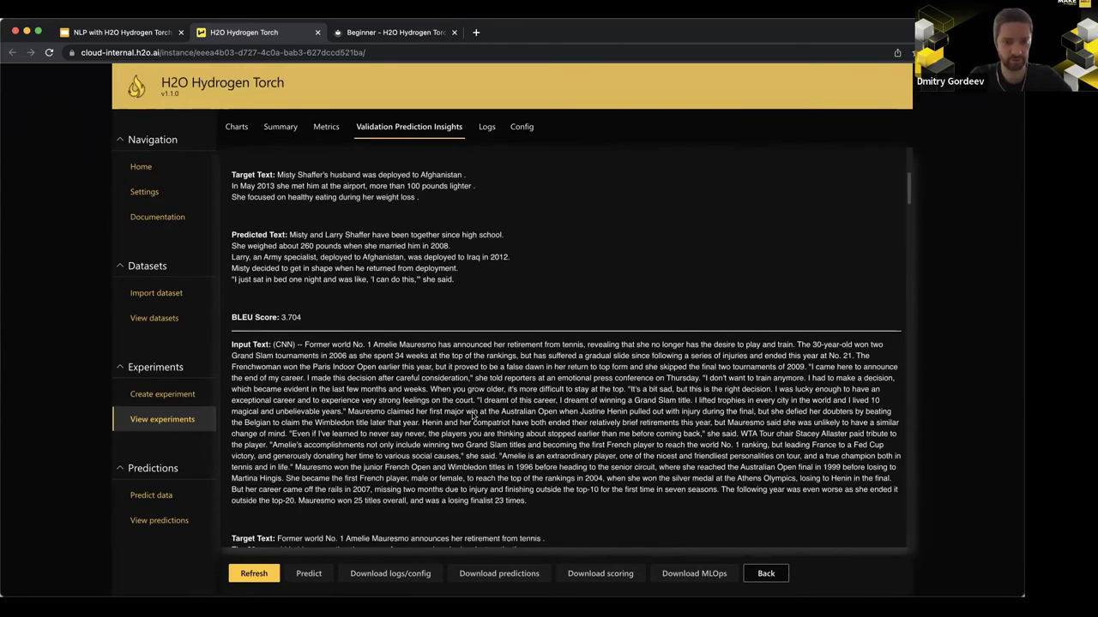
scroll(471, 413, down, 2)
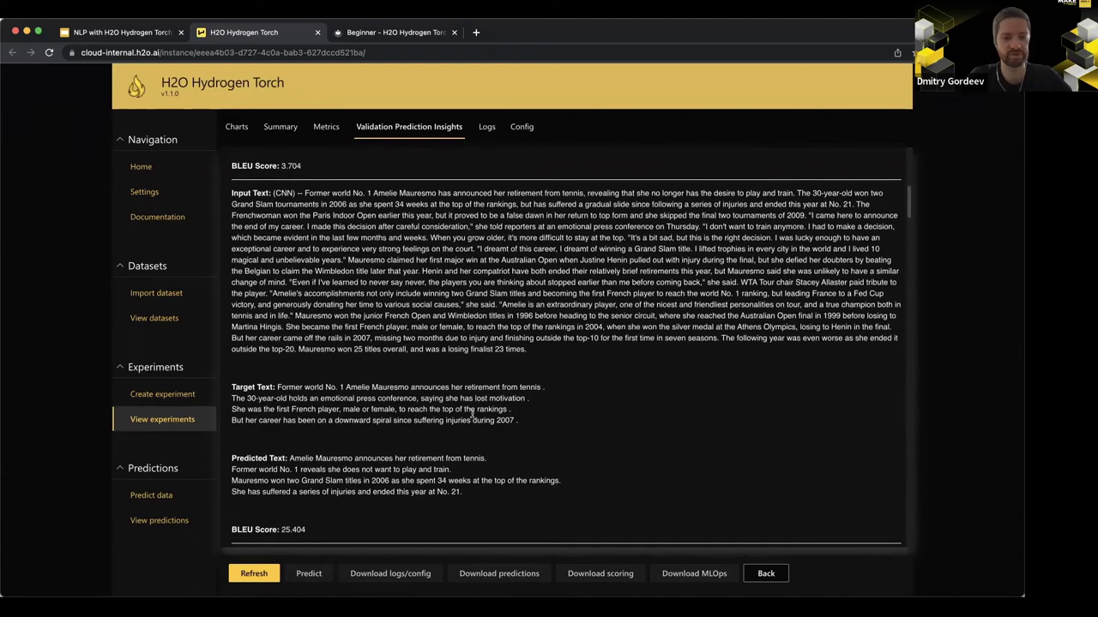
scroll(471, 413, down, 1)
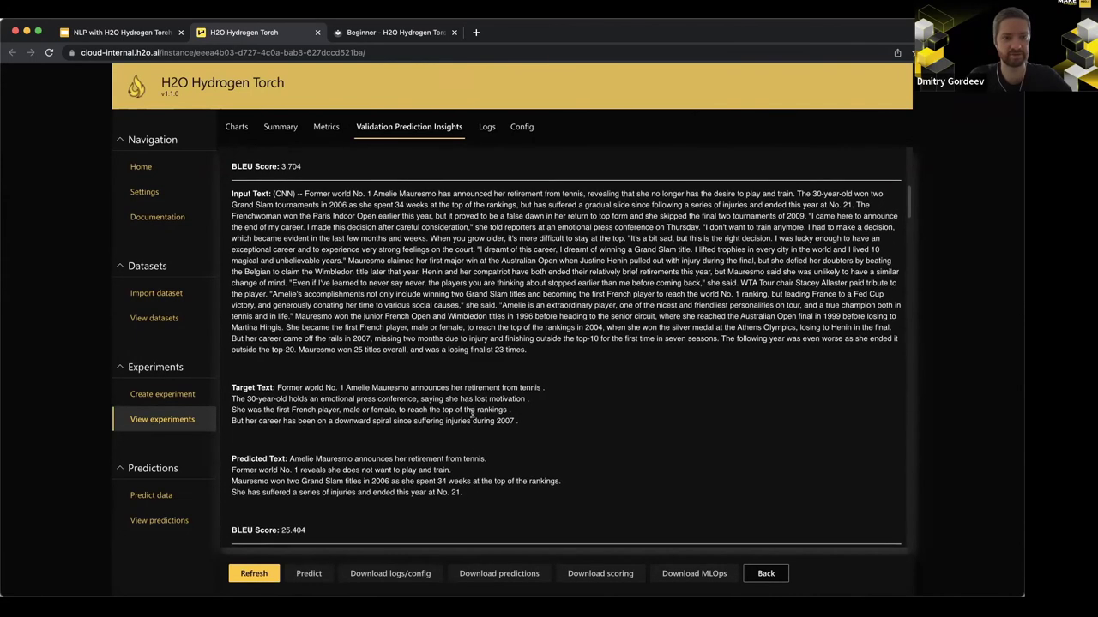
scroll(471, 414, down, 1)
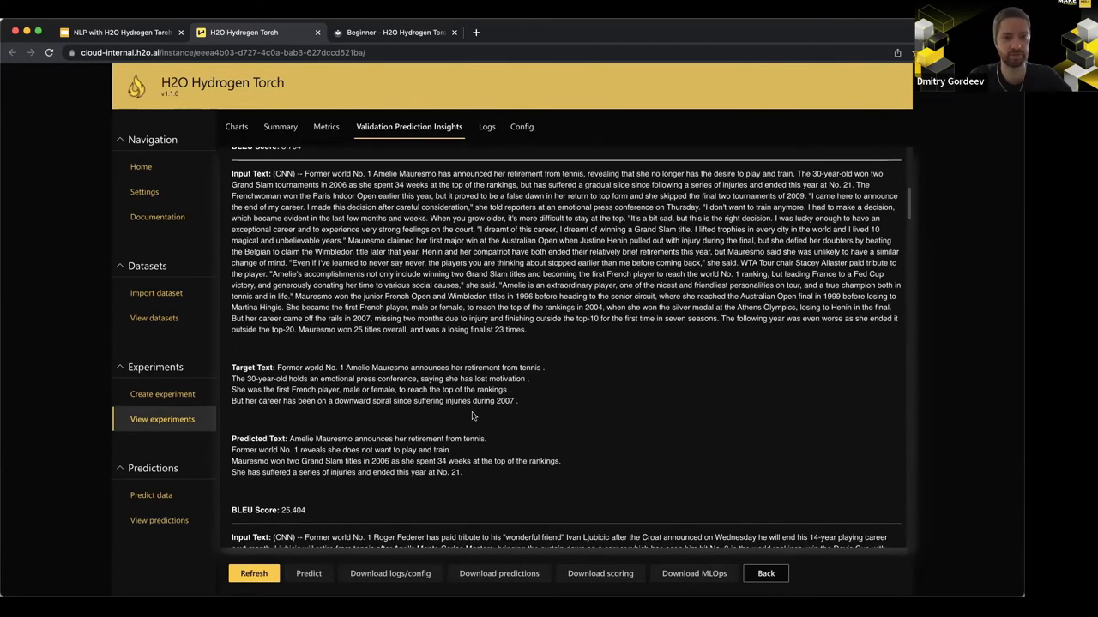
scroll(471, 416, down, 1)
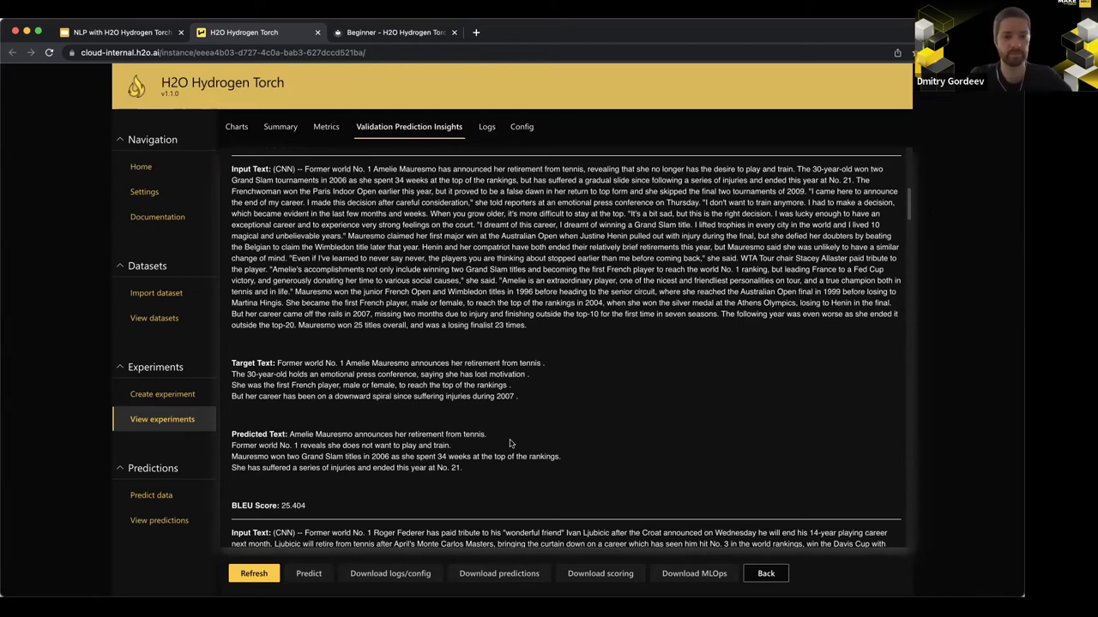
scroll(511, 444, down, 1)
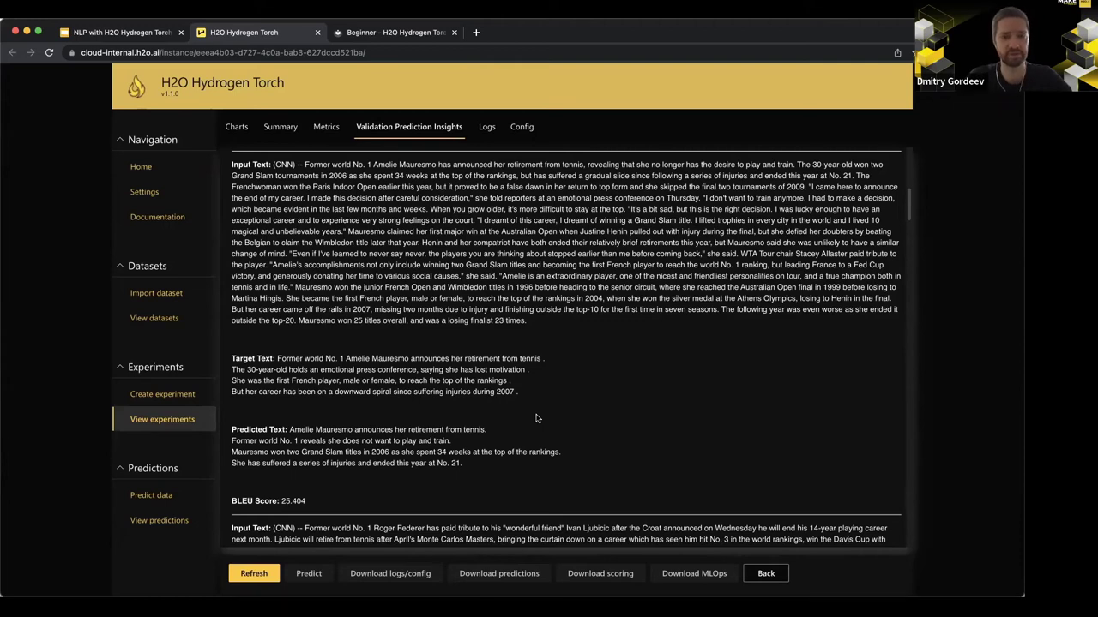
scroll(536, 419, down, 1)
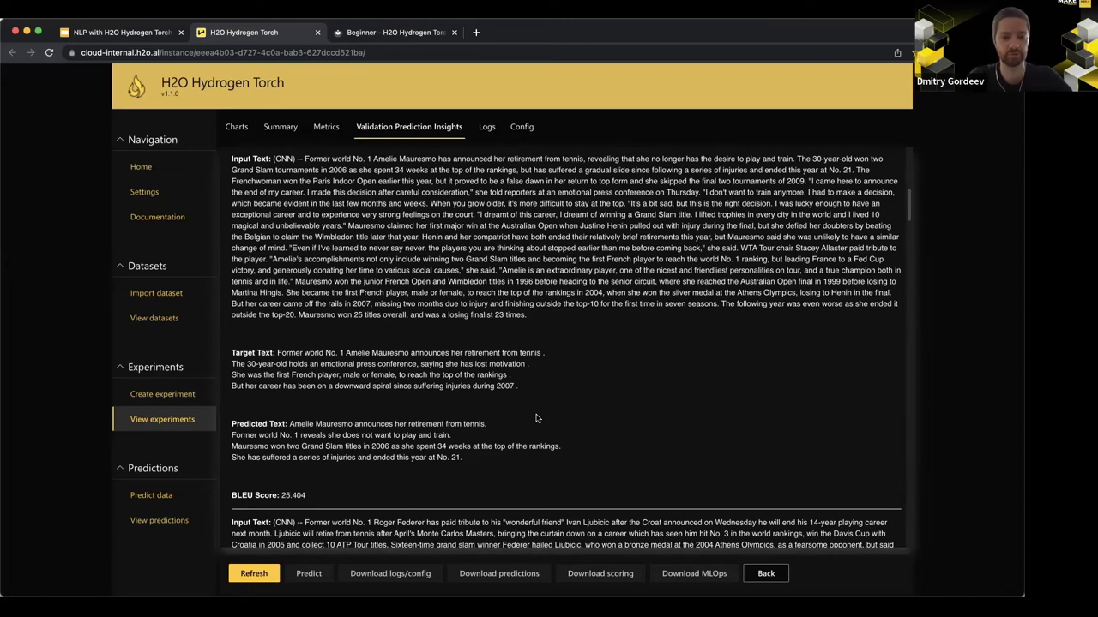
scroll(536, 418, up, 1)
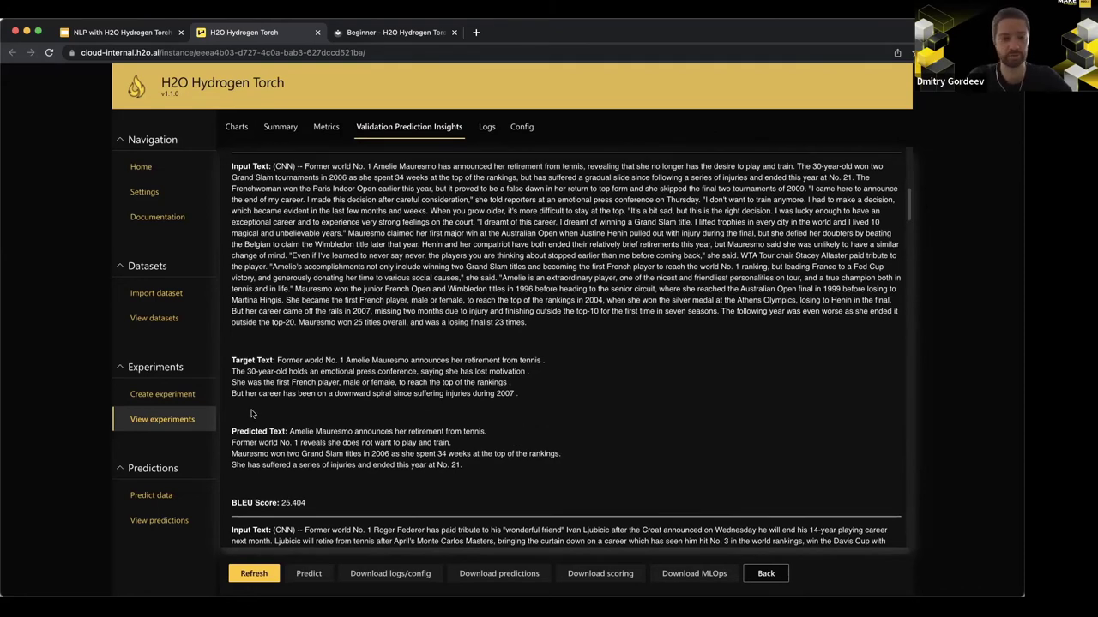
Step: Return to the experiments list and filter it by problem type to show only Text Span Prediction
click(171, 421)
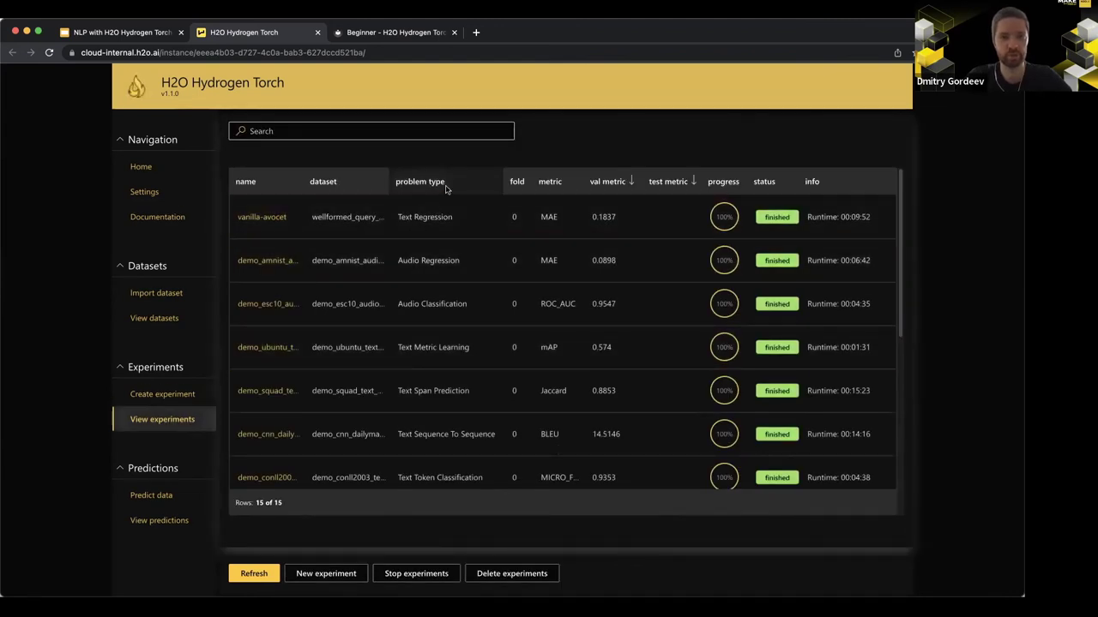
click(444, 192)
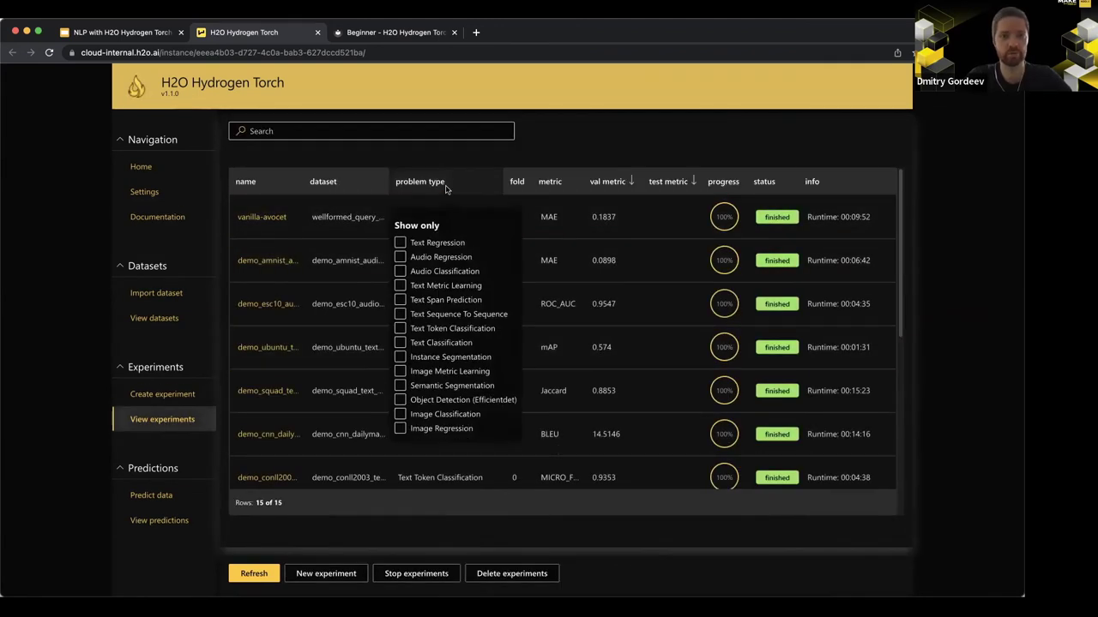
click(416, 304)
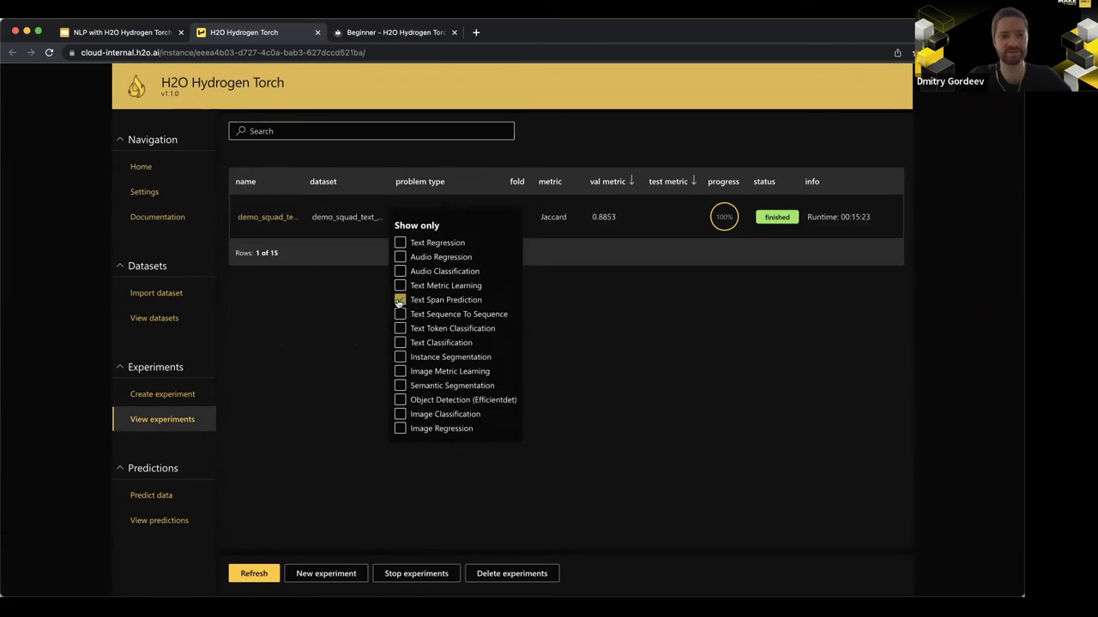
click(307, 323)
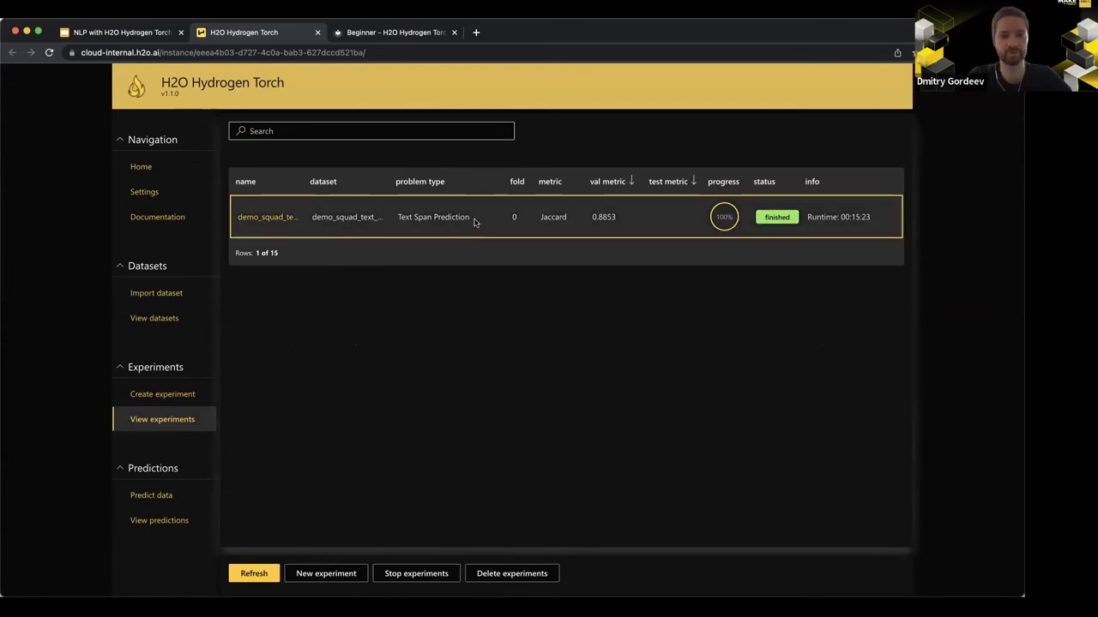
Step: Open the demo SQuAD span prediction experiment and review the questions, answer labels and predicted answers in its random validation samples
click(285, 222)
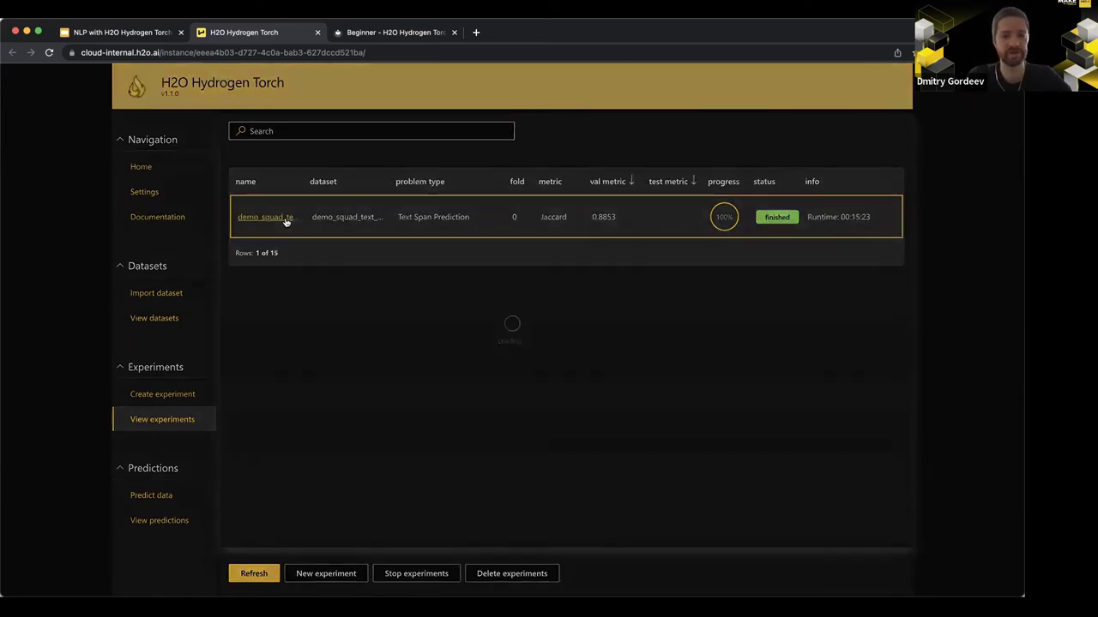
click(397, 127)
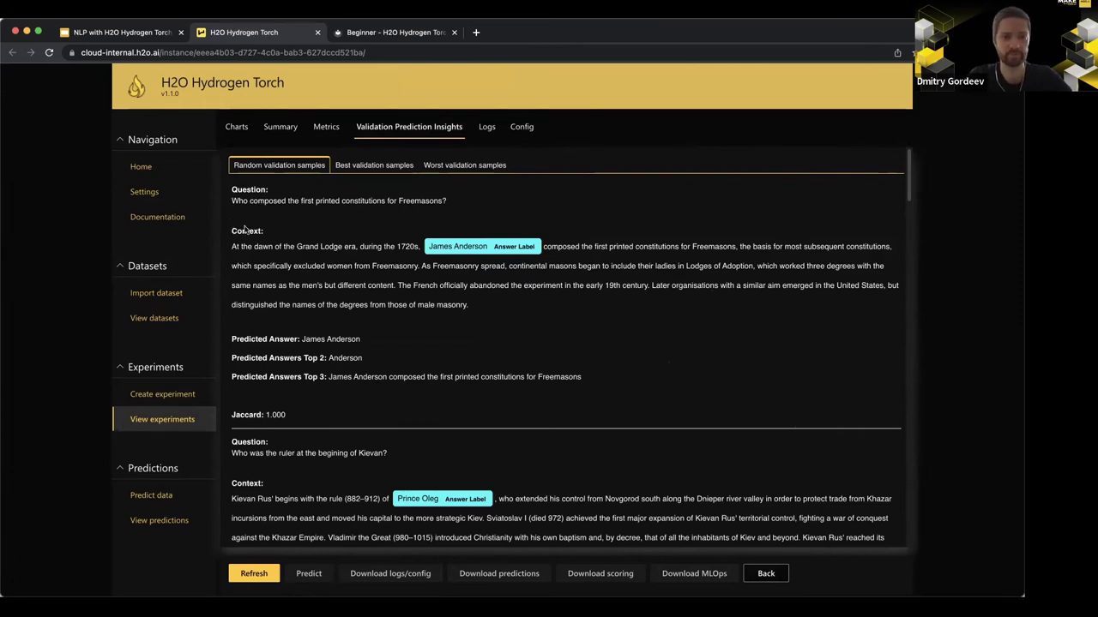
scroll(270, 226, down, 5)
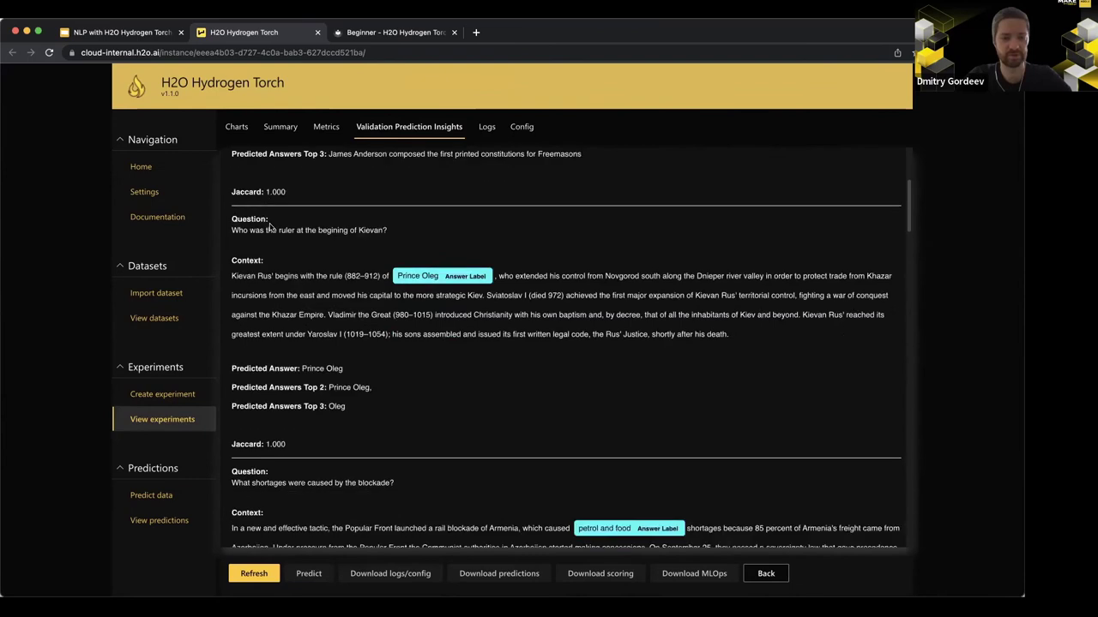
scroll(322, 300, down, 3)
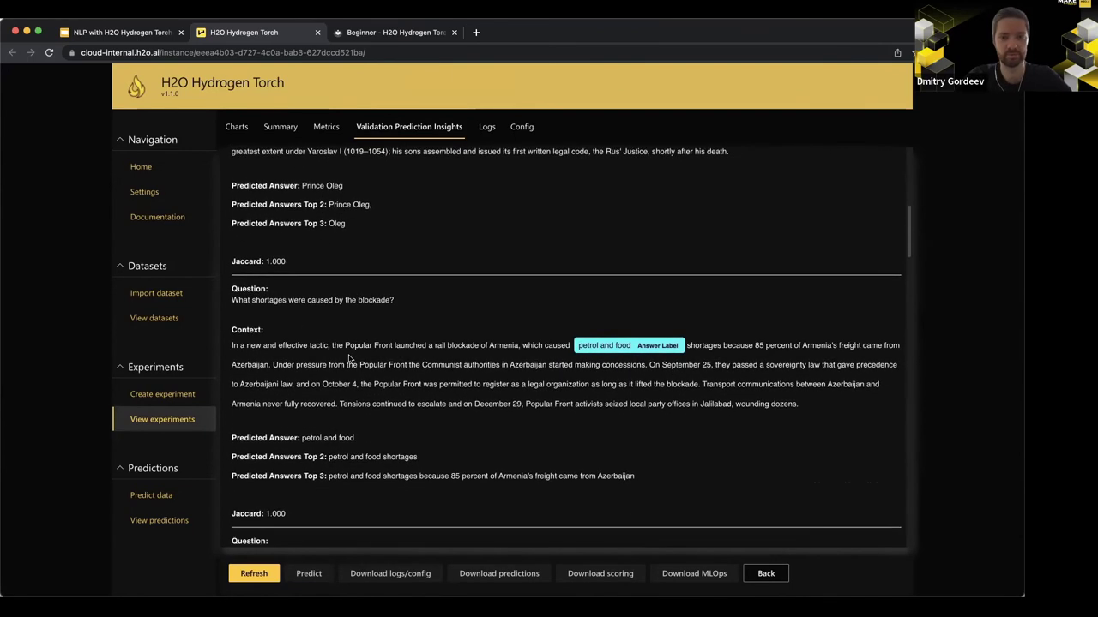
Step: Examine the random sample's question about shortages caused by the blockade and its answer label in the context
scroll(336, 345, down, 1)
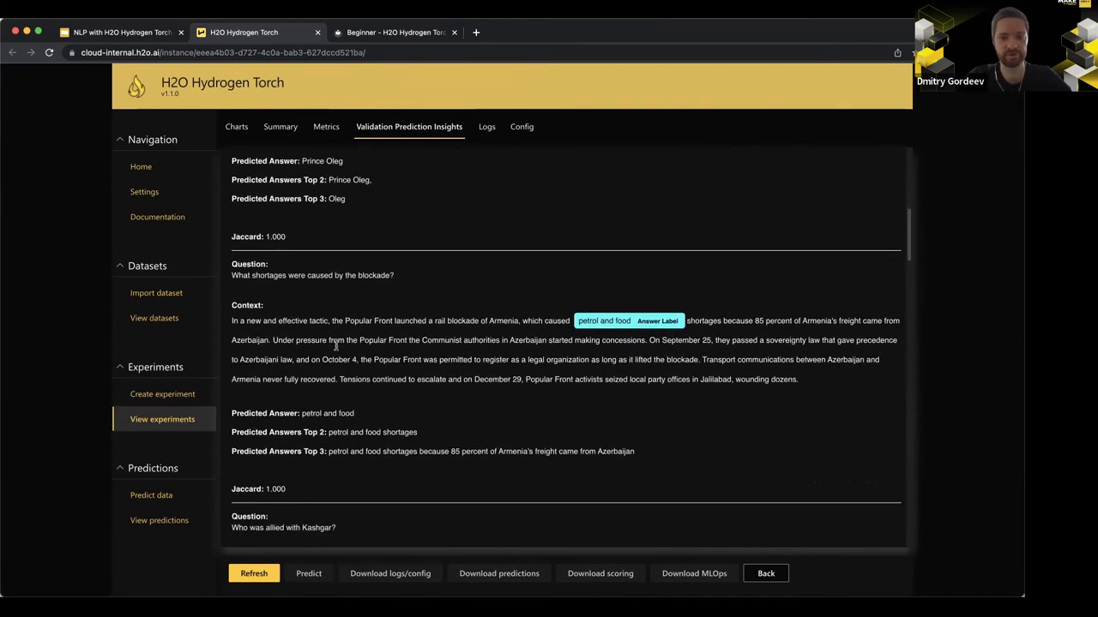
scroll(337, 295, down, 1)
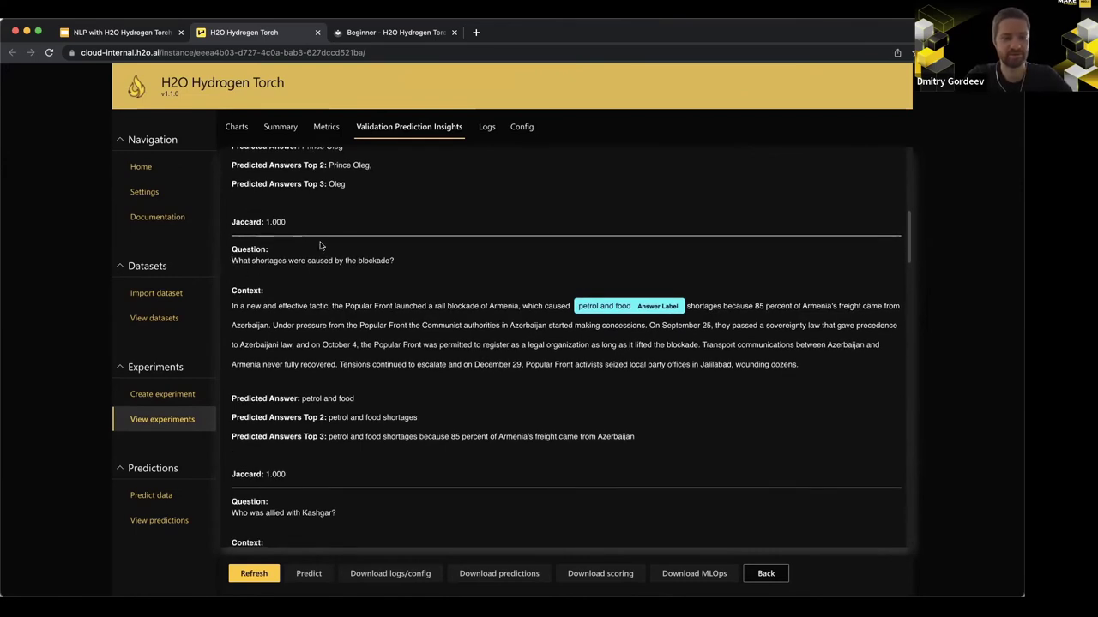
scroll(318, 245, down, 1)
scroll(311, 266, up, 1)
drag(230, 260, 398, 262)
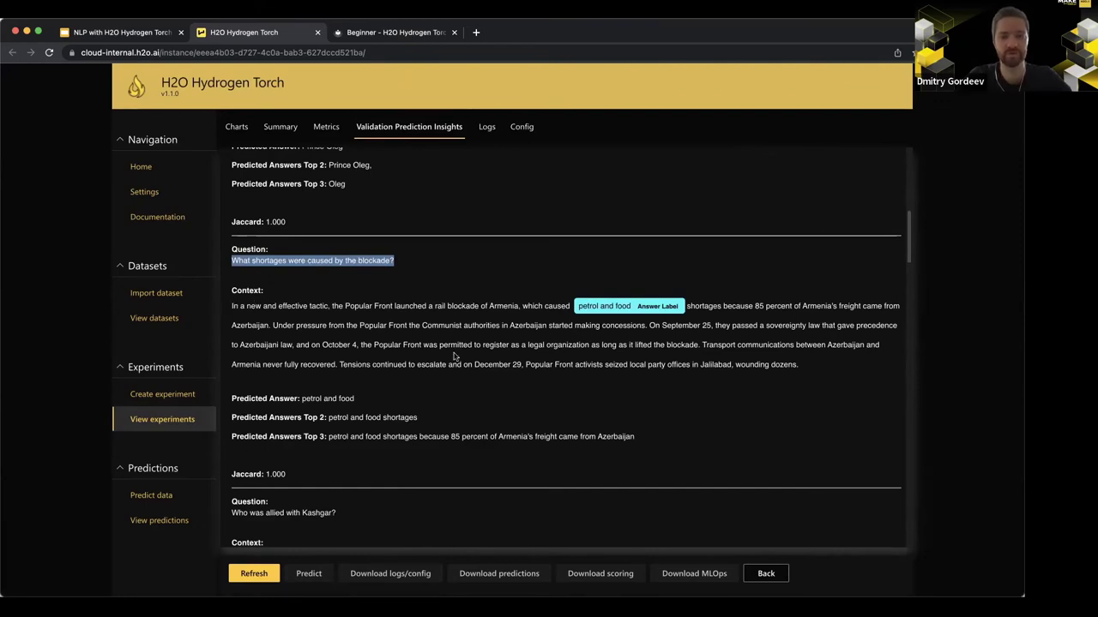
drag(632, 306, 577, 313)
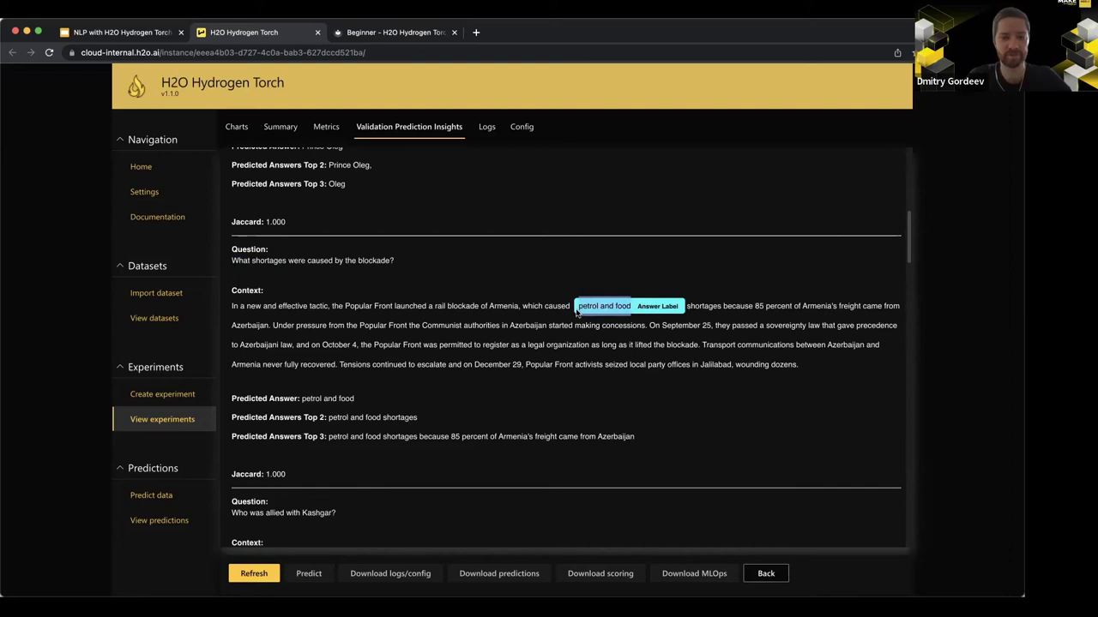
click(394, 389)
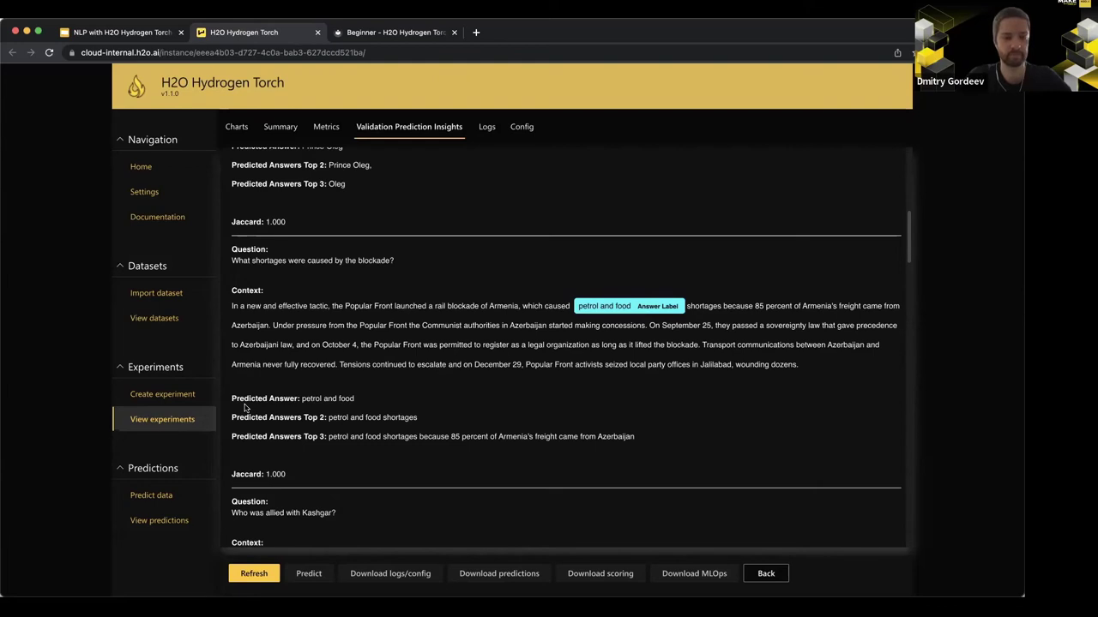
Step: Compare the top three predicted answers for the blockade question with the question and the labelled answer
drag(299, 398, 353, 397)
click(433, 412)
drag(427, 419, 442, 439)
click(636, 435)
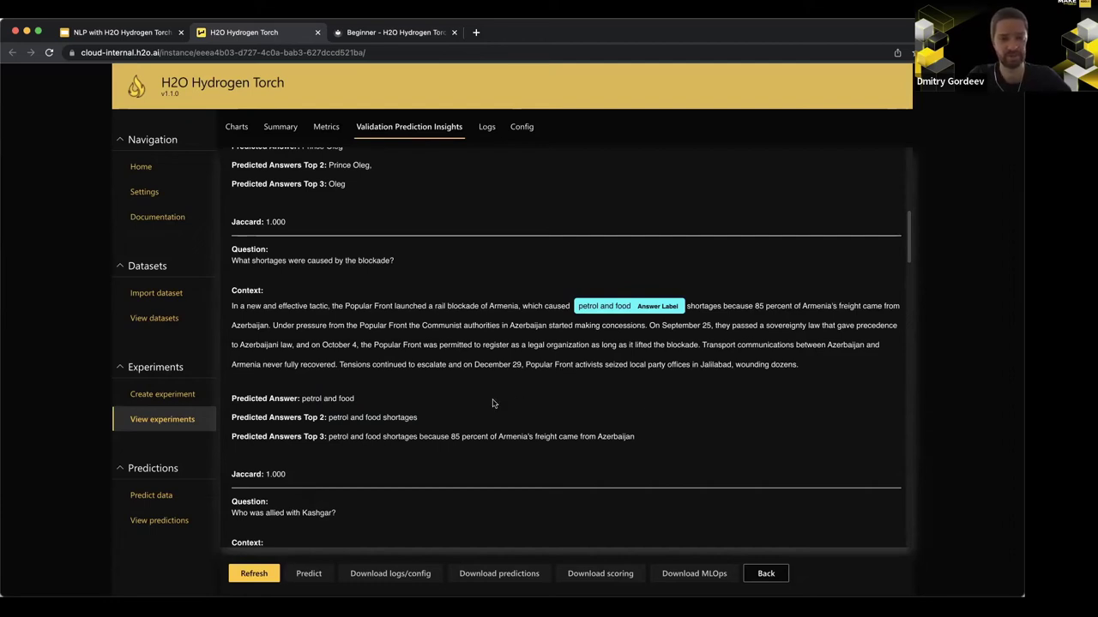
scroll(446, 408, up, 1)
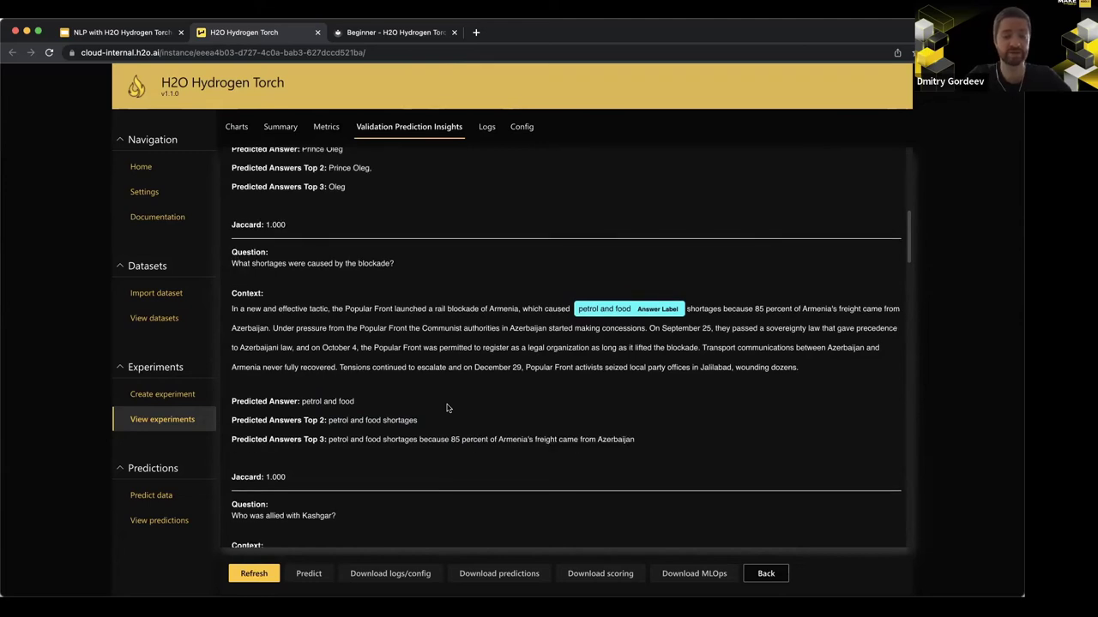
drag(400, 266, 232, 261)
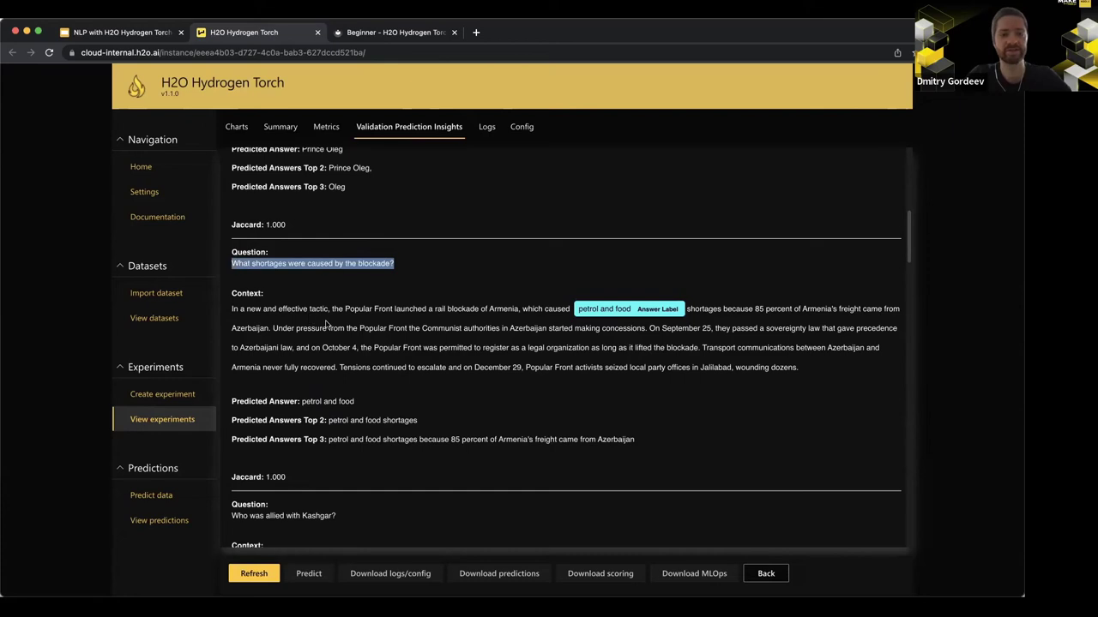
click(509, 306)
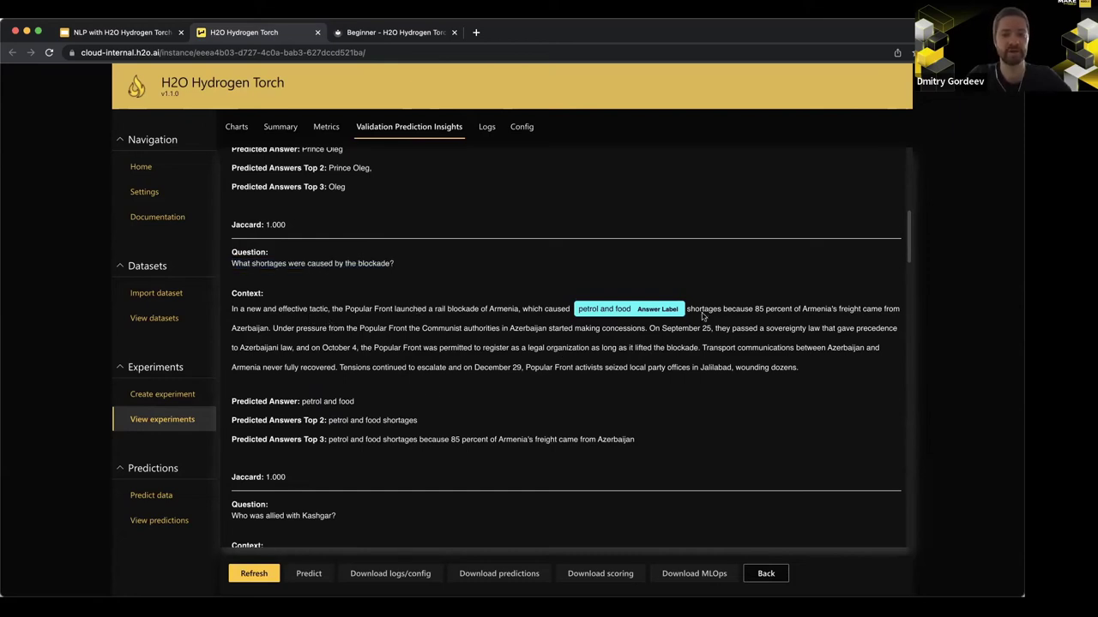
Step: Skim the following random samples about Kashgar's ally and Europe's universities, then return to the start of the samples
scroll(526, 412, down, 3)
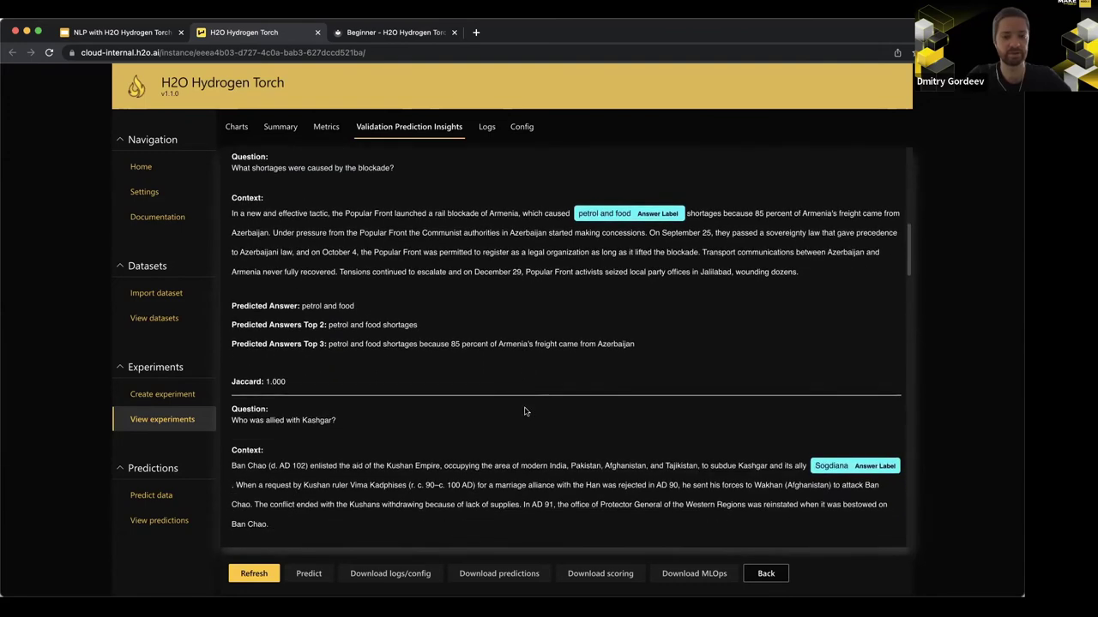
scroll(525, 411, down, 3)
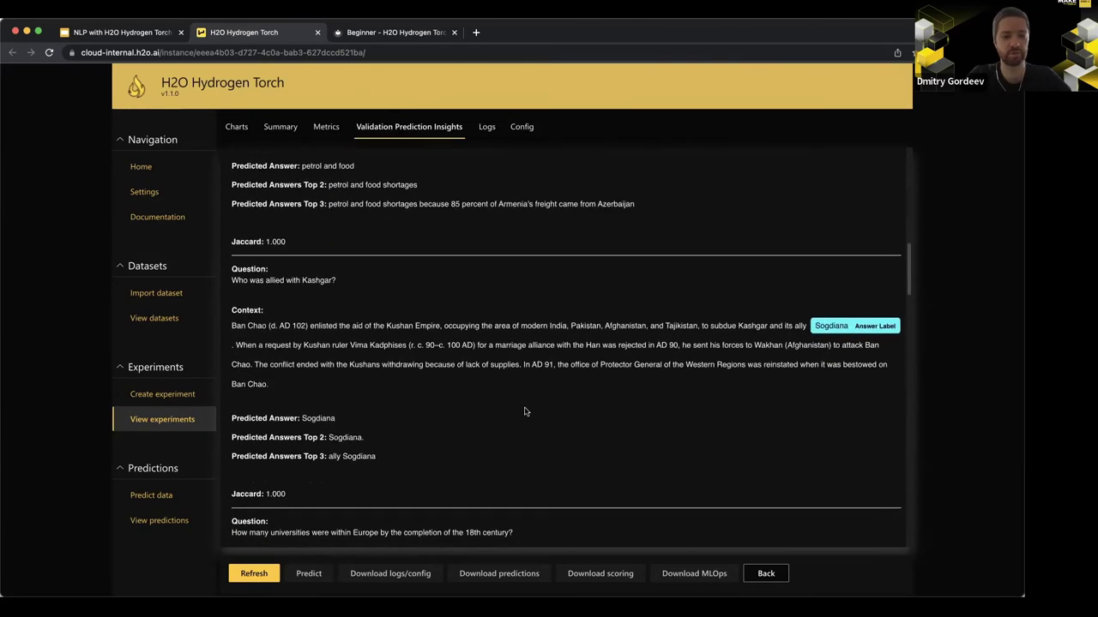
scroll(450, 415, down, 5)
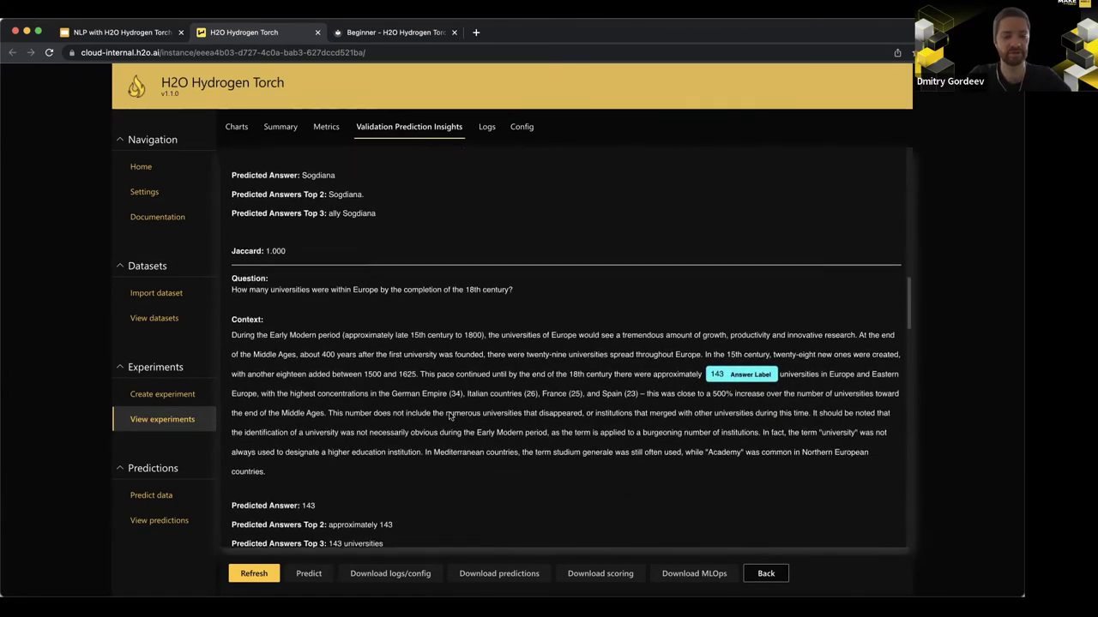
scroll(449, 416, up, 10)
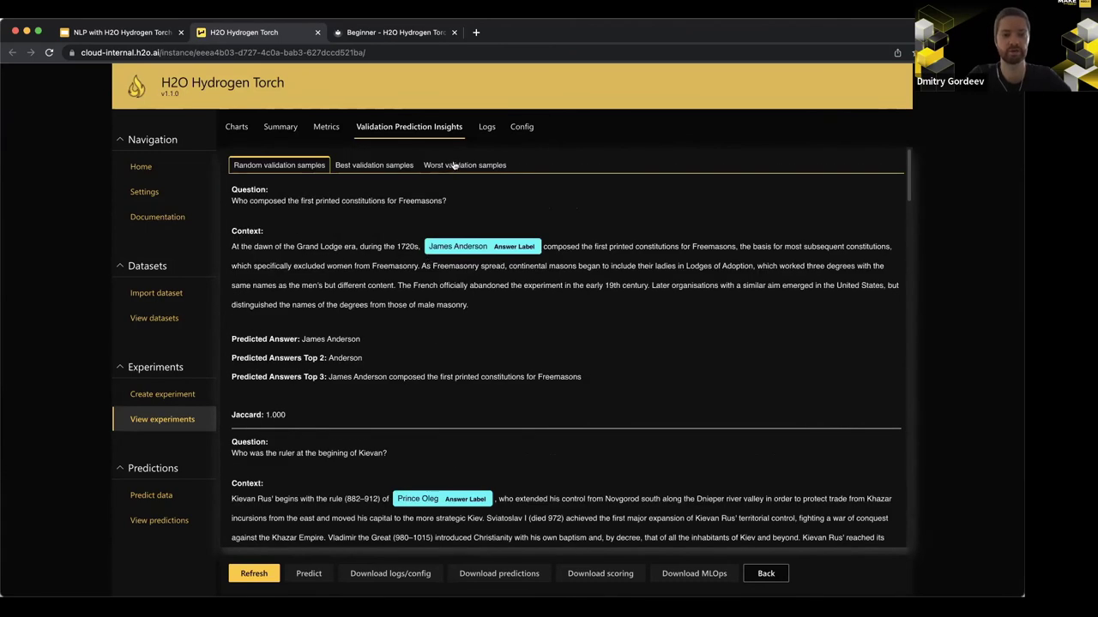
Step: Show the worst validation samples and compare the answer label with the predicted answer for the sea level rise question
click(452, 168)
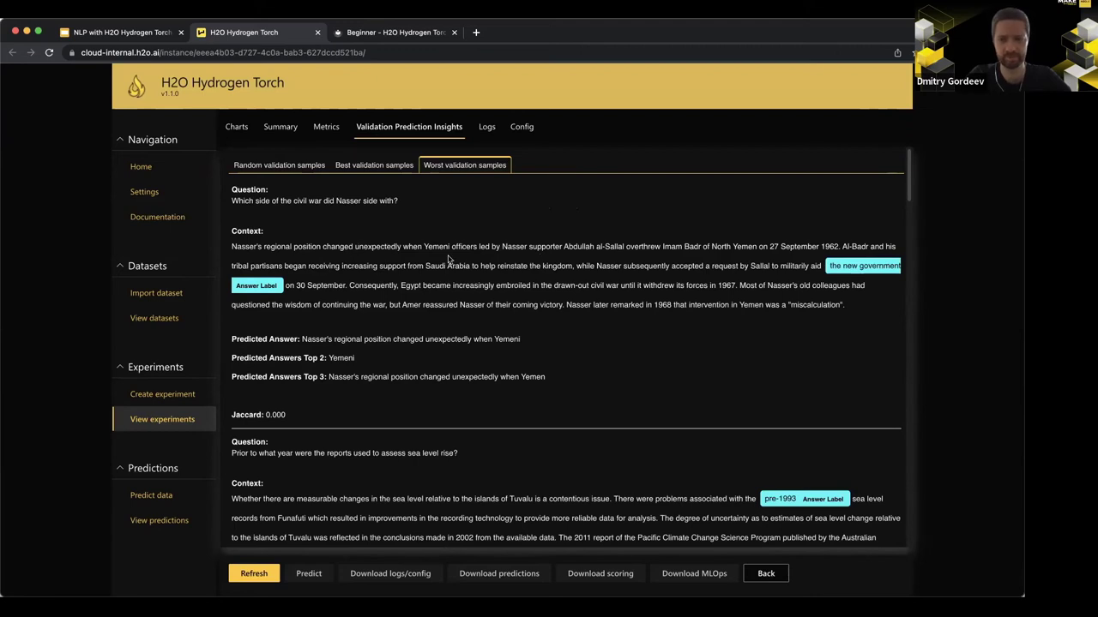
scroll(448, 259, down, 2)
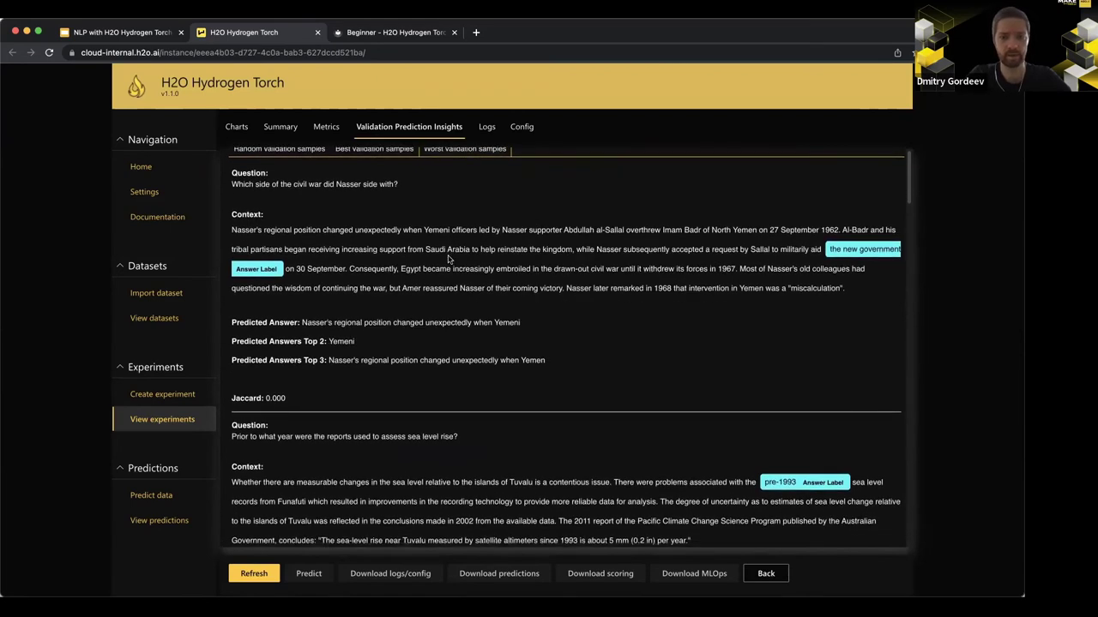
scroll(448, 259, down, 2)
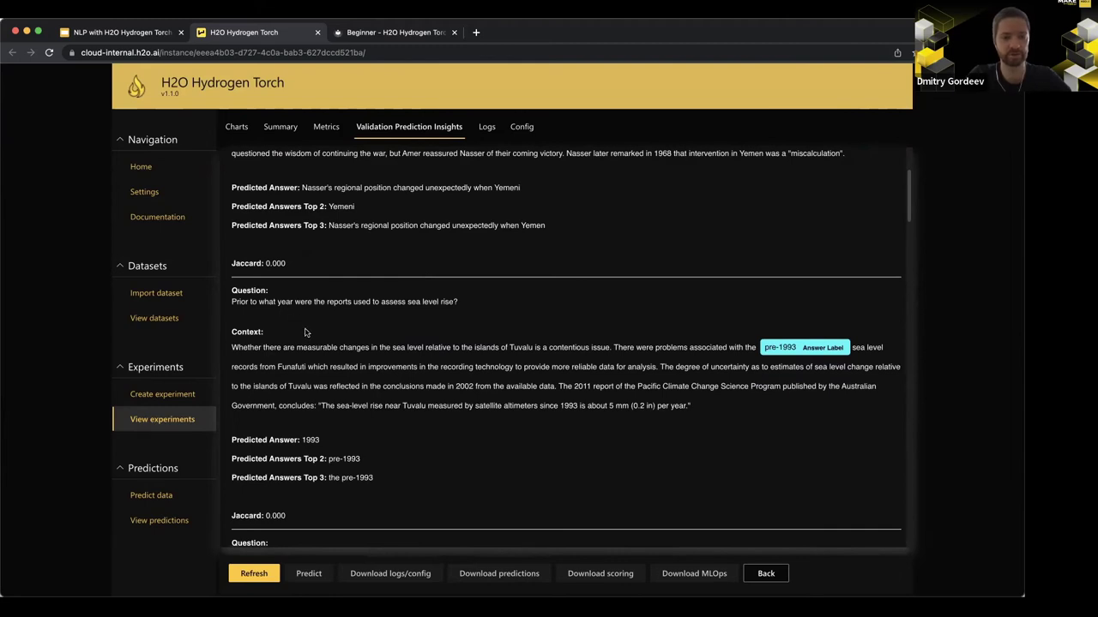
scroll(306, 331, down, 1)
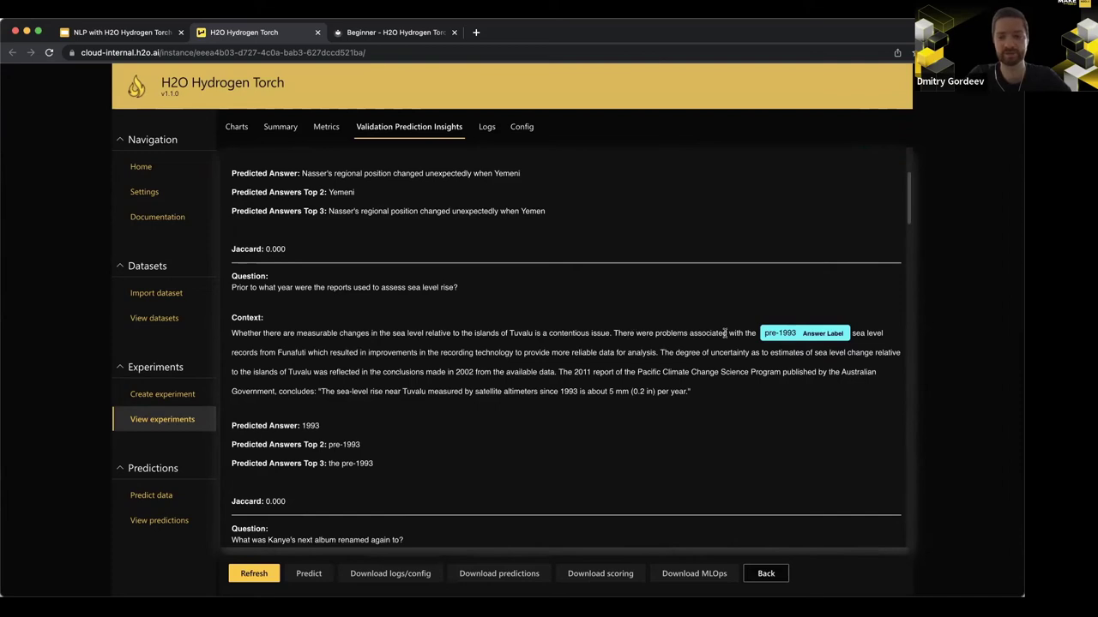
drag(765, 336, 798, 336)
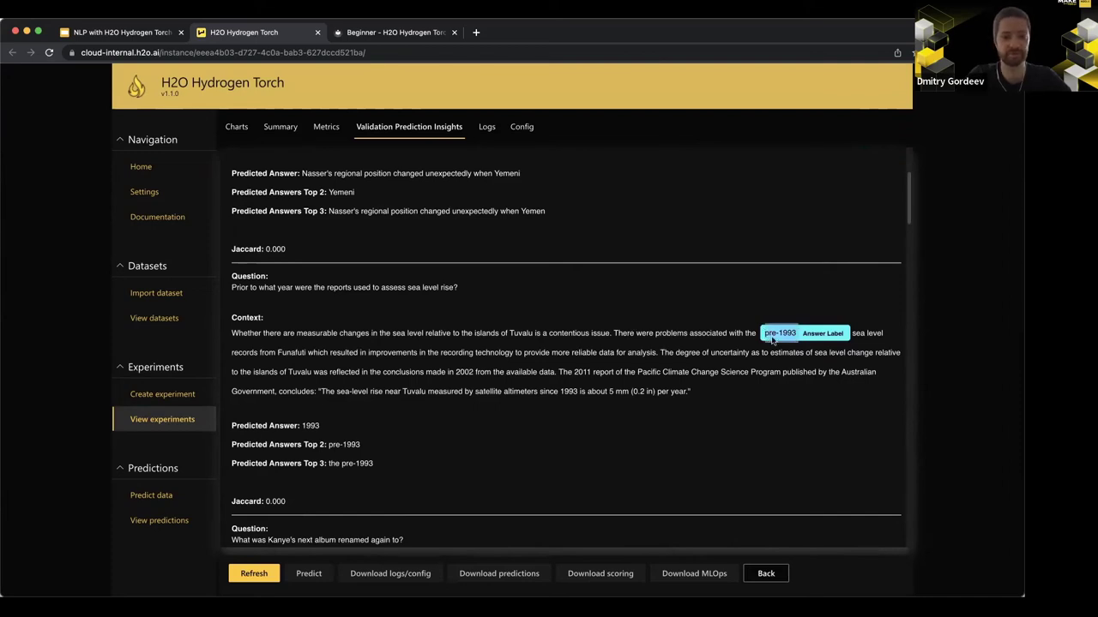
double_click(310, 426)
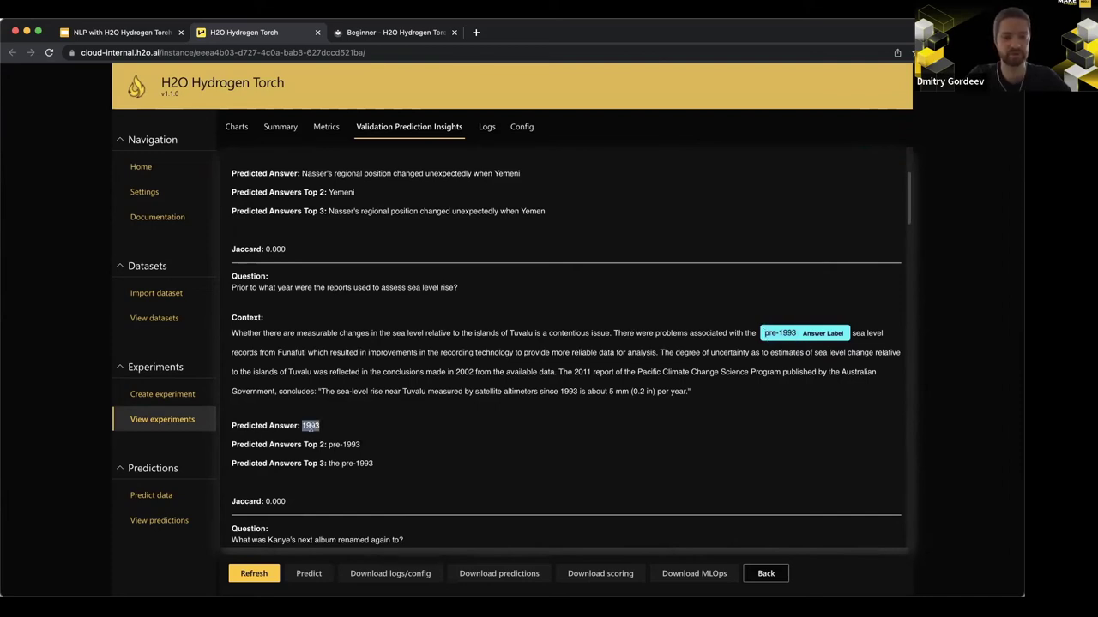
Step: Examine the worst sample about Kanye's renamed album, comparing its context, answer label and predicted answers, then revisit the sea level sample
scroll(425, 419, down, 3)
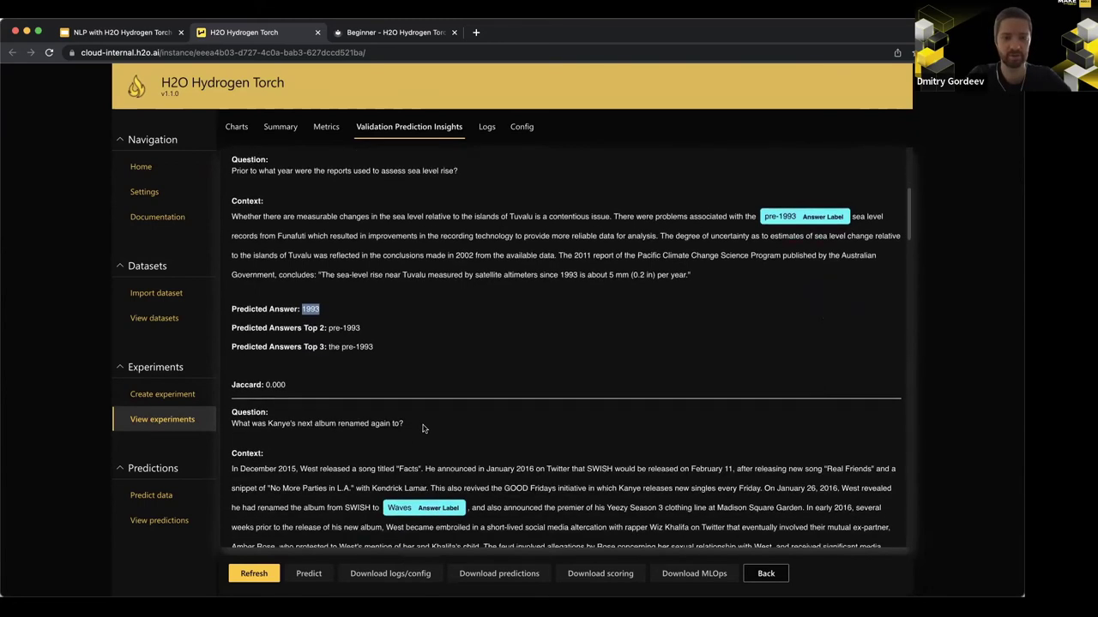
scroll(423, 426, down, 2)
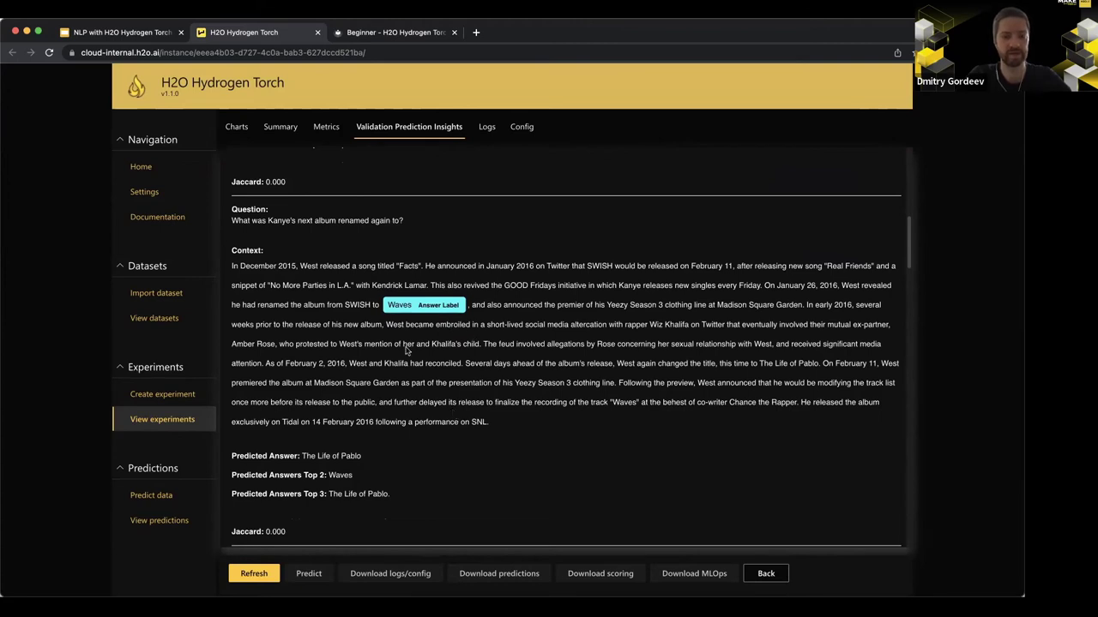
scroll(406, 350, down, 1)
scroll(407, 350, down, 2)
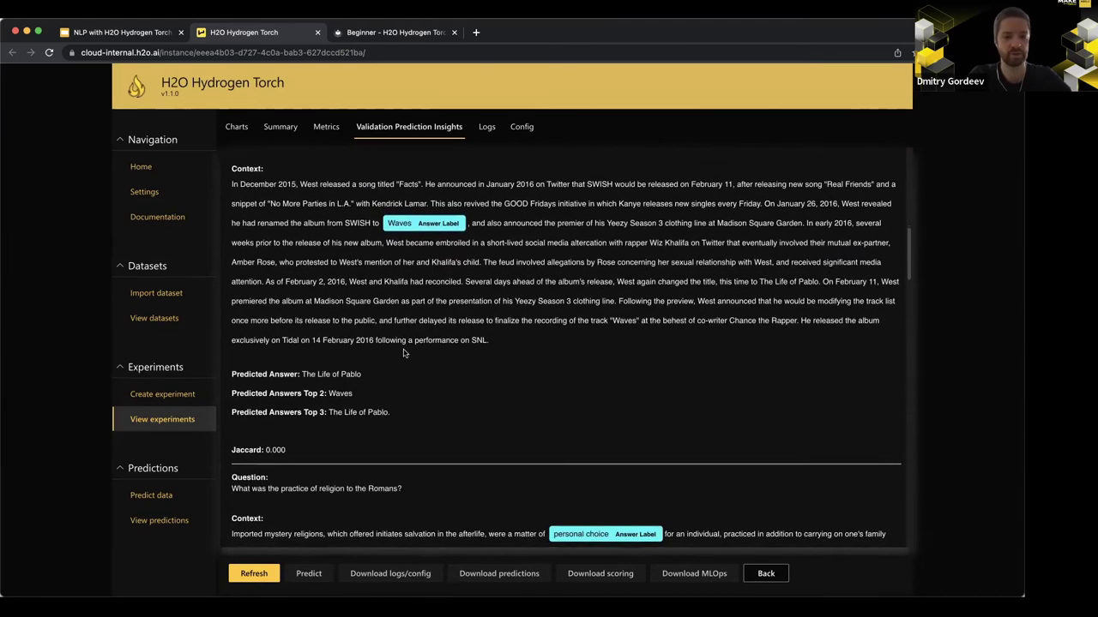
scroll(406, 350, up, 3)
scroll(405, 352, up, 1)
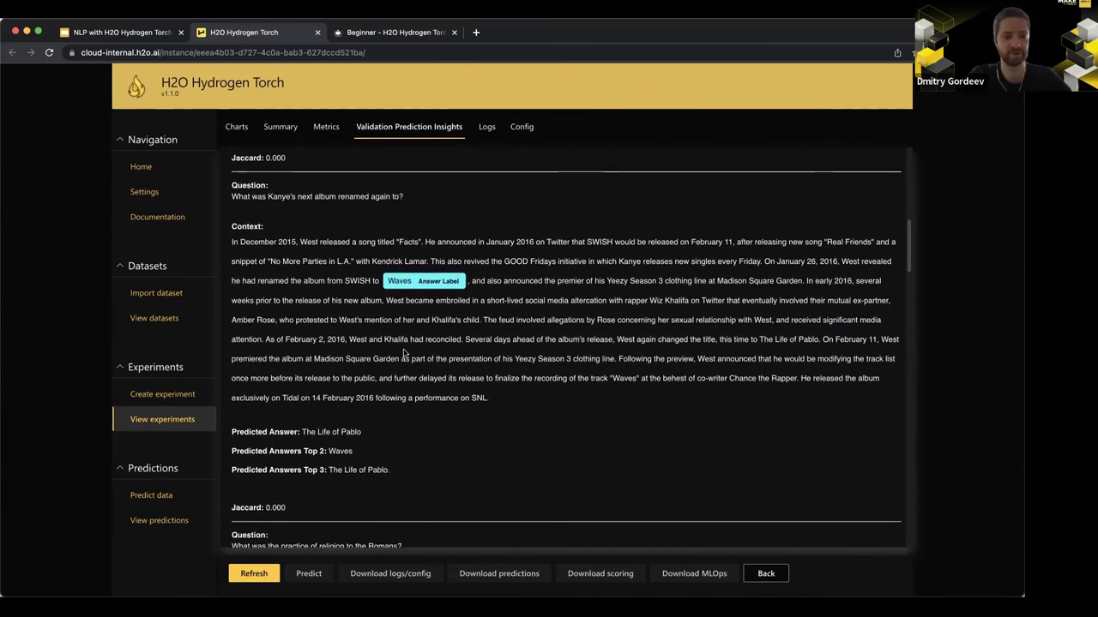
scroll(405, 351, down, 1)
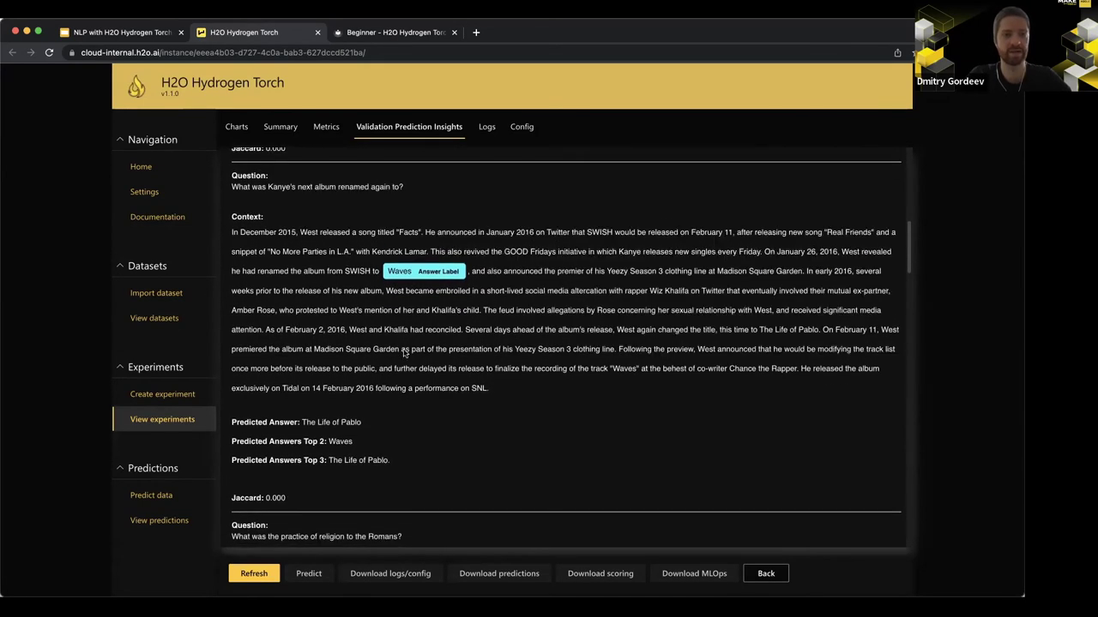
scroll(402, 350, down, 1)
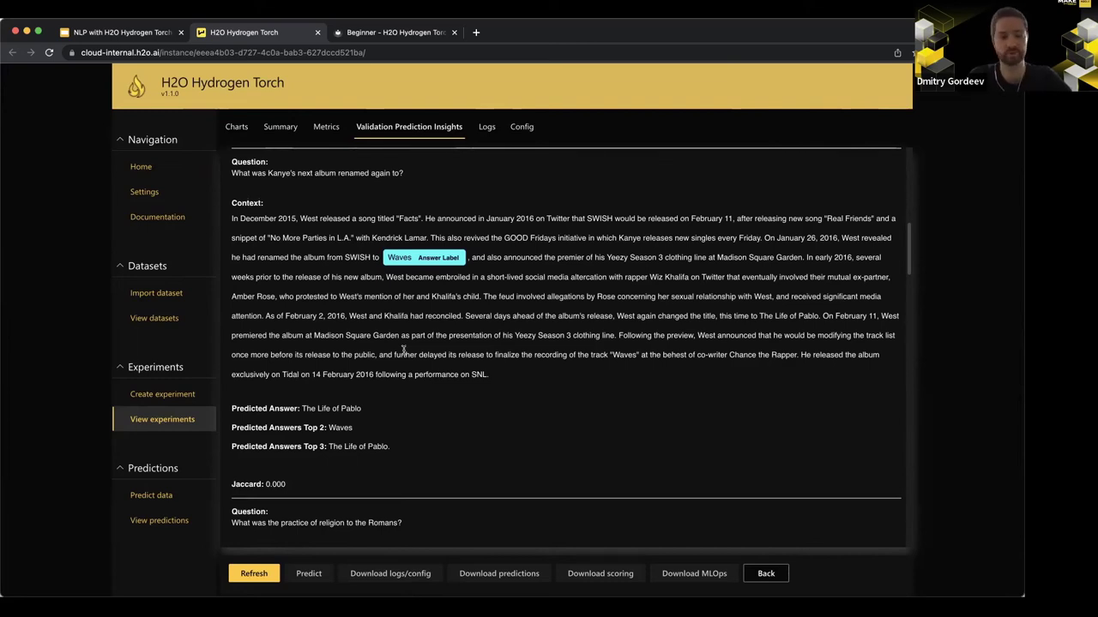
scroll(403, 348, down, 1)
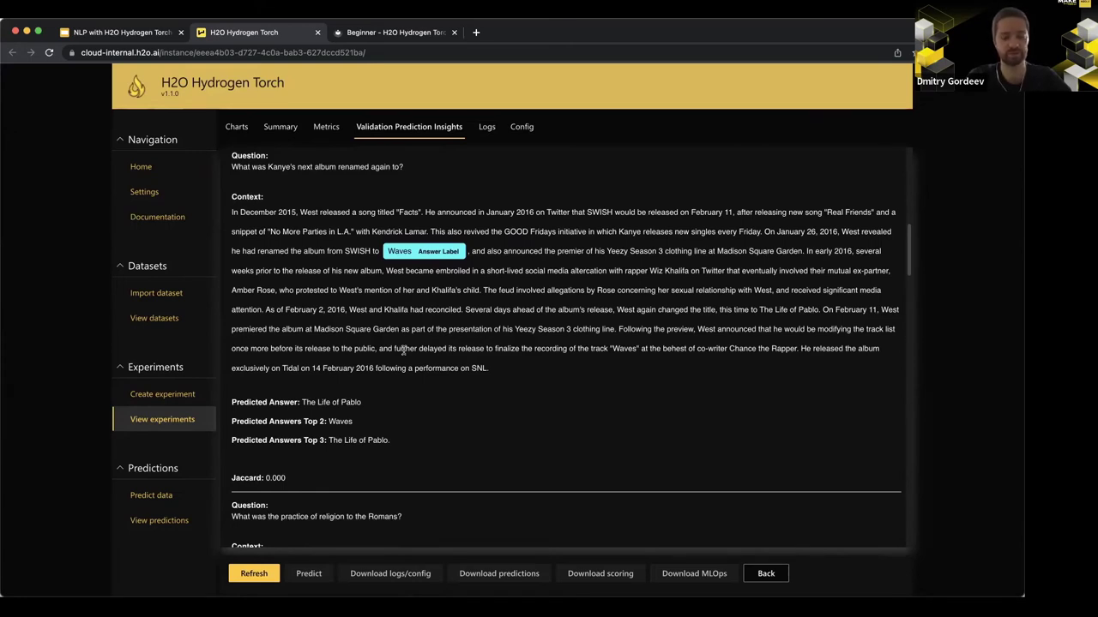
scroll(403, 349, up, 1)
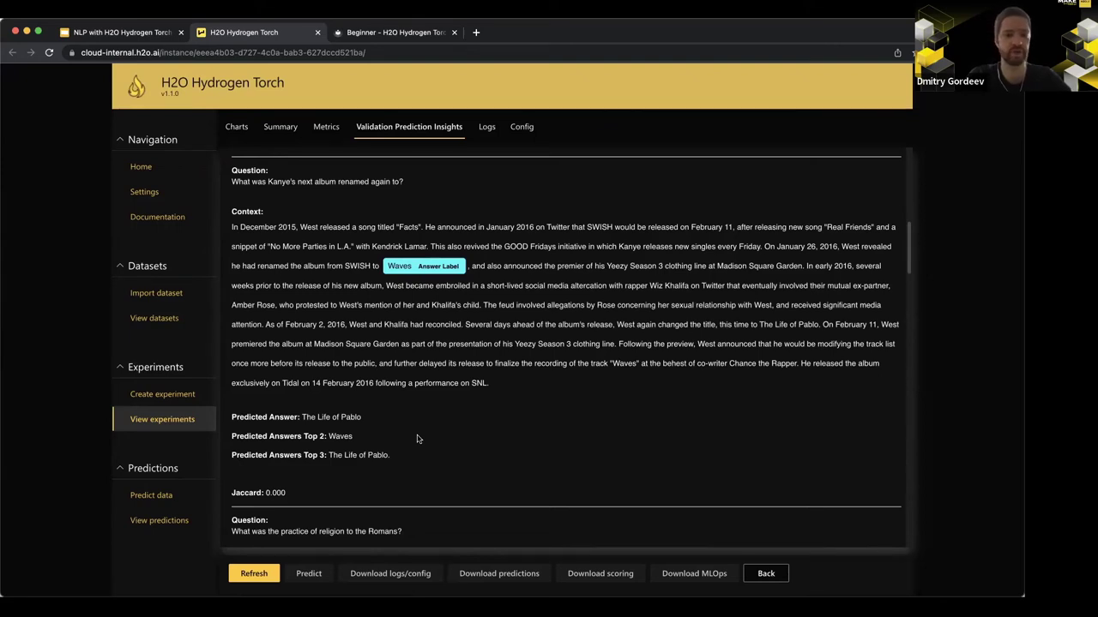
scroll(418, 439, up, 5)
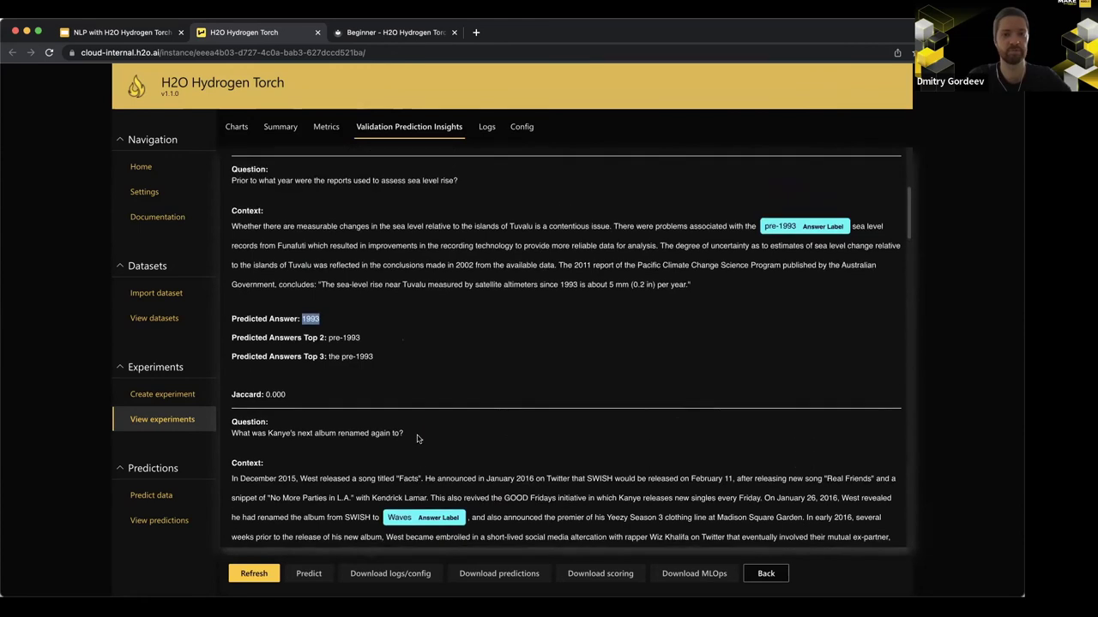
scroll(418, 439, up, 1)
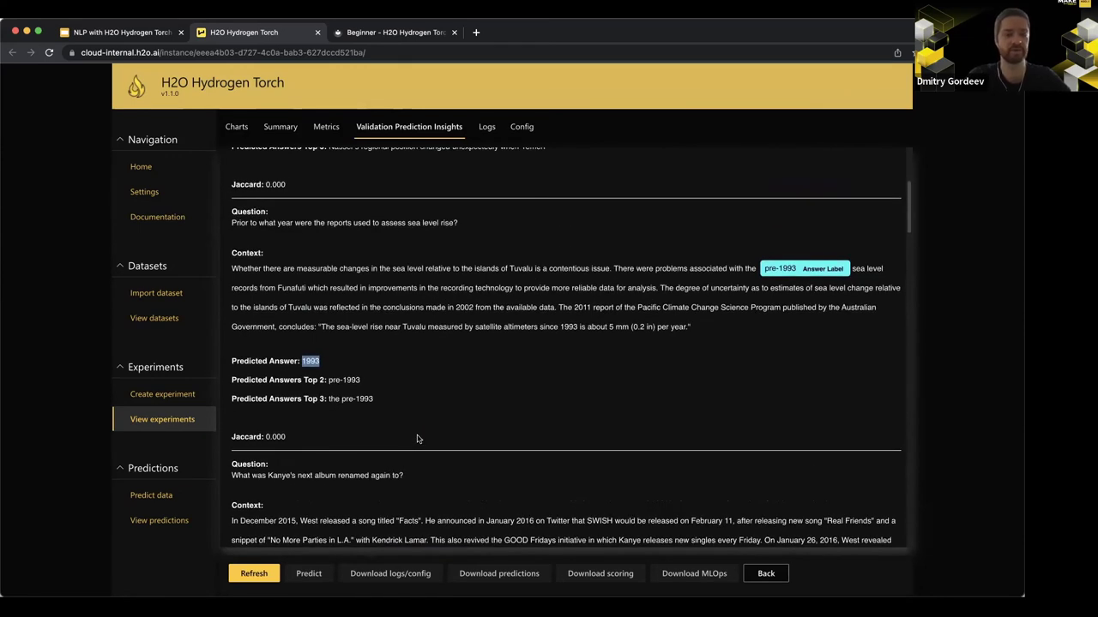
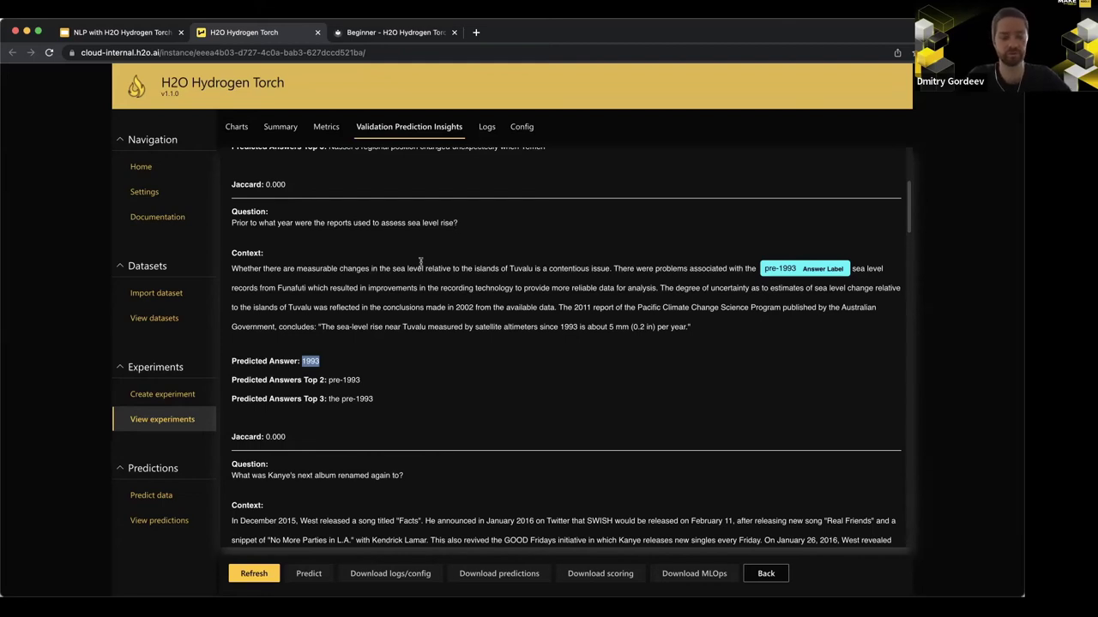
Step: Return to the experiments list, open the vanilla-avocet experiment and inspect its validation MAE chart
click(168, 423)
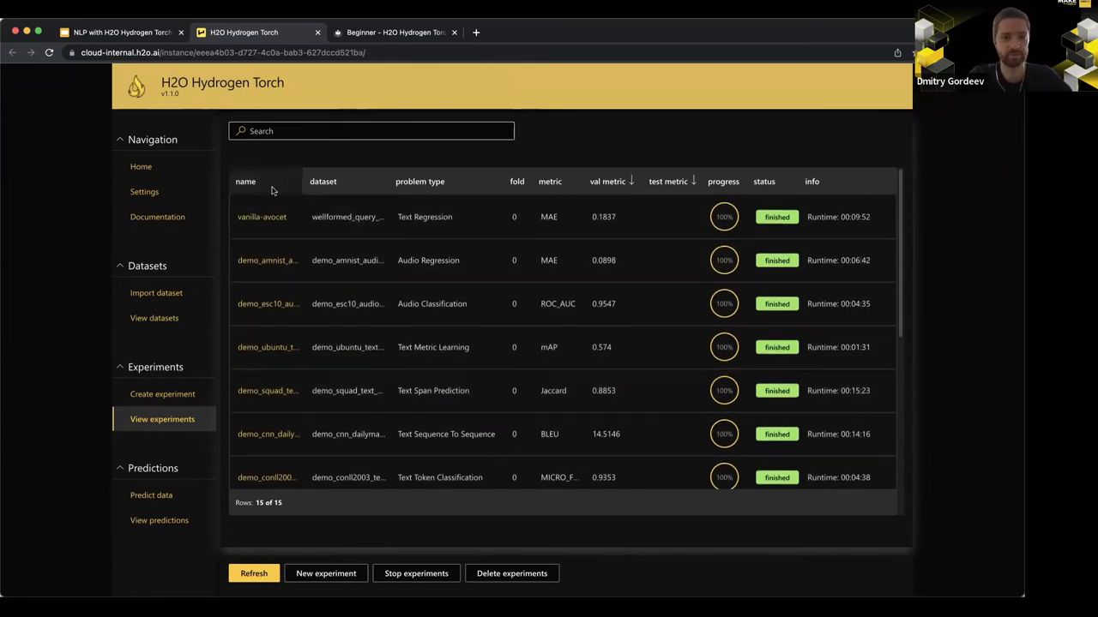
click(259, 217)
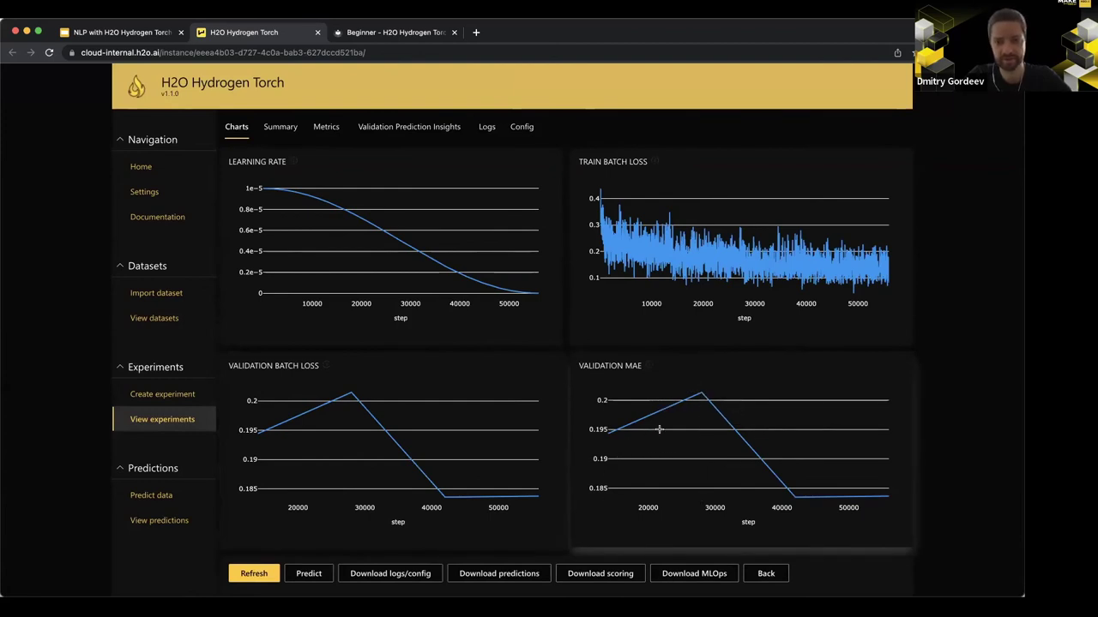
mouse_move(784, 486)
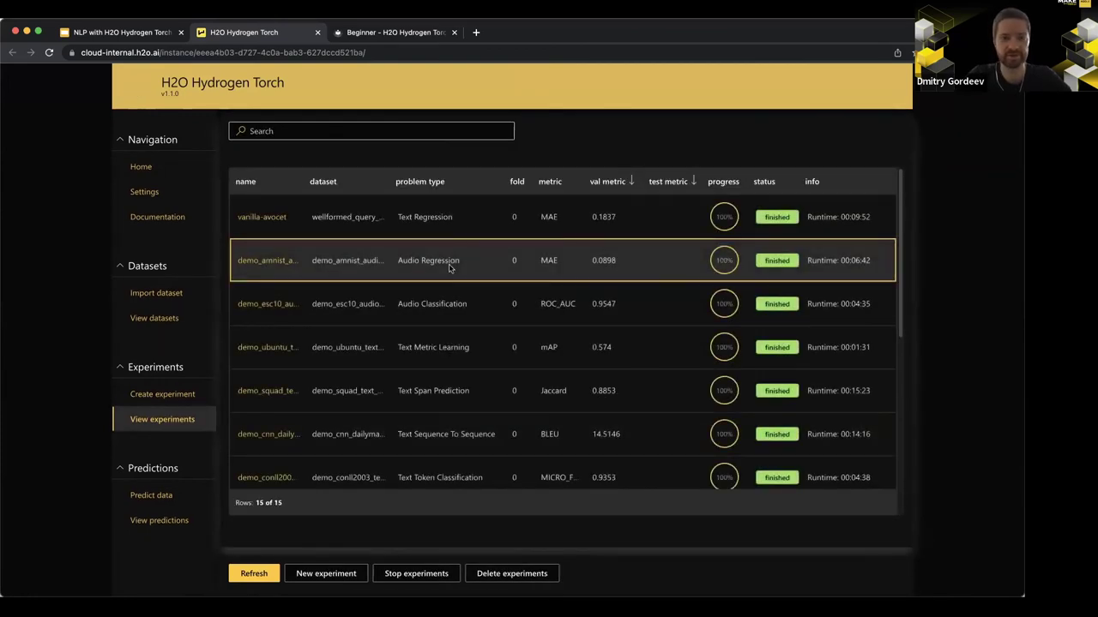
Step: Filter the experiments list by problem type to show only Text Regression
click(430, 182)
click(406, 243)
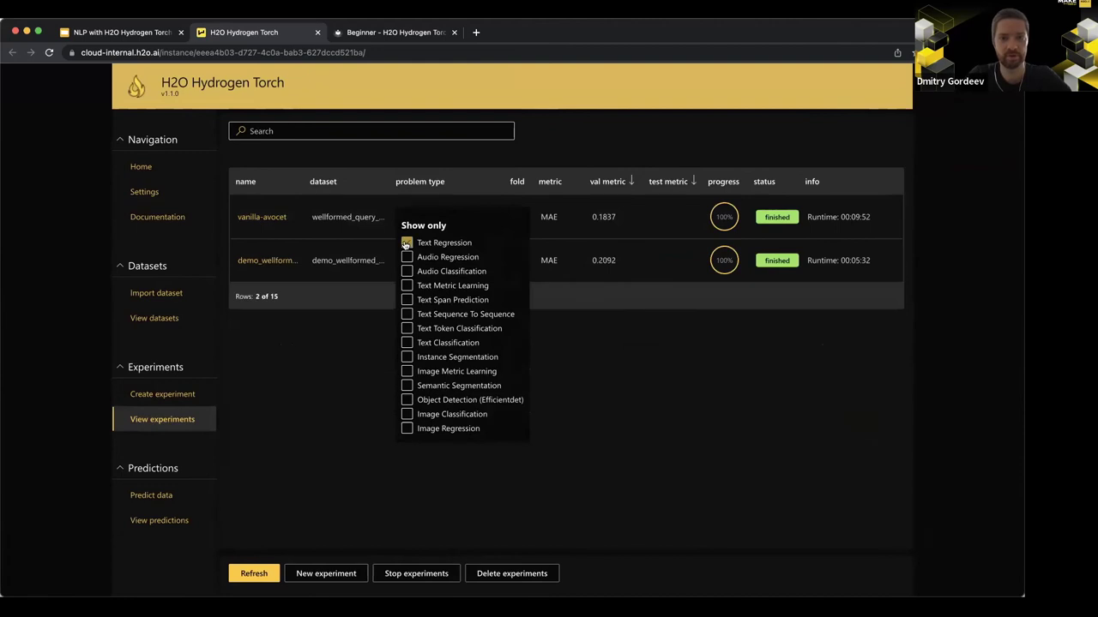
click(617, 221)
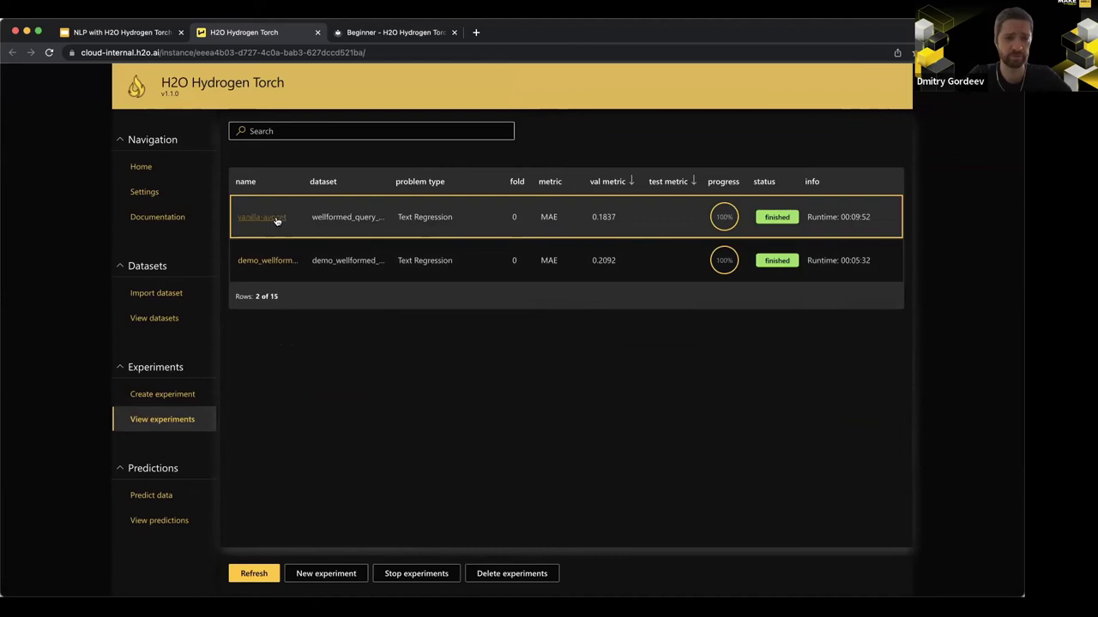
Step: Create a new experiment based on the finished vanilla-avocet text regression experiment
drag(591, 219, 627, 222)
click(601, 220)
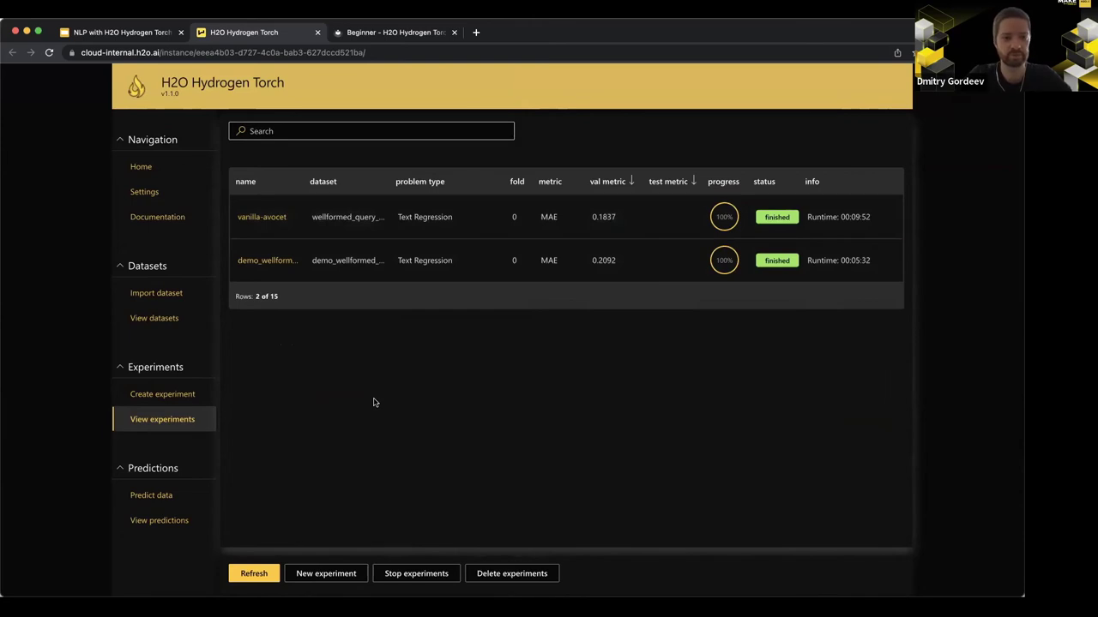
click(324, 570)
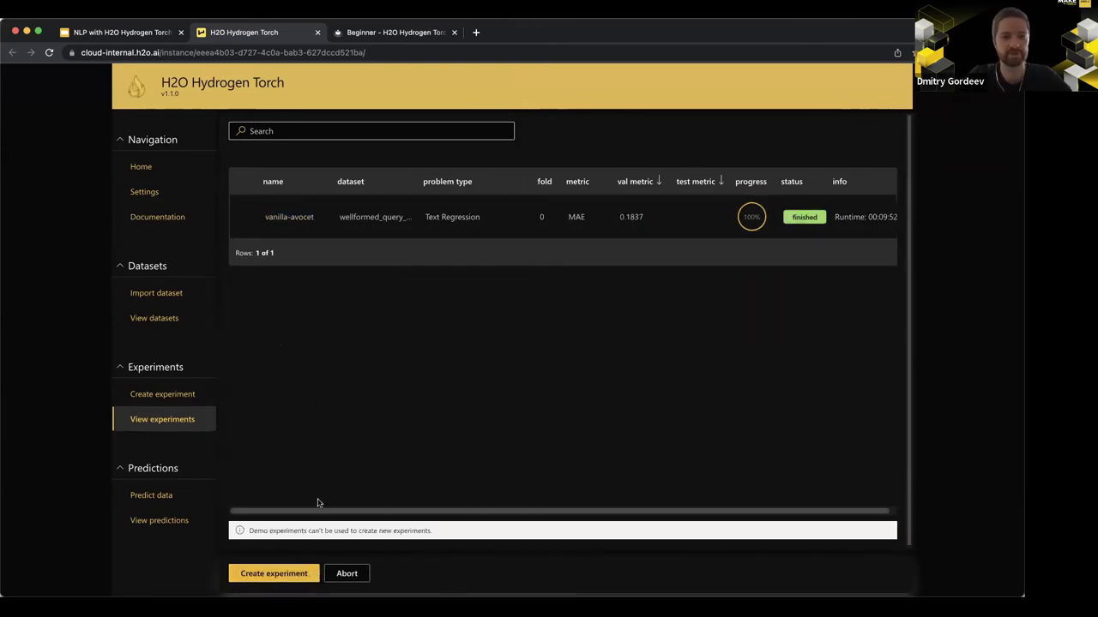
click(246, 217)
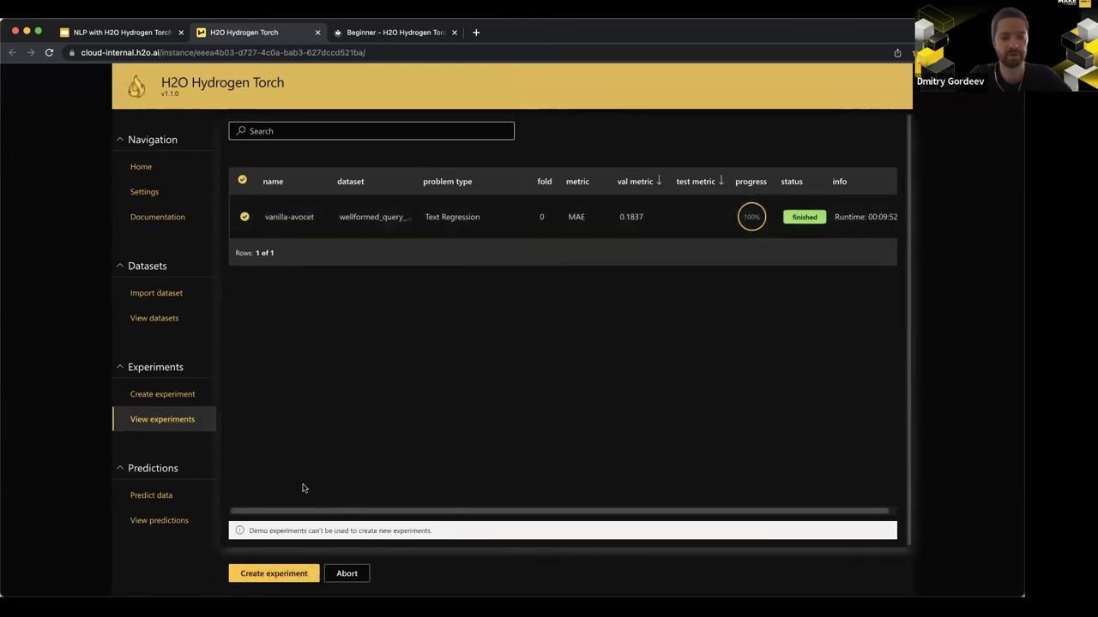
click(271, 574)
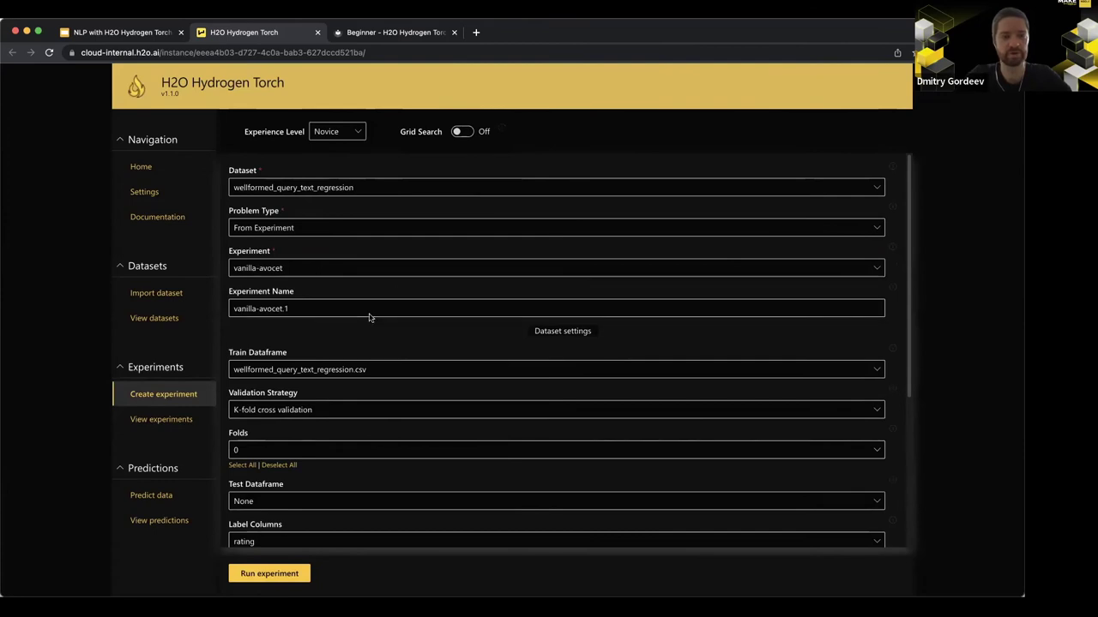
Step: Look over the novice-level settings of vanilla-avocet.1 and set the experience level to Master
scroll(368, 317, down, 5)
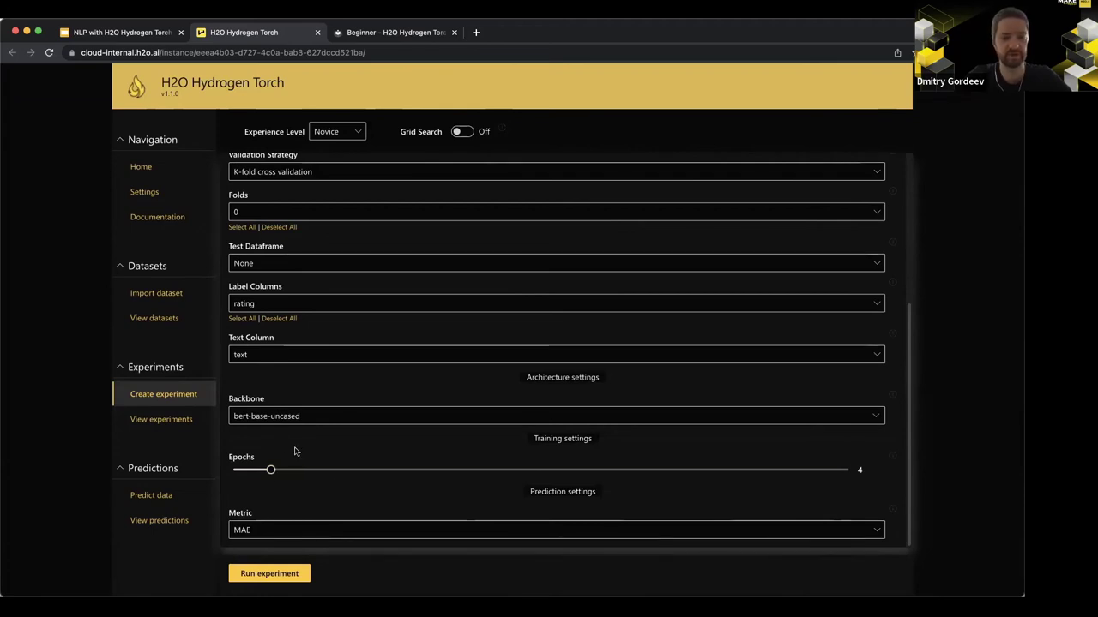
scroll(295, 452, up, 1)
scroll(295, 452, up, 5)
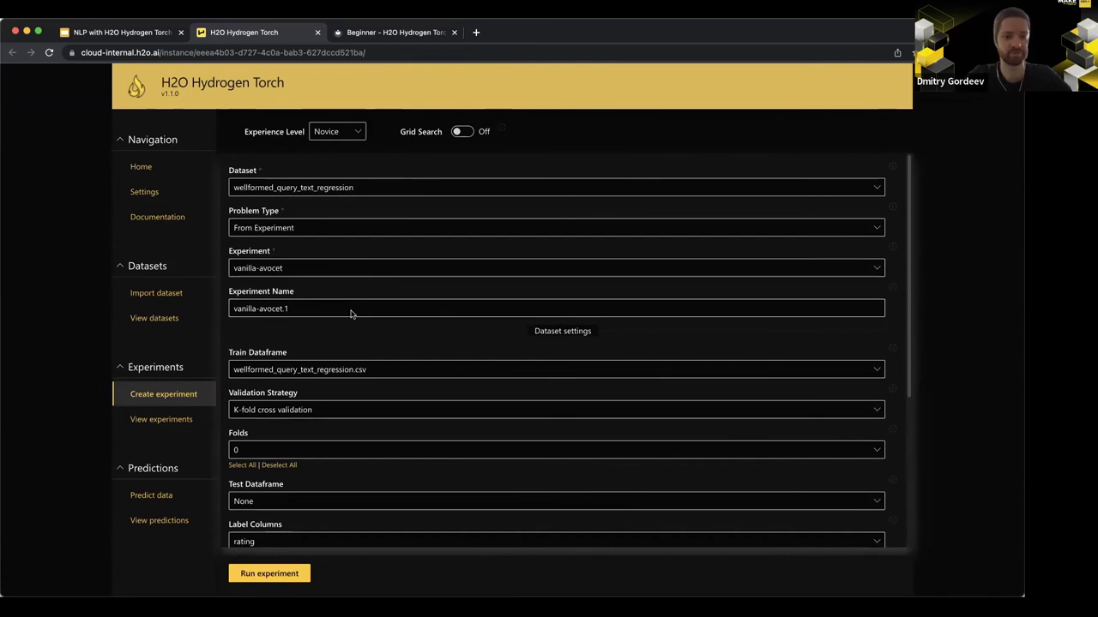
click(350, 137)
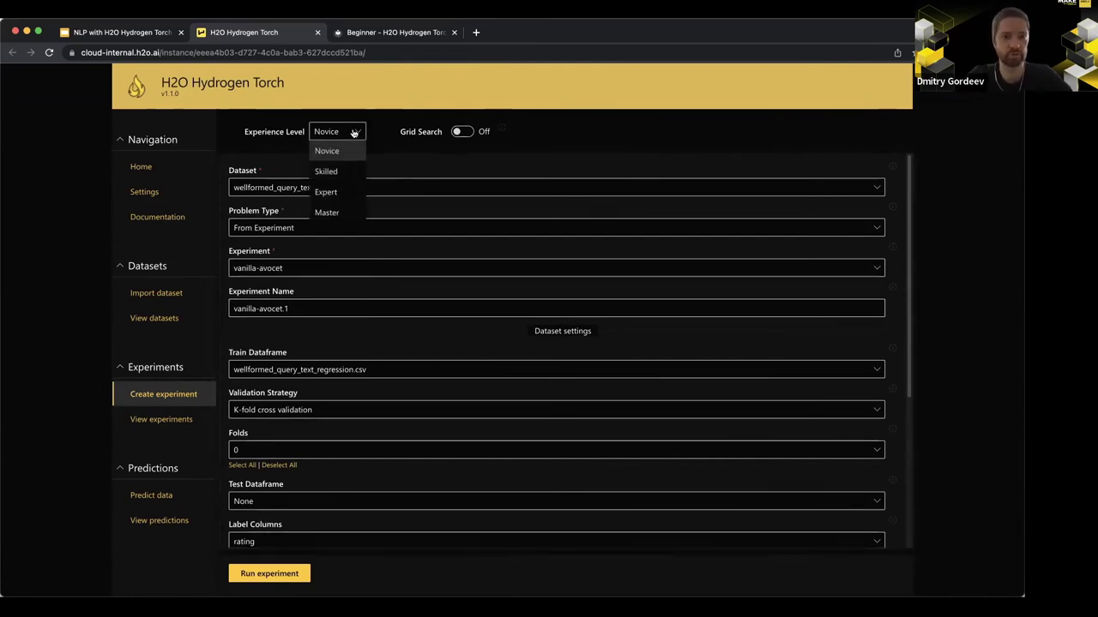
click(330, 213)
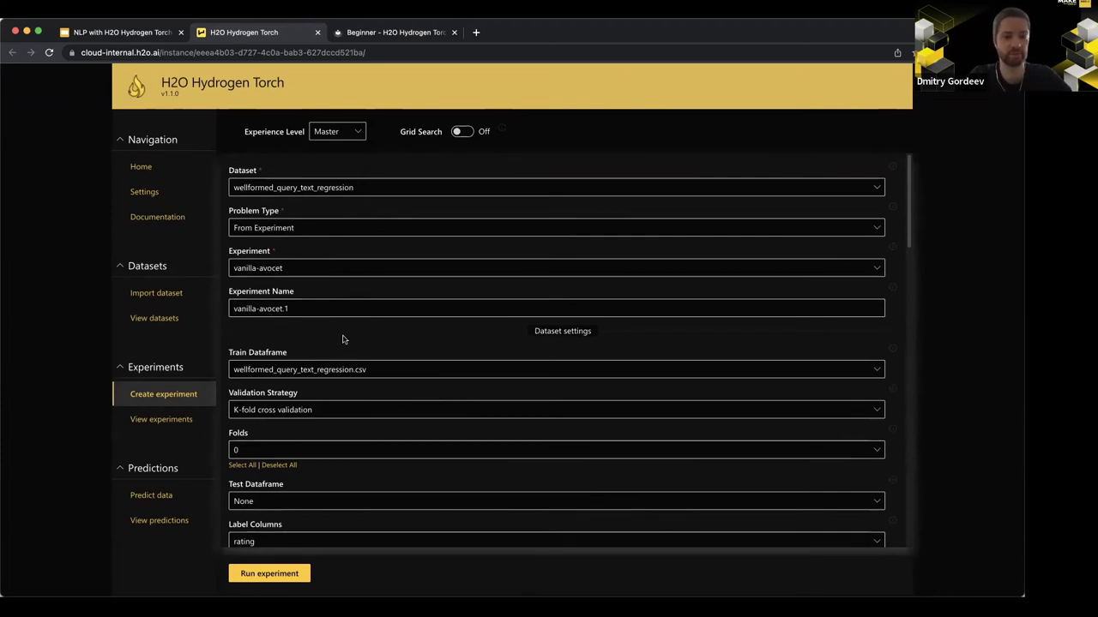
Step: Review the dataset settings and the Lowercase and Max Length tokenizer settings of the new experiment
scroll(342, 339, down, 3)
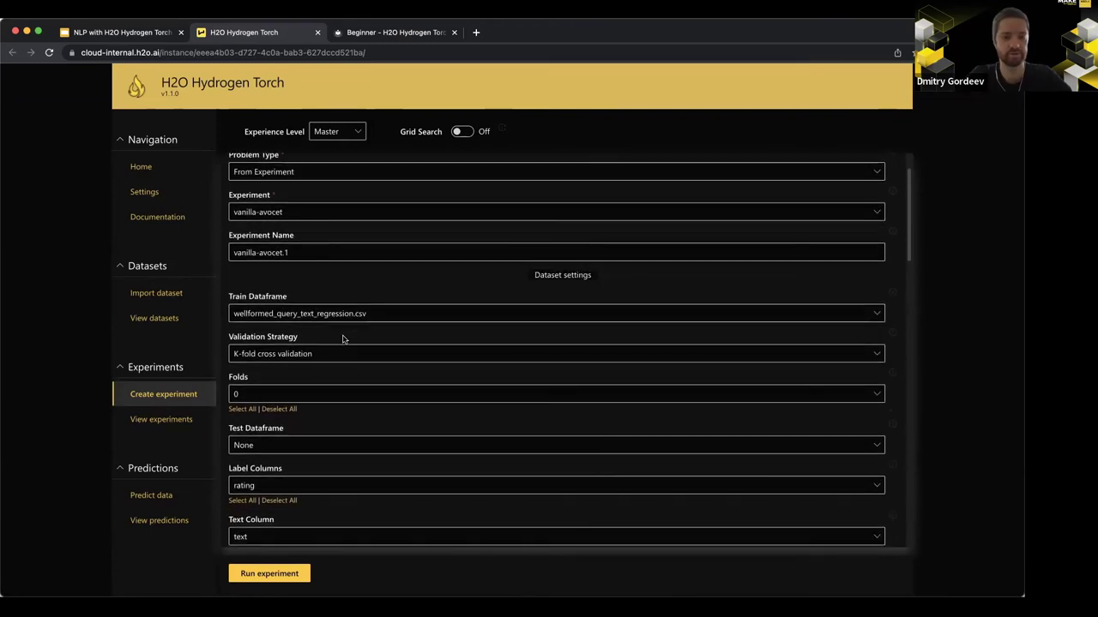
scroll(329, 376, down, 1)
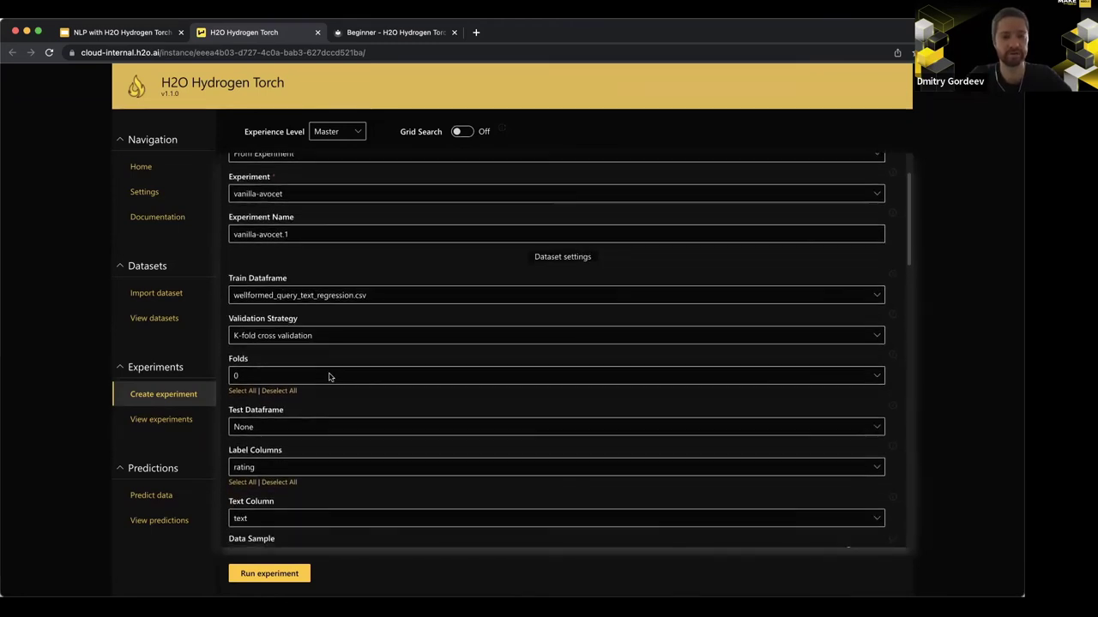
scroll(330, 377, up, 4)
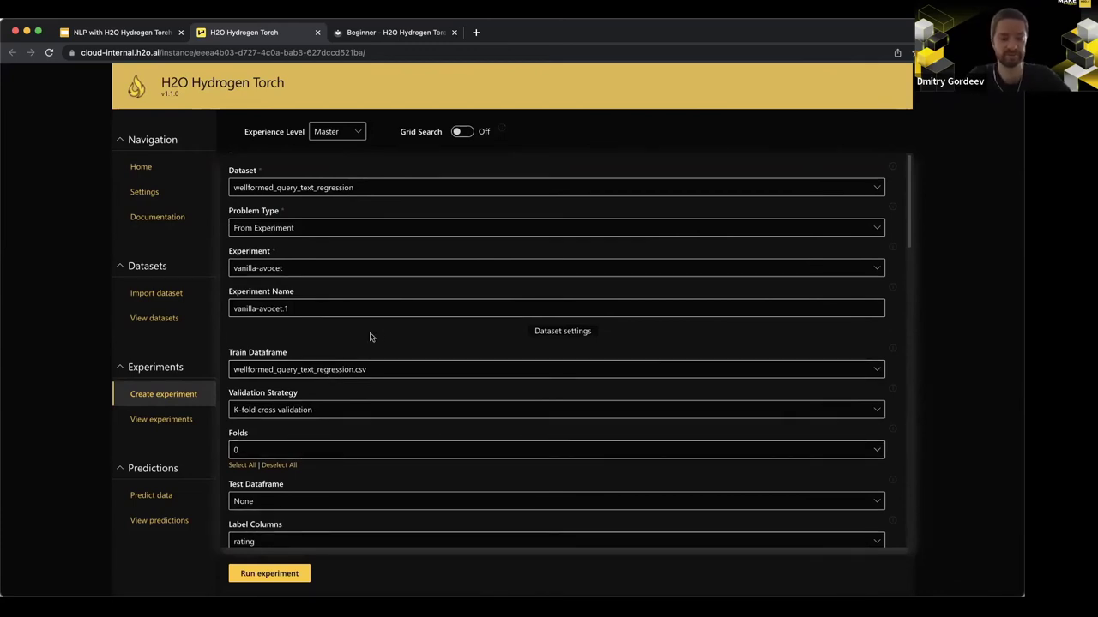
scroll(370, 337, down, 13)
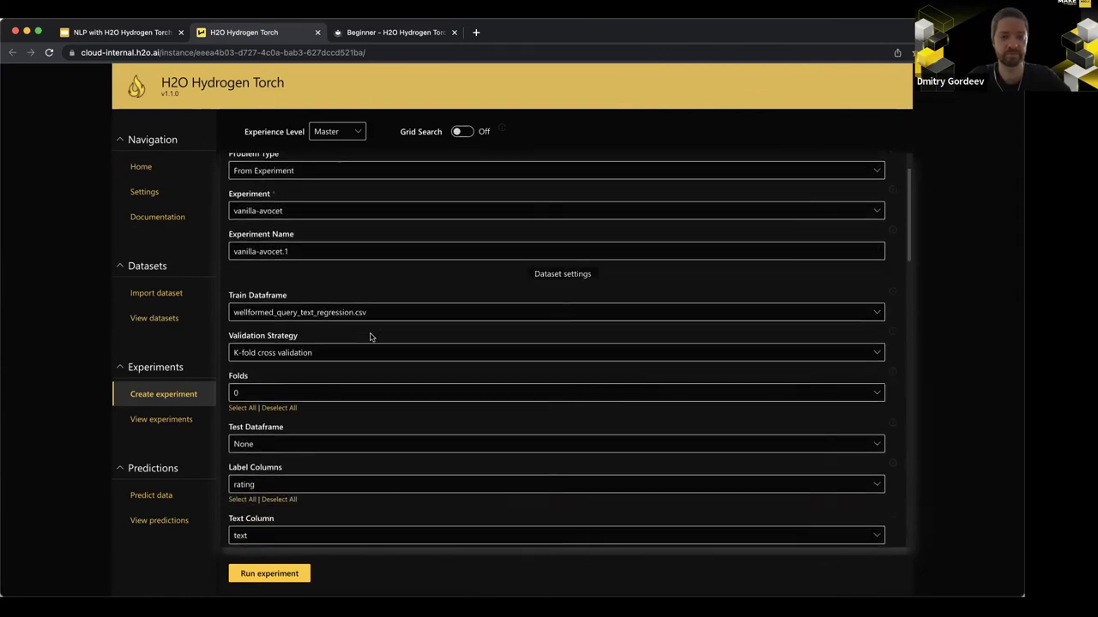
scroll(371, 337, down, 7)
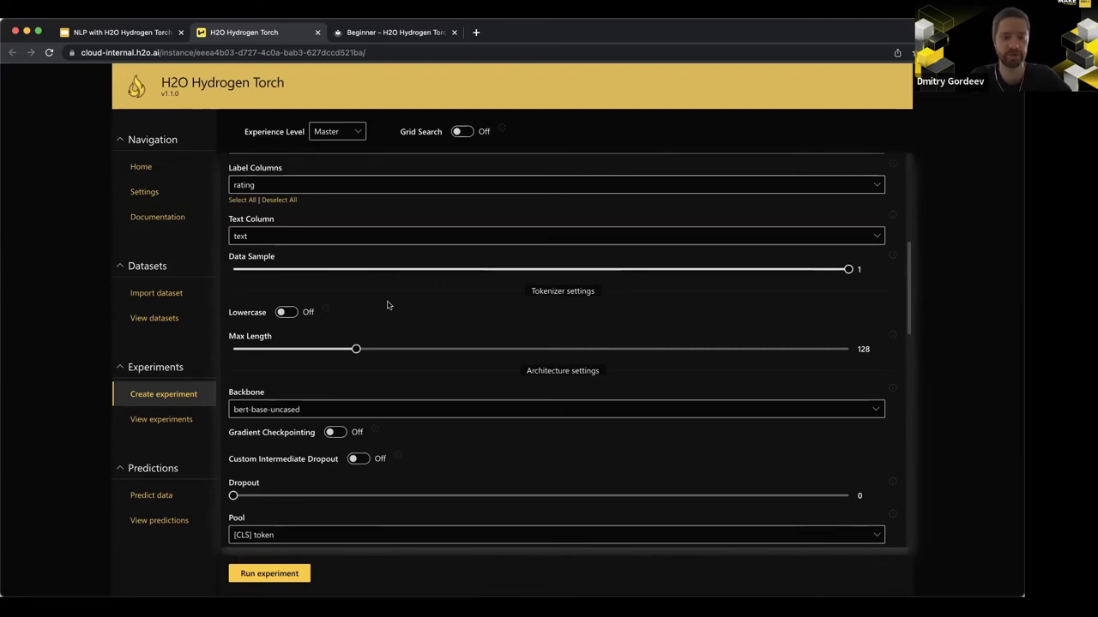
scroll(387, 306, down, 2)
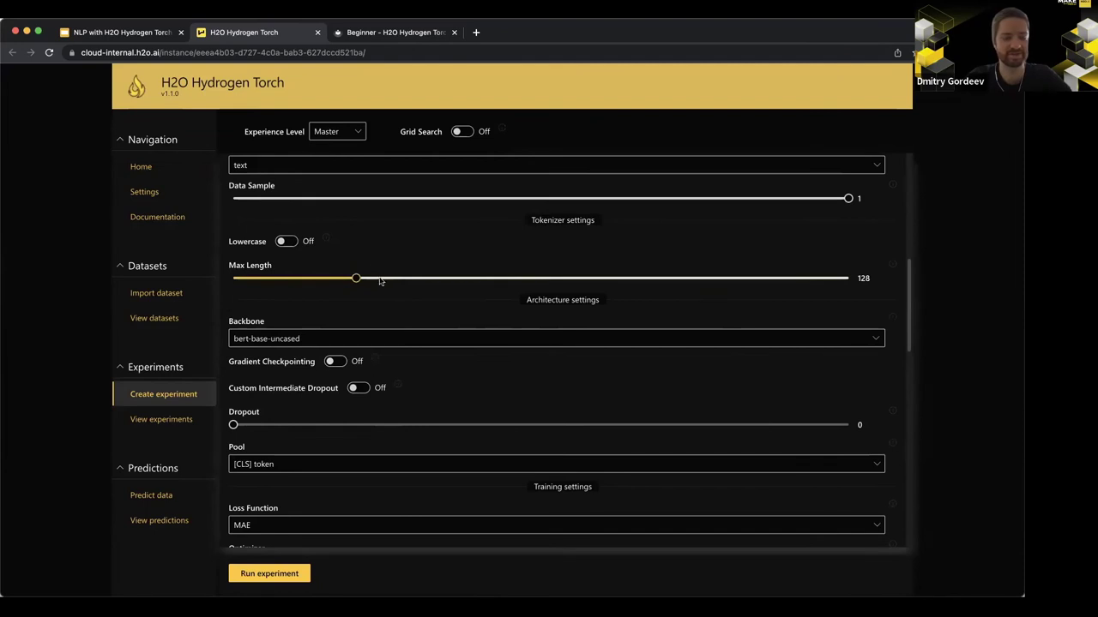
scroll(381, 251, down, 1)
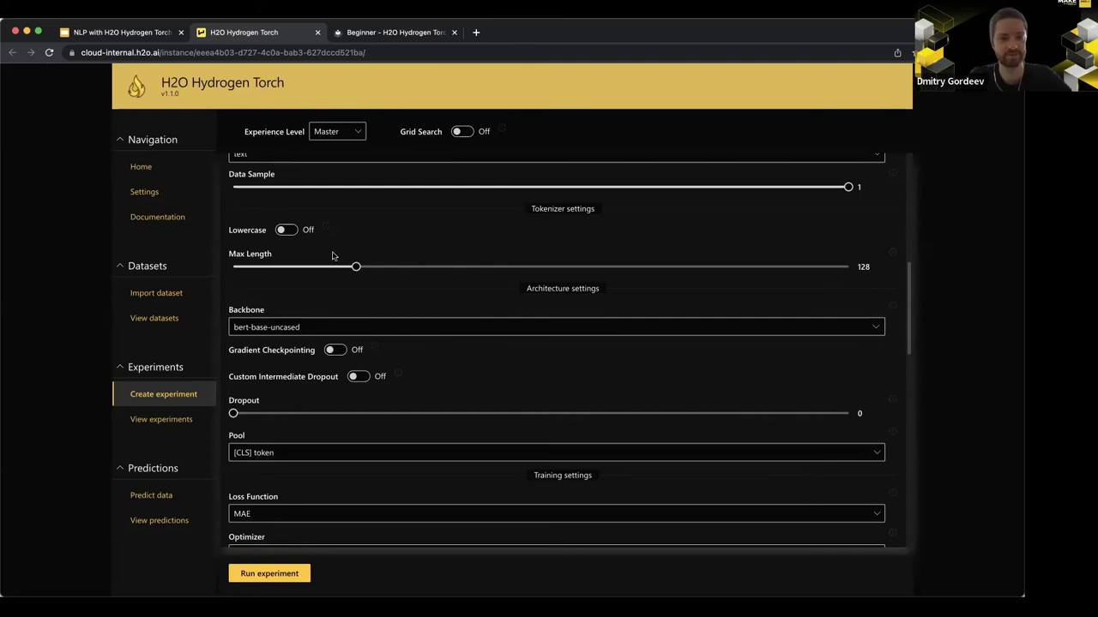
mouse_move(329, 230)
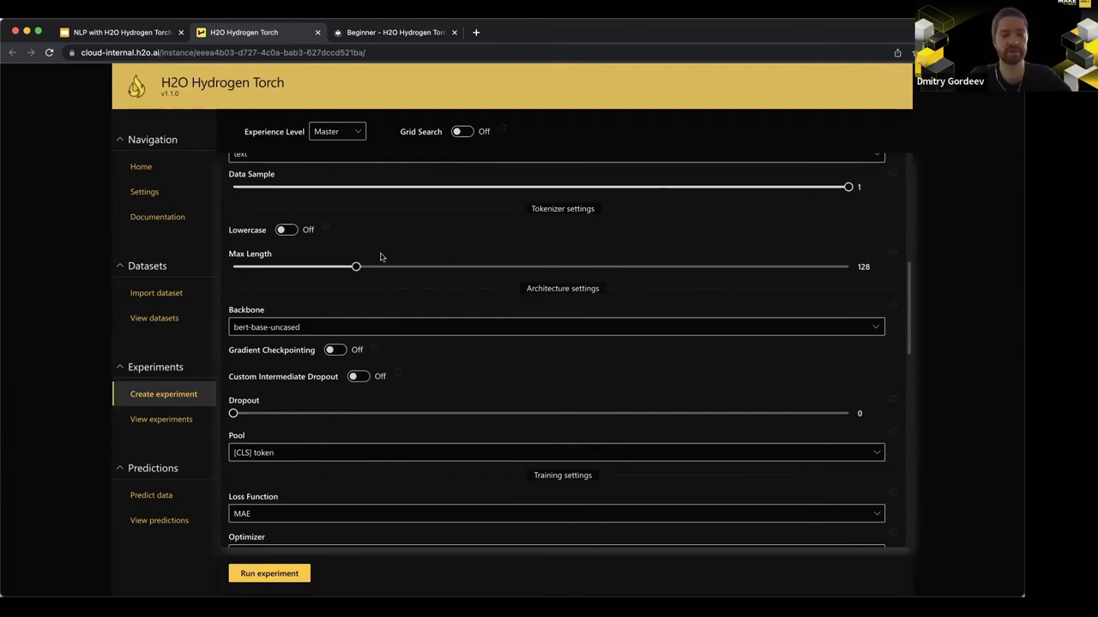
Step: Examine the architecture settings, including backbone, gradient checkpointing and dropout, and inspect the available Pool options without changing the selection
scroll(367, 253, down, 1)
scroll(367, 252, up, 1)
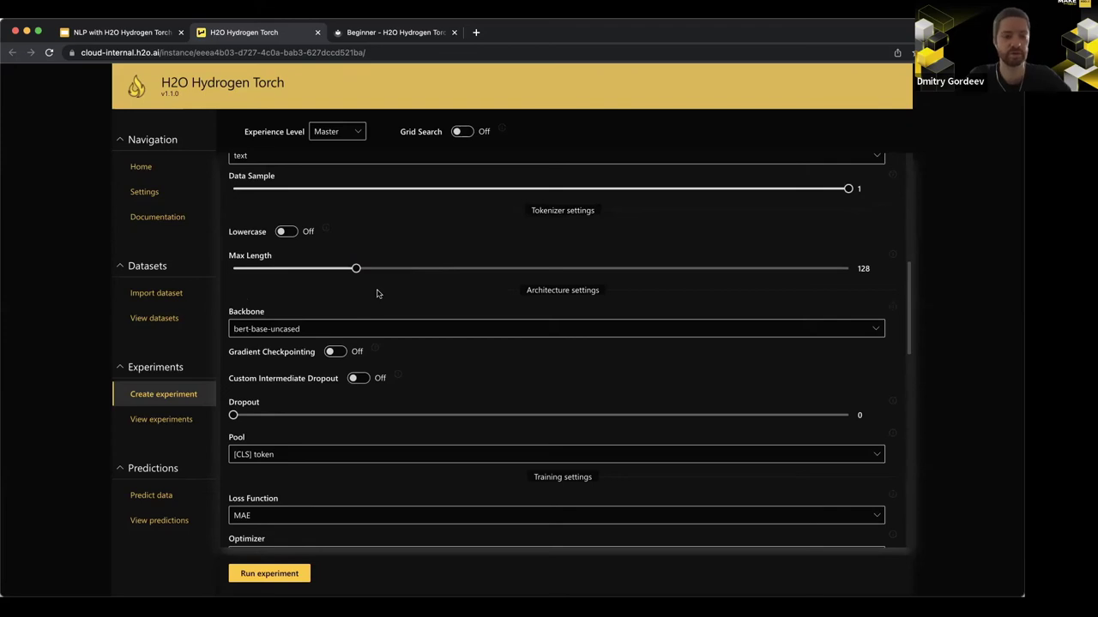
scroll(377, 294, down, 2)
scroll(432, 309, down, 1)
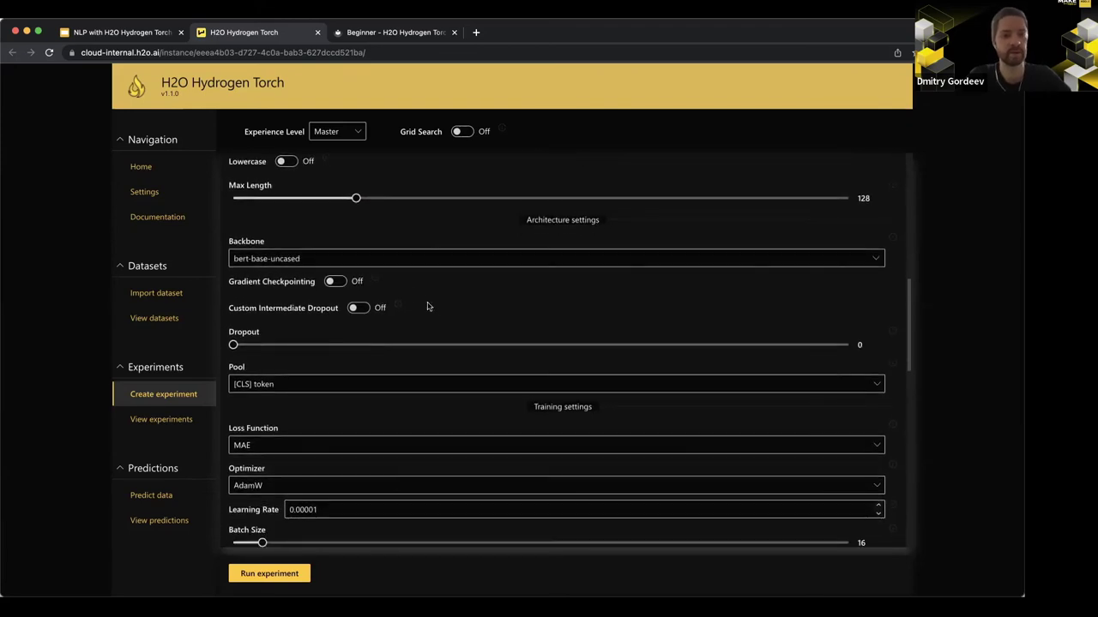
scroll(390, 288, down, 2)
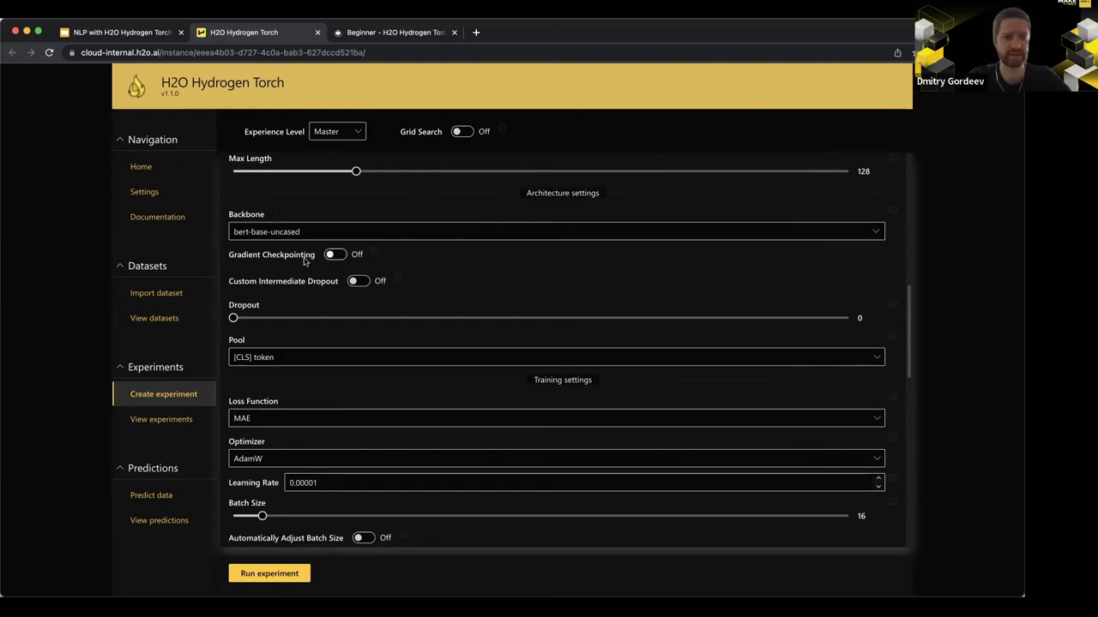
scroll(438, 294, down, 1)
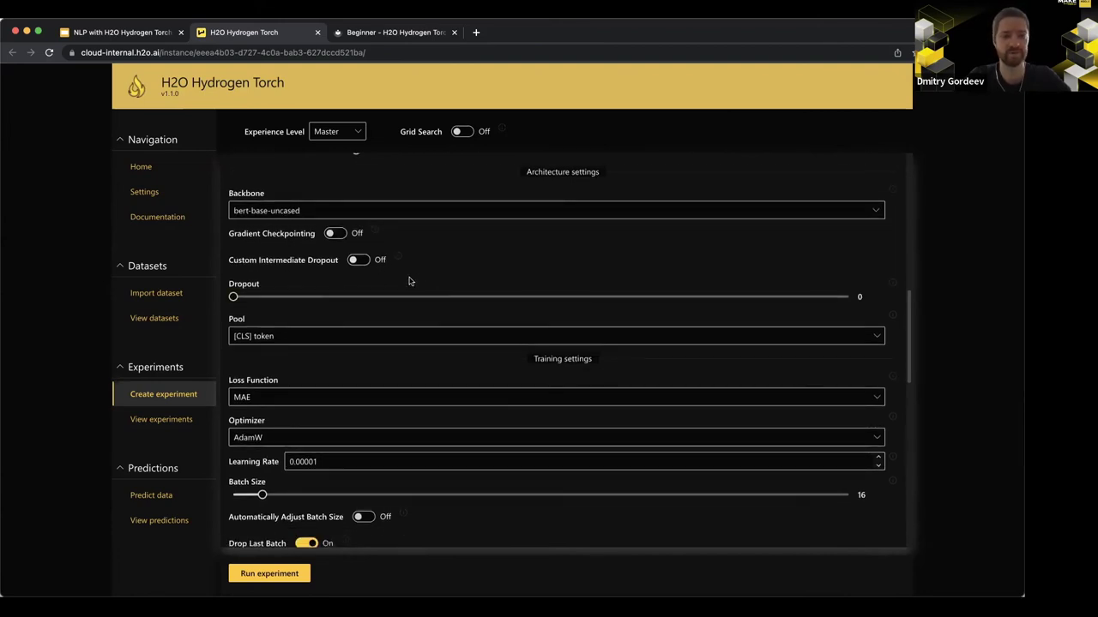
scroll(409, 281, down, 3)
click(440, 258)
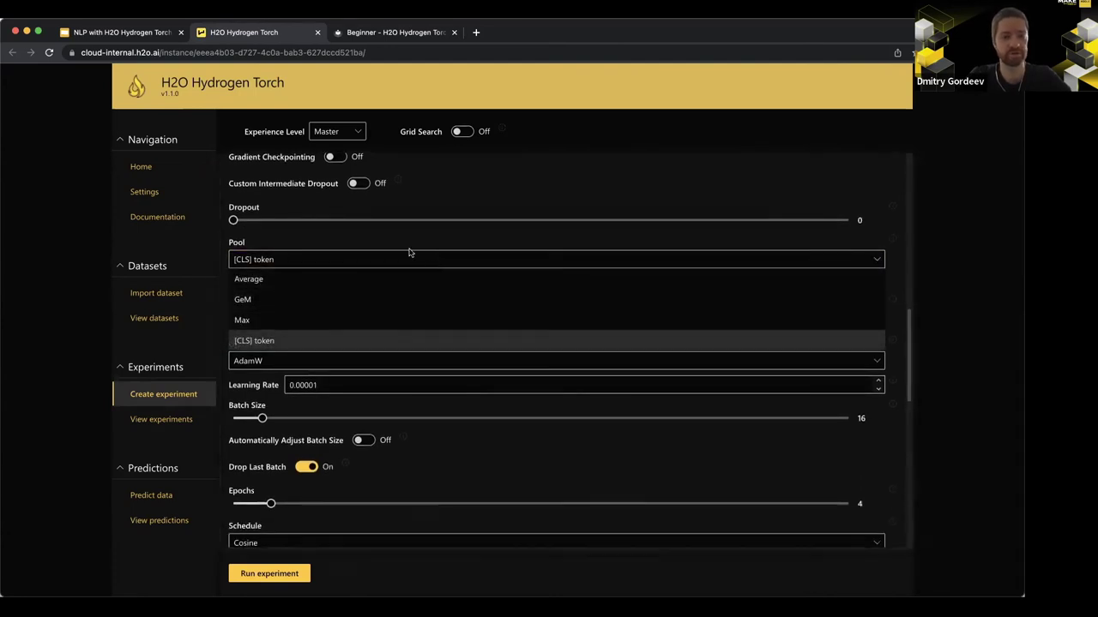
click(418, 242)
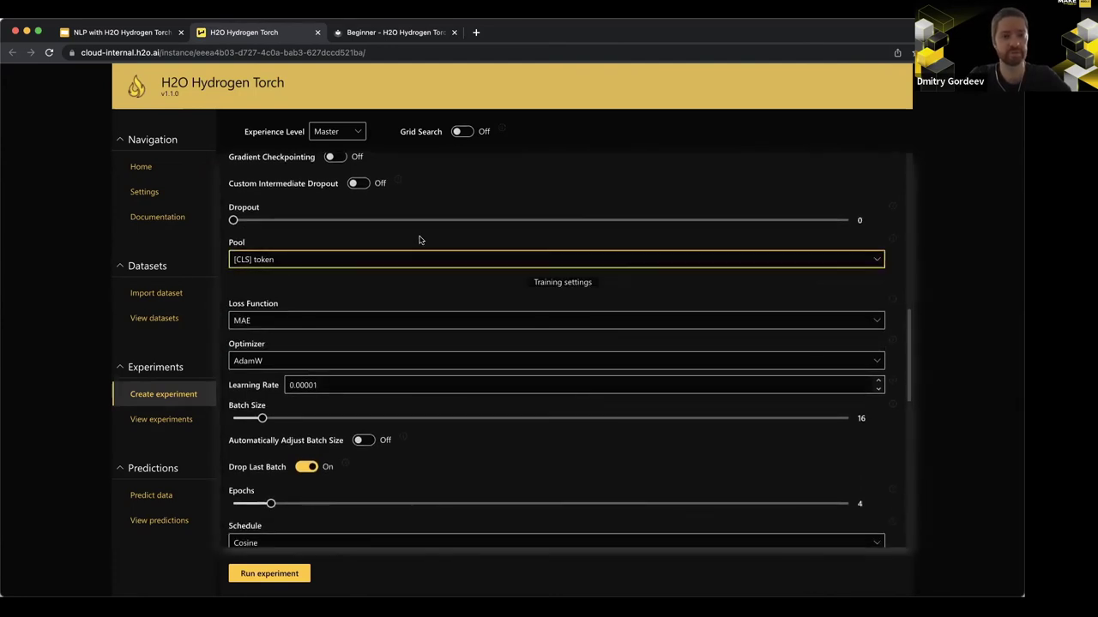
click(330, 262)
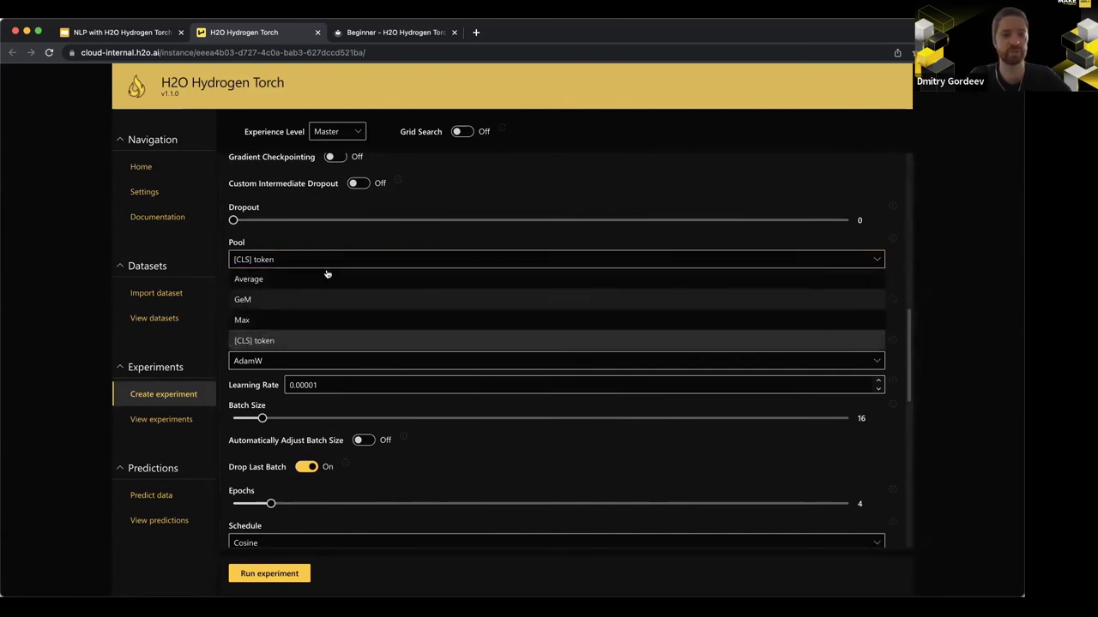
click(350, 239)
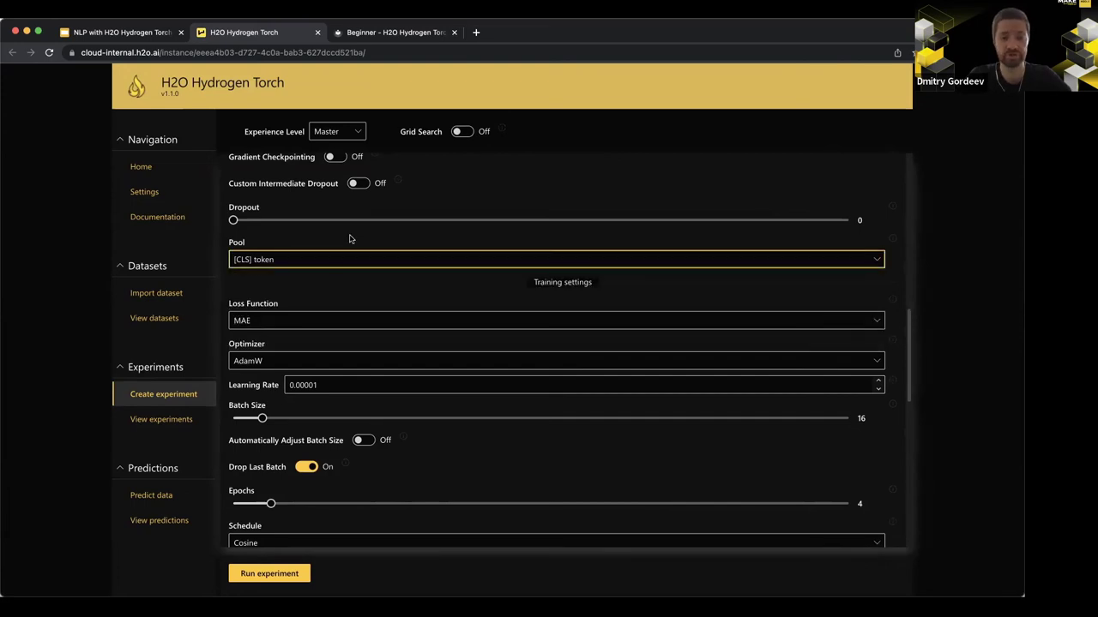
Step: Inspect the available Loss Function and Optimizer options in the training settings, keeping the current selections
scroll(334, 286, down, 2)
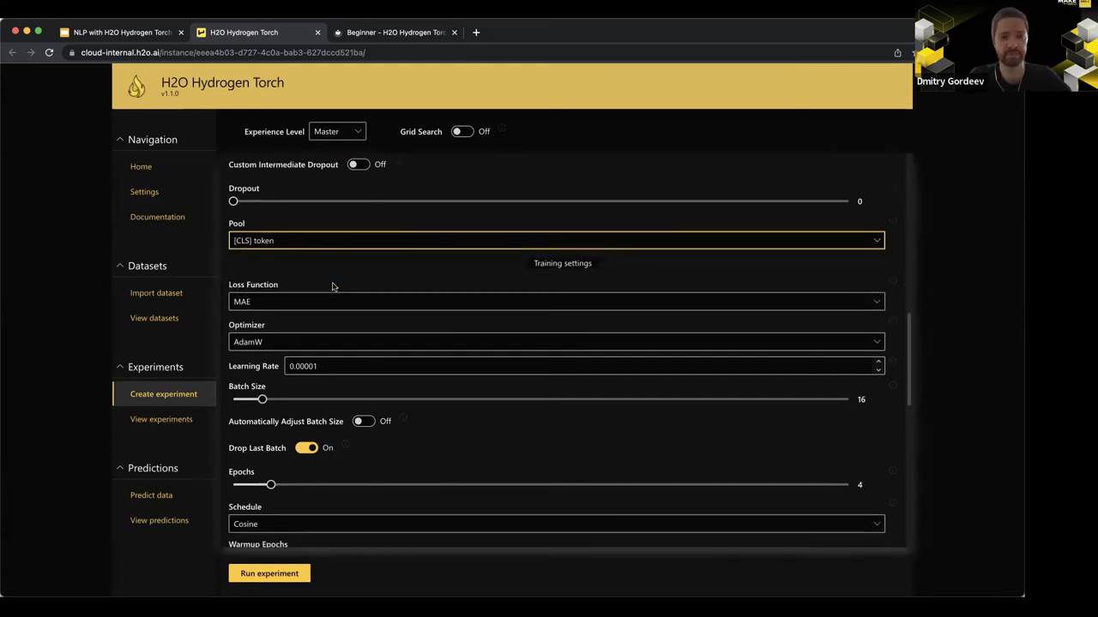
click(352, 256)
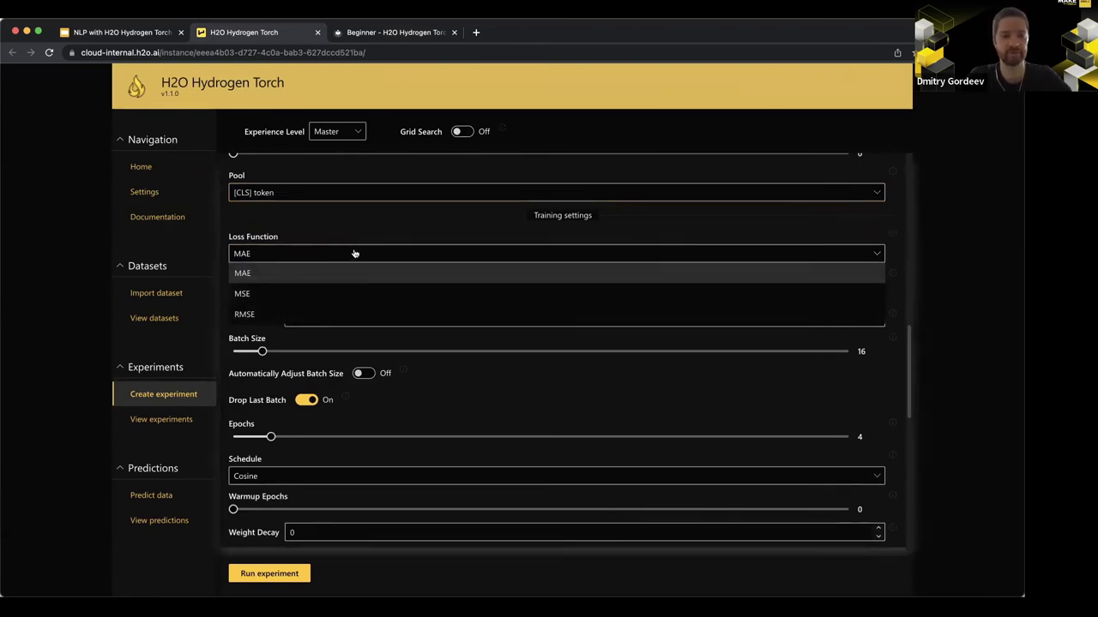
click(354, 254)
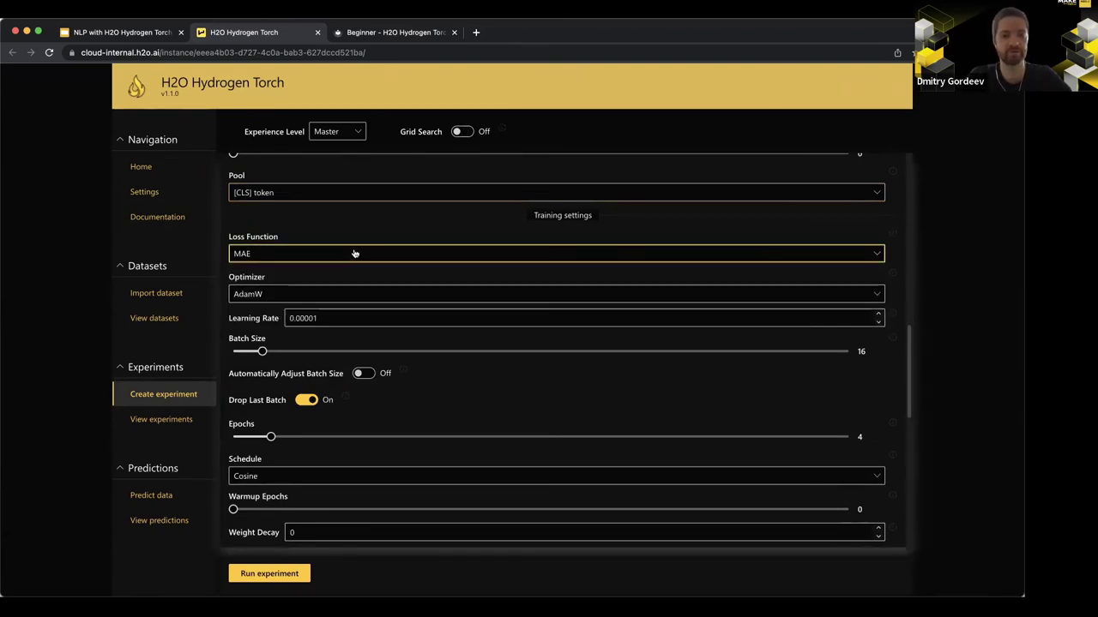
scroll(377, 224, down, 2)
click(384, 217)
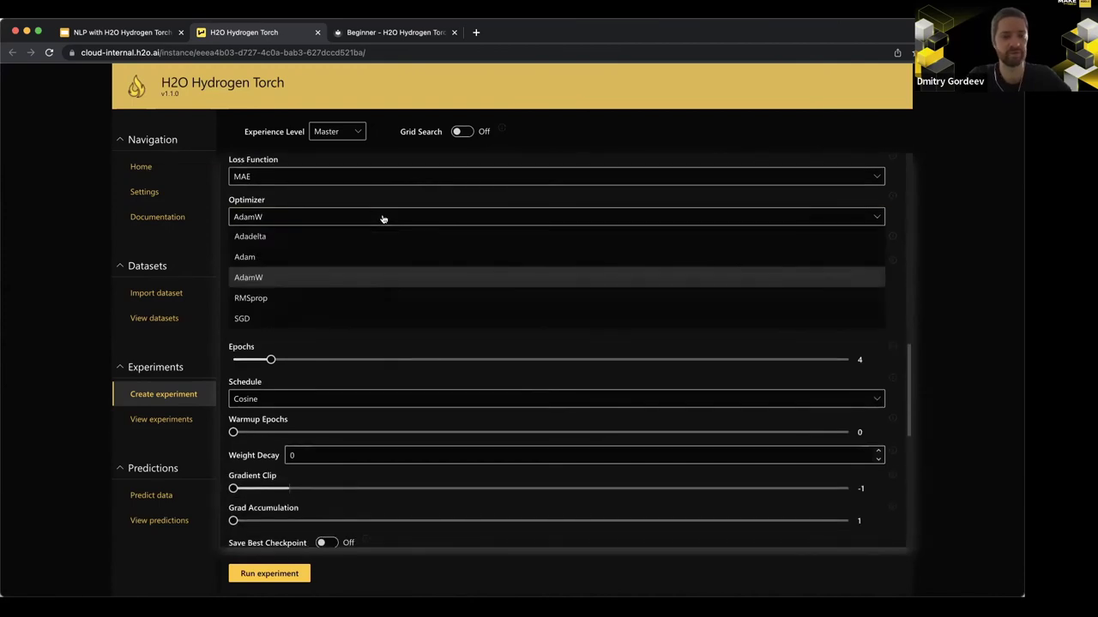
click(384, 217)
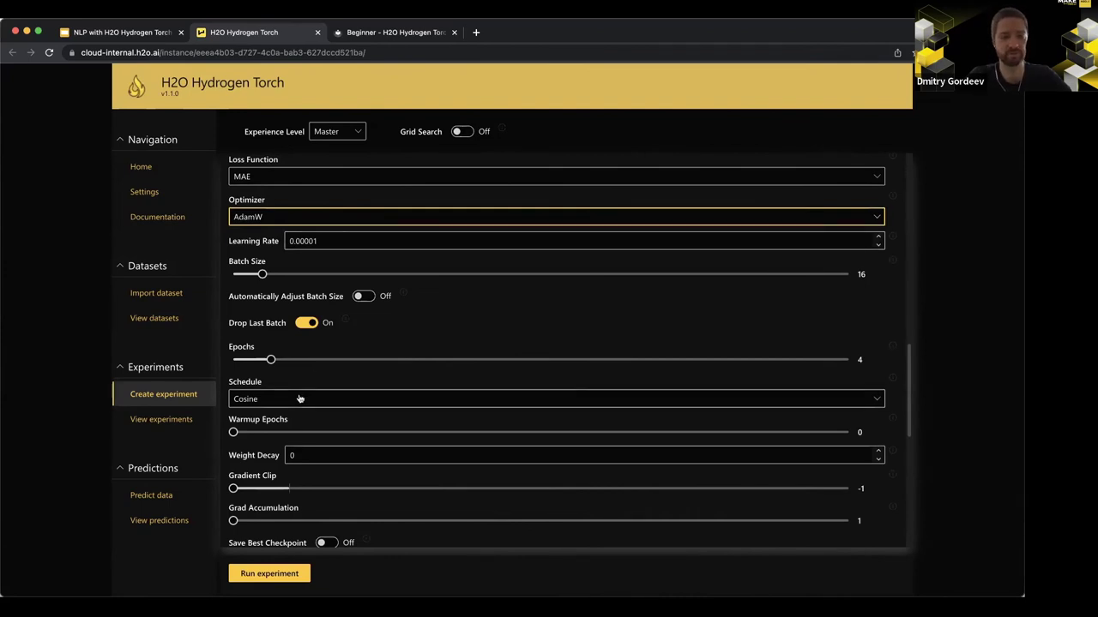
Step: Inspect the Schedule options and review the remaining training settings, from Warmup Epochs and Gradient Clip to Train Validation Data
scroll(300, 399, down, 1)
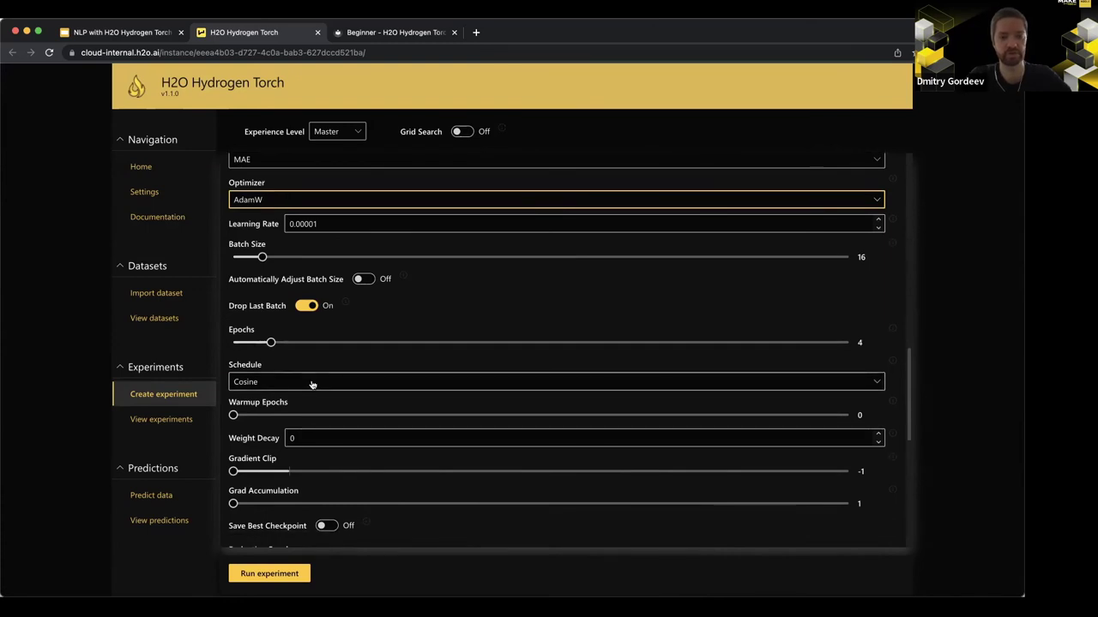
click(313, 384)
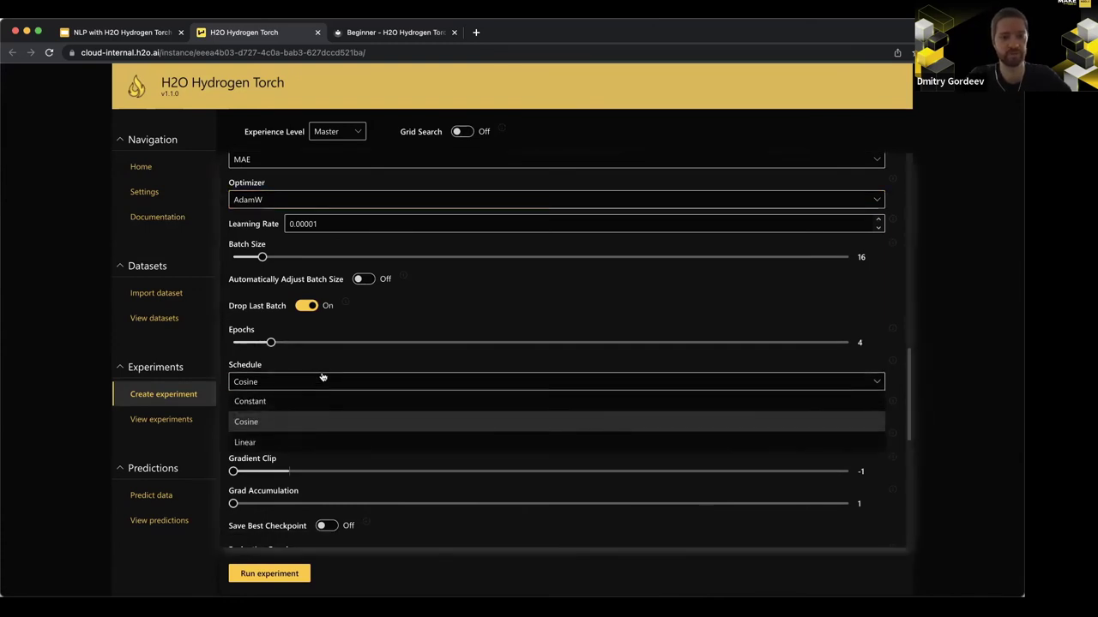
click(322, 378)
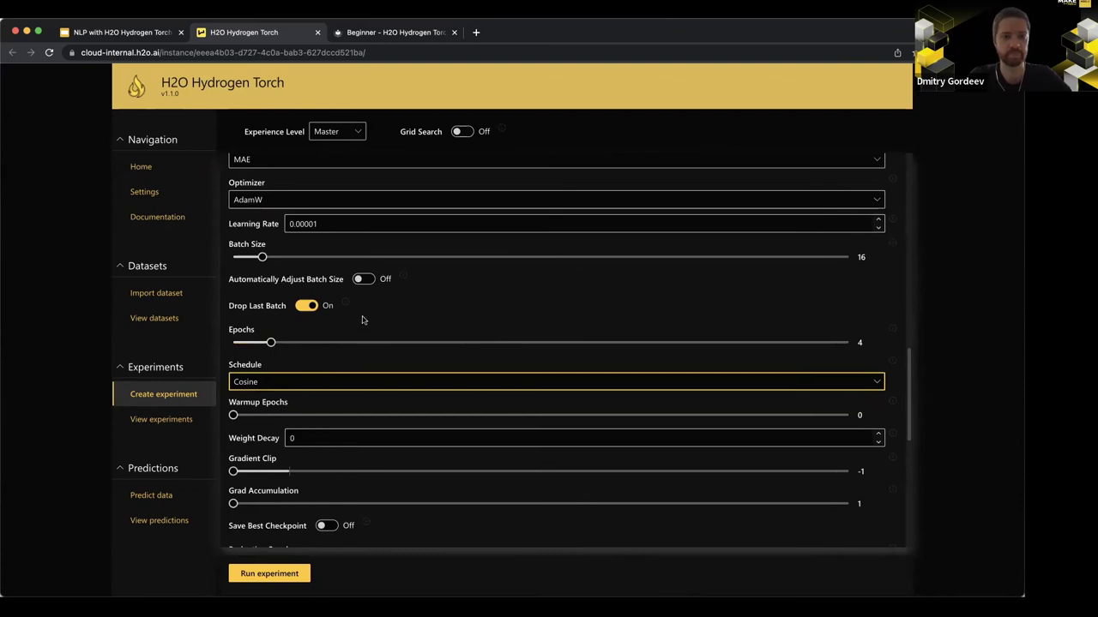
scroll(363, 320, down, 5)
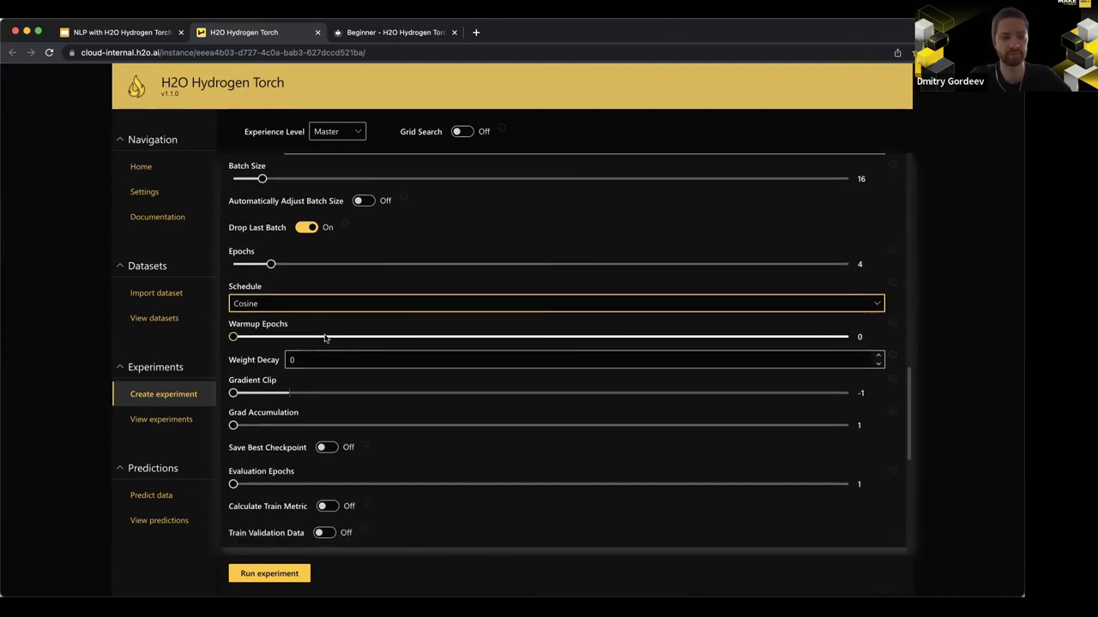
scroll(325, 338, down, 5)
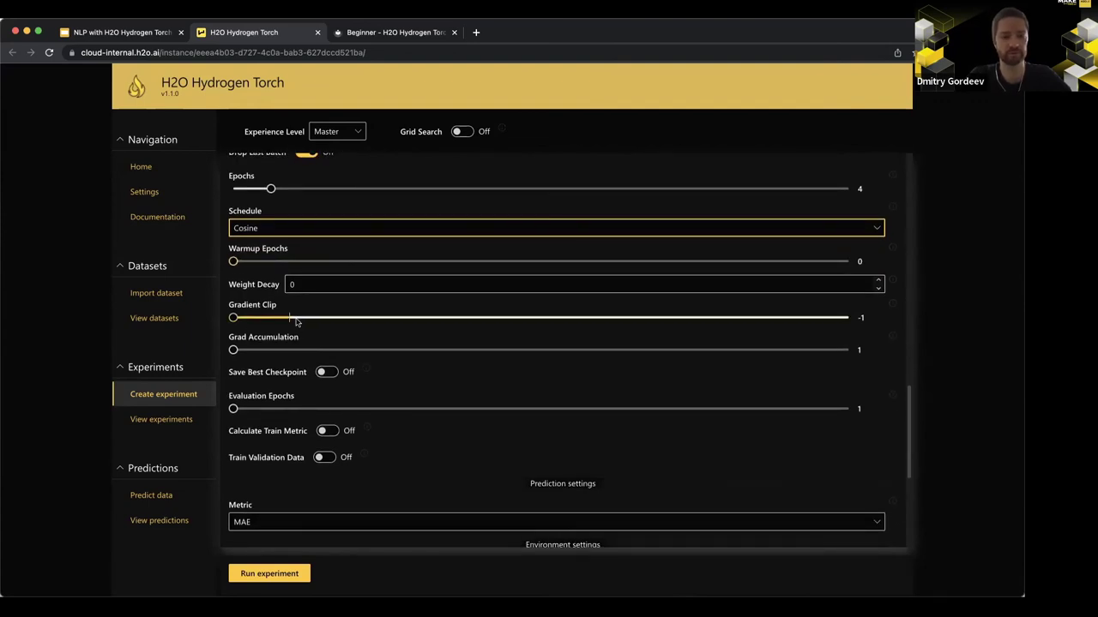
scroll(300, 319, down, 1)
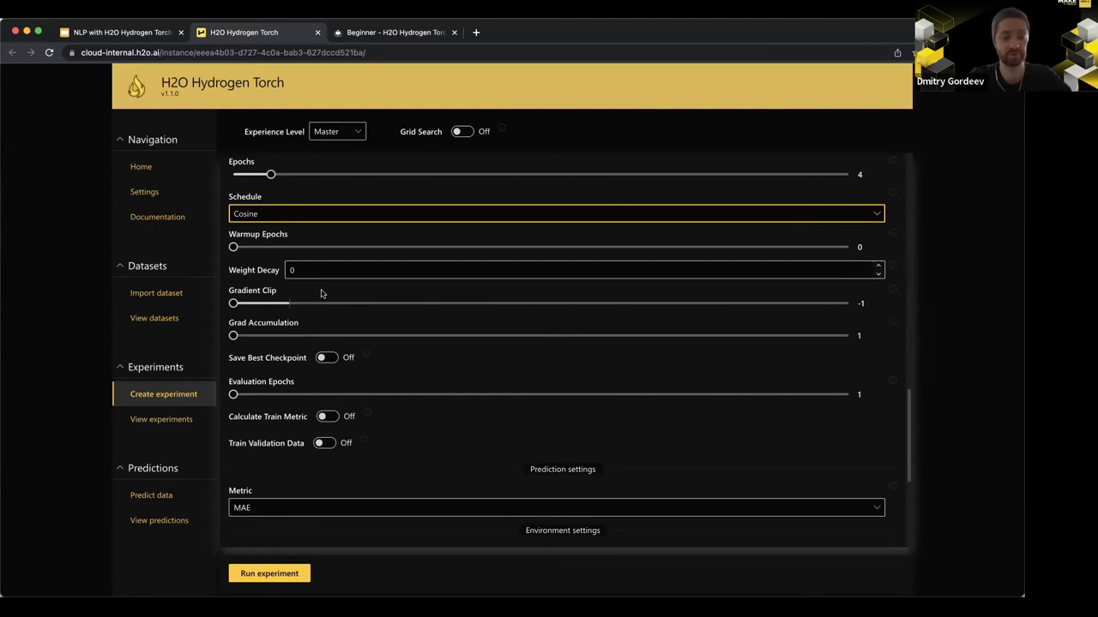
Step: Review the remaining training settings from Grad Accumulation to Train Validation Data, plus the prediction, environment and logging settings
scroll(322, 294, down, 2)
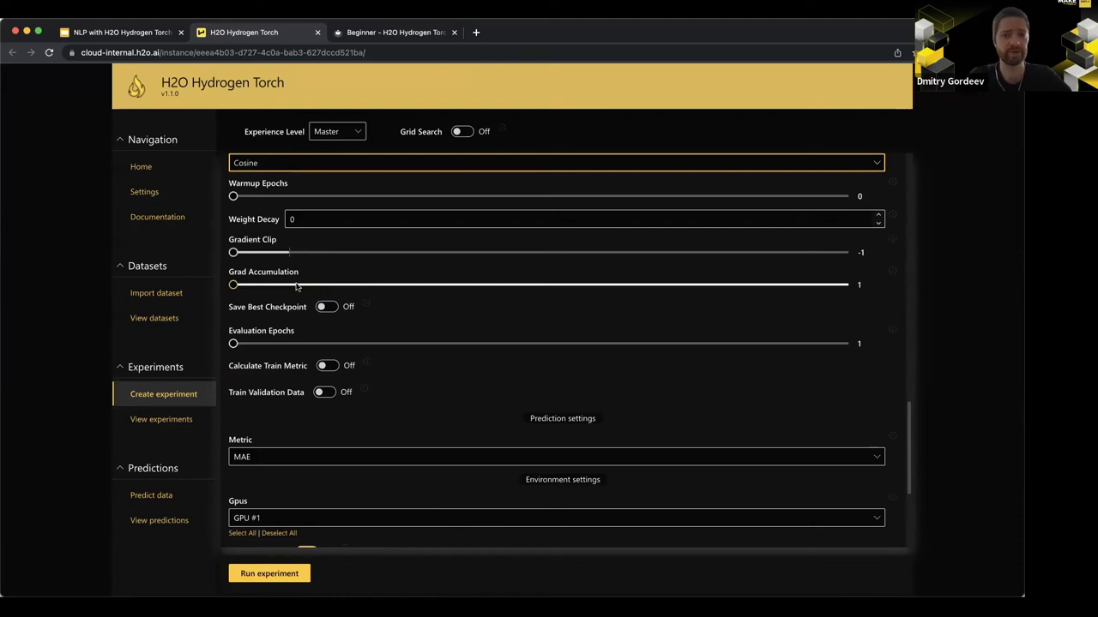
scroll(296, 288, down, 1)
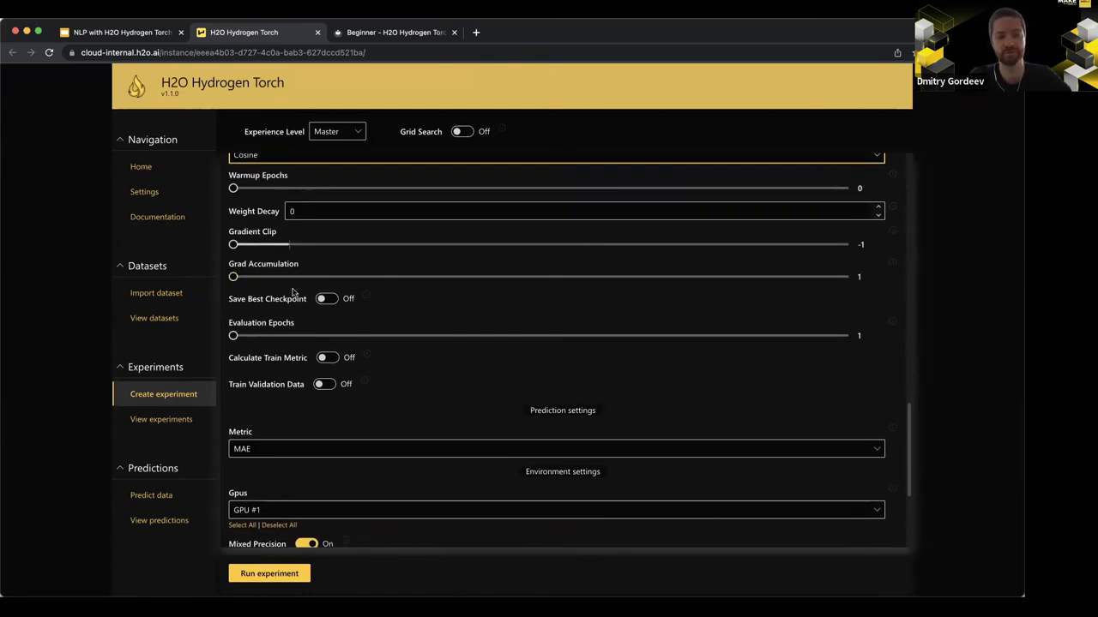
scroll(292, 292, down, 3)
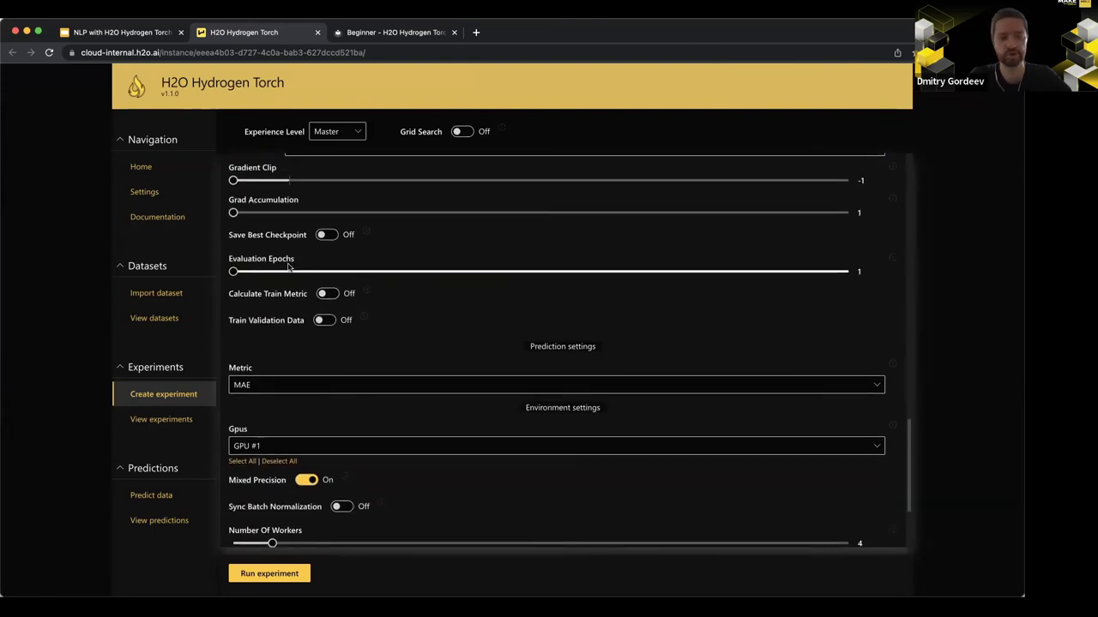
scroll(289, 268, down, 1)
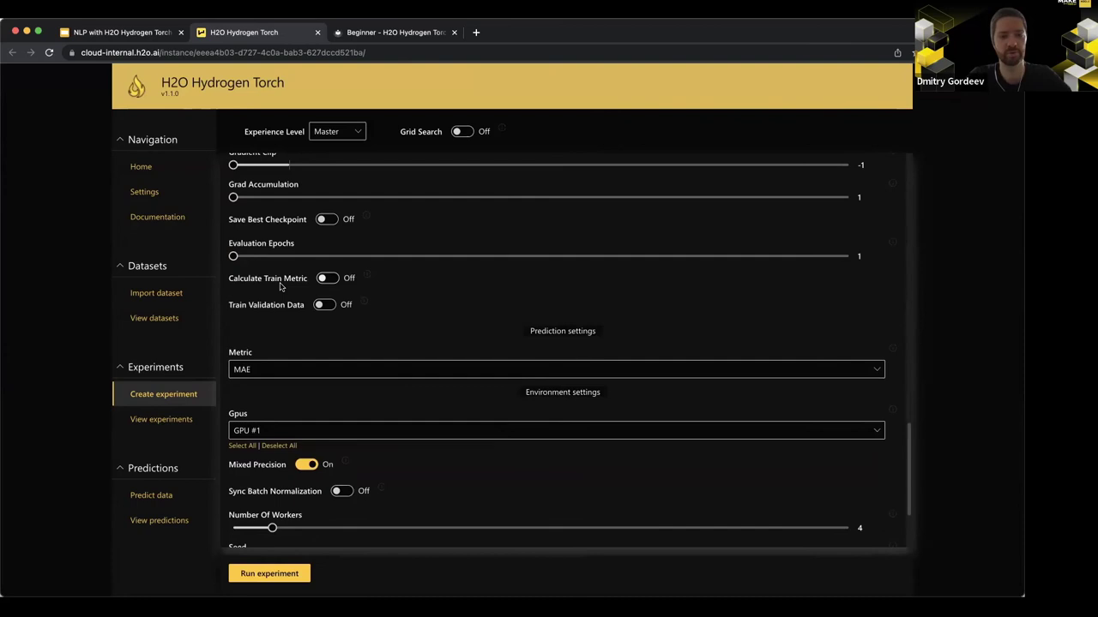
scroll(279, 287, up, 1)
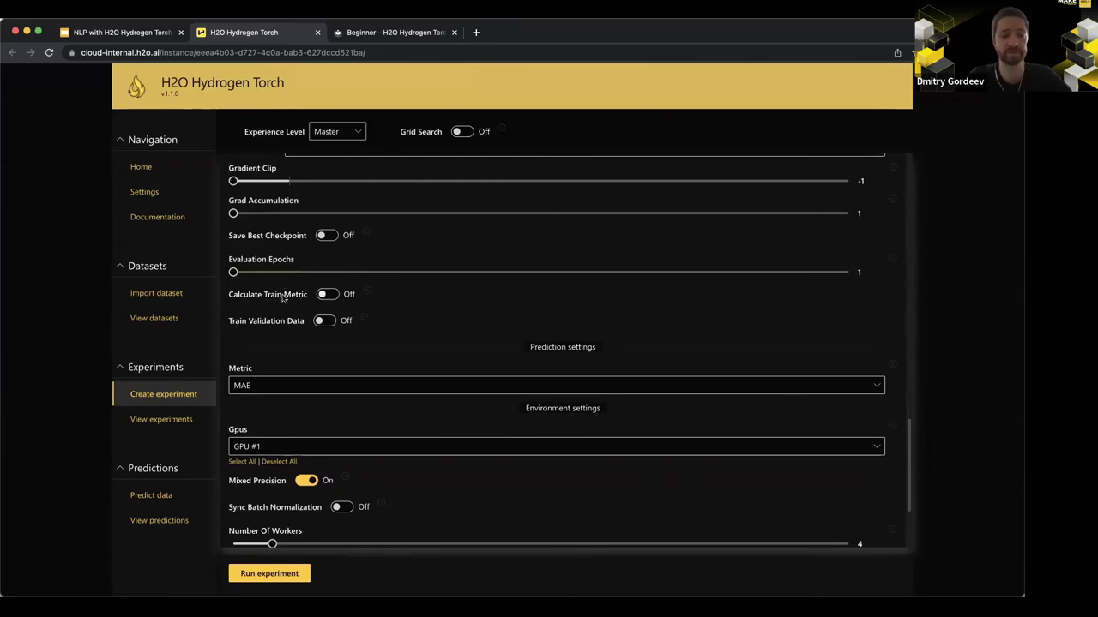
scroll(283, 297, down, 3)
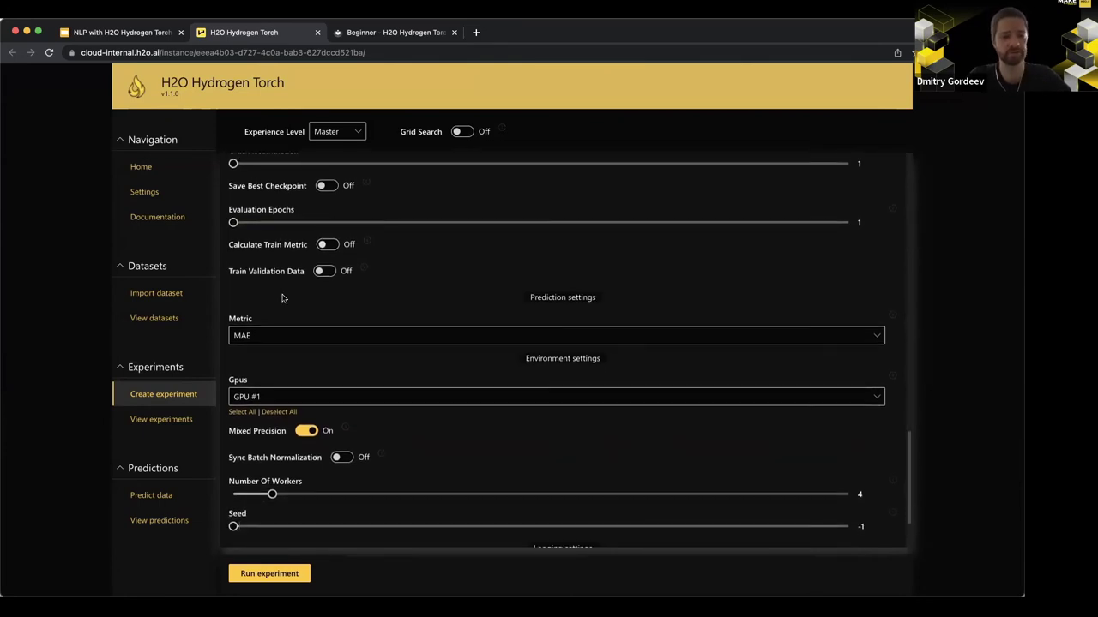
scroll(283, 298, down, 5)
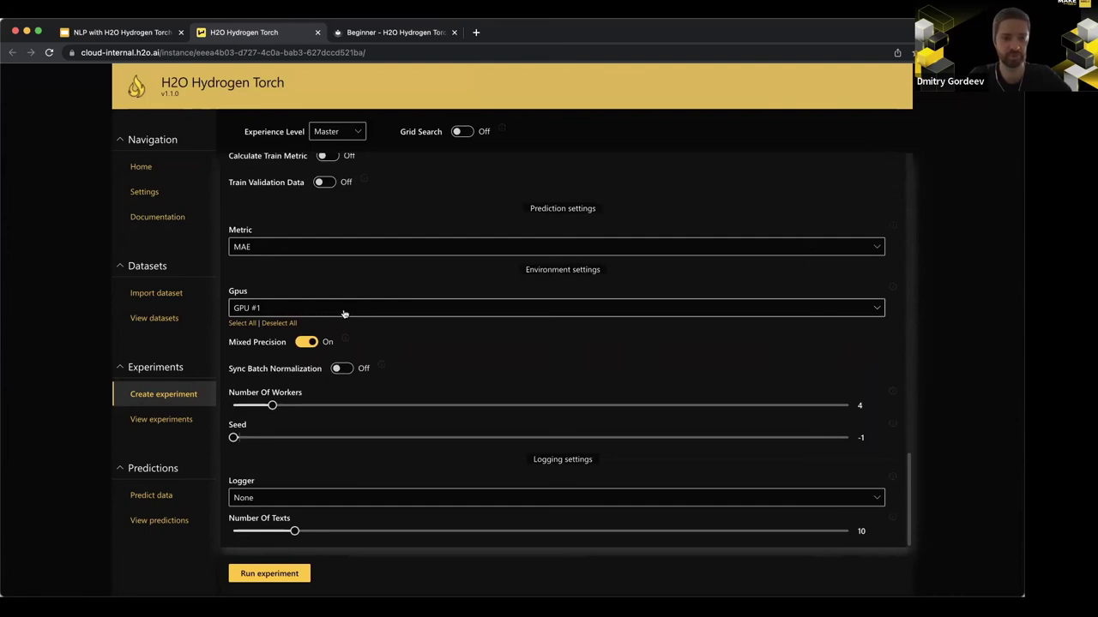
Step: Inspect the available Gpus options in the environment settings, keeping GPU #1 selected
click(344, 311)
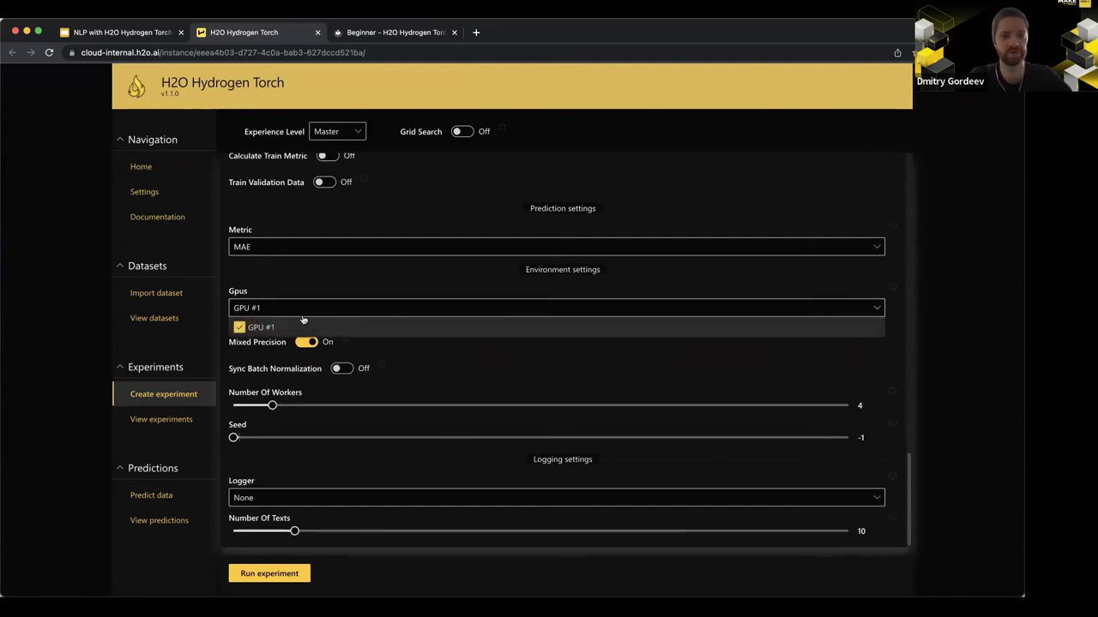
click(367, 307)
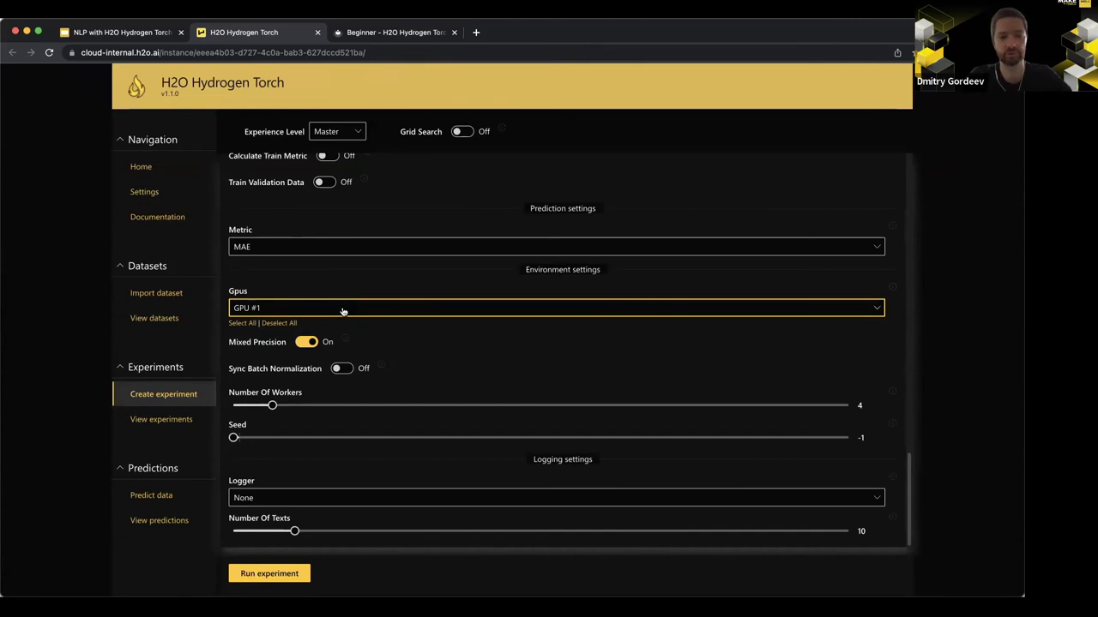
click(343, 310)
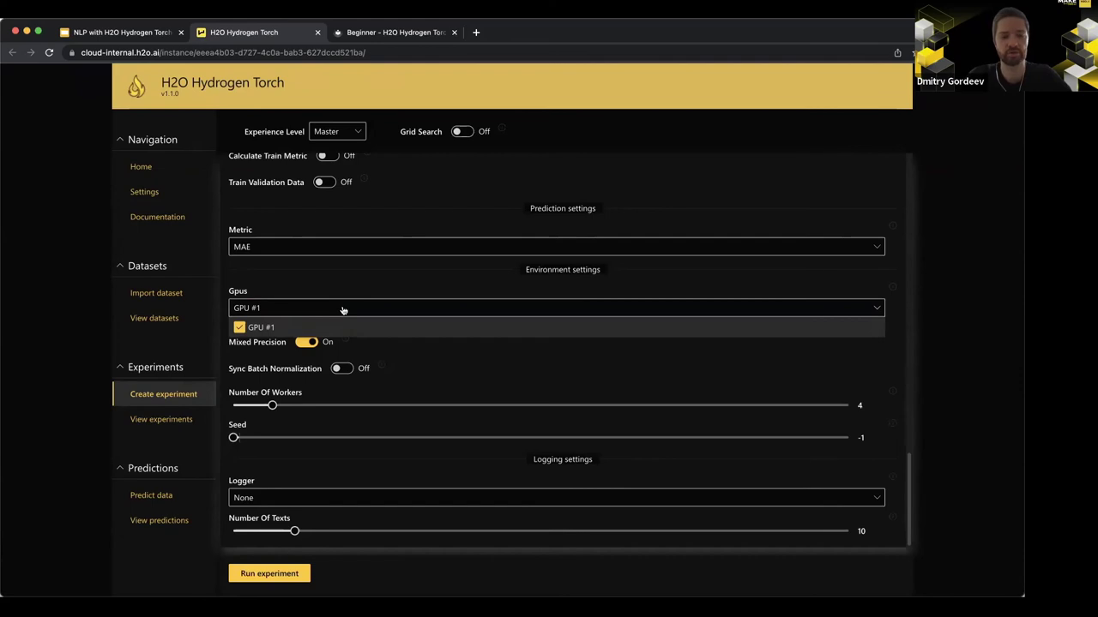
click(343, 310)
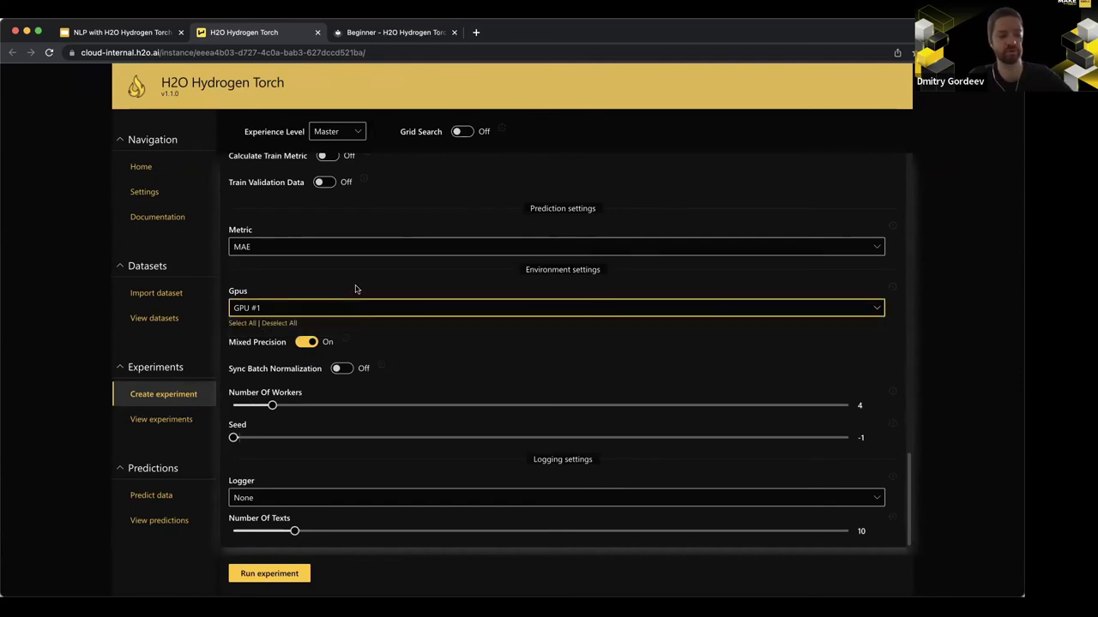
click(340, 308)
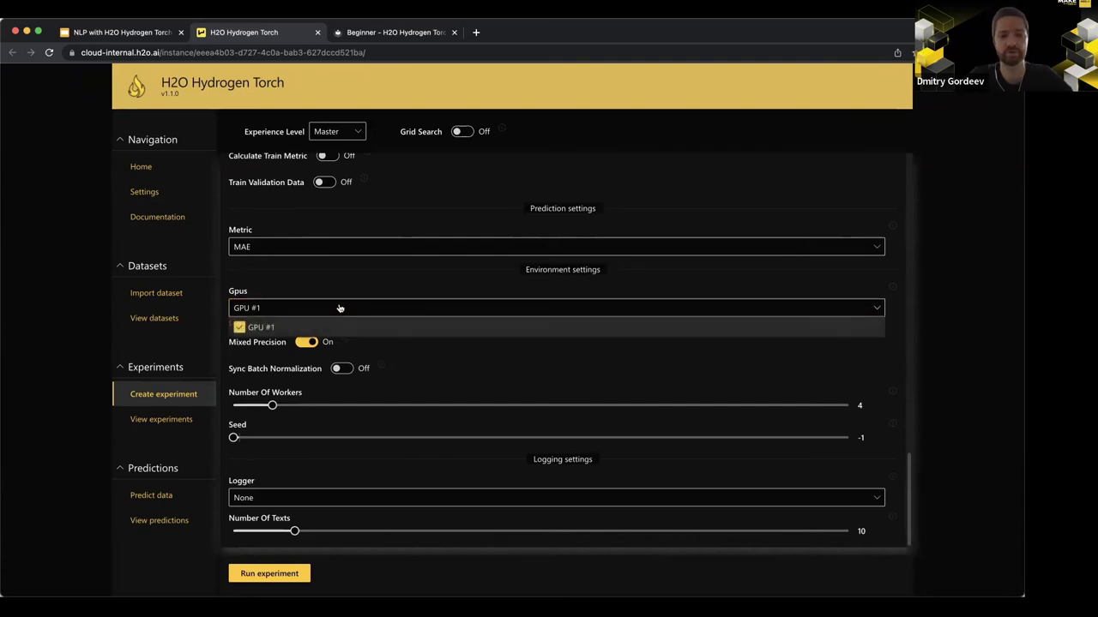
click(340, 307)
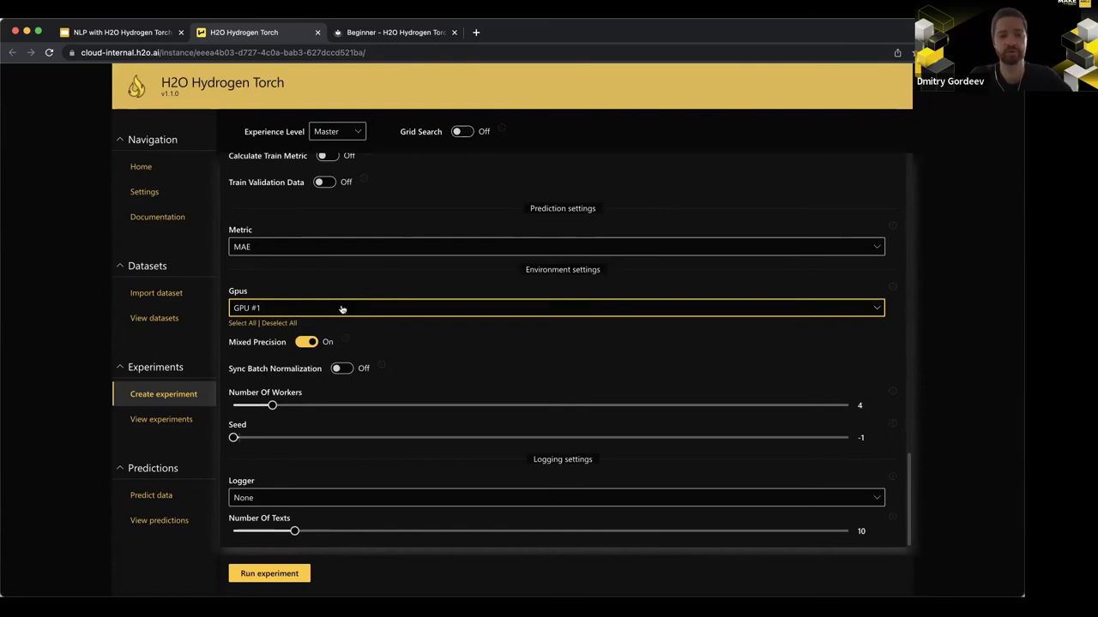
click(355, 305)
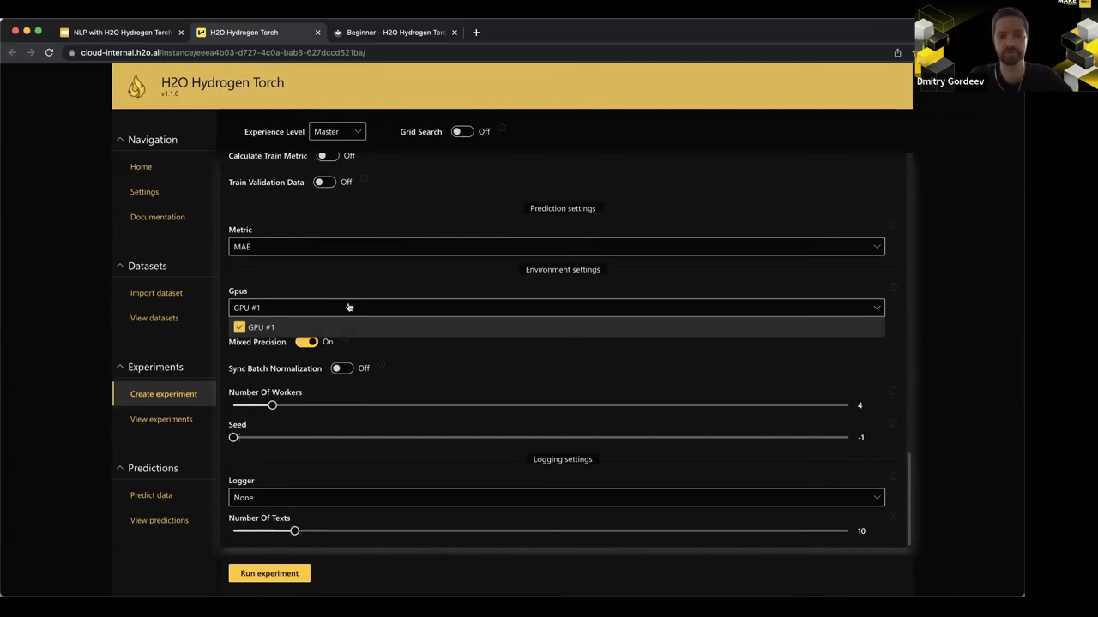
click(349, 307)
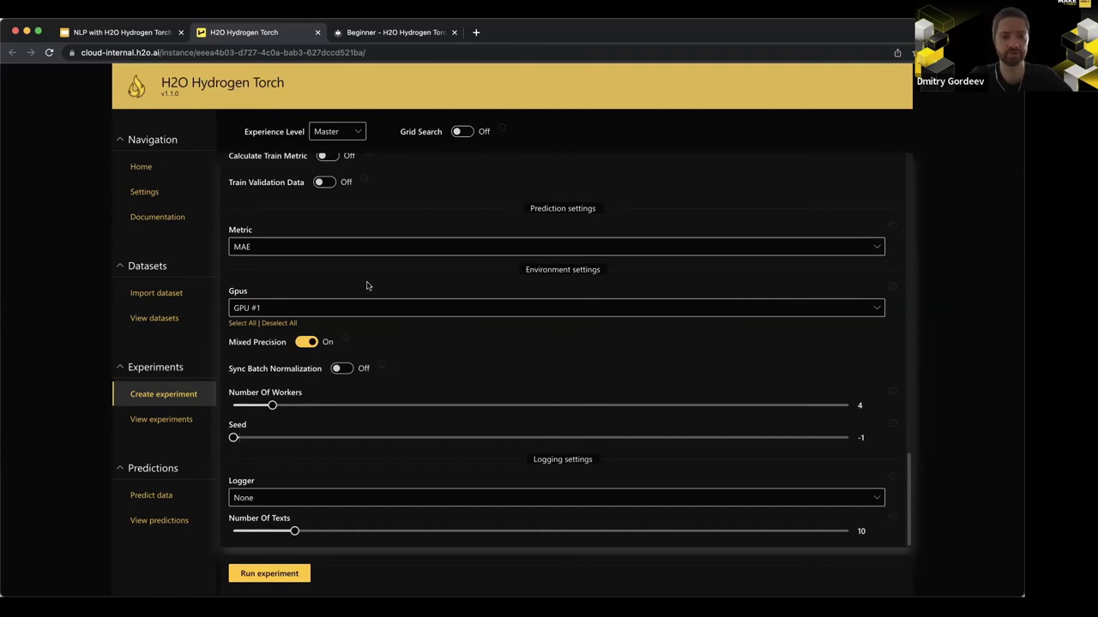
Step: Return to the tokenizer and architecture settings and turn on Grid Search for the experiment
scroll(366, 285, up, 3)
scroll(366, 286, up, 8)
scroll(366, 285, up, 8)
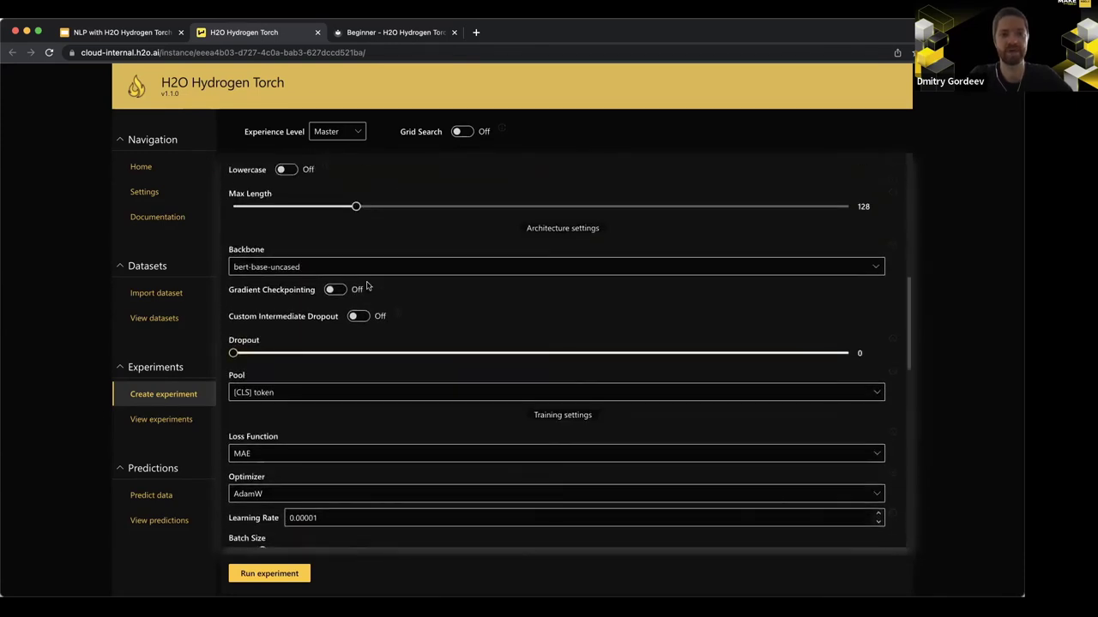
scroll(366, 285, up, 1)
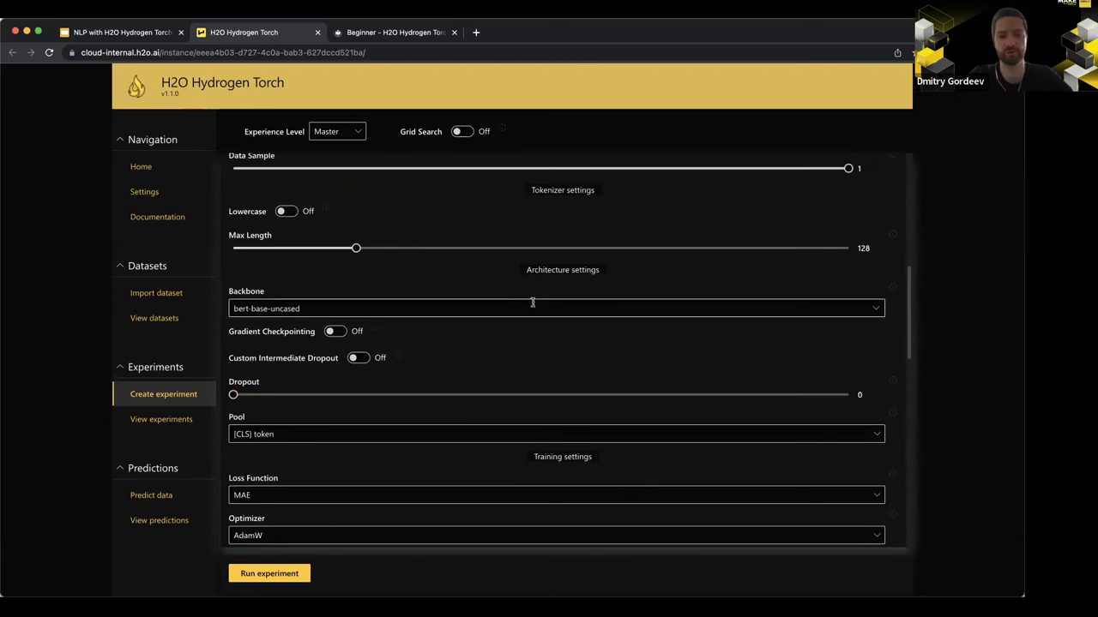
scroll(506, 287, up, 1)
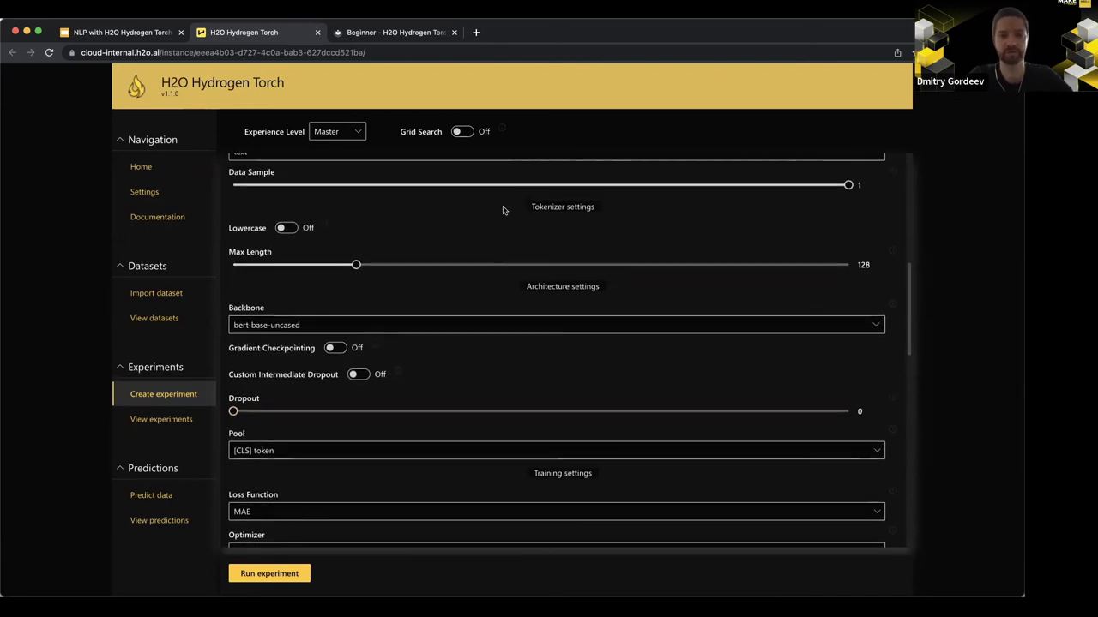
click(461, 132)
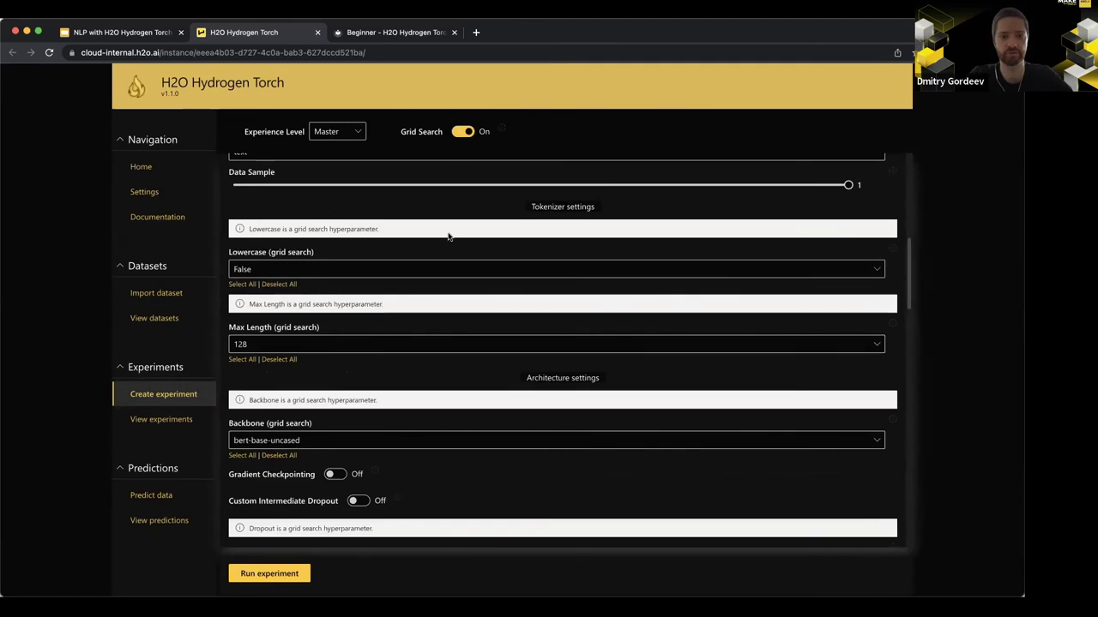
Step: Add bert-base-cased and roberta-base to the Backbone grid search alongside bert-base-uncased
scroll(431, 339, down, 5)
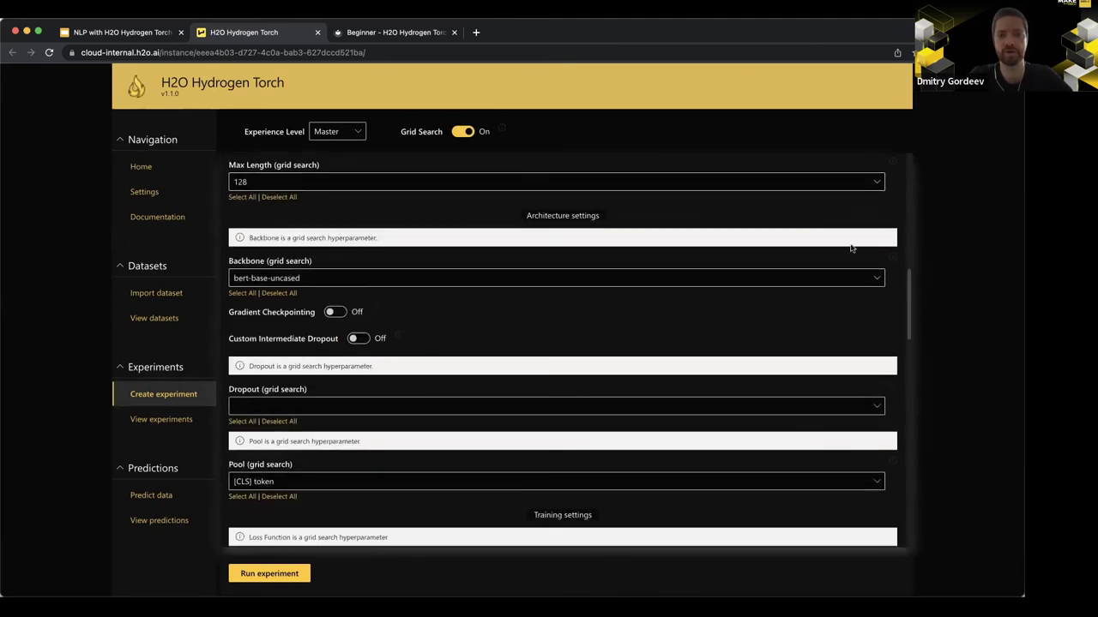
click(877, 280)
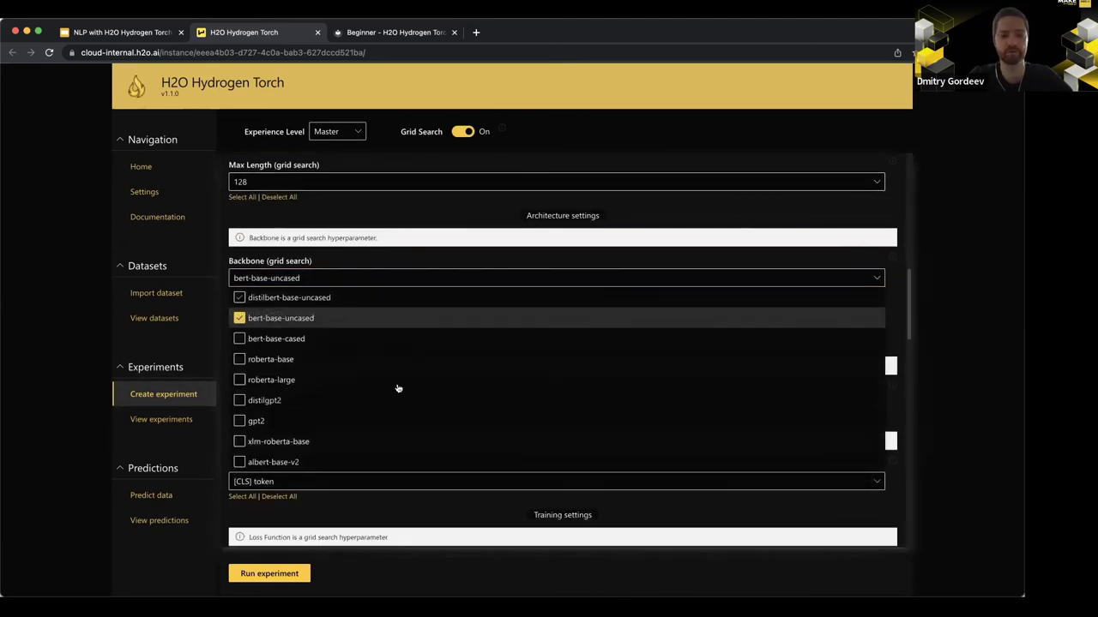
click(239, 339)
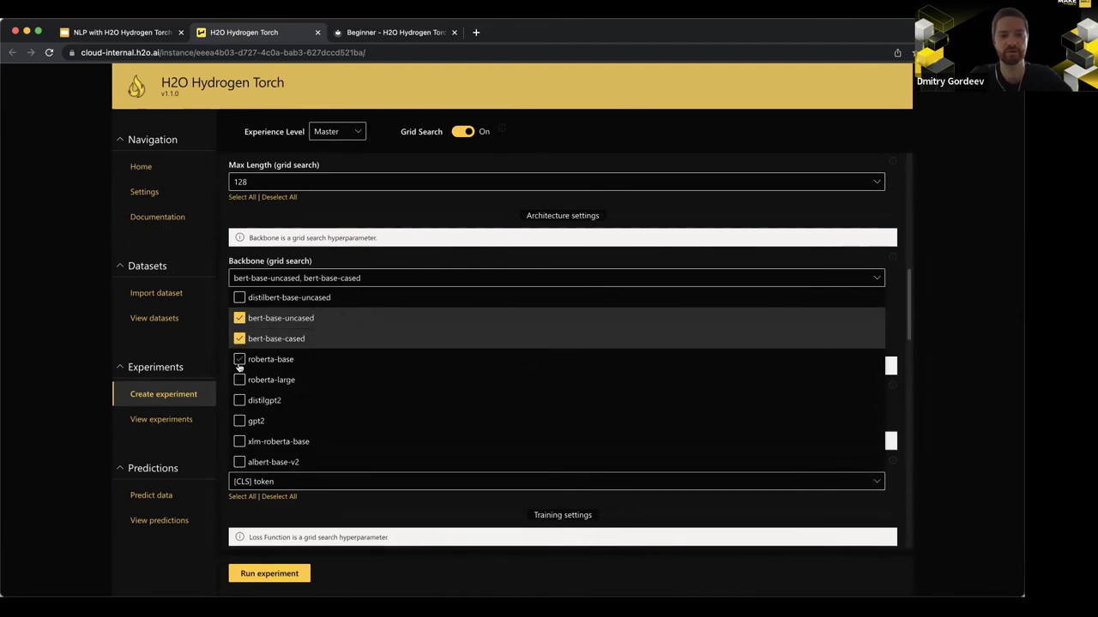
click(240, 360)
click(483, 260)
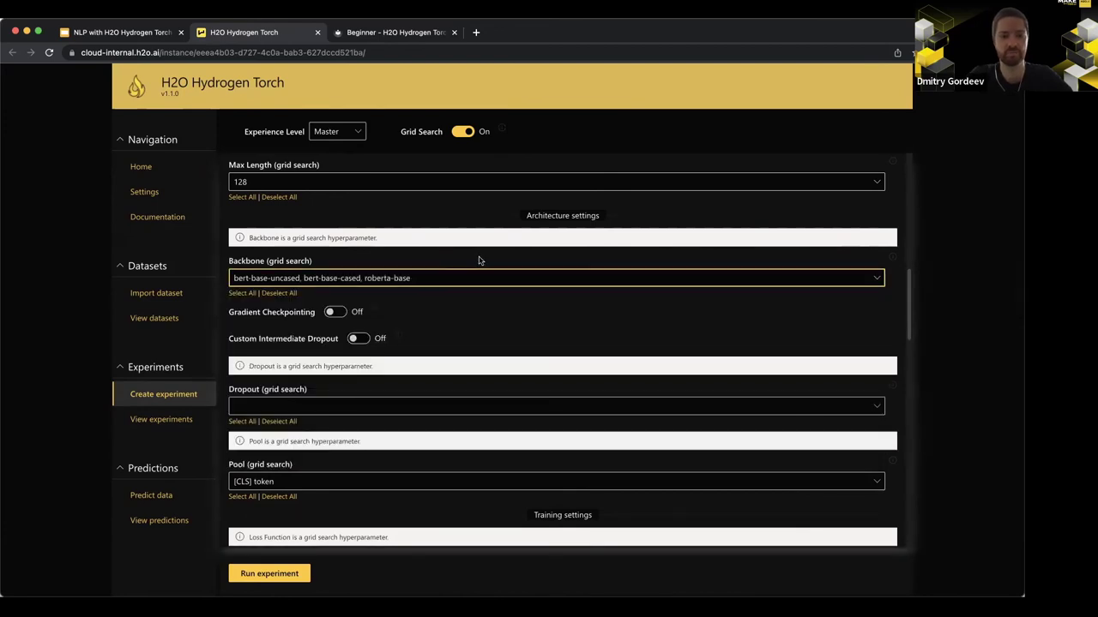
Step: Add Max and GeM to the Pool grid search alongside [CLS] token
scroll(327, 294, down, 4)
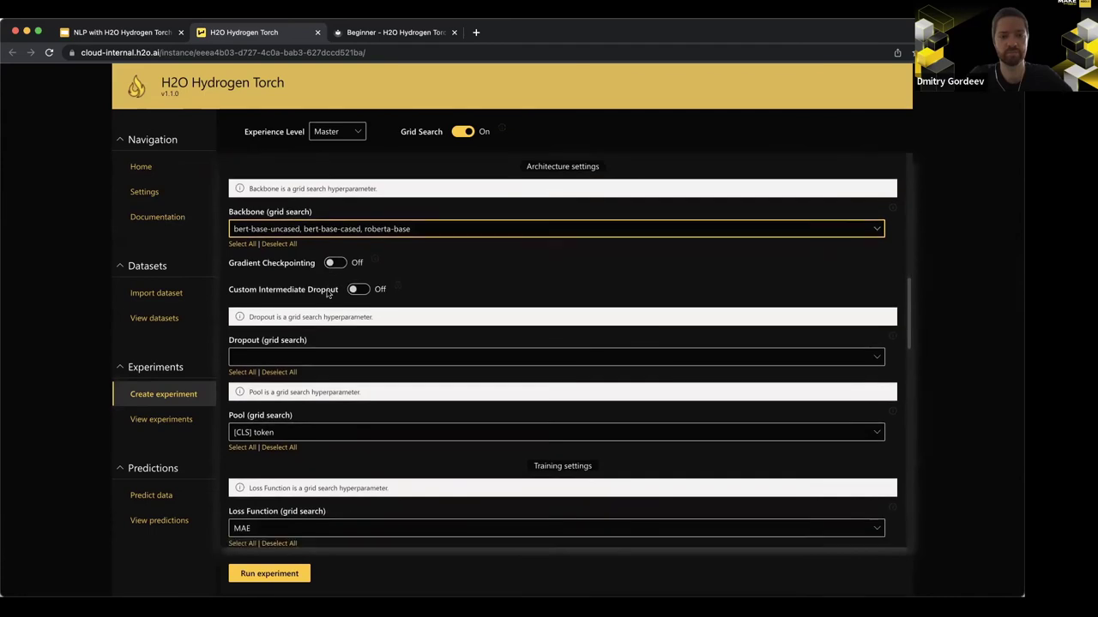
scroll(323, 333, down, 1)
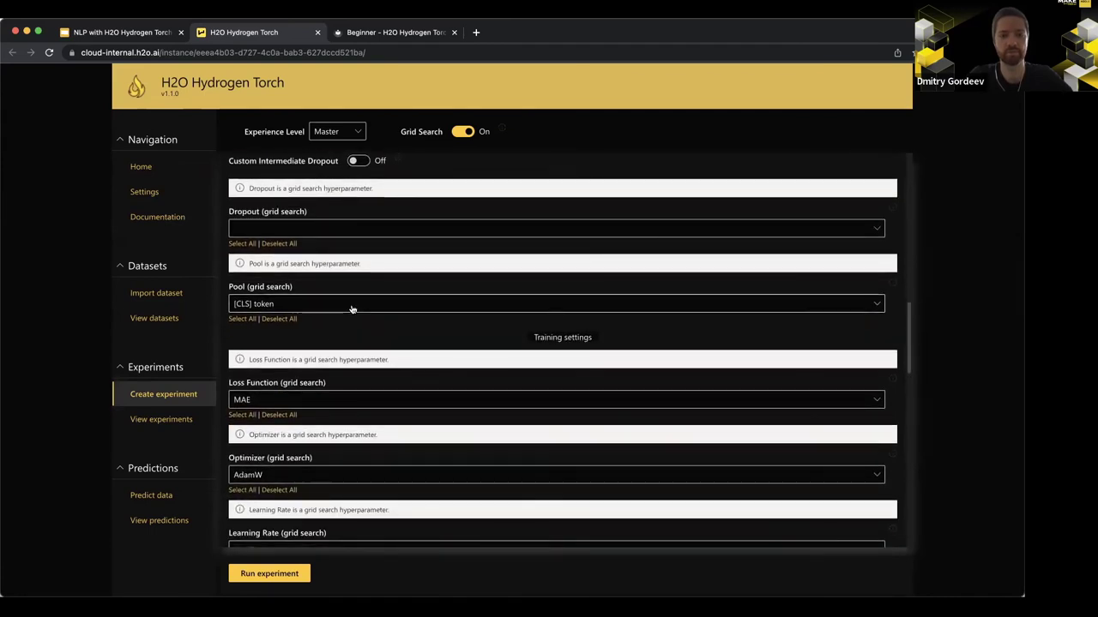
click(353, 307)
click(239, 365)
click(239, 344)
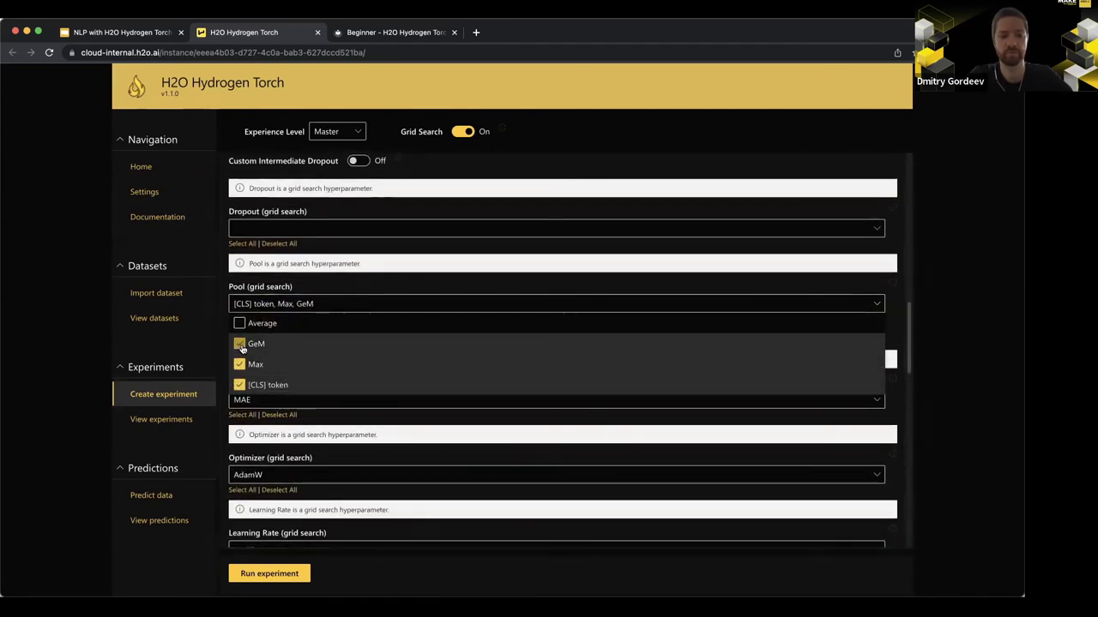
click(385, 282)
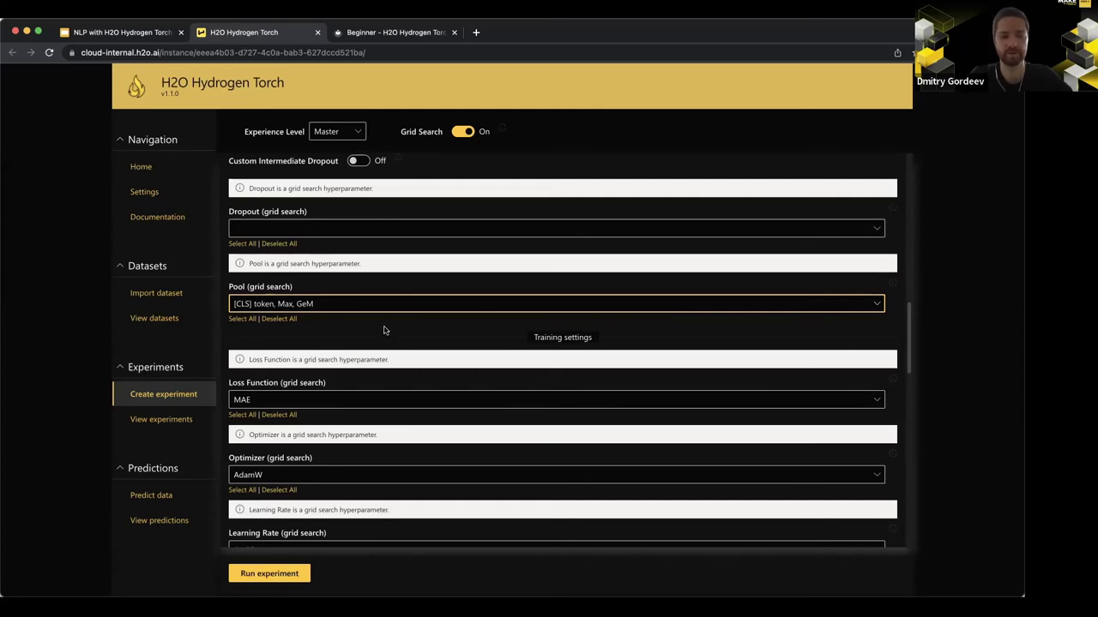
scroll(340, 334, up, 1)
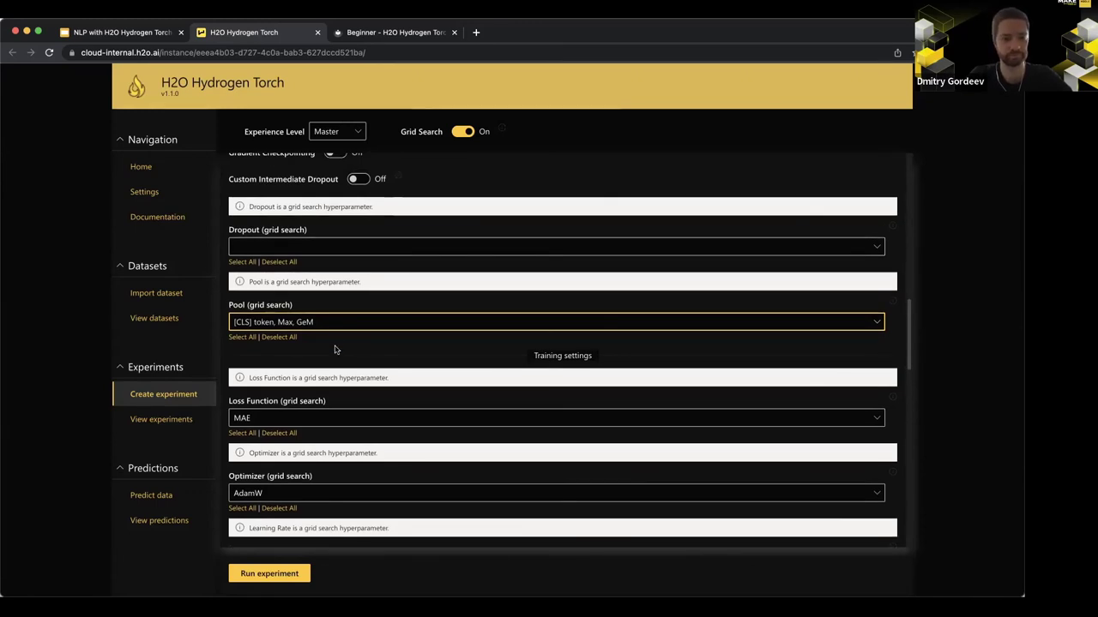
scroll(336, 348, up, 1)
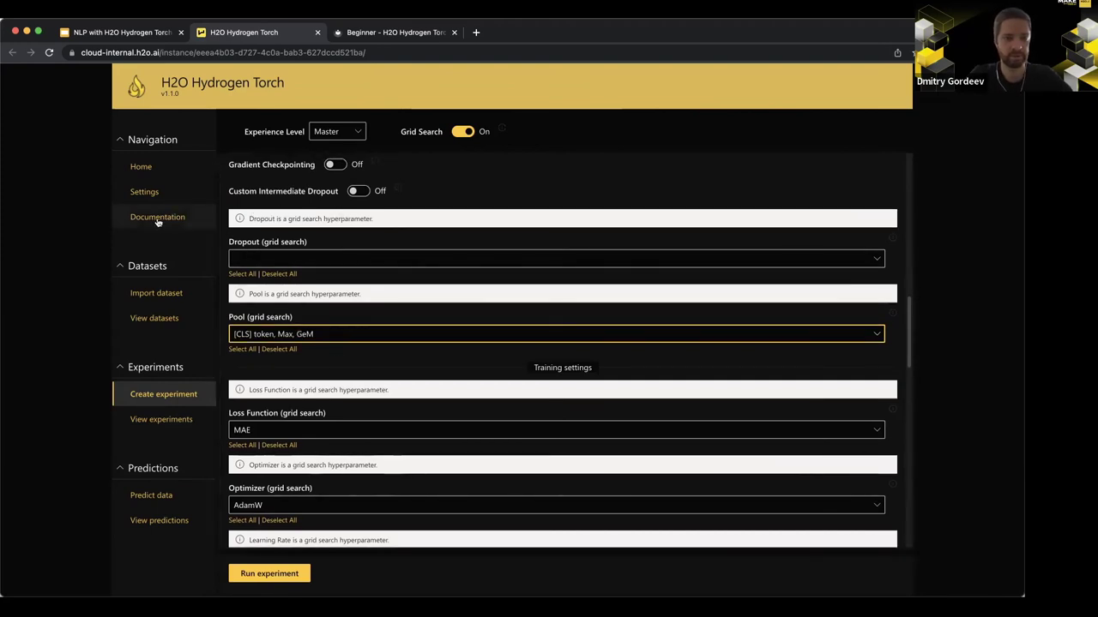
Step: Switch to the Hydrogen Torch documentation and open the Text regression page of the experiment settings guide to read its setting descriptions
click(374, 33)
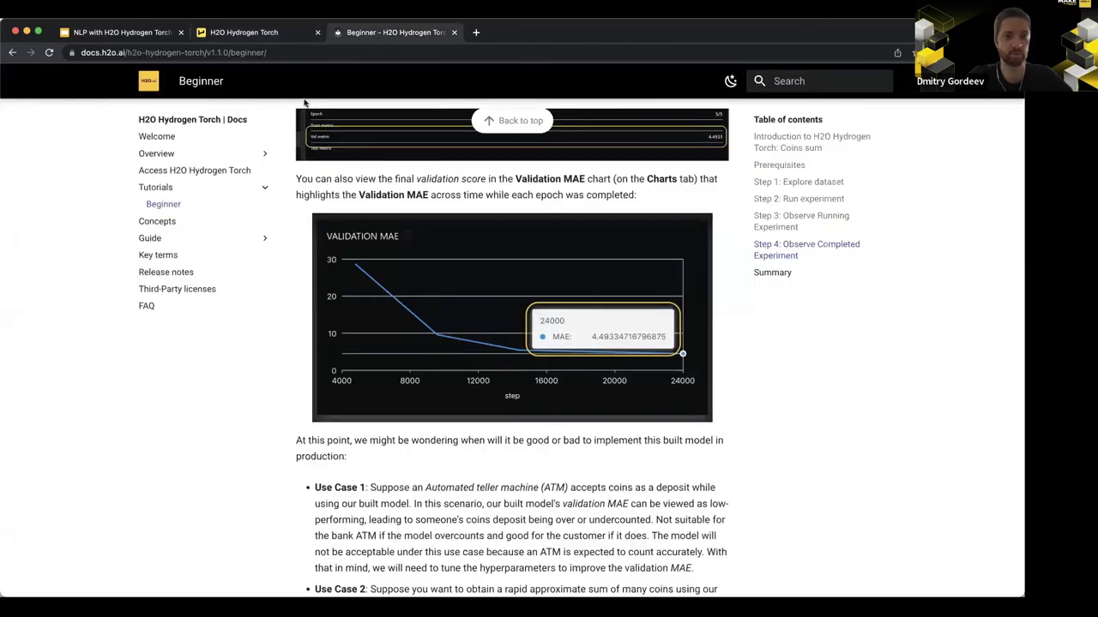
click(190, 240)
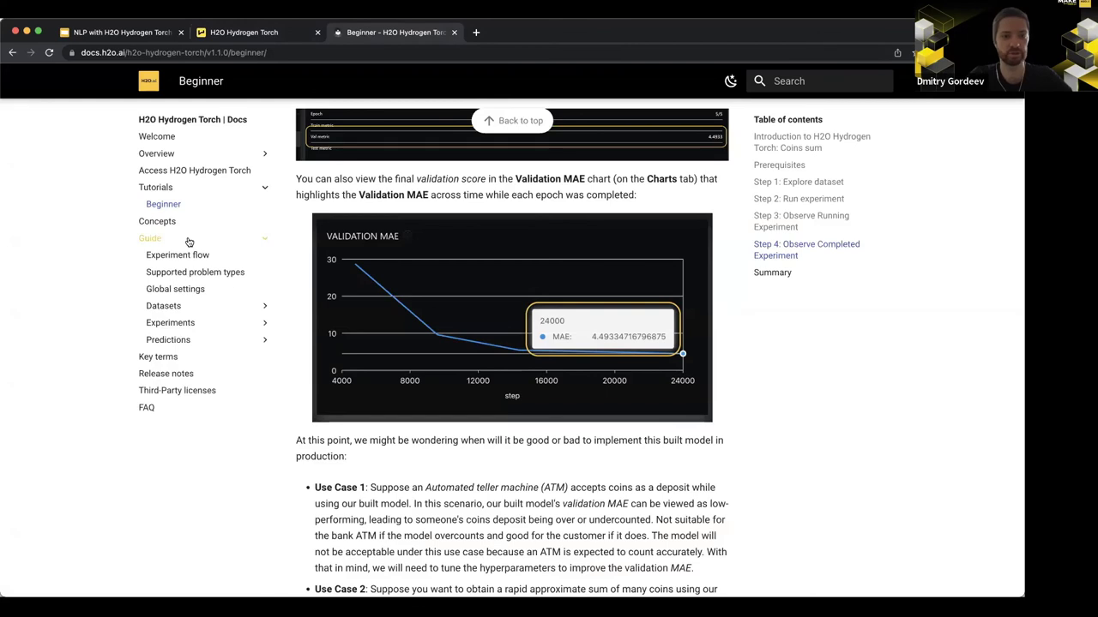
click(168, 326)
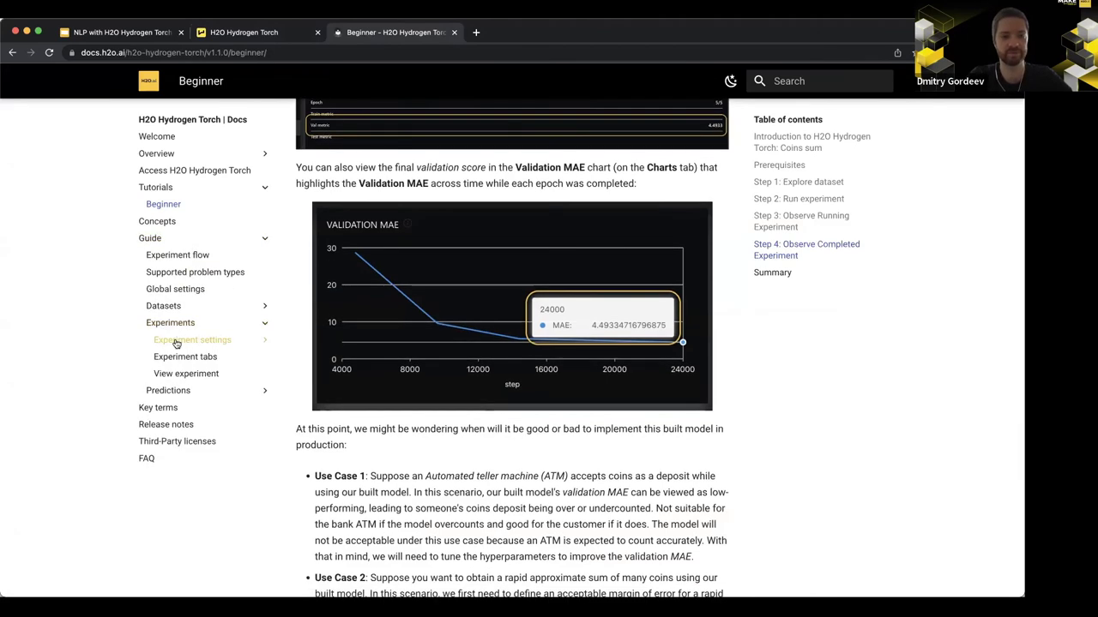
click(190, 340)
scroll(183, 423, down, 2)
scroll(183, 423, down, 2)
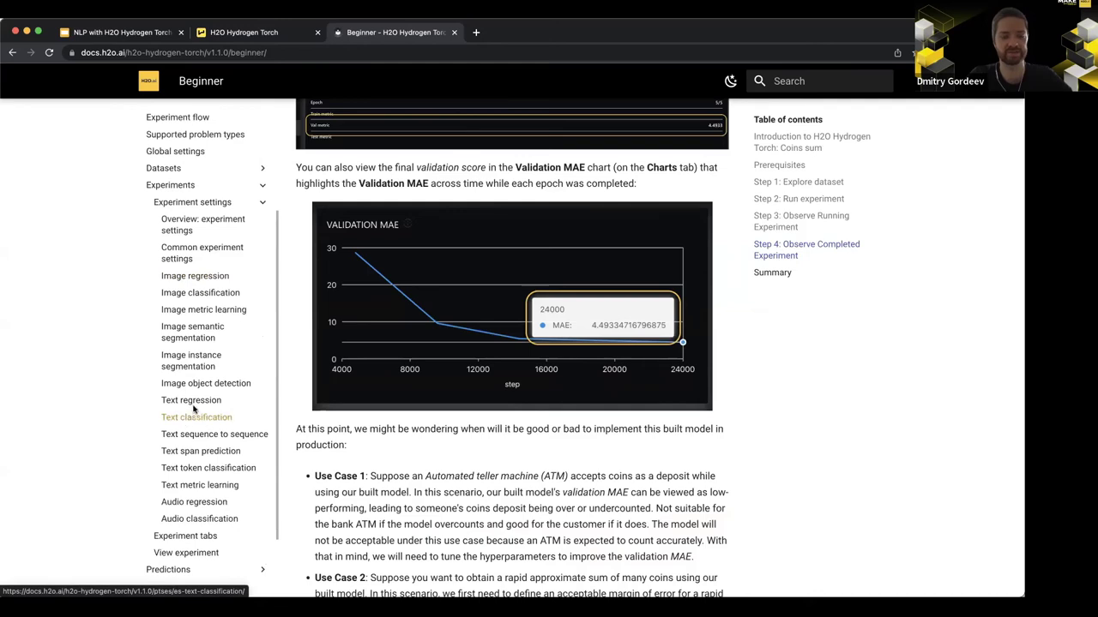
click(196, 404)
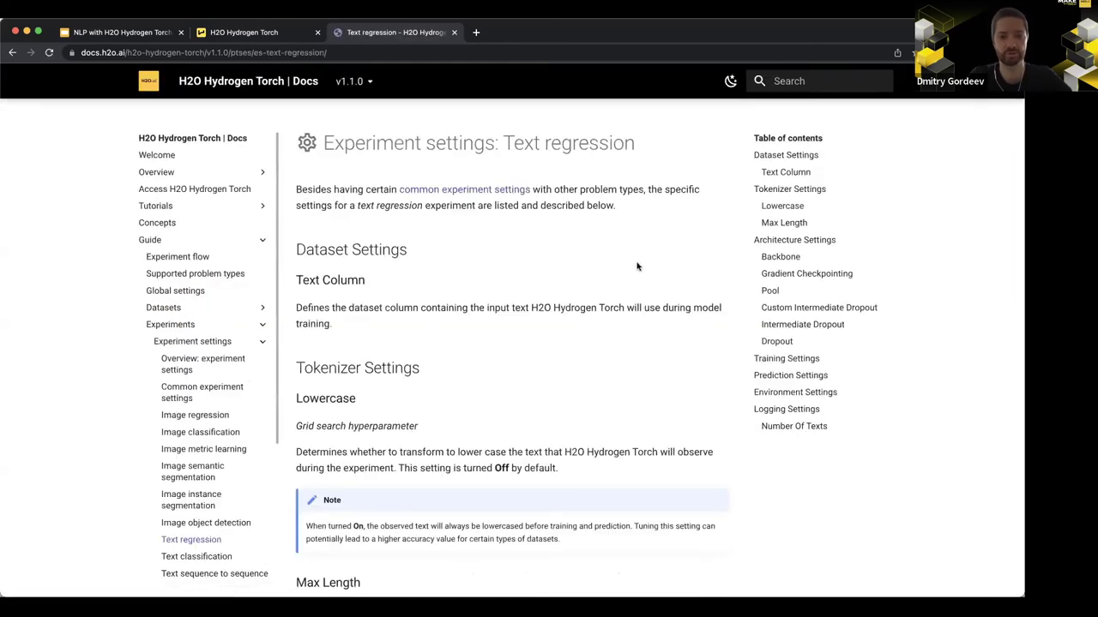
scroll(692, 298, down, 5)
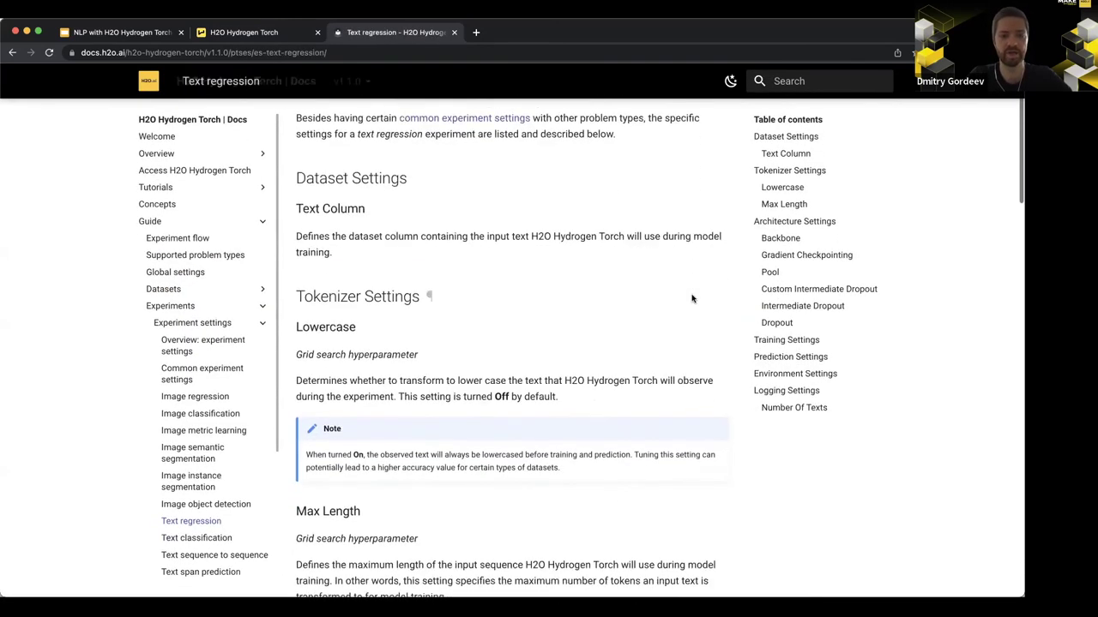
Step: Read the tokenizer, architecture, training, prediction and environment setting descriptions on the Text regression documentation page
scroll(692, 298, down, 2)
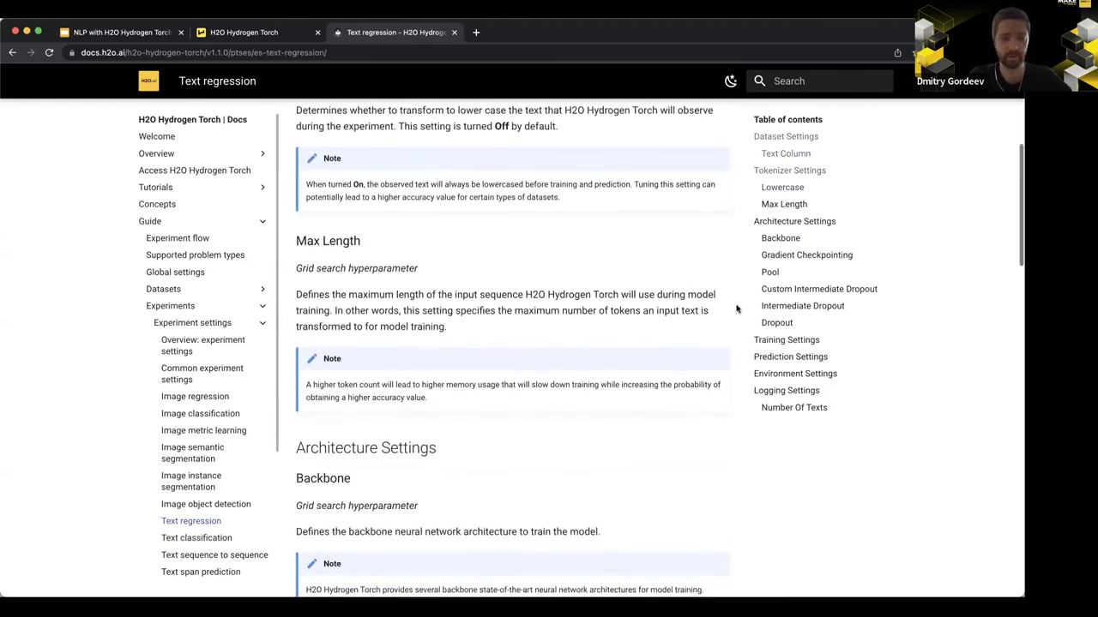
scroll(736, 309, down, 1)
scroll(735, 309, down, 7)
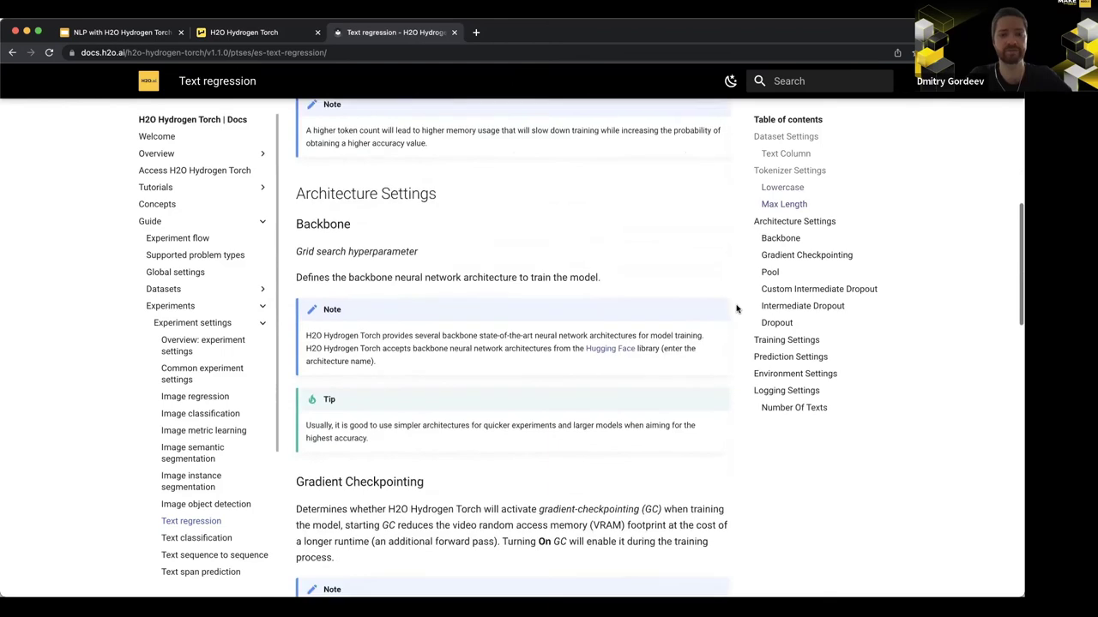
scroll(735, 308, down, 9)
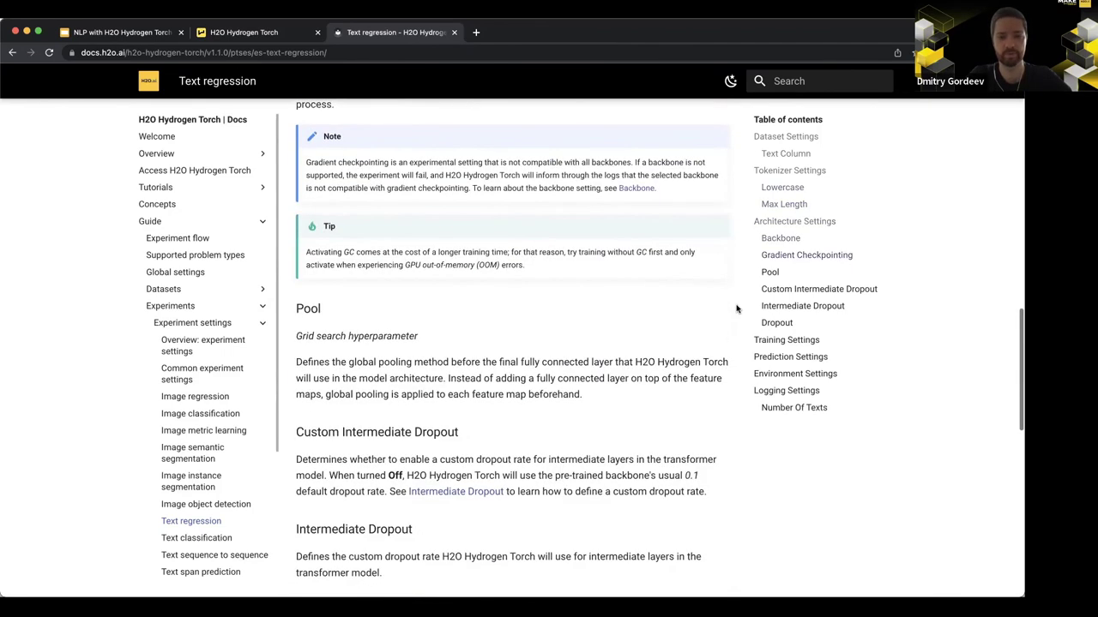
scroll(736, 308, down, 3)
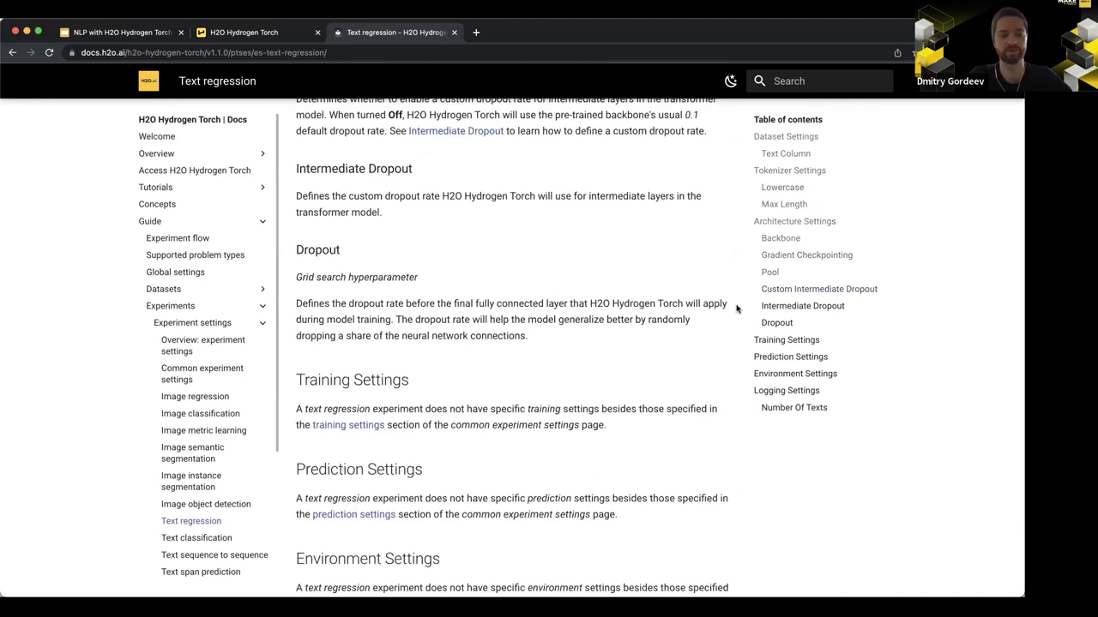
scroll(735, 309, down, 1)
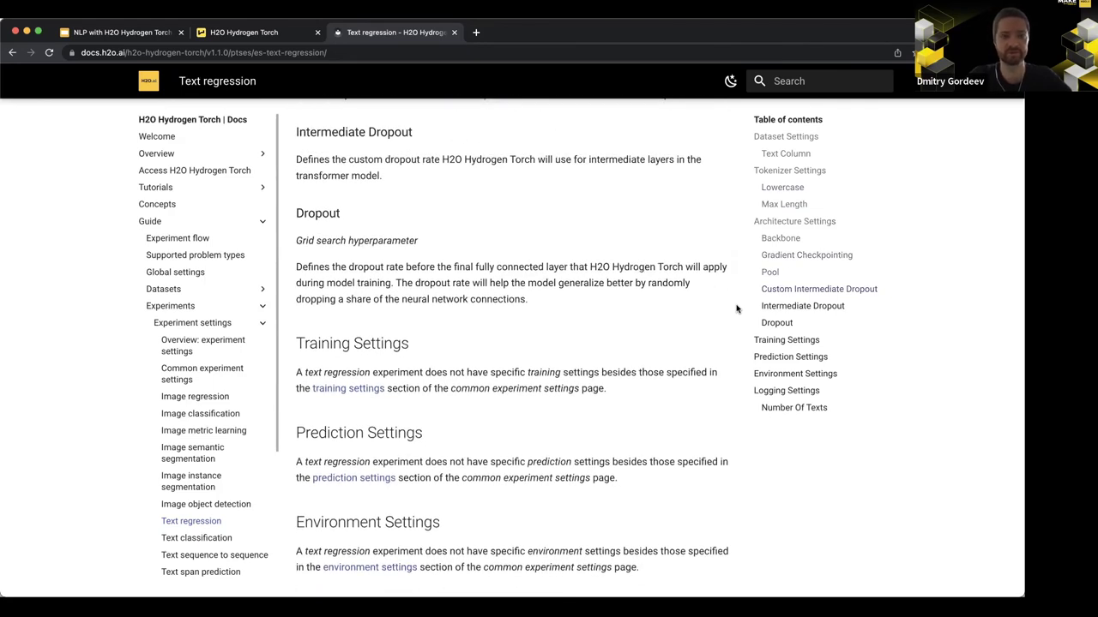
scroll(736, 309, down, 1)
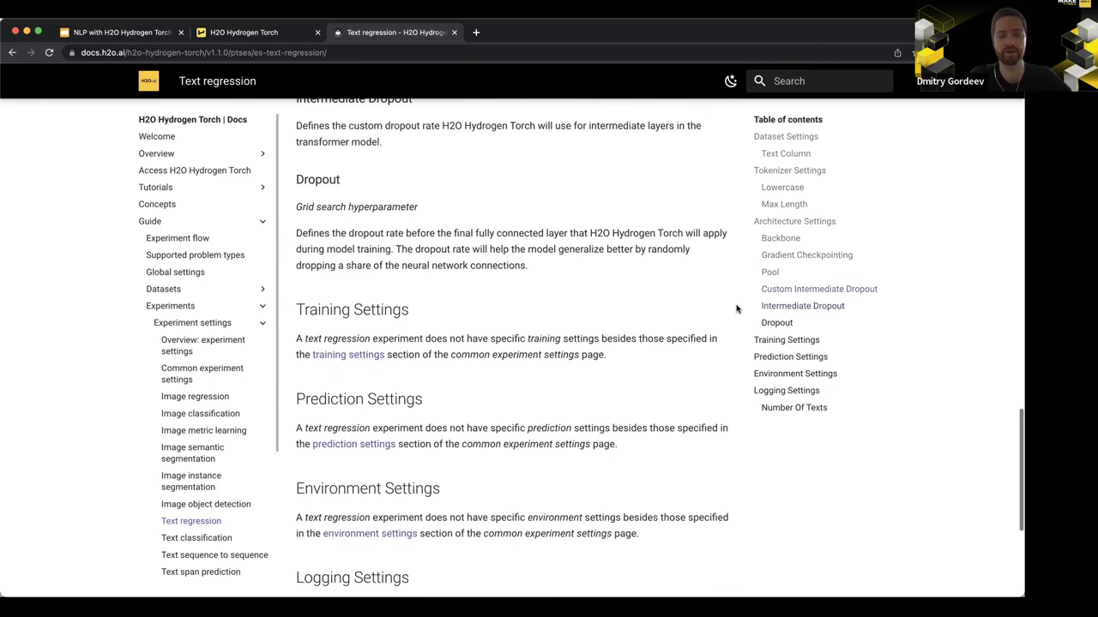
scroll(735, 309, down, 1)
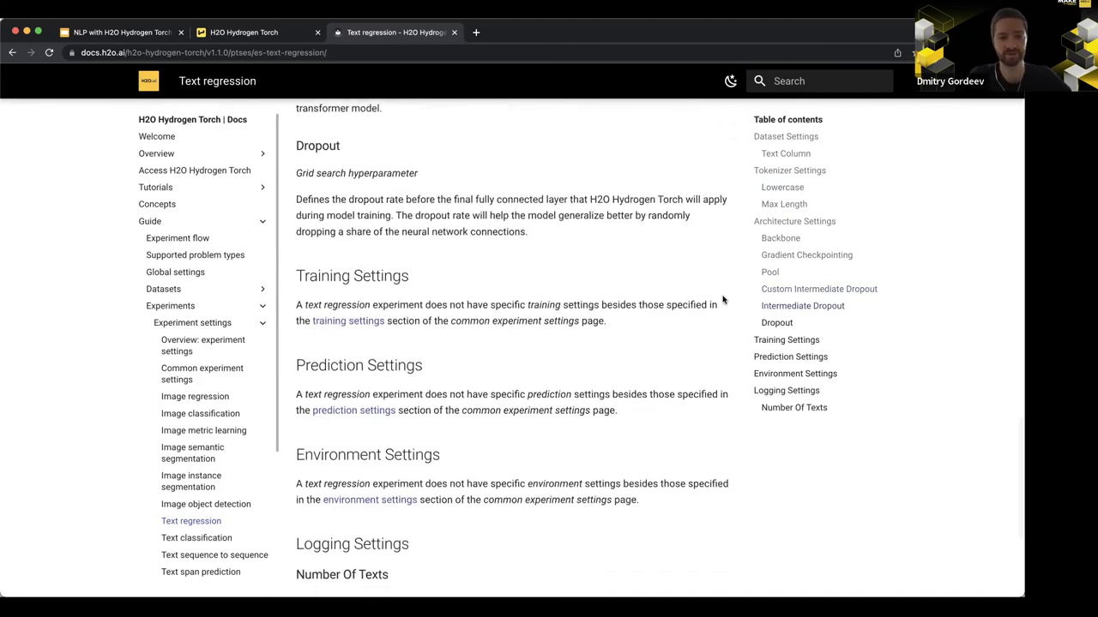
Step: Switch to the NLP with H2O Hydrogen Torch presentation in Google Slides and open slide 9, the poll on NLP's day-to-day relevance
click(143, 34)
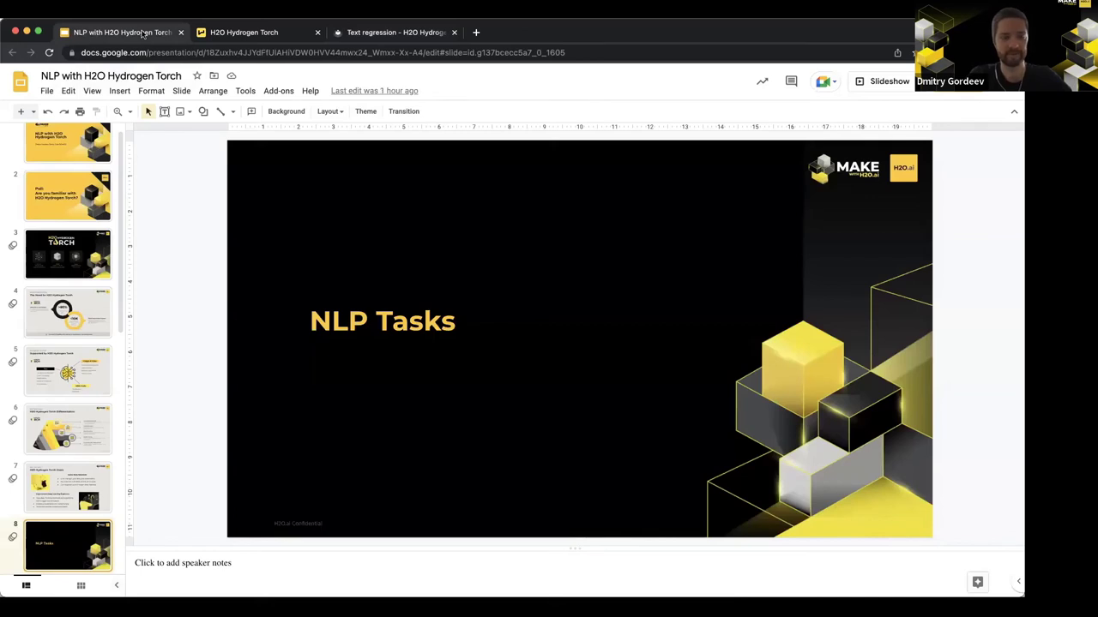
scroll(70, 377, down, 1)
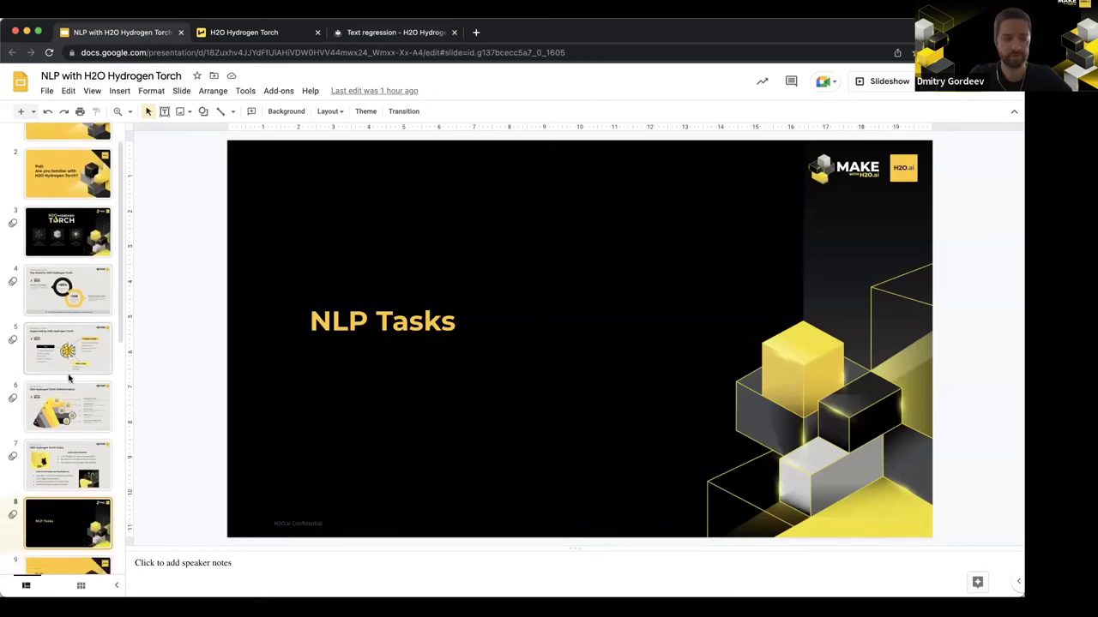
scroll(70, 377, down, 5)
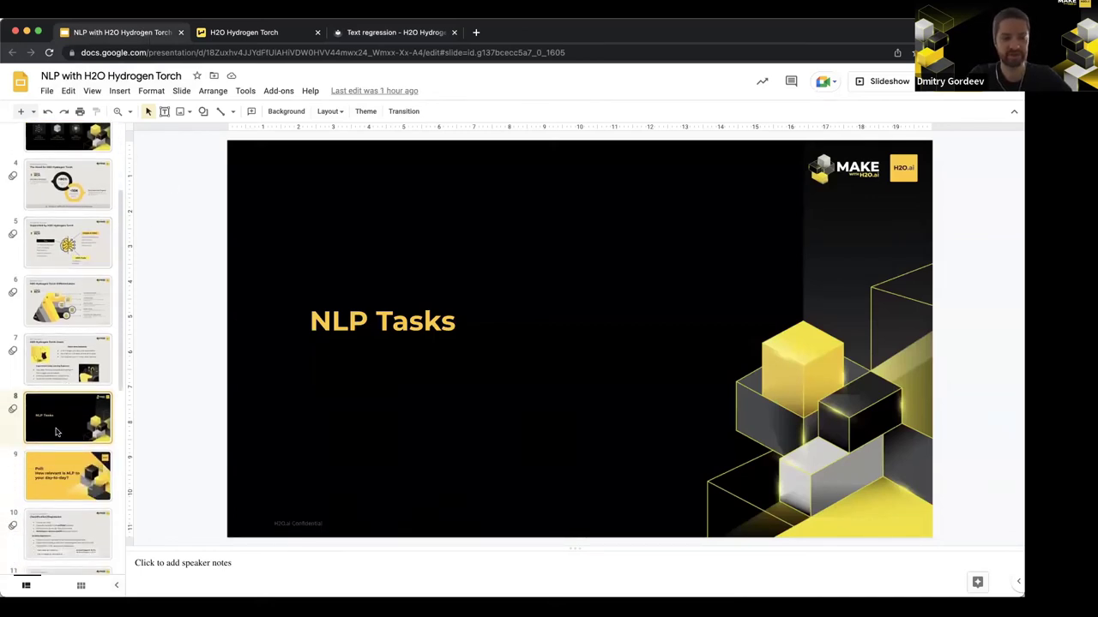
scroll(54, 460, down, 2)
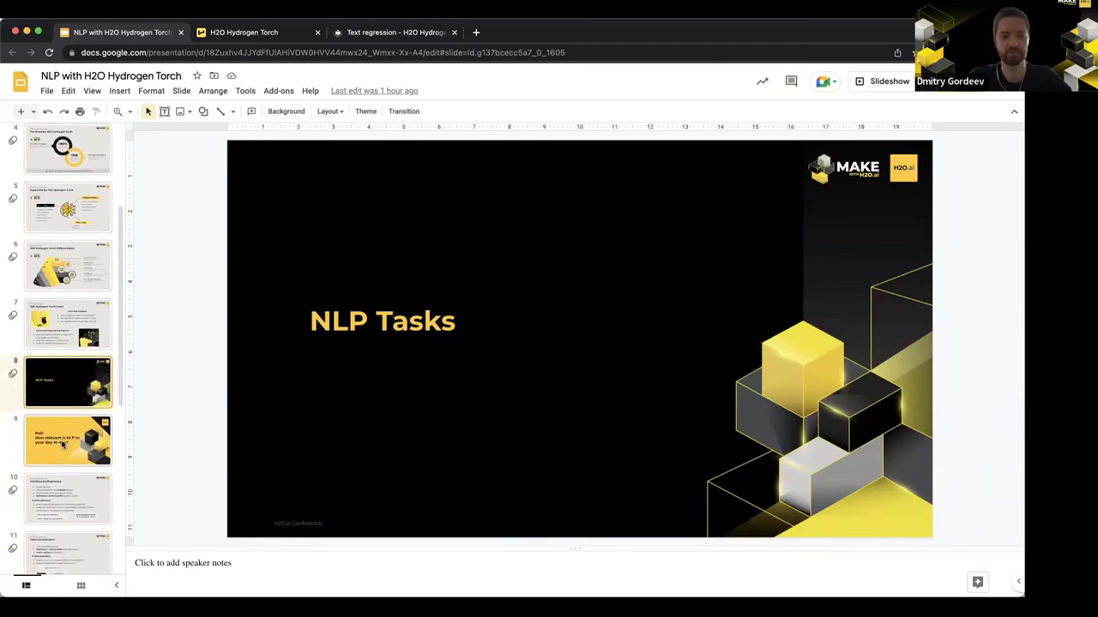
click(62, 443)
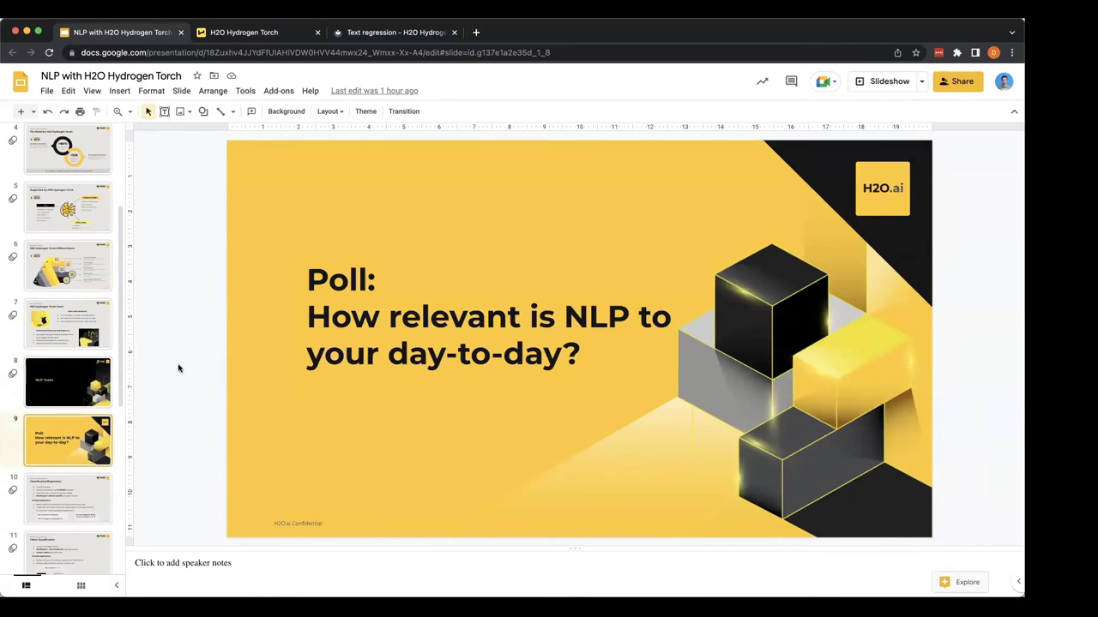